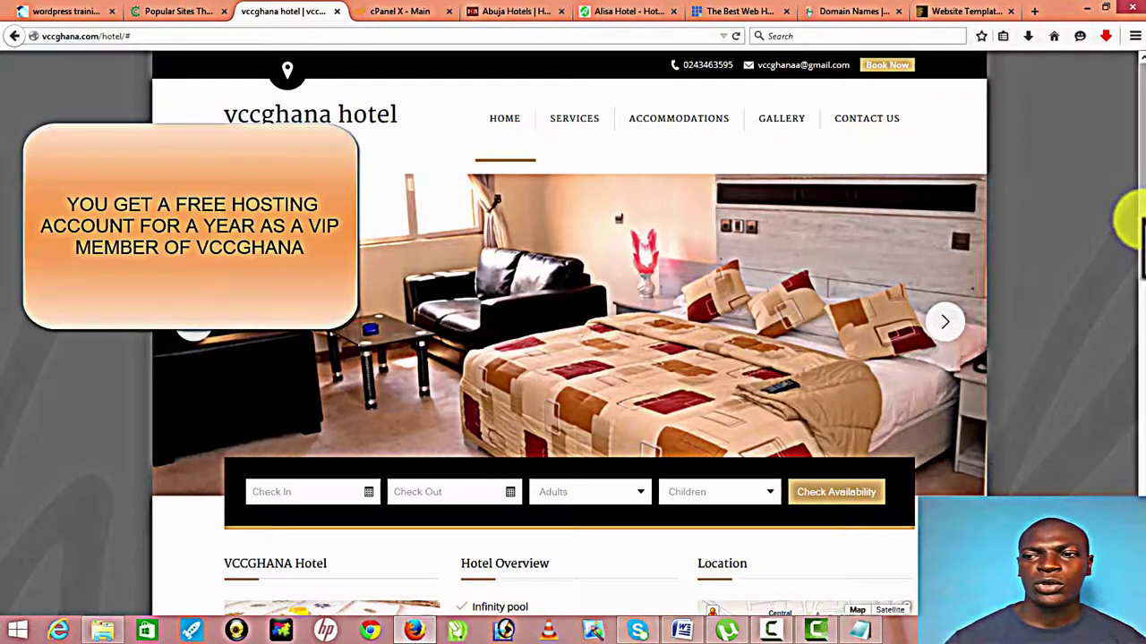
Step: Look over the Bluehost and GoDaddy pages, then bring up the vccghana.com cPanel main page
{"action": "left_click_drag", "start_coordinate": [1139, 224], "coordinate": [1126, 174]}
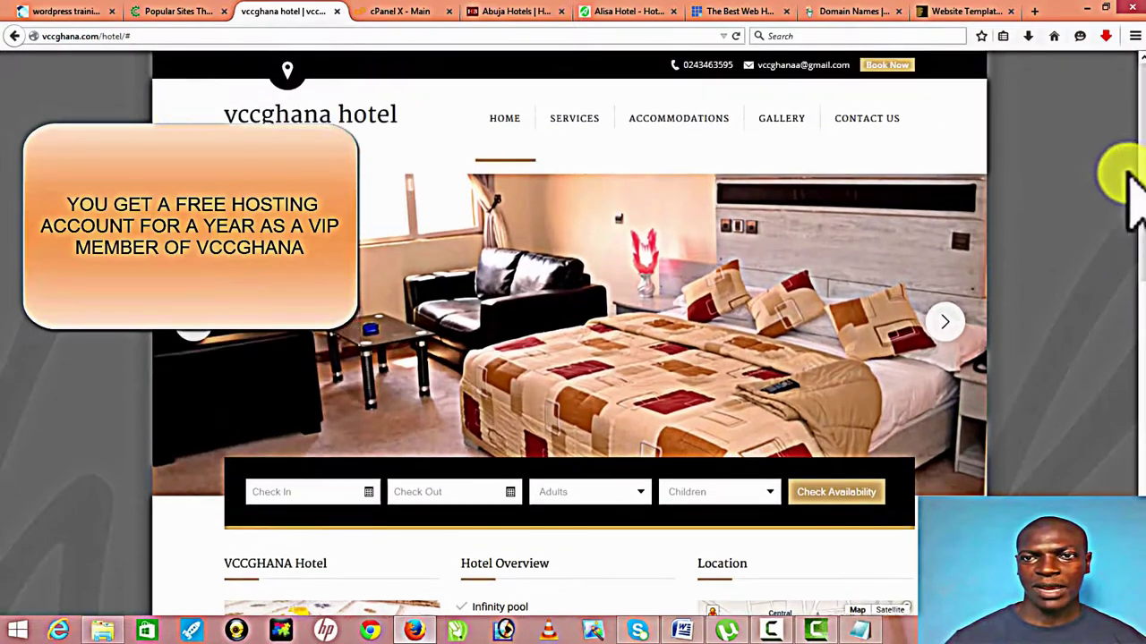
{"action": "left_click", "coordinate": [732, 12]}
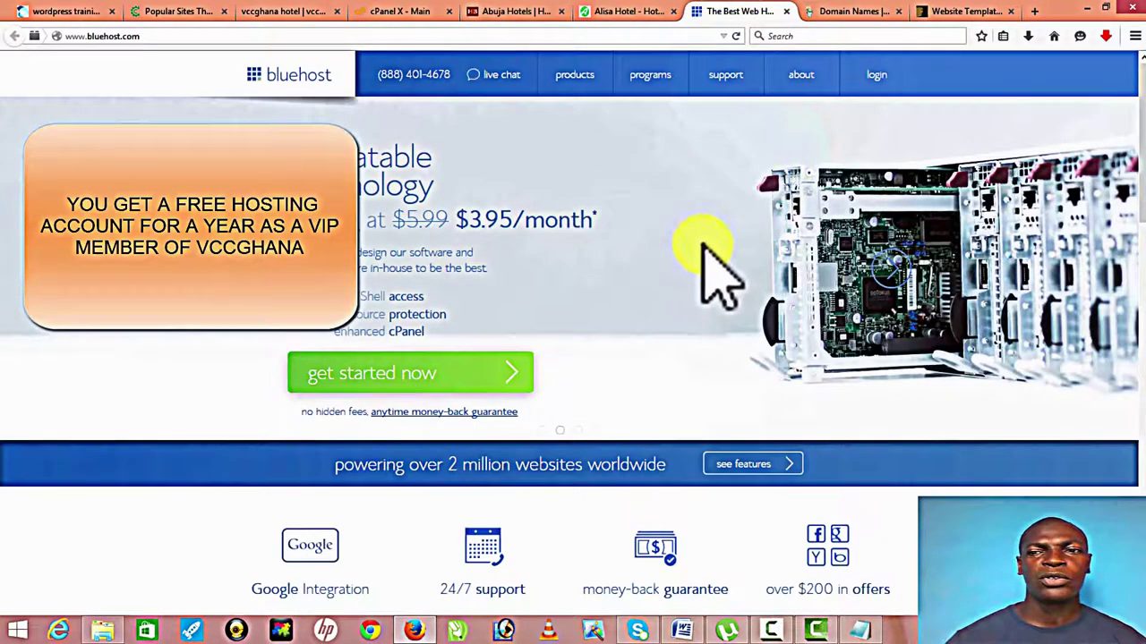
{"action": "left_click", "coordinate": [828, 12]}
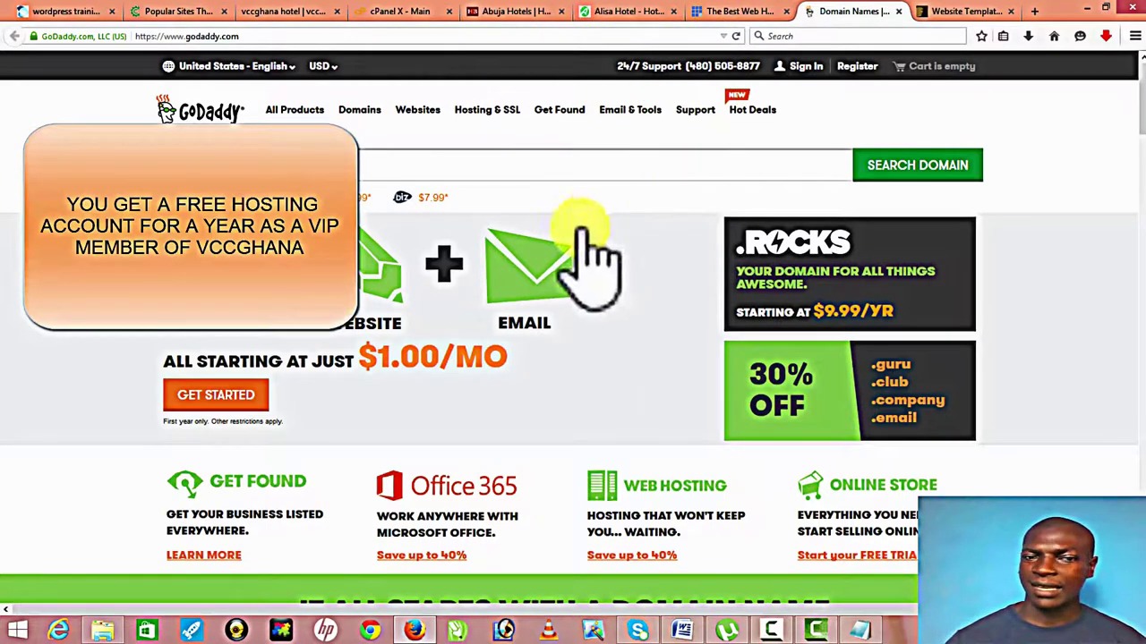
{"action": "left_click", "coordinate": [739, 11]}
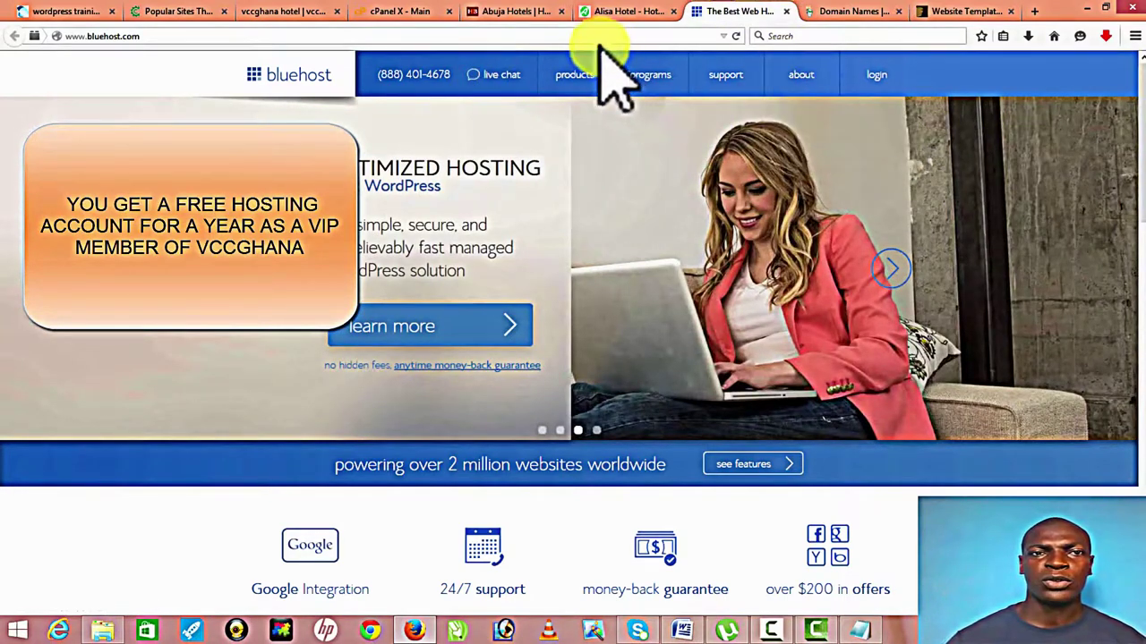
{"action": "left_click", "coordinate": [399, 13]}
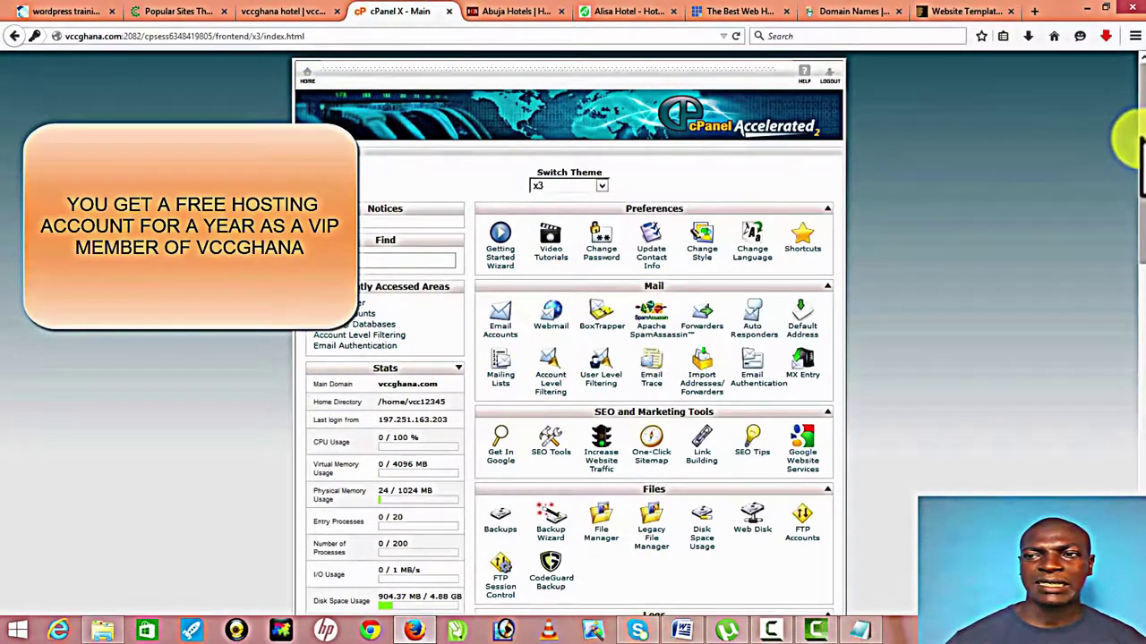
Step: Scroll the cPanel page down to the Softaculous Apps Installer and its top scripts
{"action": "left_click_drag", "start_coordinate": [1138, 144], "coordinate": [1140, 483]}
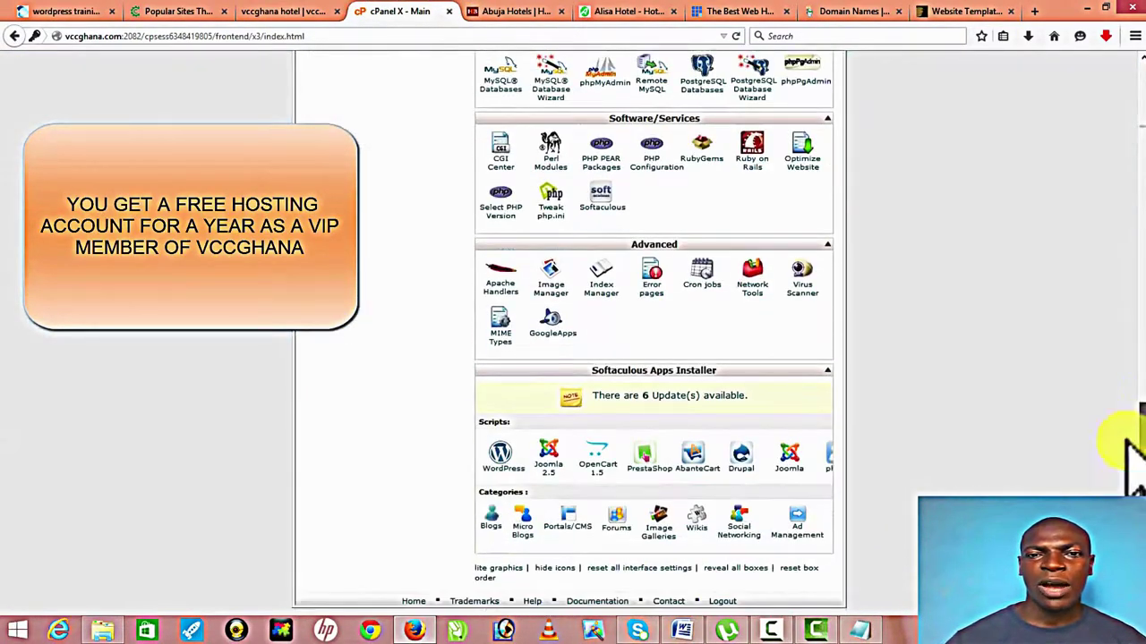
{"action": "mouse_move", "coordinate": [1126, 441]}
{"action": "left_mouse_down"}
{"action": "mouse_move", "coordinate": [1088, 147]}
{"action": "mouse_move", "coordinate": [1125, 230]}
{"action": "mouse_move", "coordinate": [1074, 130]}
{"action": "mouse_move", "coordinate": [1062, 170]}
{"action": "mouse_move", "coordinate": [1142, 184]}
{"action": "mouse_move", "coordinate": [1125, 167]}
{"action": "mouse_move", "coordinate": [1141, 448]}
{"action": "left_mouse_up"}
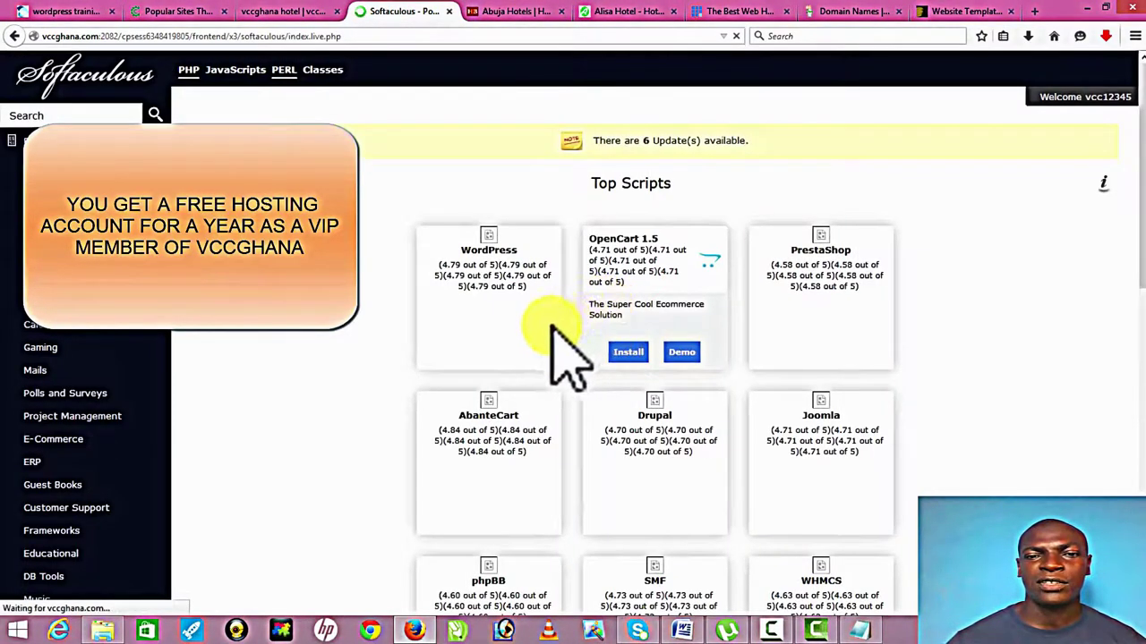
Step: Select the default 'wp' install directory in the WordPress form, then view the training course page
{"action": "scroll", "coordinate": [1138, 176], "scroll_direction": "down", "scroll_amount": 2}
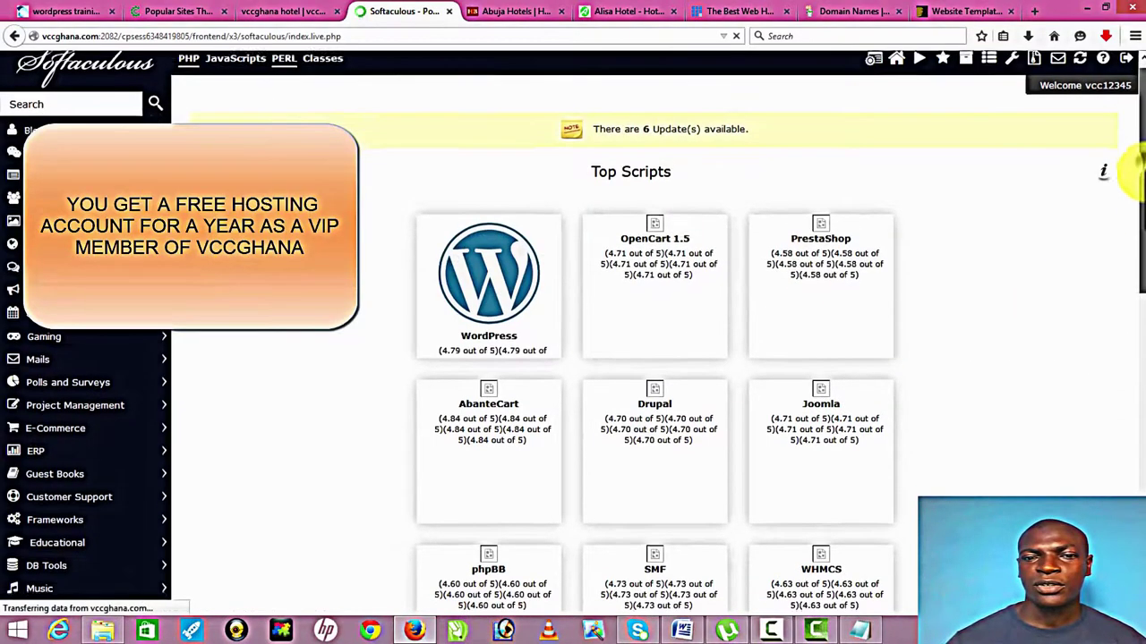
{"action": "scroll", "coordinate": [1139, 175], "scroll_direction": "down", "scroll_amount": 2}
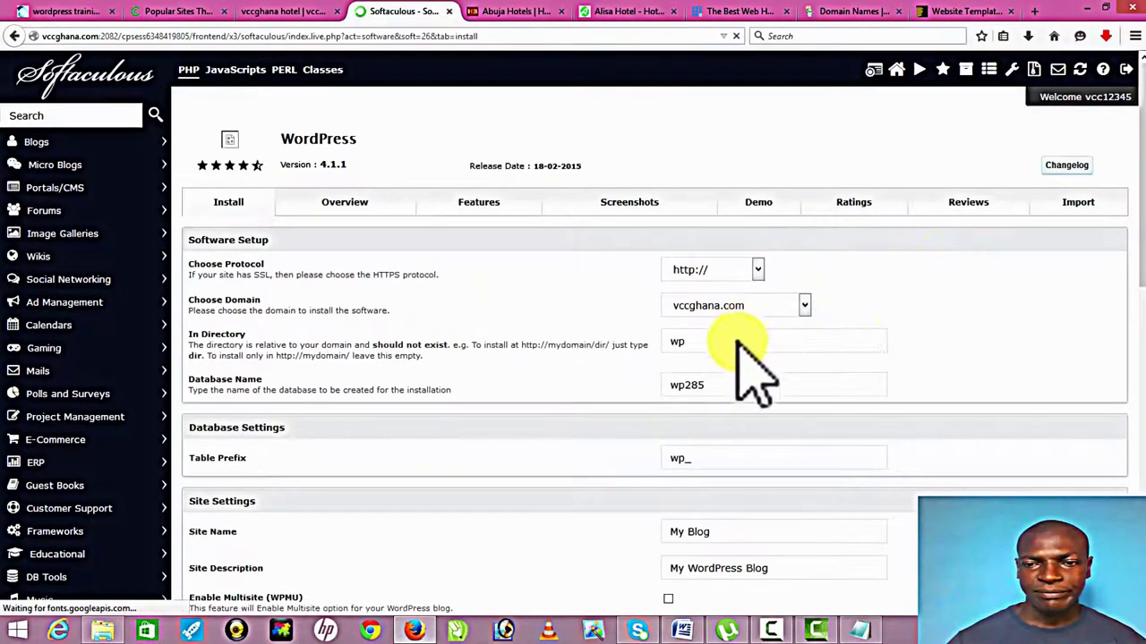
{"action": "scroll", "coordinate": [1135, 166], "scroll_direction": "down", "scroll_amount": 2}
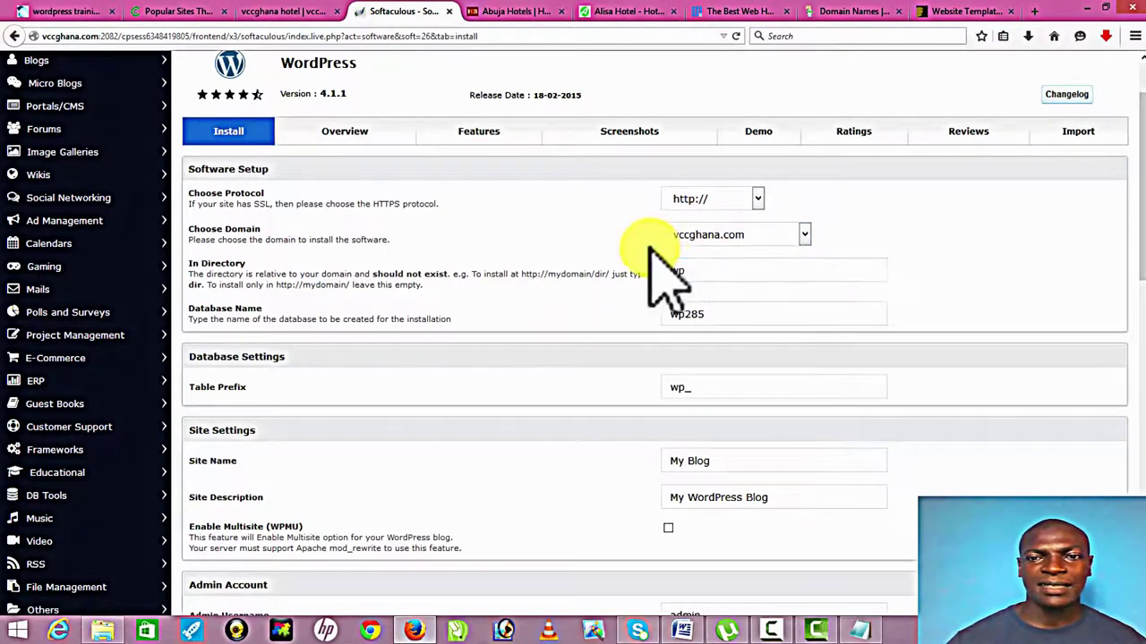
{"action": "left_click_drag", "start_coordinate": [703, 269], "coordinate": [631, 273]}
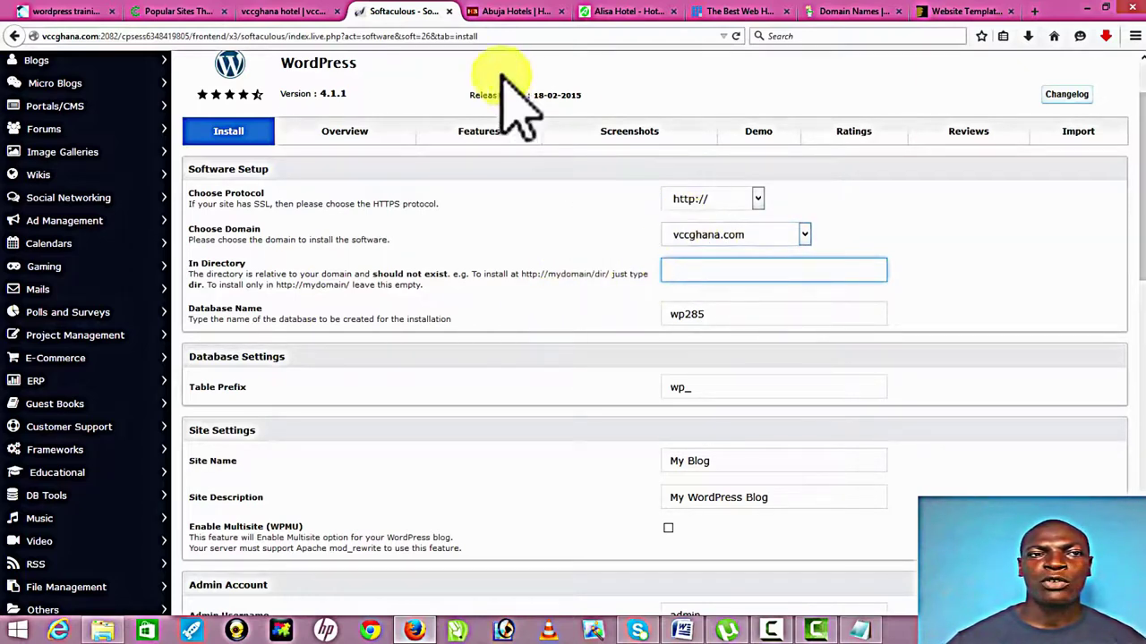
{"action": "left_click", "coordinate": [90, 12]}
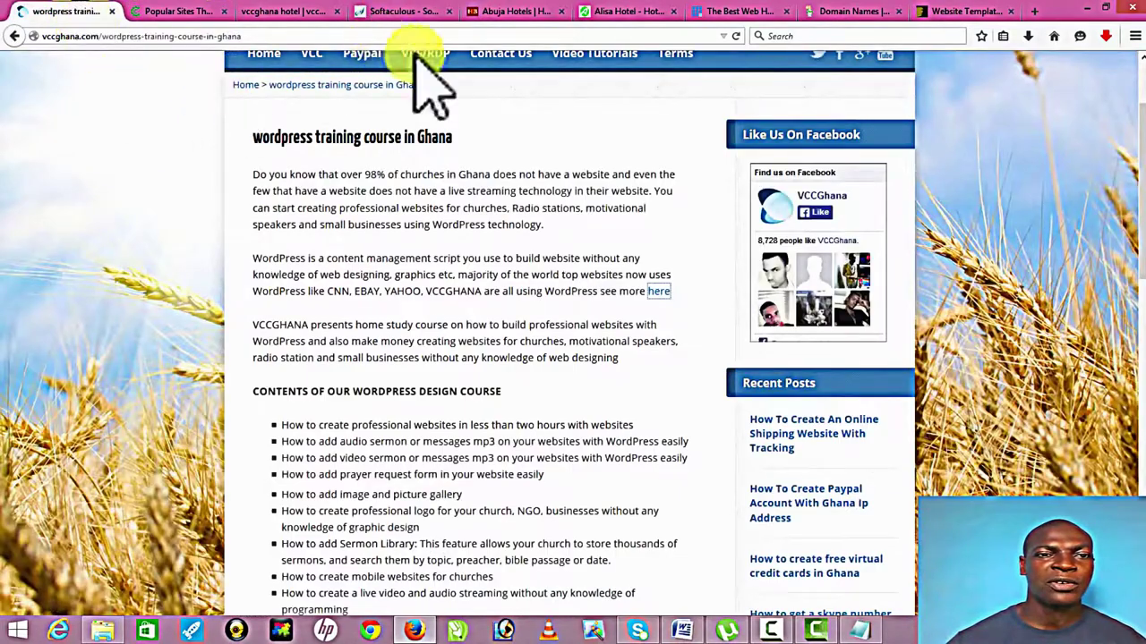
Step: Check the vccghana hotel demo site, then return to the install form with directory 'hotels'
{"action": "scroll", "coordinate": [1123, 134], "scroll_direction": "up", "scroll_amount": 2}
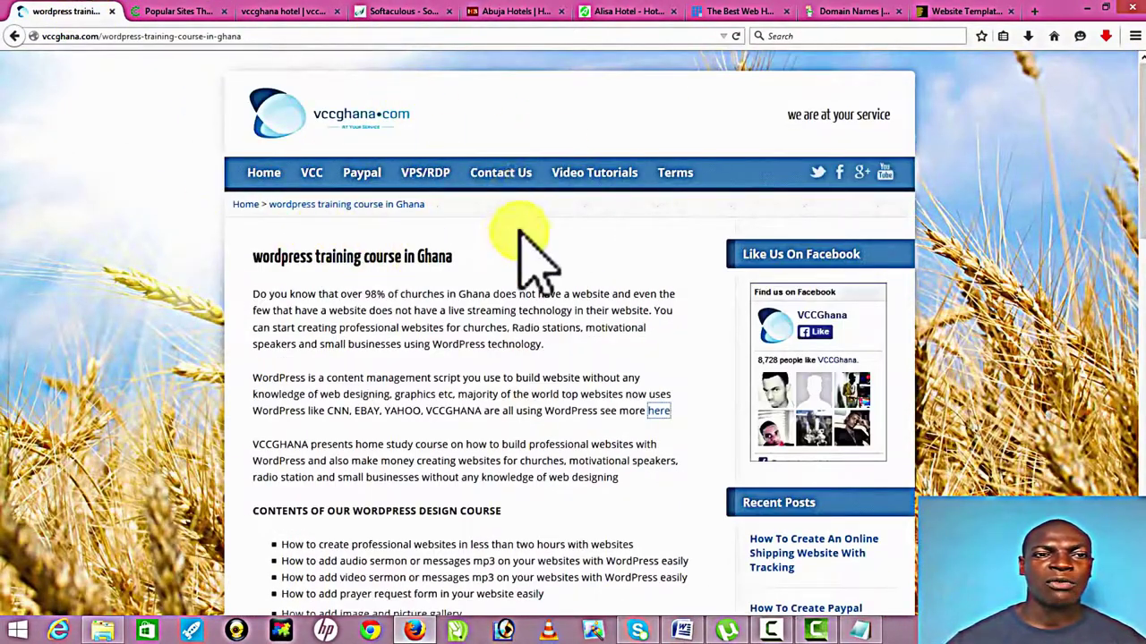
{"action": "left_click", "coordinate": [296, 12]}
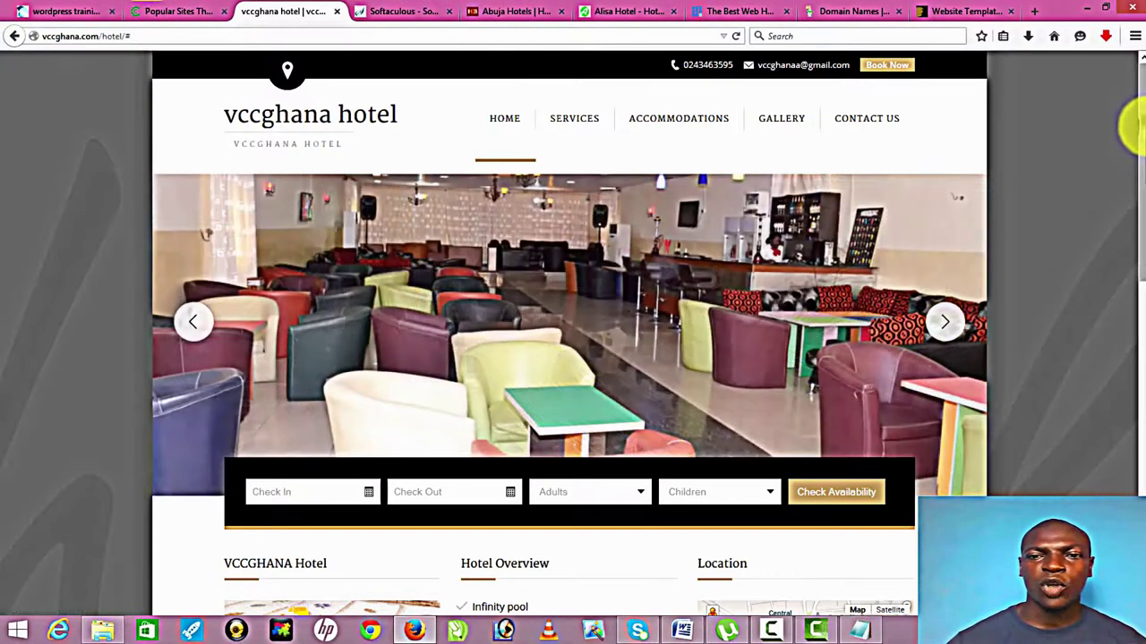
{"action": "left_click_drag", "start_coordinate": [1135, 129], "coordinate": [1132, 98]}
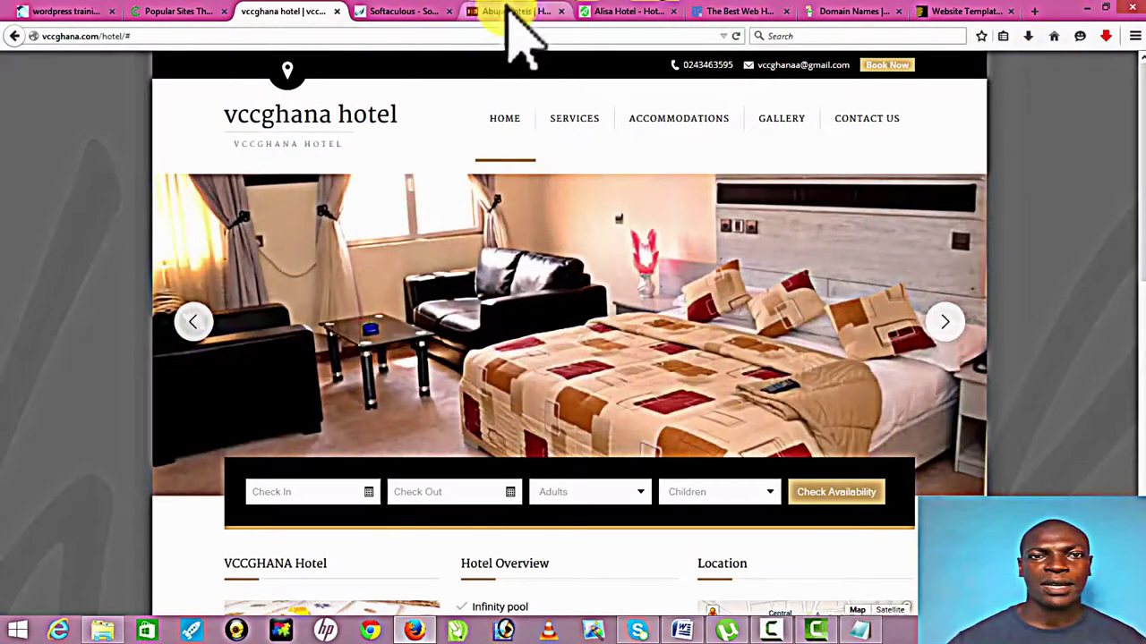
{"action": "left_click", "coordinate": [428, 15]}
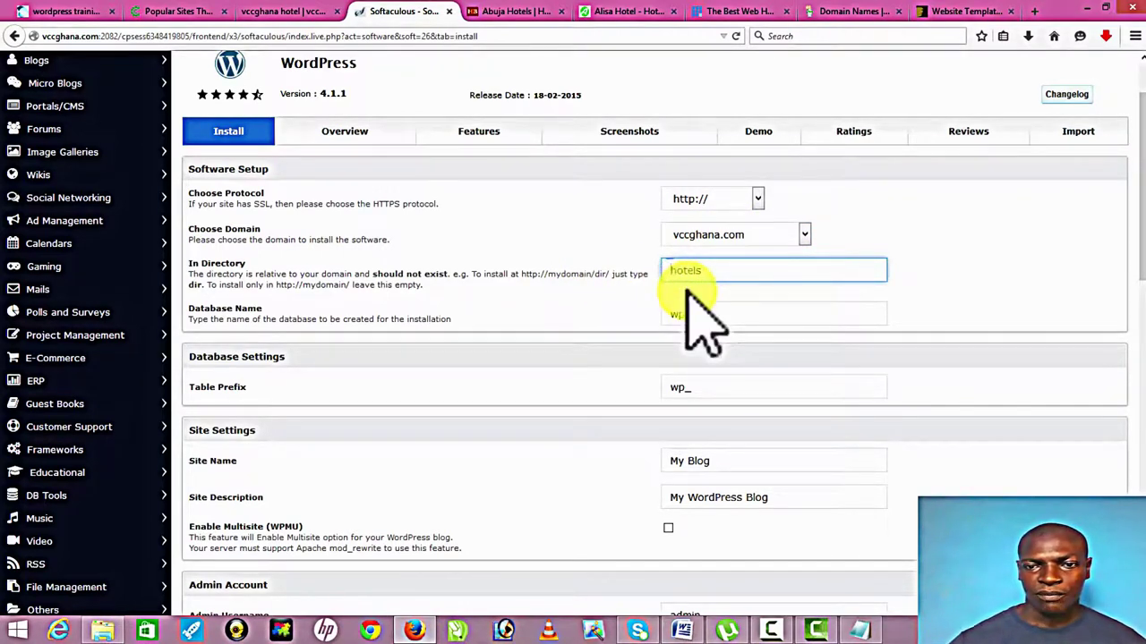
Step: Replace the site name with 'vccghana' and the description with 'vccghana hotels'
{"action": "left_click_drag", "start_coordinate": [1141, 170], "coordinate": [1133, 250]}
{"action": "left_click", "coordinate": [721, 225]}
{"action": "left_click_drag", "start_coordinate": [721, 225], "coordinate": [618, 228]}
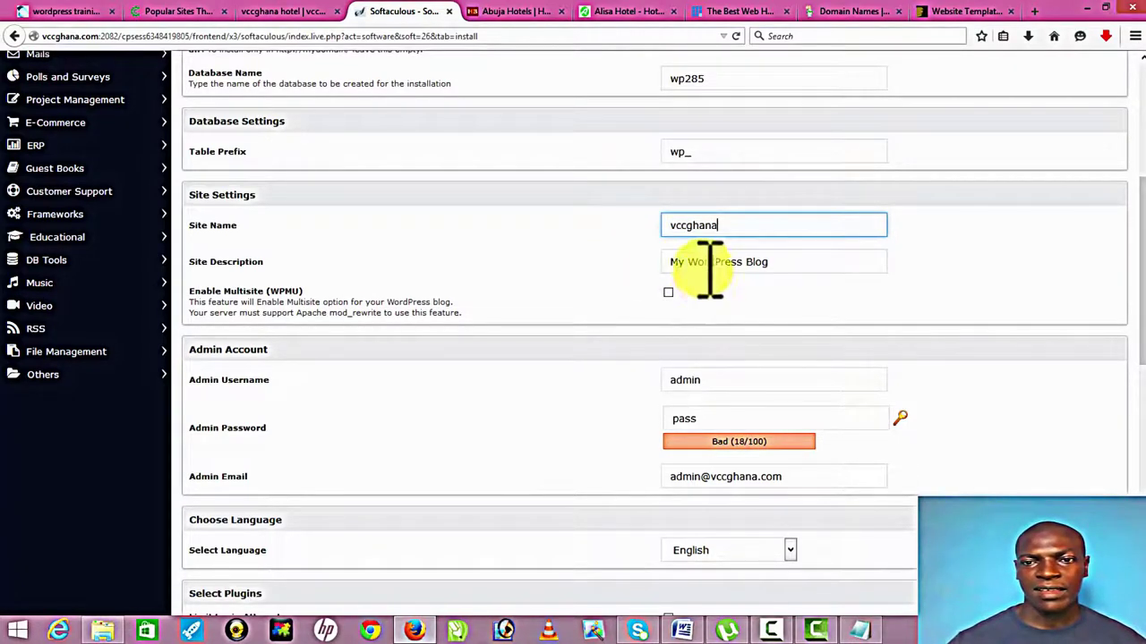
{"action": "left_click_drag", "start_coordinate": [785, 259], "coordinate": [639, 261]}
{"action": "left_click", "coordinate": [745, 225]}
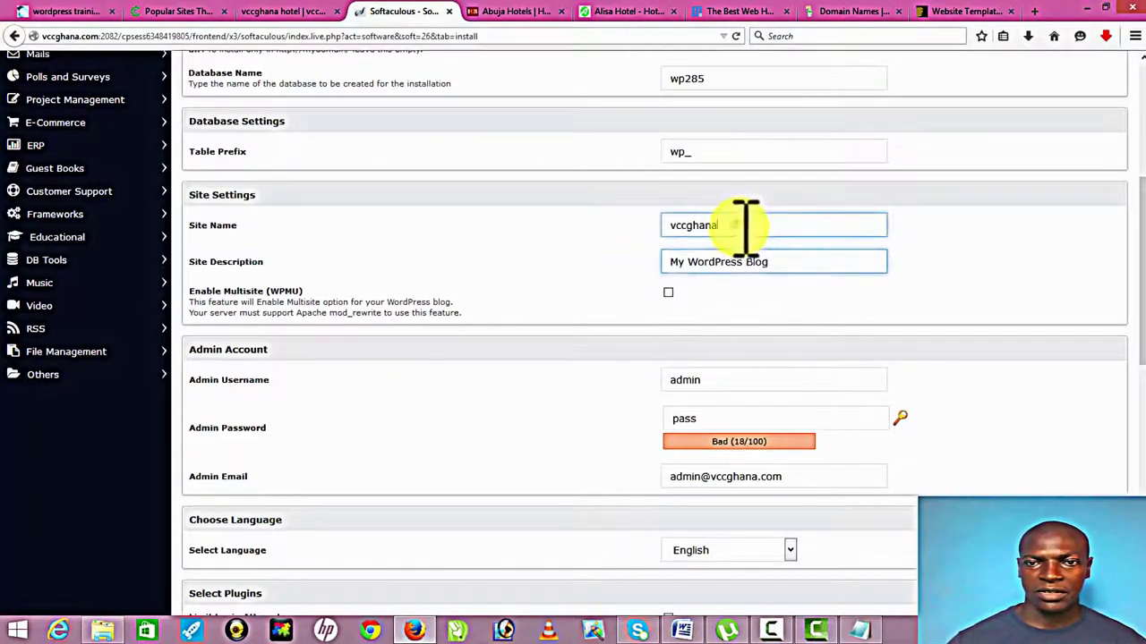
{"action": "left_click_drag", "start_coordinate": [745, 225], "coordinate": [642, 228]}
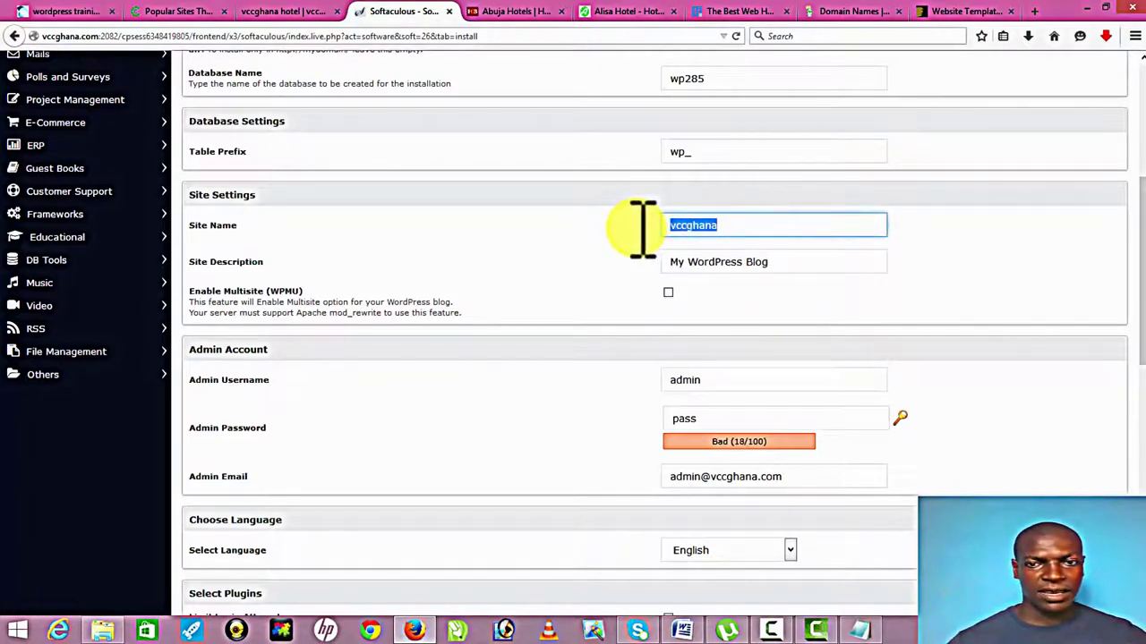
{"action": "left_click_drag", "start_coordinate": [811, 262], "coordinate": [641, 251]}
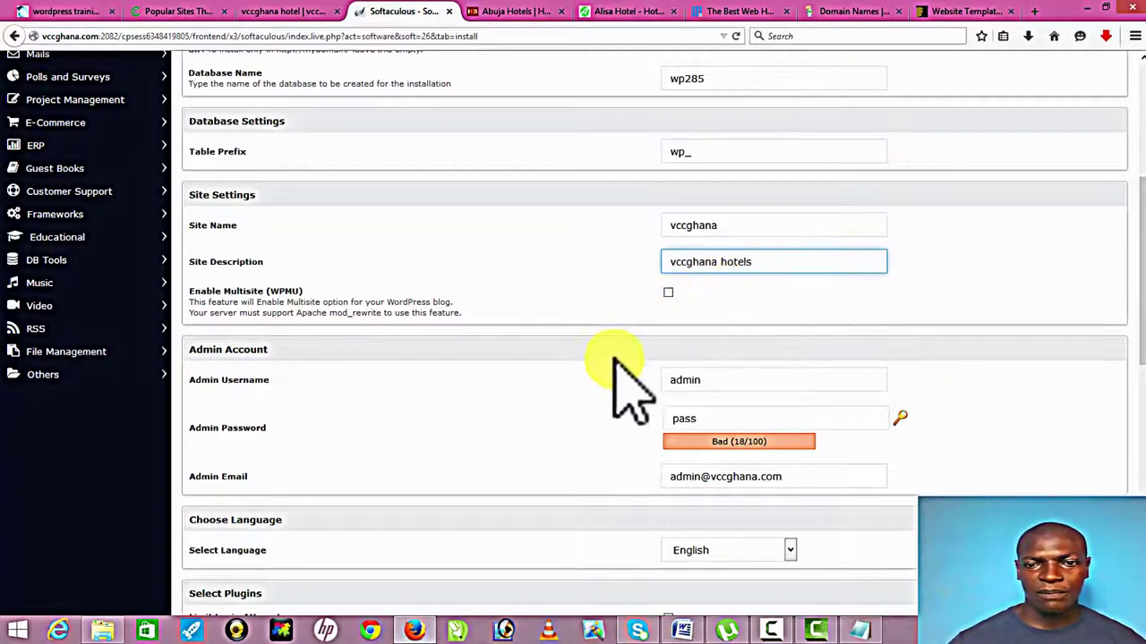
Step: Replace the default admin username and set a stronger admin password
{"action": "left_click_drag", "start_coordinate": [728, 381], "coordinate": [625, 381]}
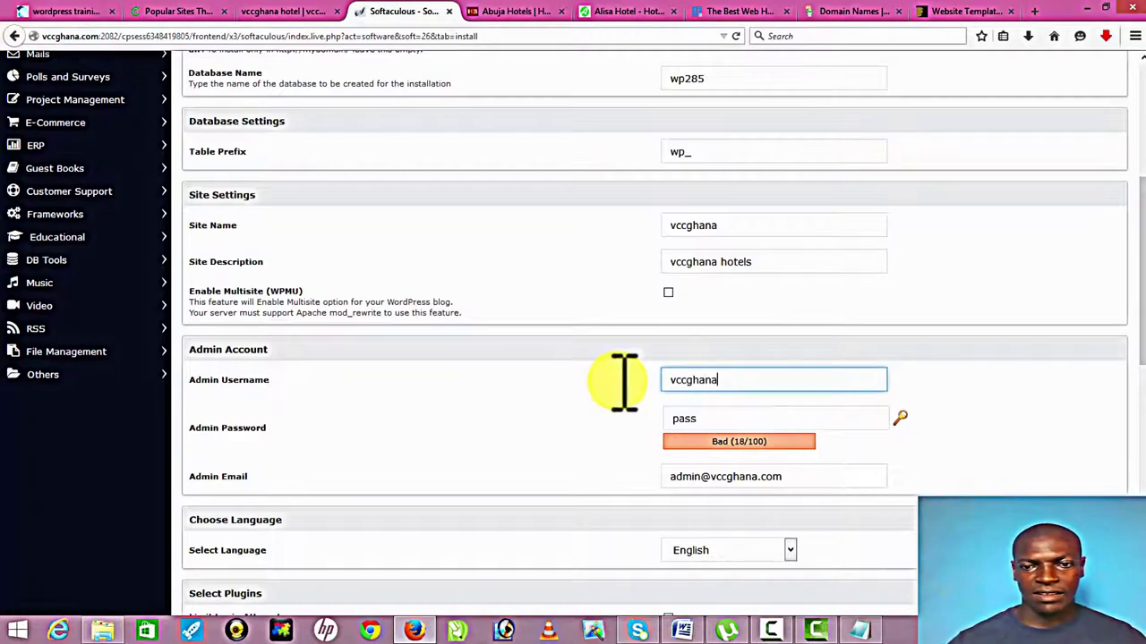
{"action": "left_click_drag", "start_coordinate": [713, 418], "coordinate": [611, 418]}
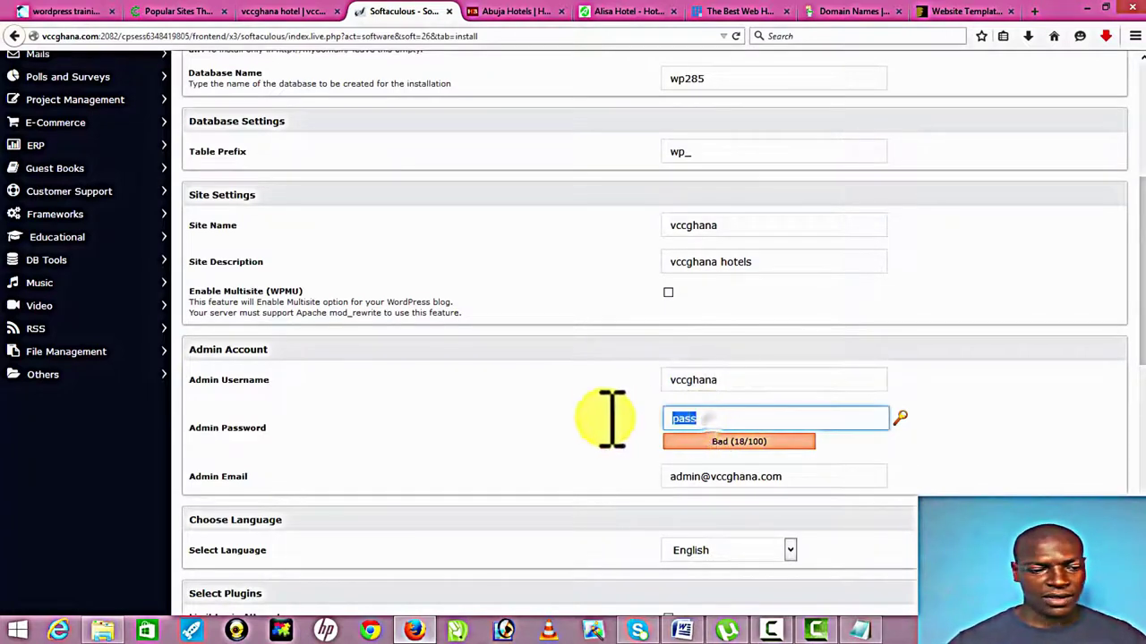
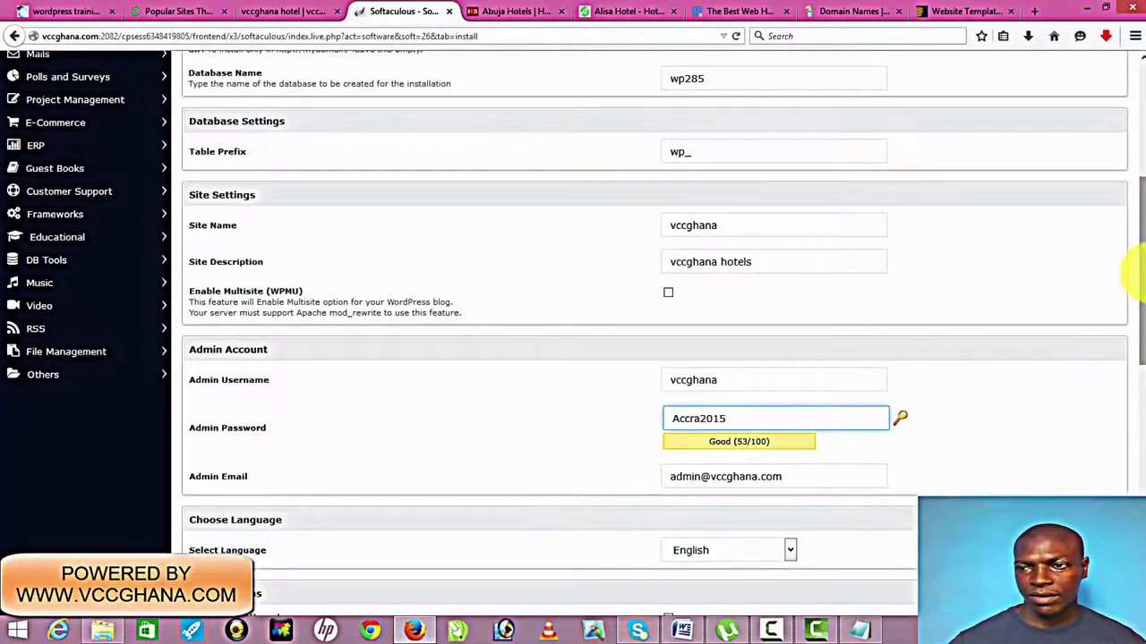
Step: Select the default admin email and enable the Limit Login Attempts plugin
{"action": "scroll", "coordinate": [1139, 277], "scroll_direction": "down", "scroll_amount": 5}
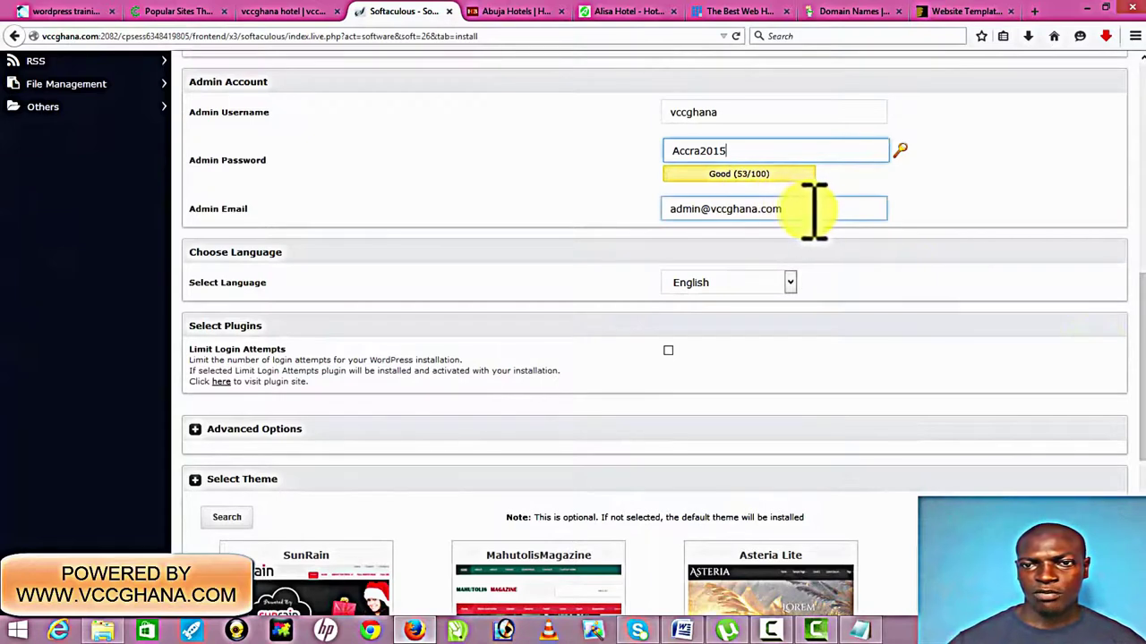
{"action": "left_click_drag", "start_coordinate": [815, 212], "coordinate": [594, 208]}
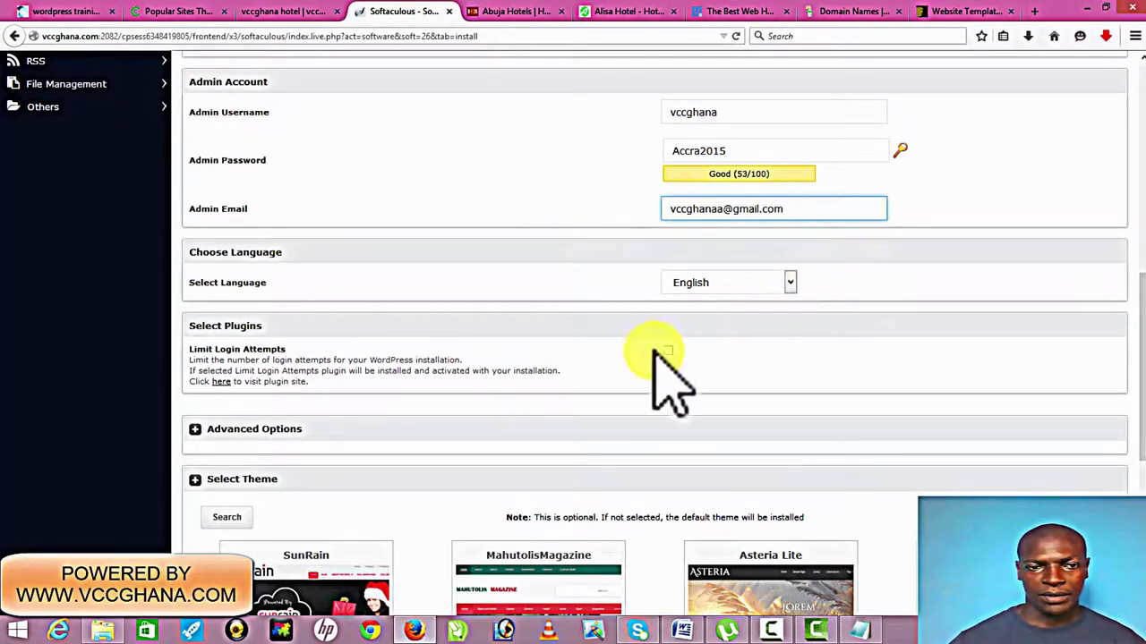
{"action": "scroll", "coordinate": [1137, 282], "scroll_direction": "down", "scroll_amount": 1}
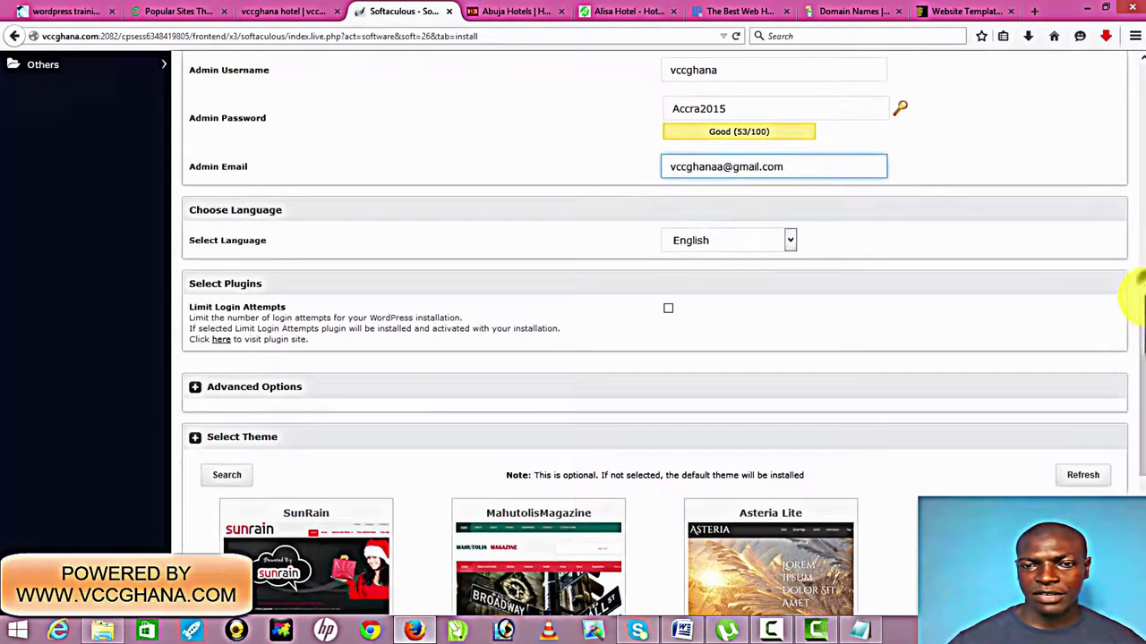
{"action": "left_click", "coordinate": [668, 308]}
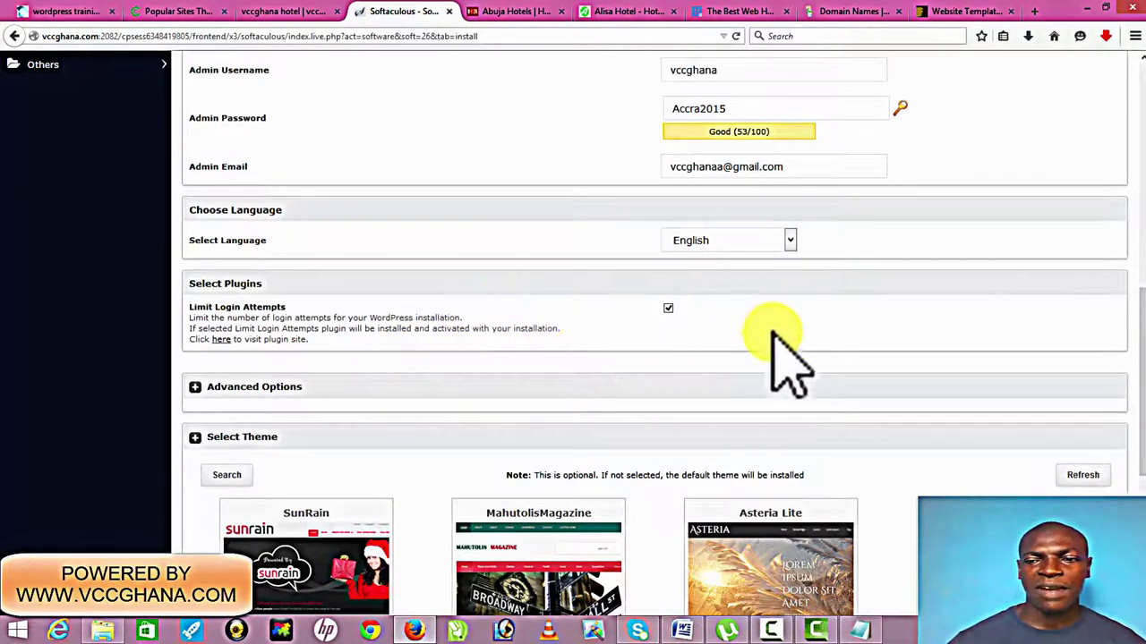
Step: Recheck the admin email address and start the WordPress installation
{"action": "left_click_drag", "start_coordinate": [1136, 304], "coordinate": [1137, 422]}
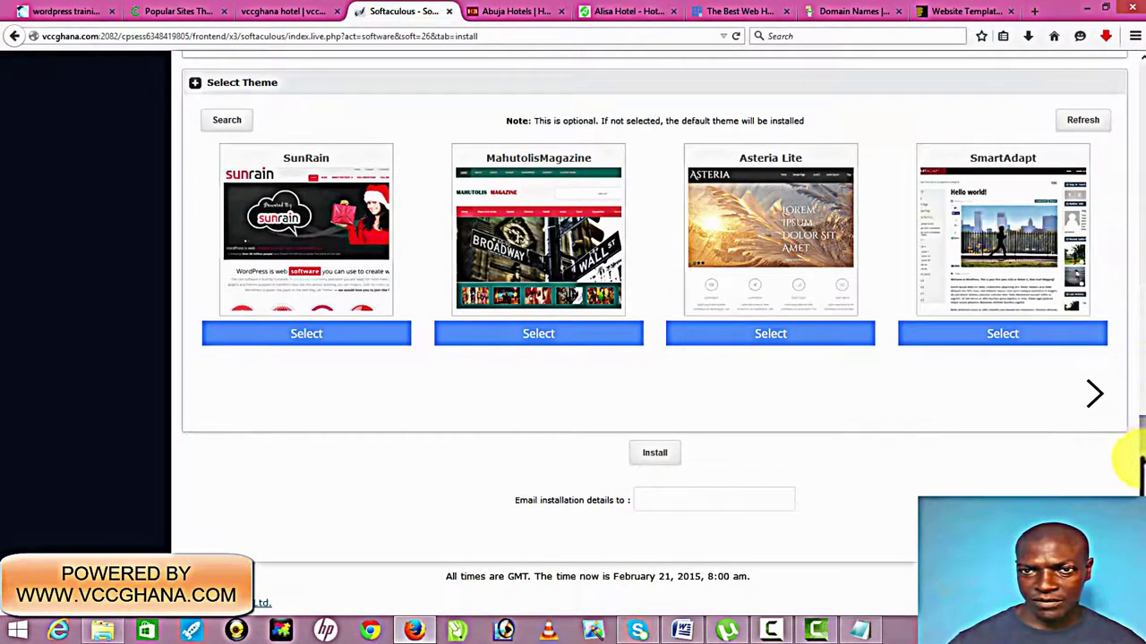
{"action": "left_click_drag", "start_coordinate": [1142, 461], "coordinate": [1137, 343]}
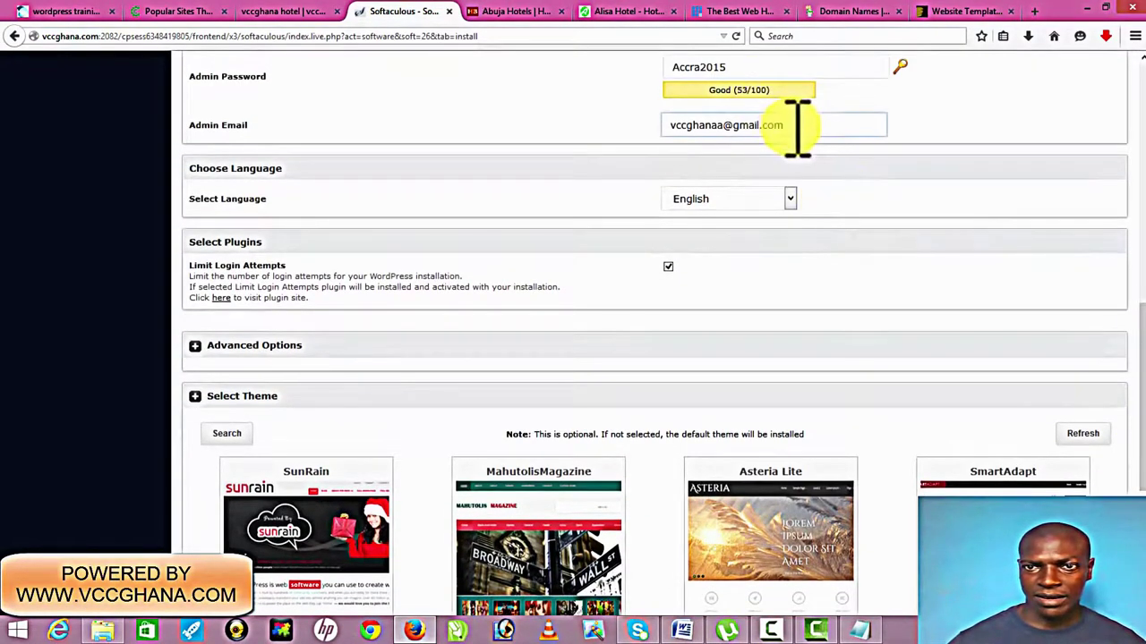
{"action": "left_click_drag", "start_coordinate": [797, 125], "coordinate": [614, 157]}
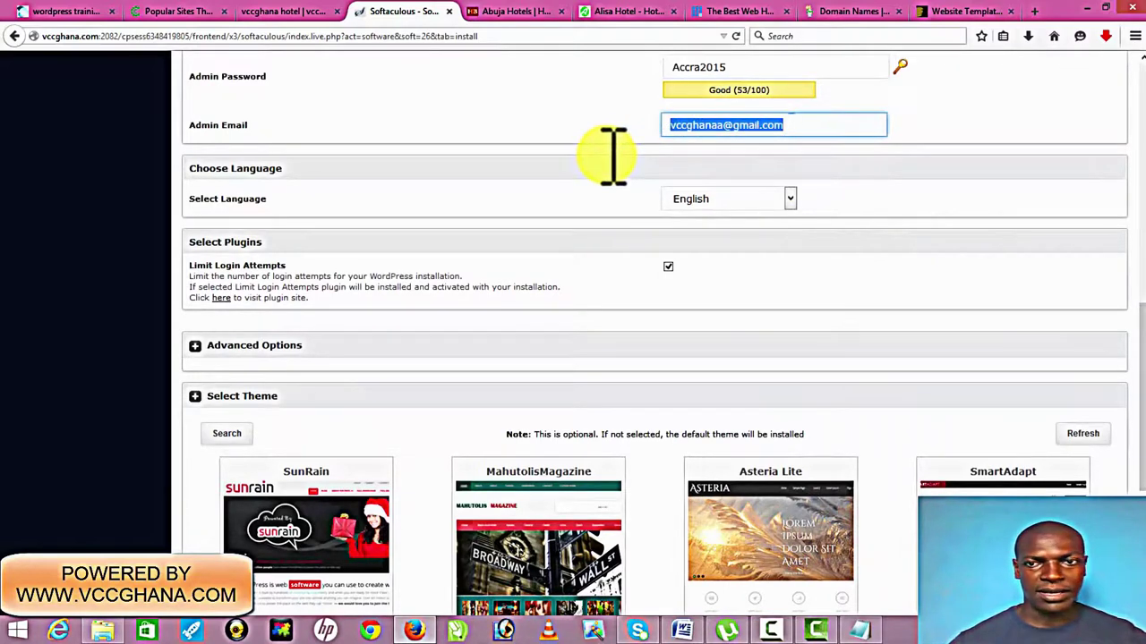
{"action": "left_click_drag", "start_coordinate": [1138, 332], "coordinate": [1135, 447]}
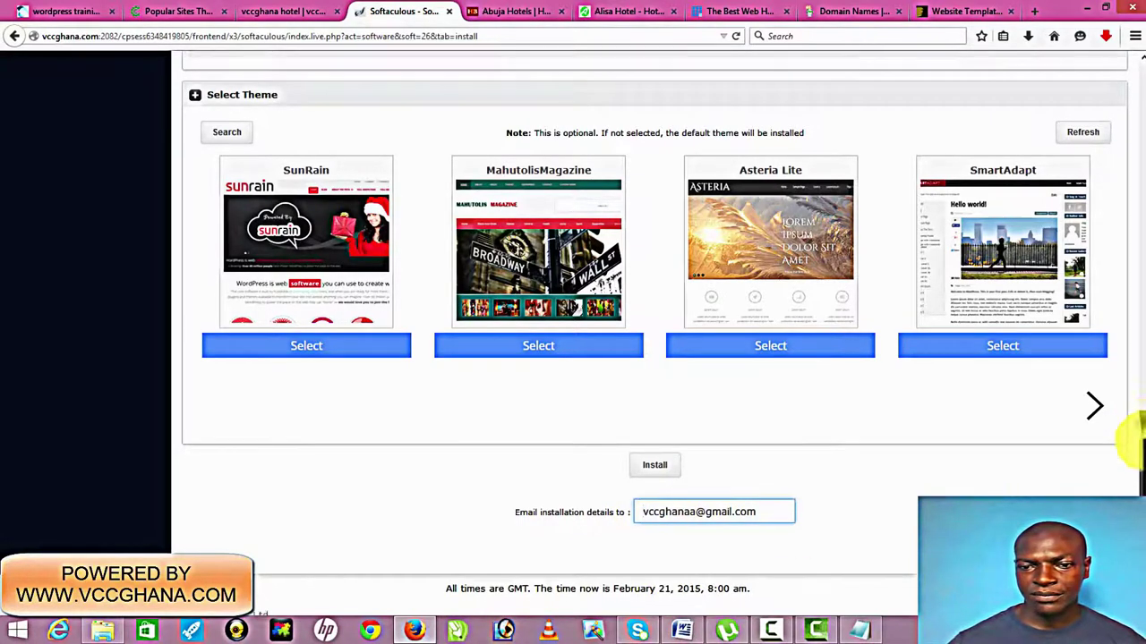
{"action": "left_click_drag", "start_coordinate": [1140, 409], "coordinate": [1133, 466]}
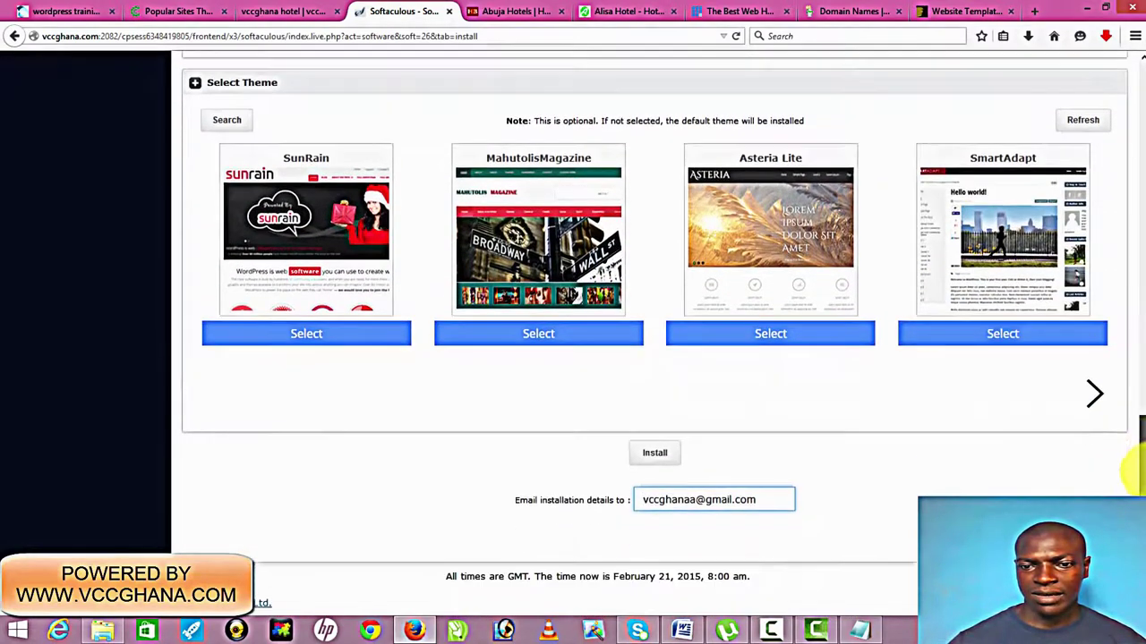
{"action": "left_click", "coordinate": [648, 454]}
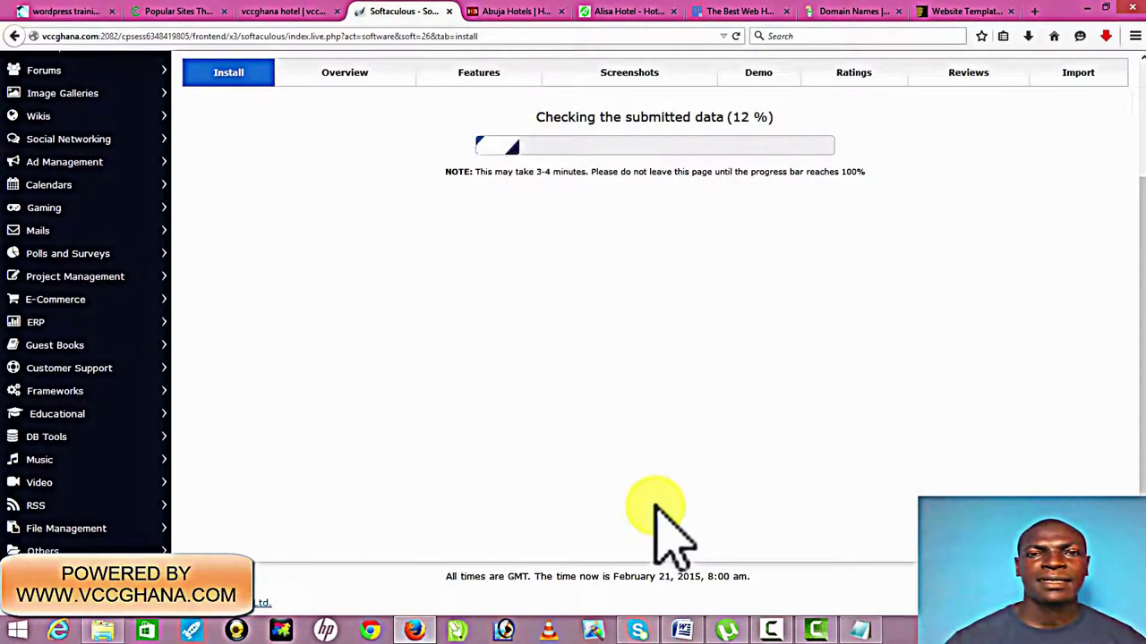
Step: Switch to the Hotel De Bently site and scroll through its slideshow and blog news
{"action": "left_click", "coordinate": [511, 10]}
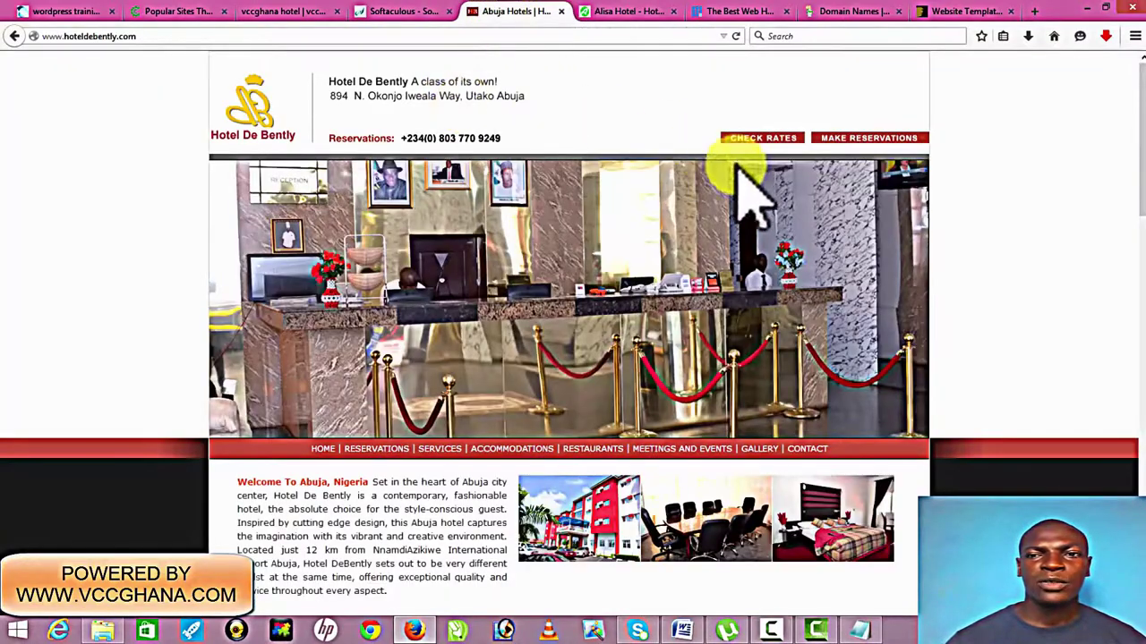
{"action": "mouse_move", "coordinate": [1139, 90]}
{"action": "left_mouse_down"}
{"action": "mouse_move", "coordinate": [1125, 242]}
{"action": "mouse_move", "coordinate": [1140, 82]}
{"action": "left_mouse_up"}
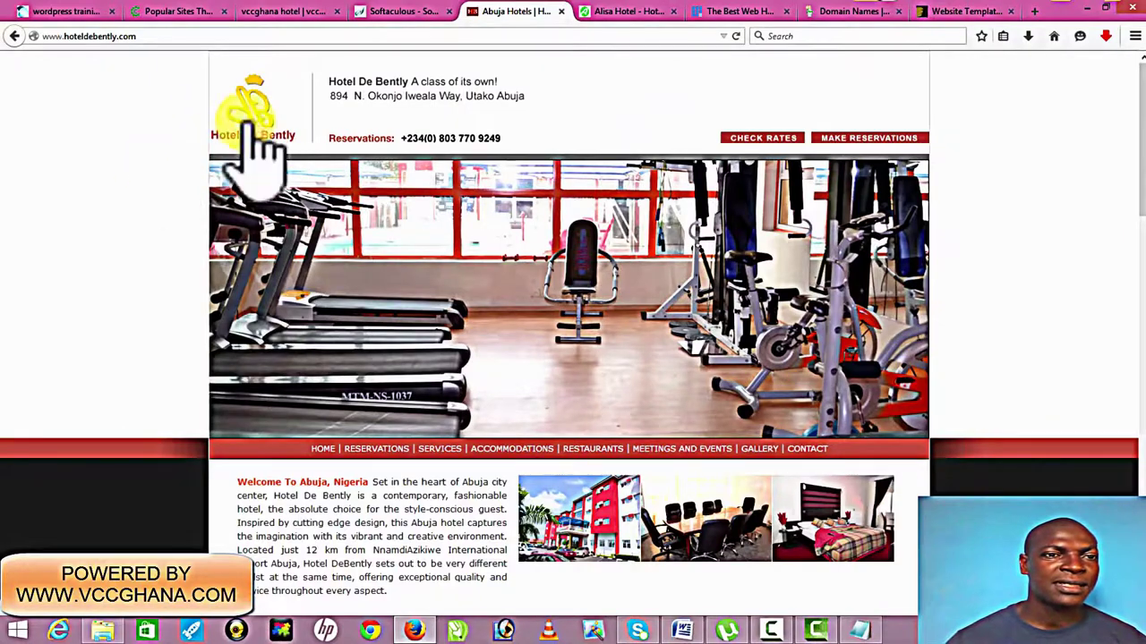
{"action": "scroll", "coordinate": [1137, 255], "scroll_direction": "down", "scroll_amount": 1}
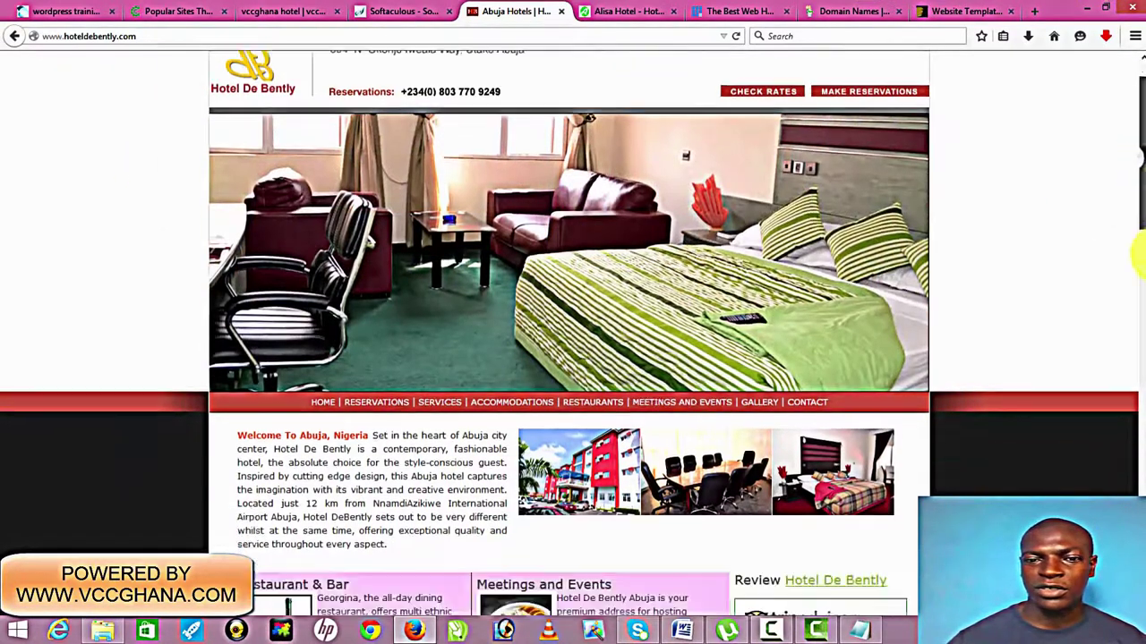
{"action": "left_click_drag", "start_coordinate": [1137, 255], "coordinate": [1135, 117]}
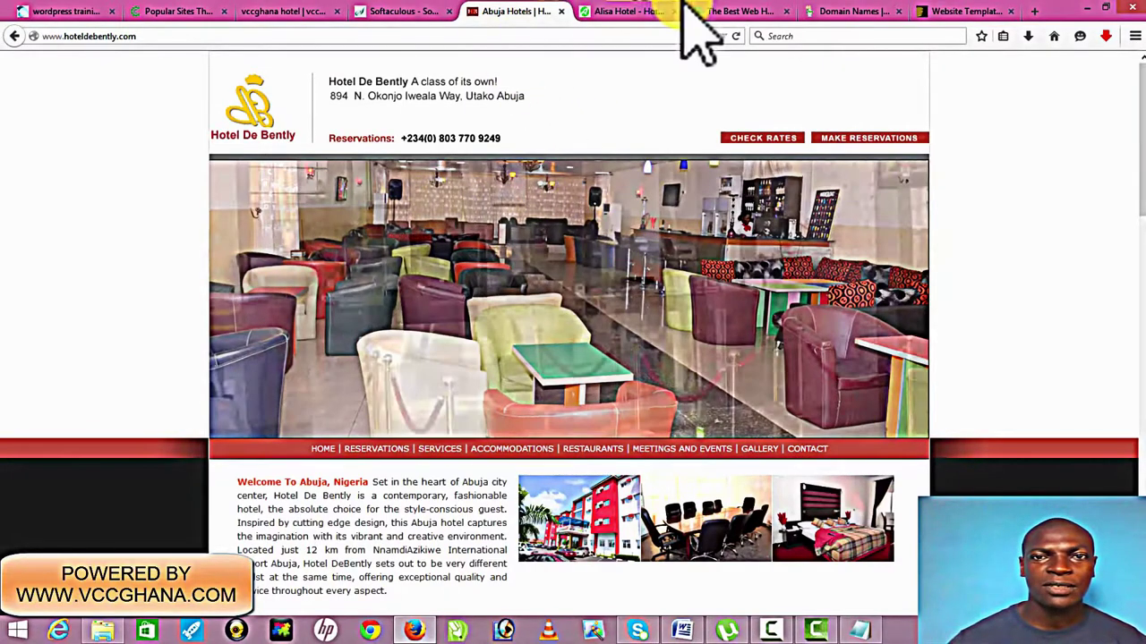
Step: Browse the Alisa Hotel homepage and its Welcome text, then return to the Softaculous tab
{"action": "left_click", "coordinate": [630, 11]}
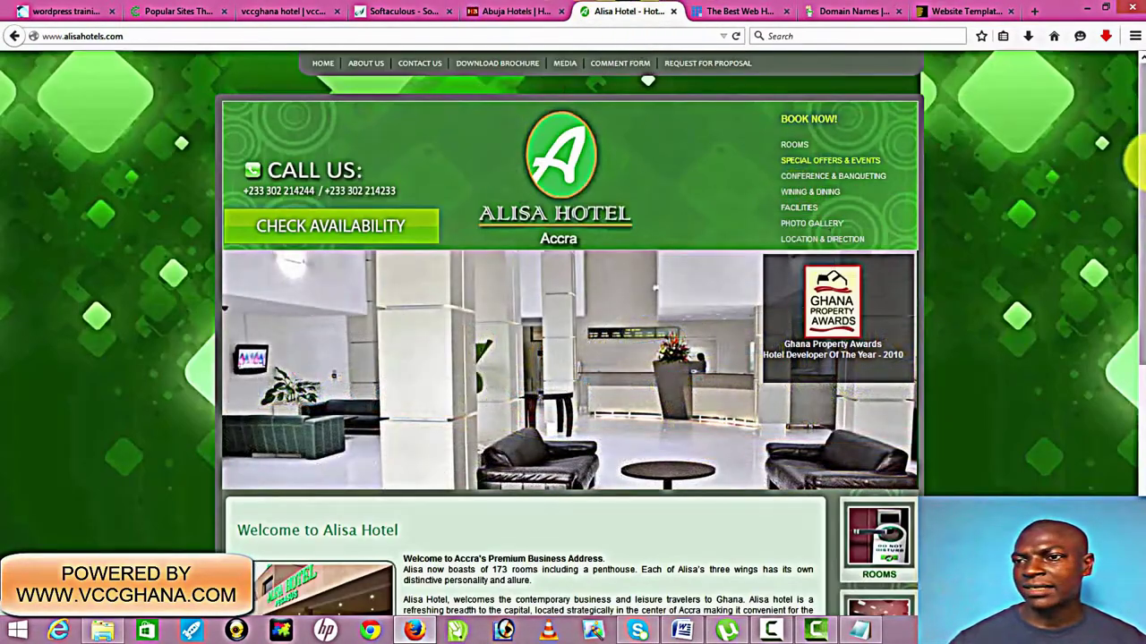
{"action": "scroll", "coordinate": [1135, 162], "scroll_direction": "down", "scroll_amount": 5}
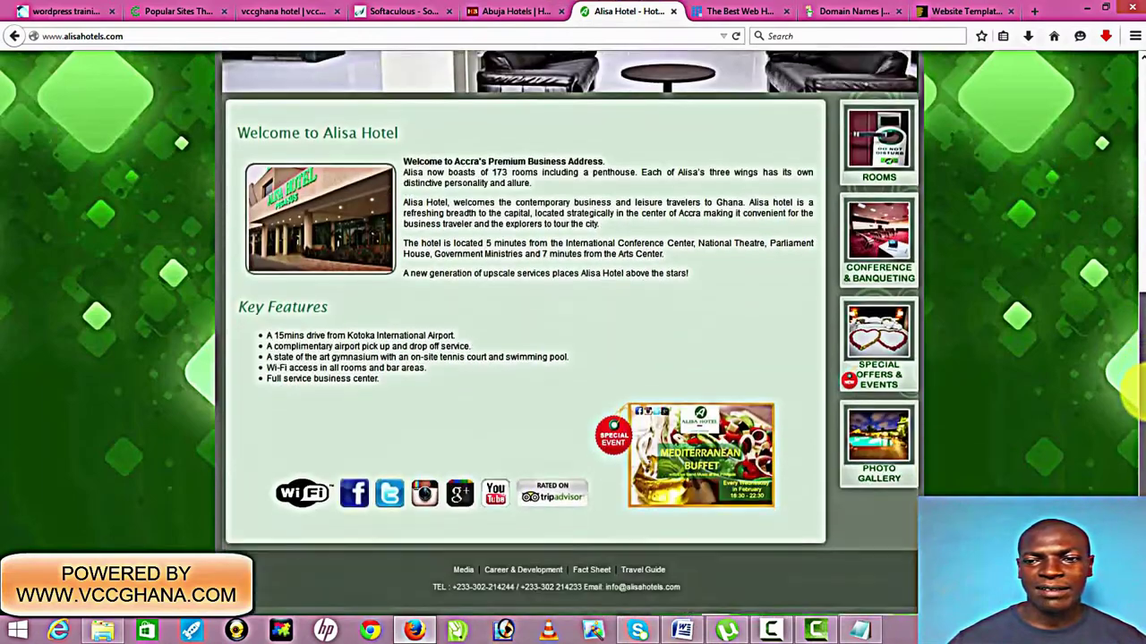
{"action": "scroll", "coordinate": [1130, 143], "scroll_direction": "up", "scroll_amount": 5}
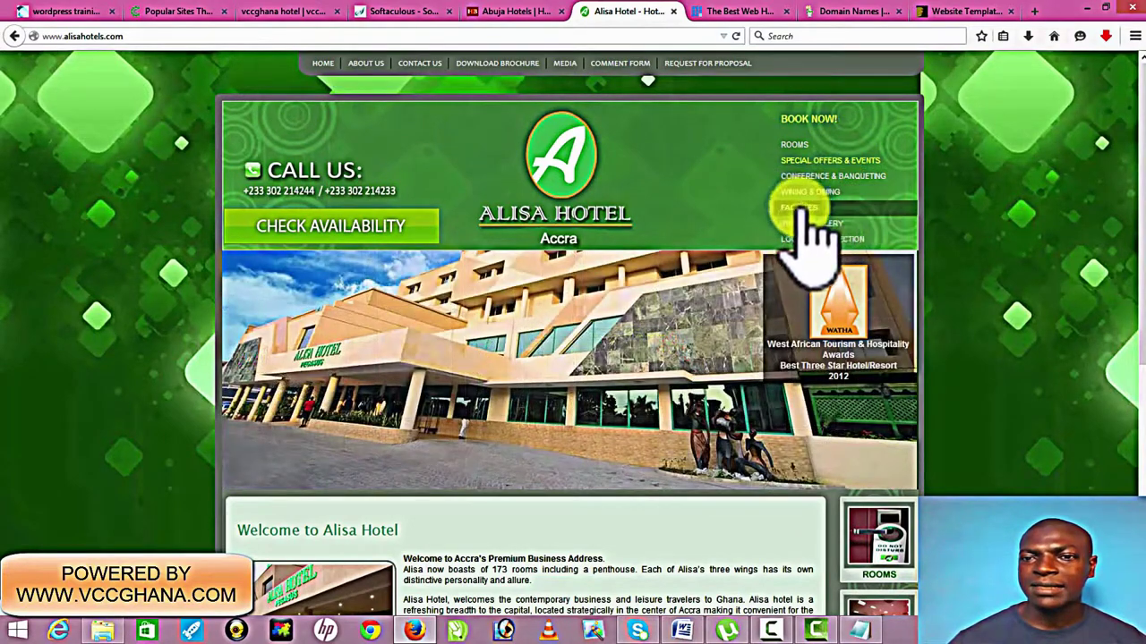
{"action": "mouse_move", "coordinate": [1139, 205]}
{"action": "left_mouse_down"}
{"action": "mouse_move", "coordinate": [1138, 358]}
{"action": "mouse_move", "coordinate": [1128, 191]}
{"action": "left_mouse_up"}
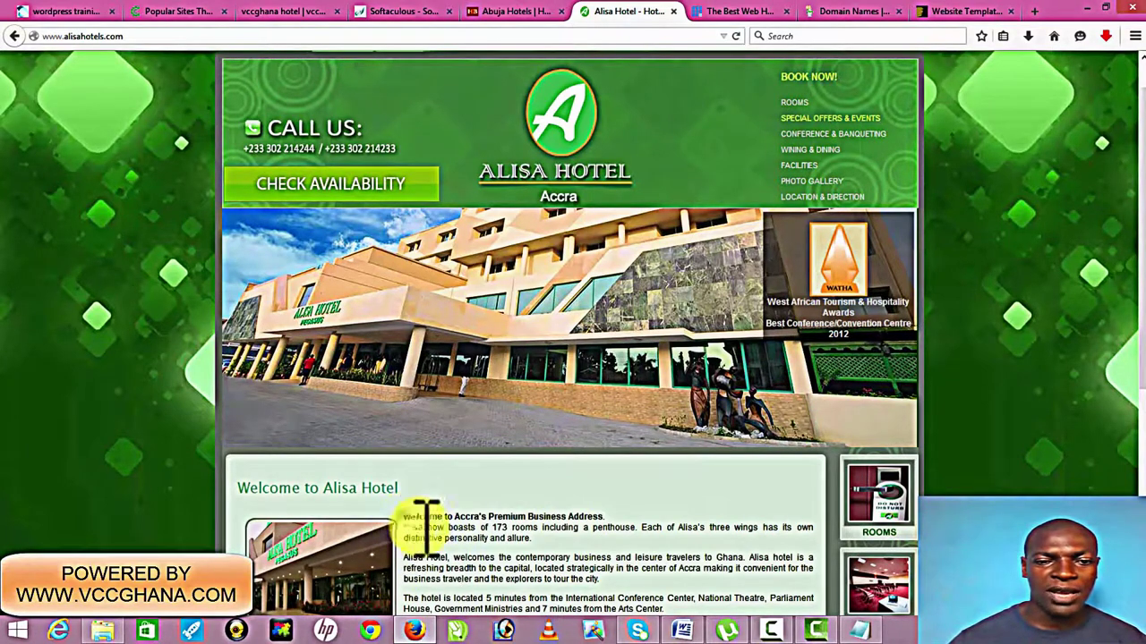
{"action": "left_click_drag", "start_coordinate": [426, 517], "coordinate": [511, 581]}
{"action": "left_click", "coordinate": [638, 514]}
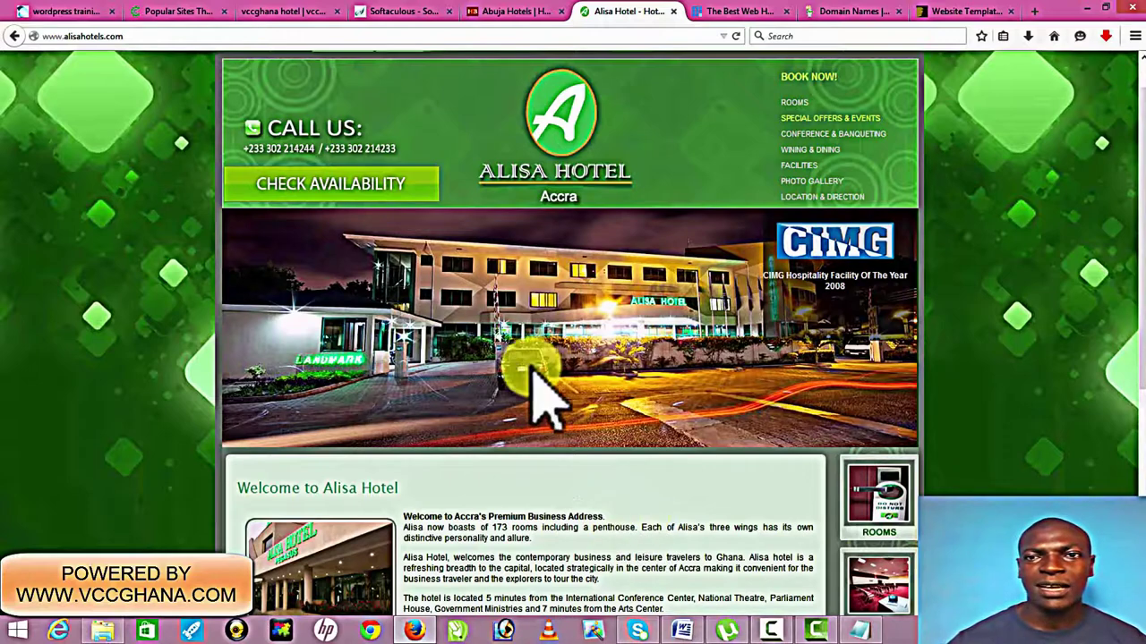
{"action": "left_click", "coordinate": [387, 10]}
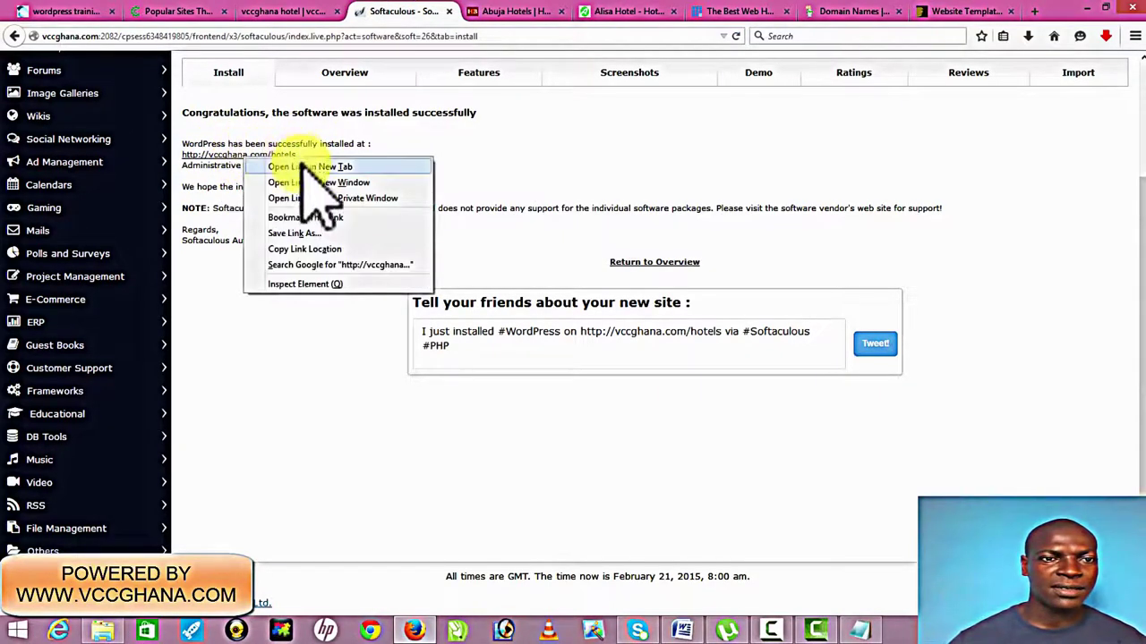
Step: Open vccghana.com/hotels in a new tab, then follow the WordPress Administrative URL
{"action": "left_click", "coordinate": [304, 166]}
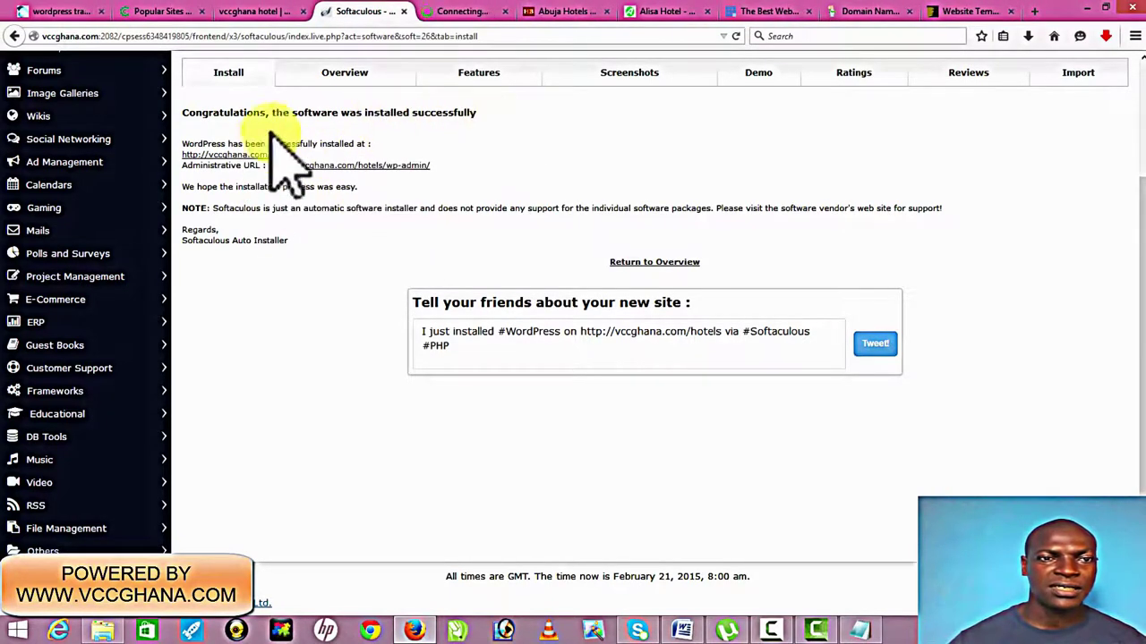
{"action": "left_click", "coordinate": [475, 11]}
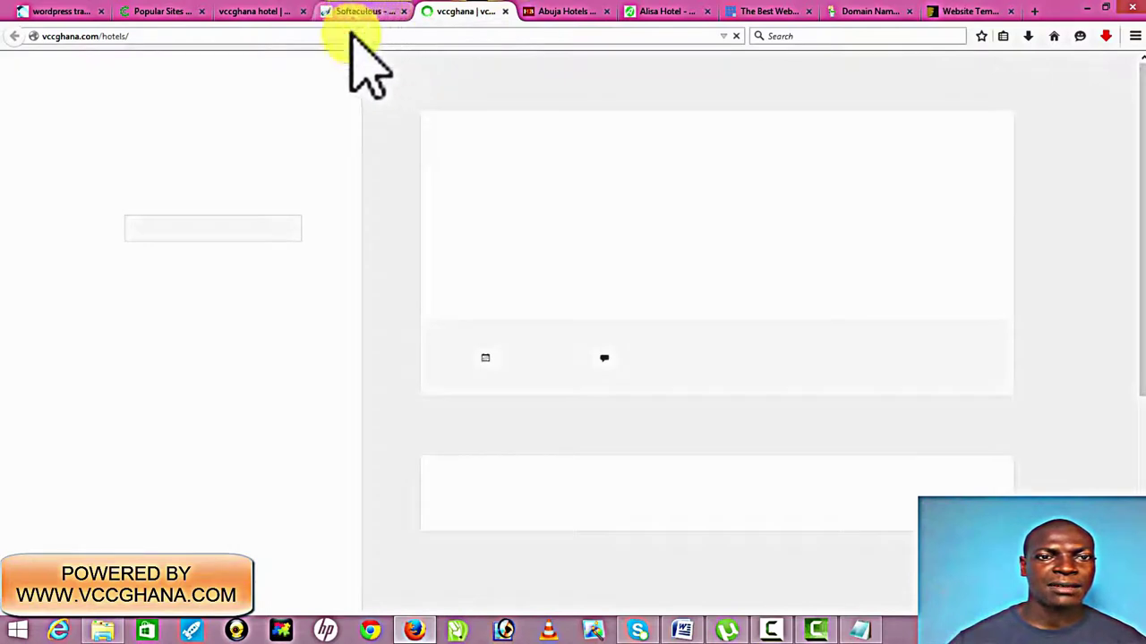
{"action": "left_click", "coordinate": [351, 13]}
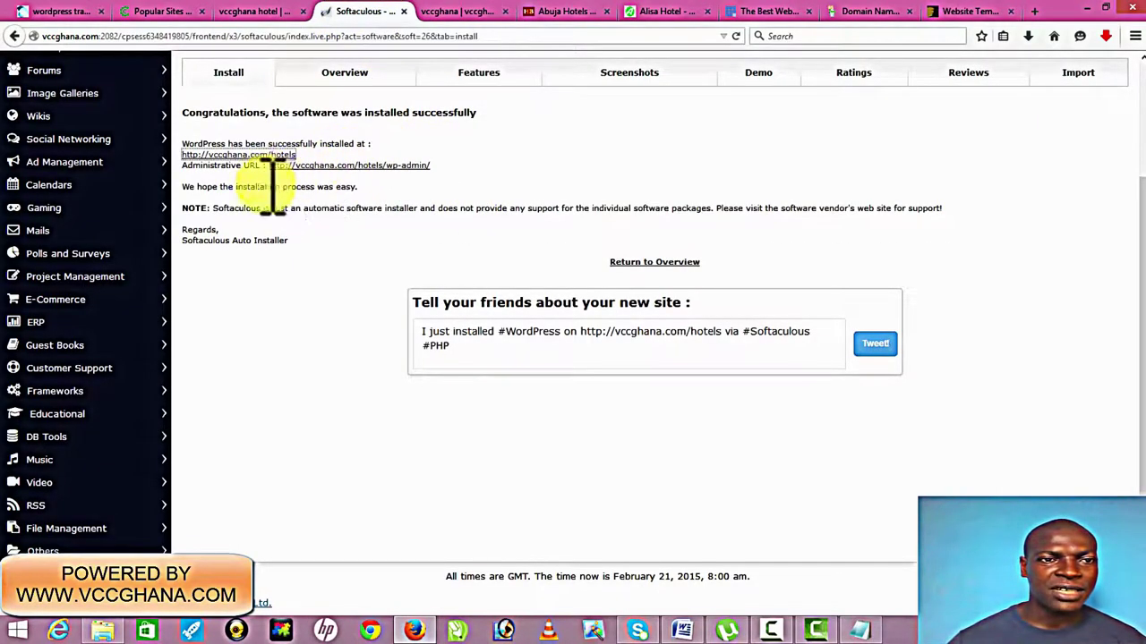
{"action": "left_click", "coordinate": [315, 167]}
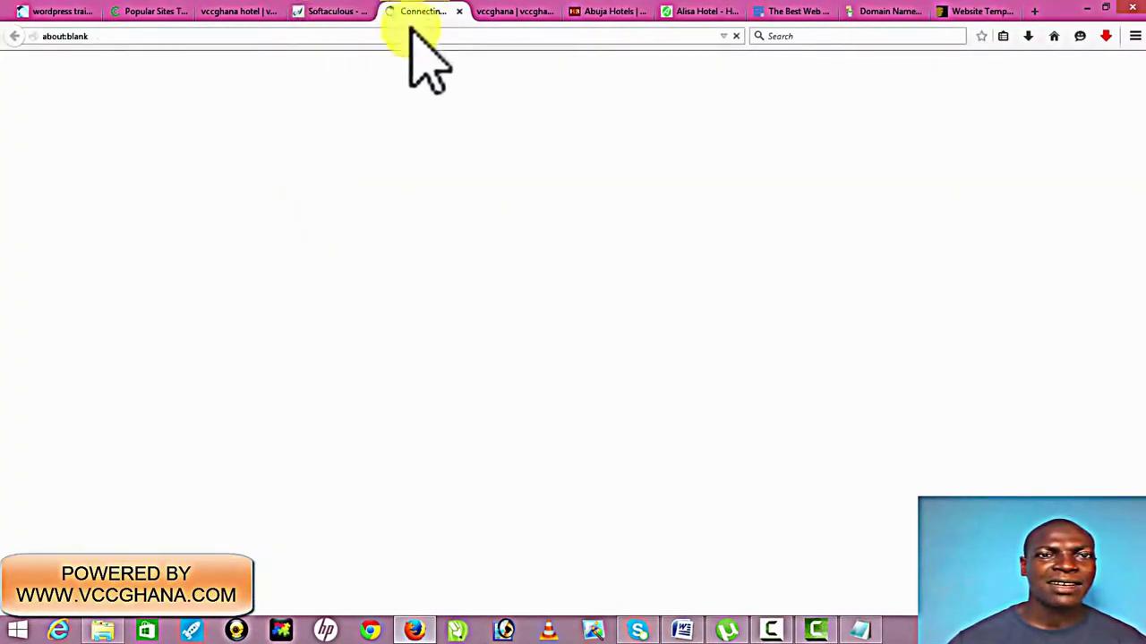
Step: Switch to the new vccghana hotels site and scroll its Hello world! front page
{"action": "left_click", "coordinate": [503, 12]}
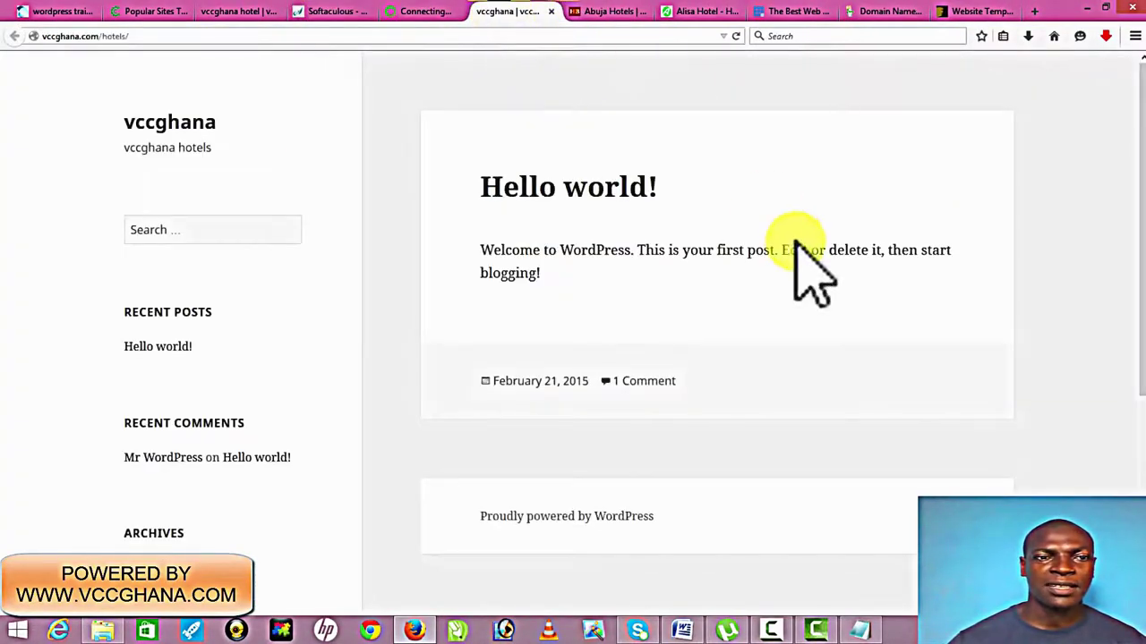
{"action": "mouse_move", "coordinate": [1142, 210]}
{"action": "left_mouse_down"}
{"action": "mouse_move", "coordinate": [1130, 225]}
{"action": "mouse_move", "coordinate": [1130, 473]}
{"action": "mouse_move", "coordinate": [1143, 204]}
{"action": "left_mouse_up"}
{"action": "mouse_move", "coordinate": [1139, 157]}
{"action": "left_mouse_down"}
{"action": "mouse_move", "coordinate": [1126, 345]}
{"action": "mouse_move", "coordinate": [1138, 422]}
{"action": "mouse_move", "coordinate": [1135, 161]}
{"action": "left_mouse_up"}
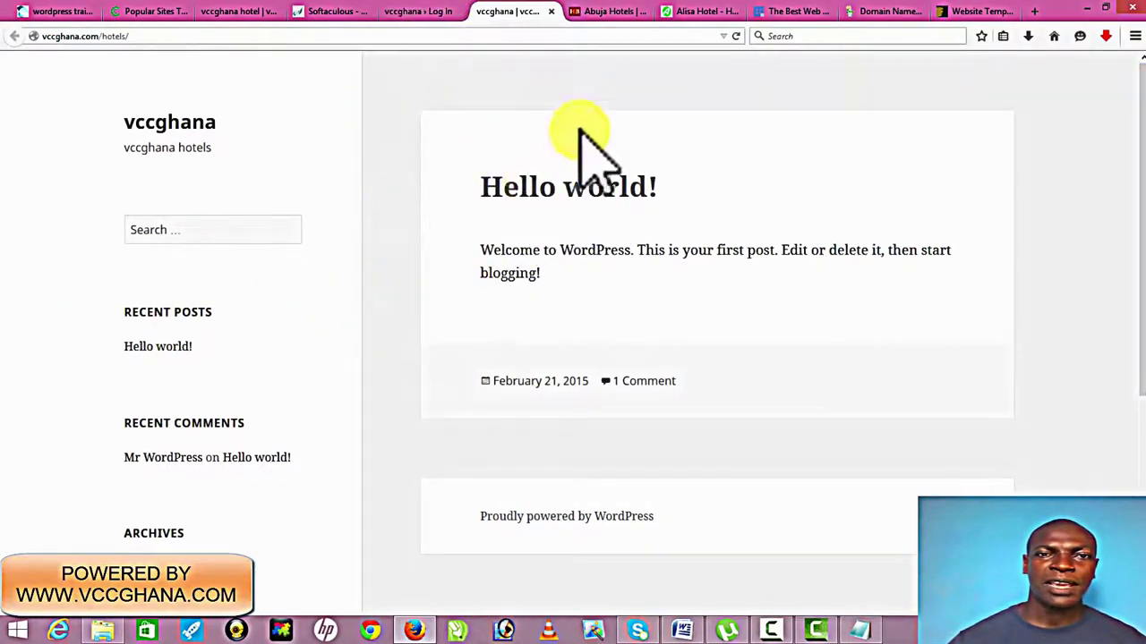
Step: Log in to the new site's WordPress admin and dismiss Firefox's save-password prompt
{"action": "left_click", "coordinate": [417, 11]}
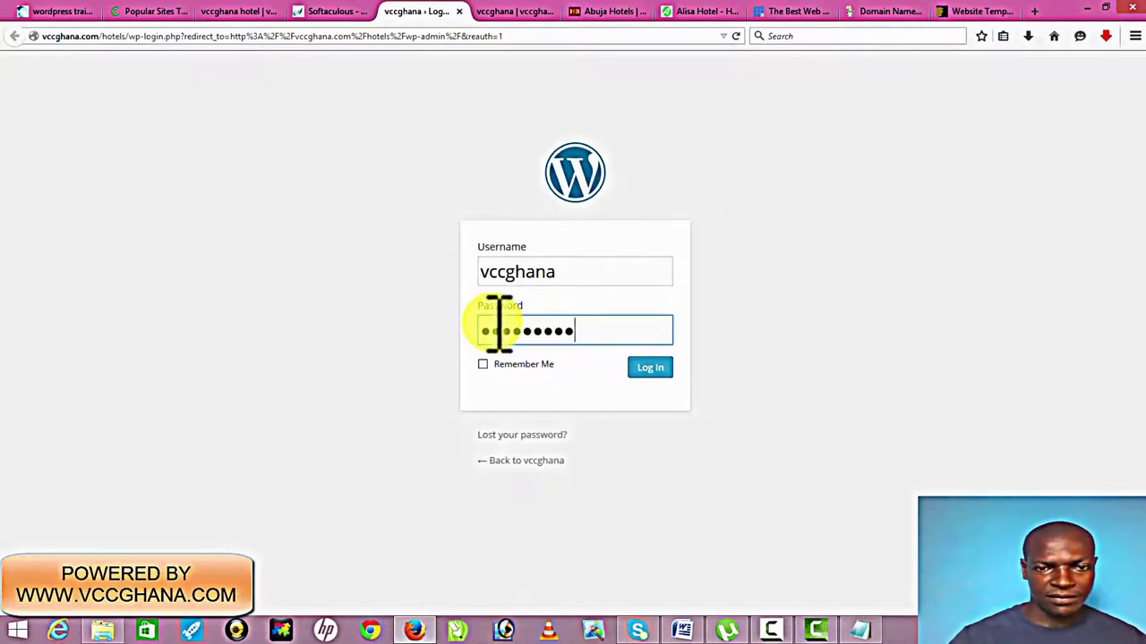
{"action": "left_click", "coordinate": [653, 367]}
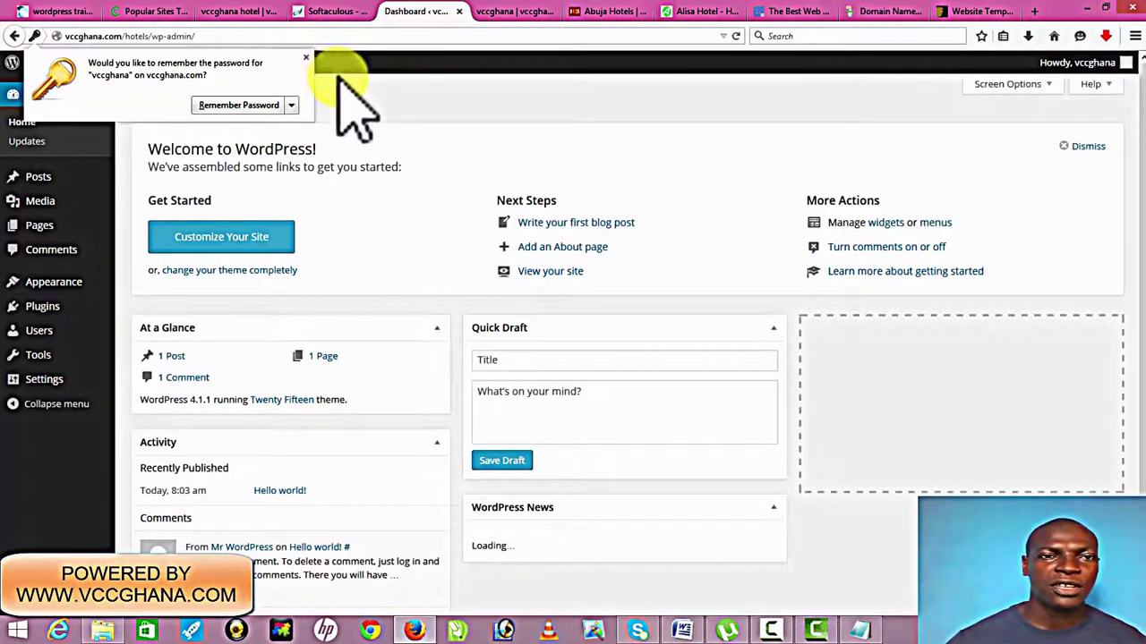
{"action": "left_click", "coordinate": [306, 58]}
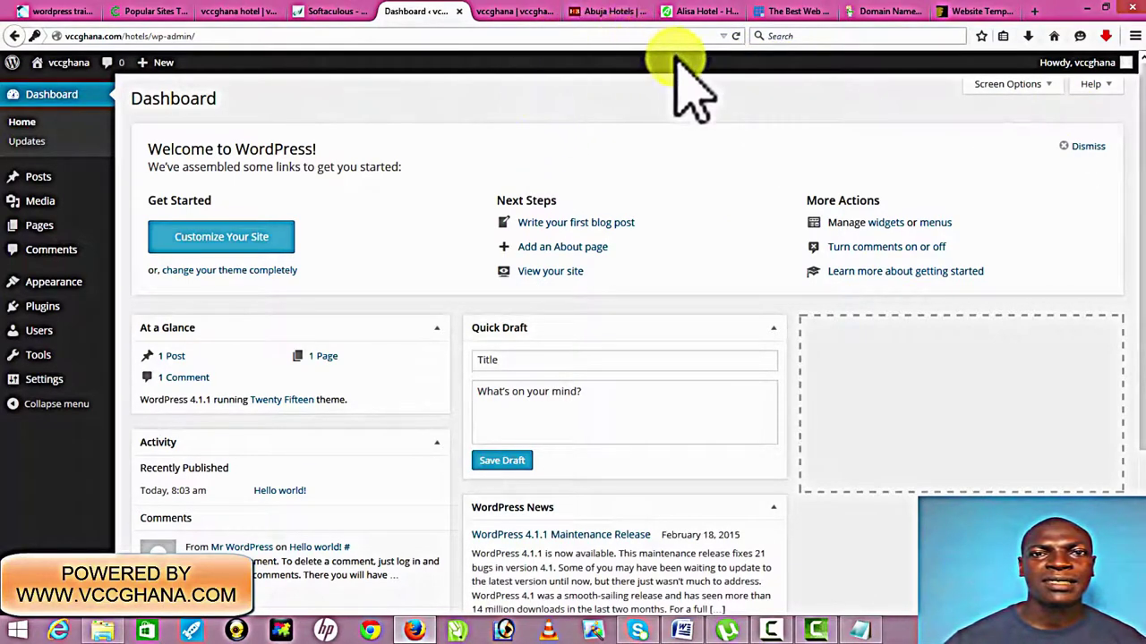
{"action": "left_click", "coordinate": [235, 12]}
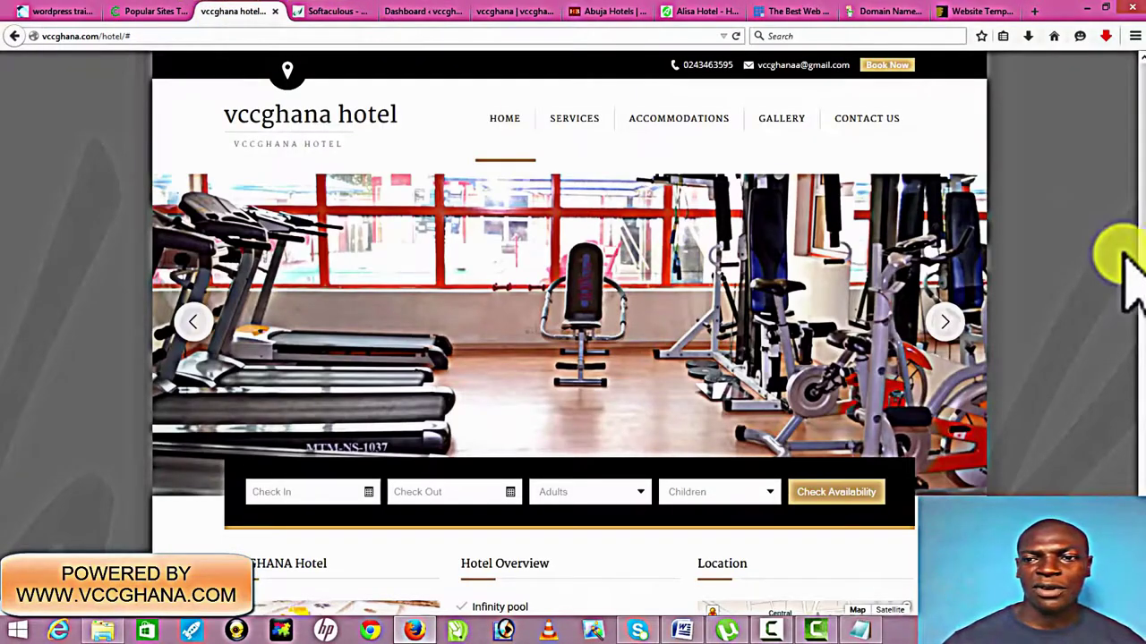
Step: Scroll through the vccghana hotel example site, then view the popular WordPress sites article
{"action": "left_click_drag", "start_coordinate": [1137, 125], "coordinate": [1135, 79]}
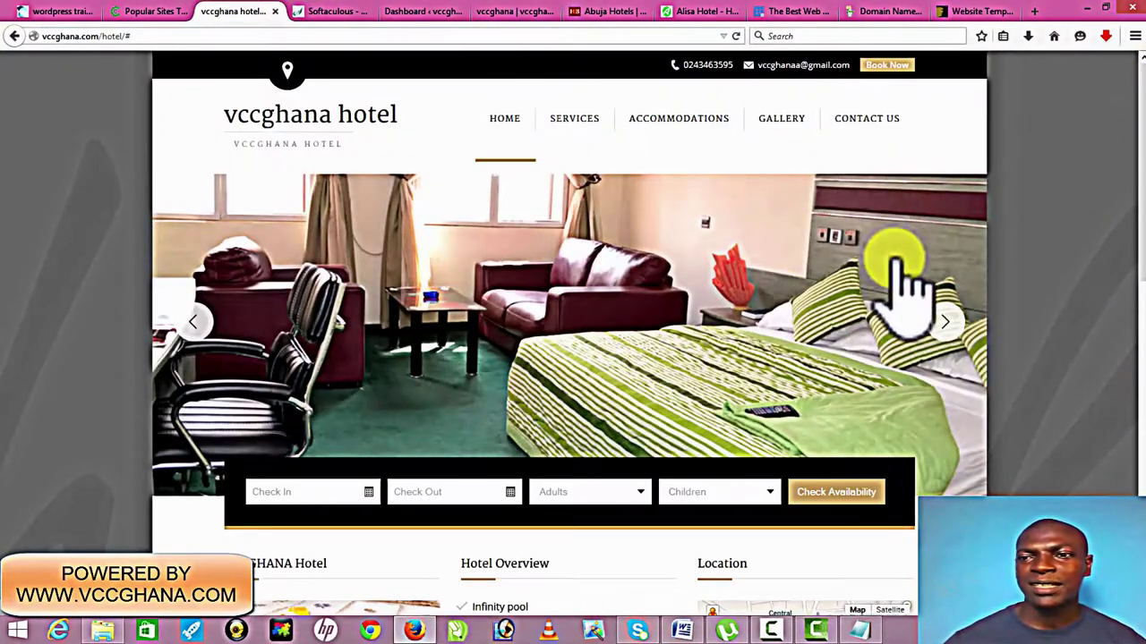
{"action": "left_click_drag", "start_coordinate": [1136, 157], "coordinate": [1132, 192]}
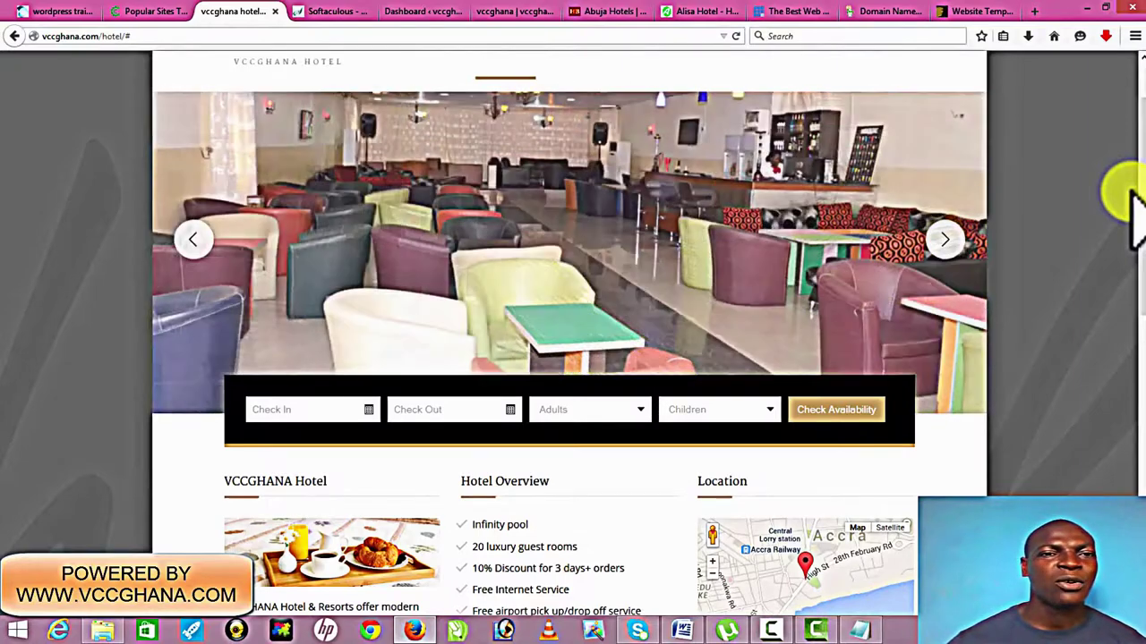
{"action": "left_click_drag", "start_coordinate": [1133, 192], "coordinate": [1009, 77]}
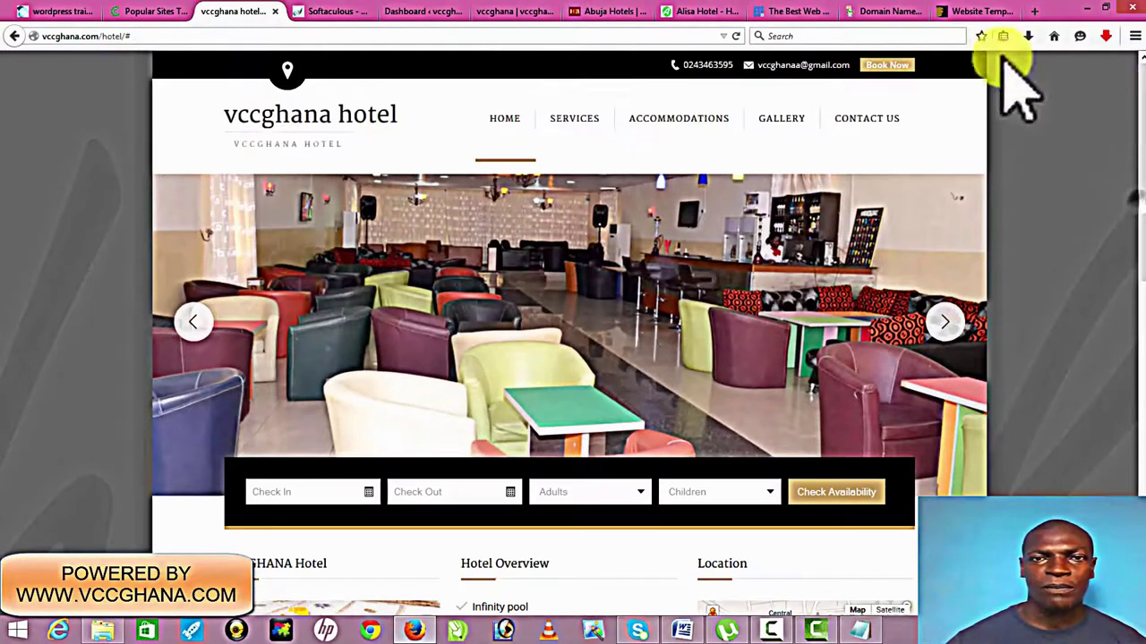
{"action": "left_click", "coordinate": [143, 18]}
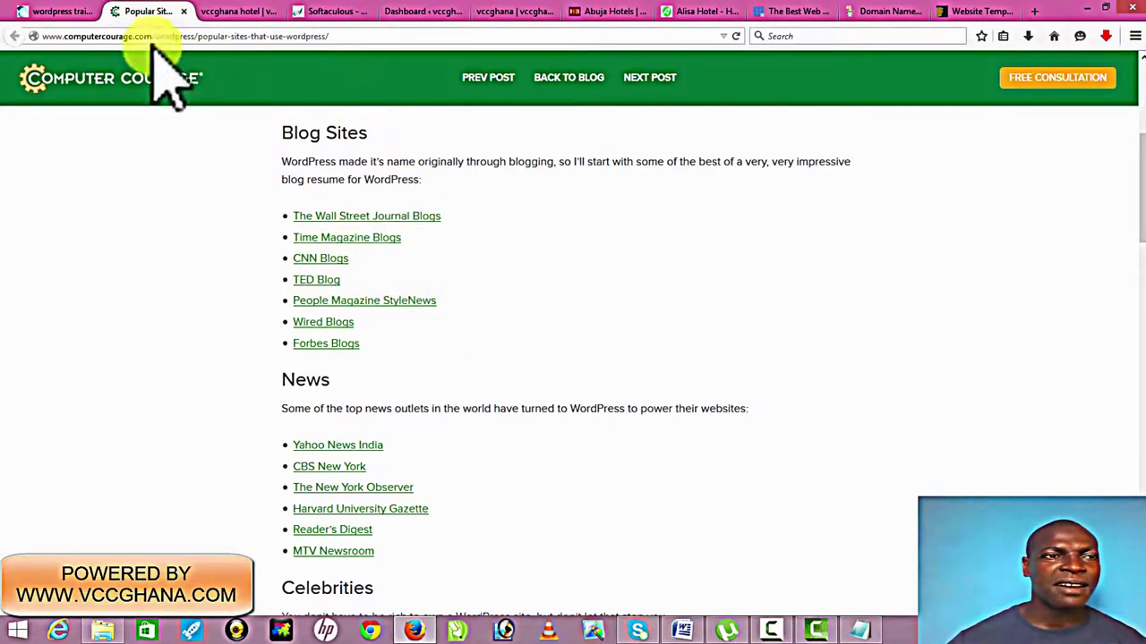
Step: Revisit the course, Softaculous success and new Dashboard tabs, then open a blank tab
{"action": "left_click", "coordinate": [53, 12]}
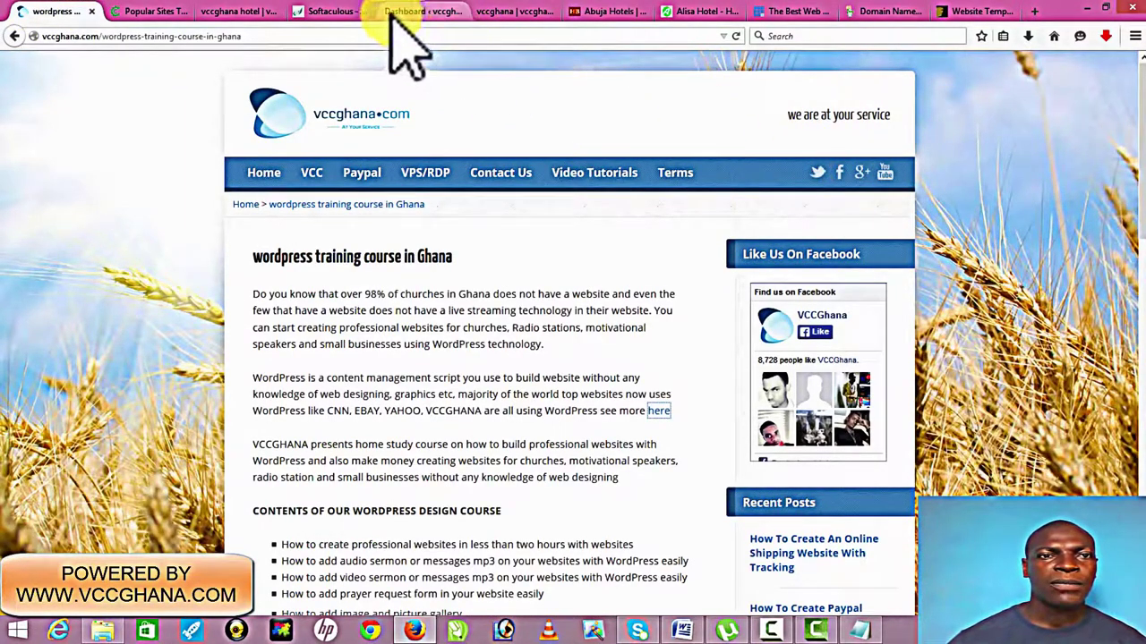
{"action": "left_click", "coordinate": [344, 11]}
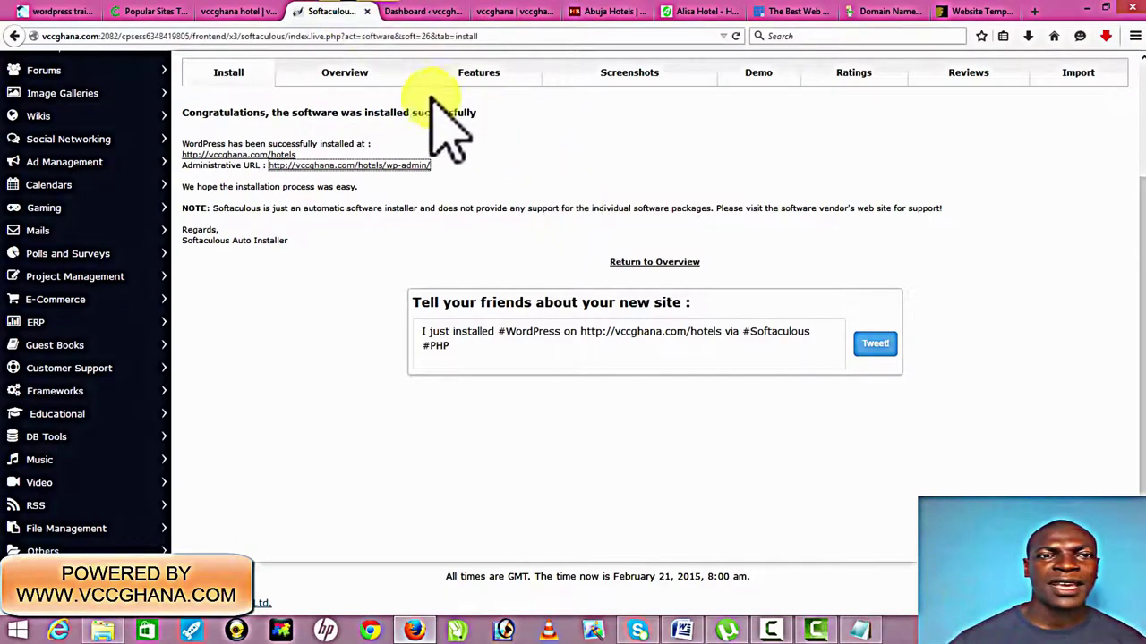
{"action": "left_click", "coordinate": [422, 11]}
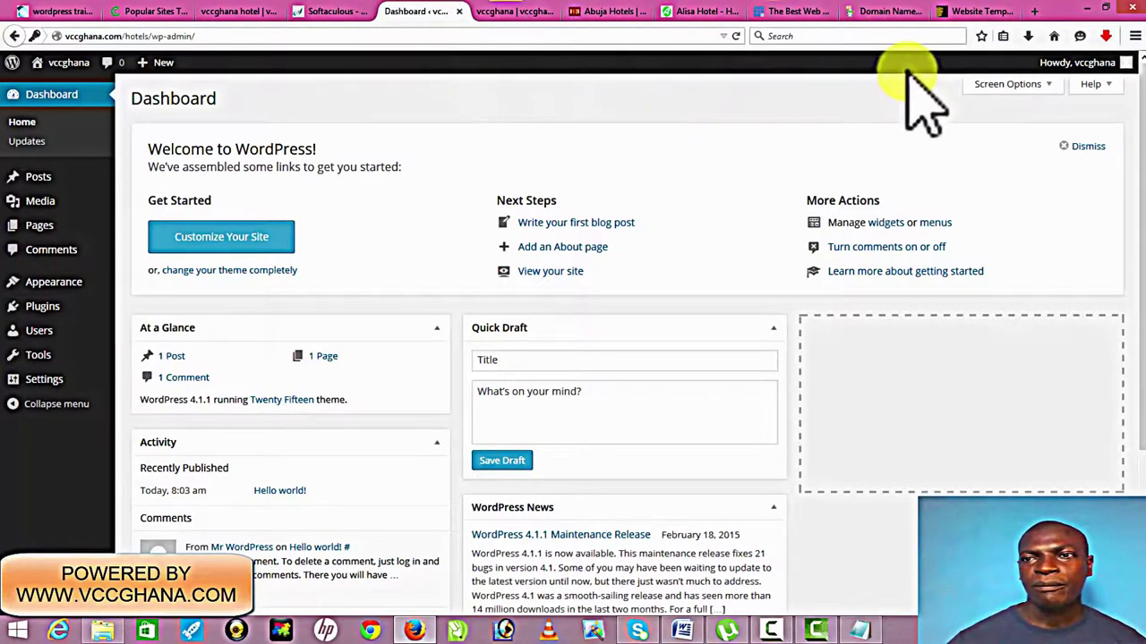
{"action": "left_click", "coordinate": [1031, 10]}
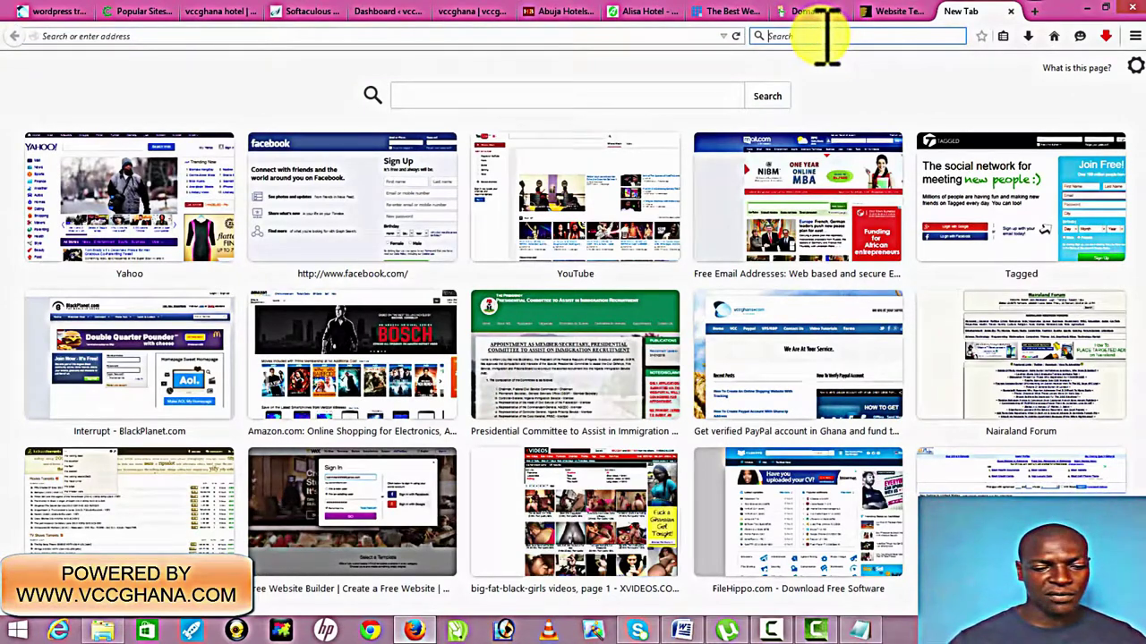
Step: Search Google for 'wordpress theme for hotel' and skim the results
{"action": "left_click", "coordinate": [825, 35]}
{"action": "type", "text": "wordpress theme for hote"}
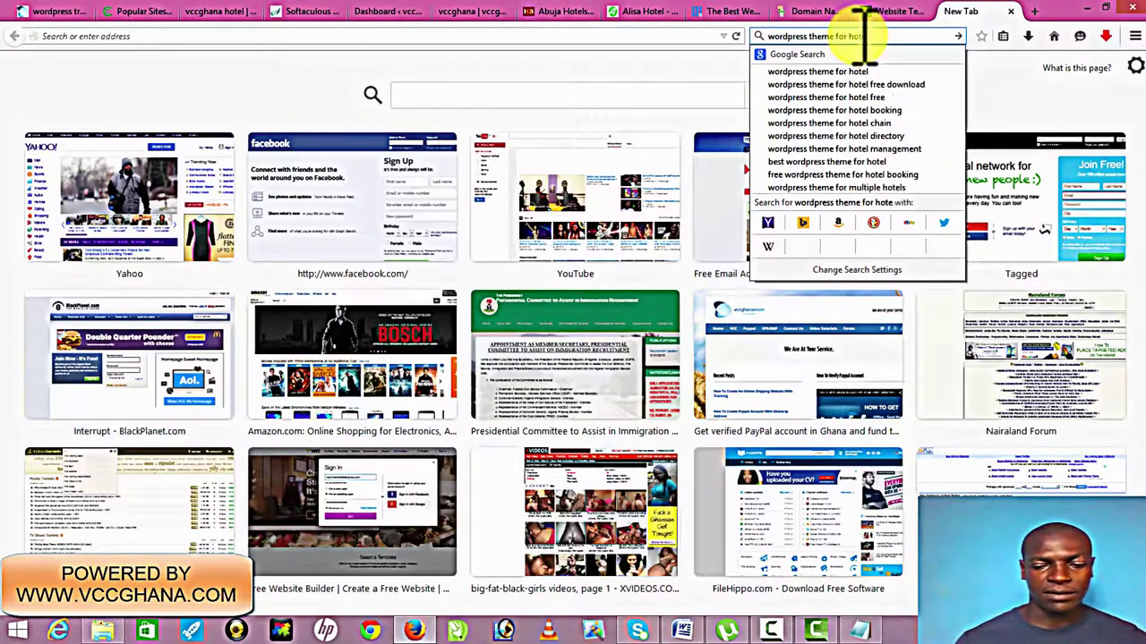
{"action": "key", "text": "Return"}
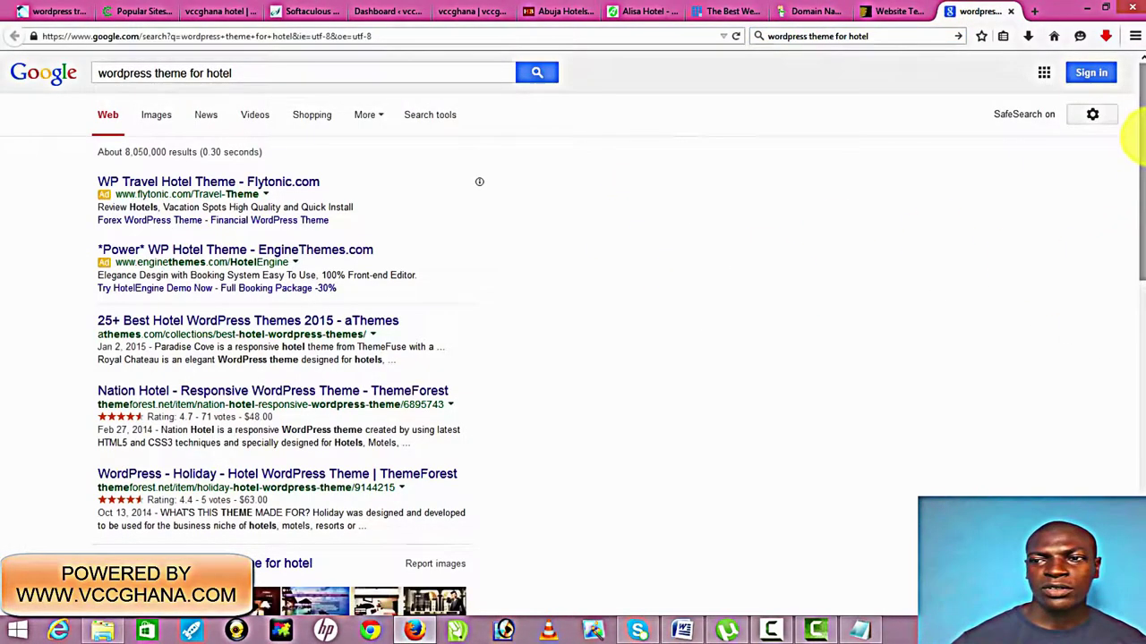
{"action": "scroll", "coordinate": [1135, 223], "scroll_direction": "down", "scroll_amount": 3}
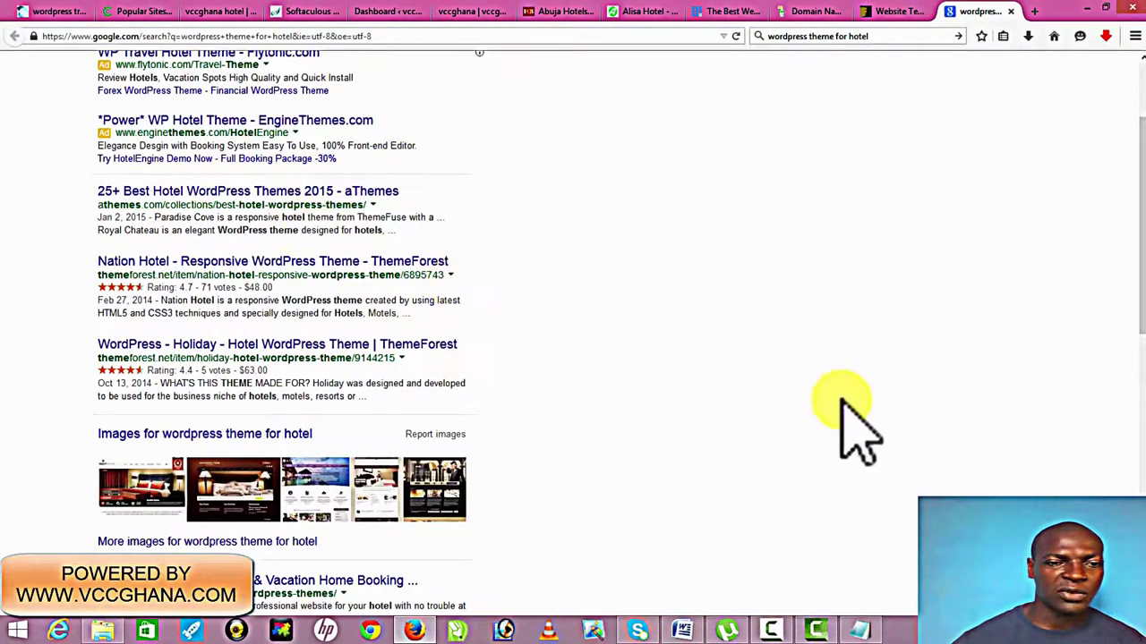
{"action": "left_click_drag", "start_coordinate": [1141, 237], "coordinate": [1142, 145]}
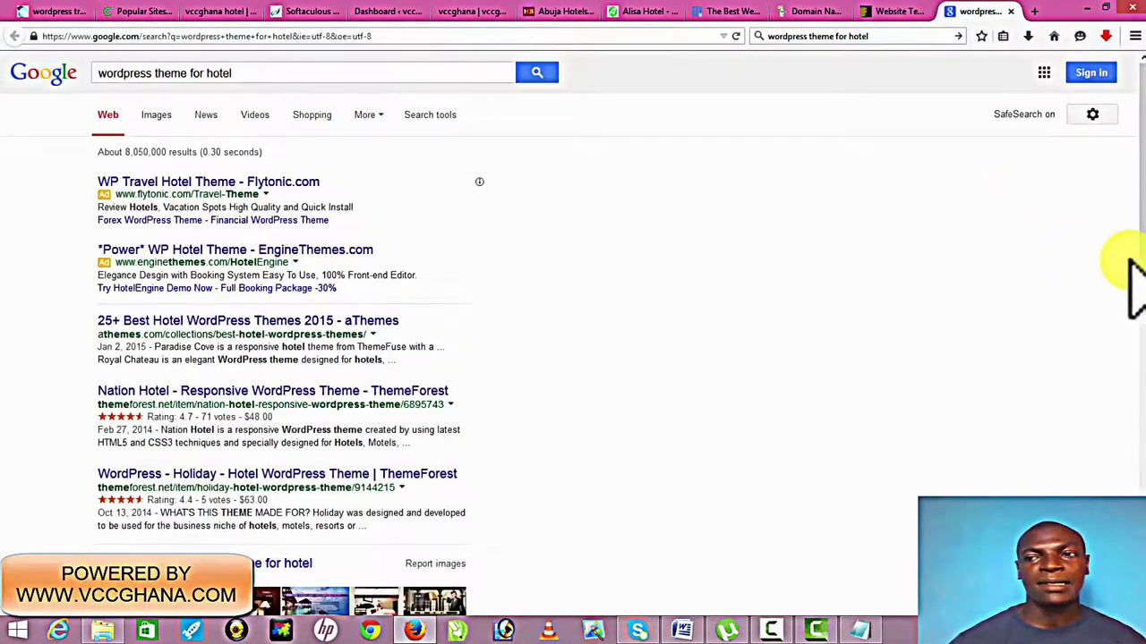
{"action": "left_click_drag", "start_coordinate": [1141, 215], "coordinate": [1139, 255]}
{"action": "left_click", "coordinate": [888, 12]}
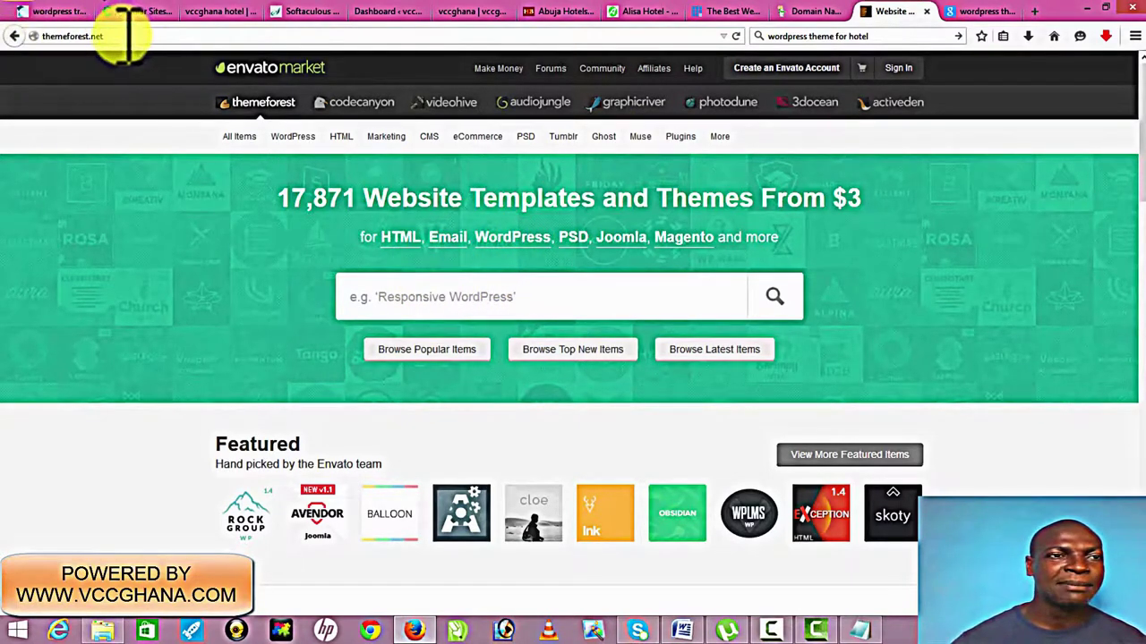
Step: Search ThemeForest's WordPress themes category for 'hotel', bringing up Soho Hotel first
{"action": "left_click_drag", "start_coordinate": [126, 36], "coordinate": [52, 37]}
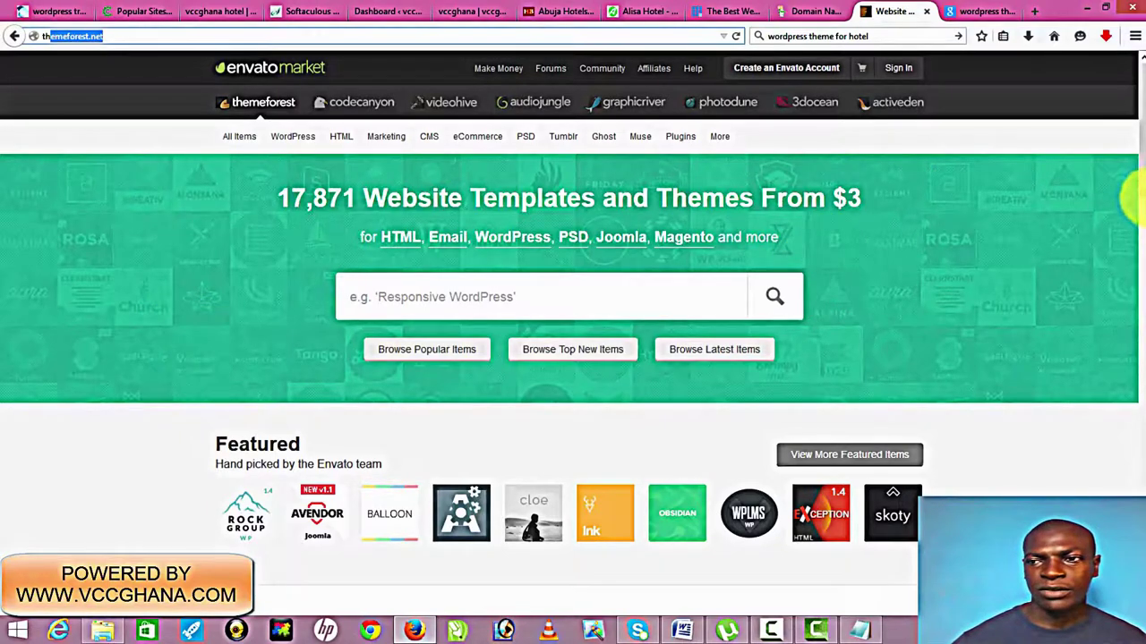
{"action": "mouse_move", "coordinate": [1130, 175]}
{"action": "left_mouse_down"}
{"action": "mouse_move", "coordinate": [1127, 460]}
{"action": "mouse_move", "coordinate": [1137, 192]}
{"action": "mouse_move", "coordinate": [1125, 167]}
{"action": "left_mouse_up"}
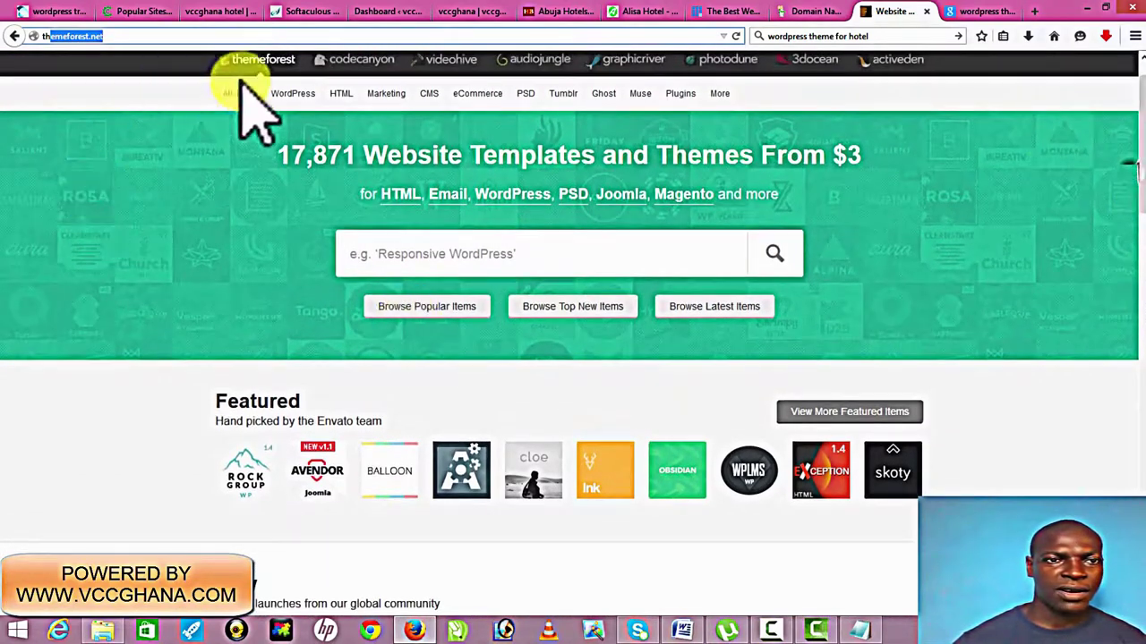
{"action": "mouse_move", "coordinate": [295, 95]}
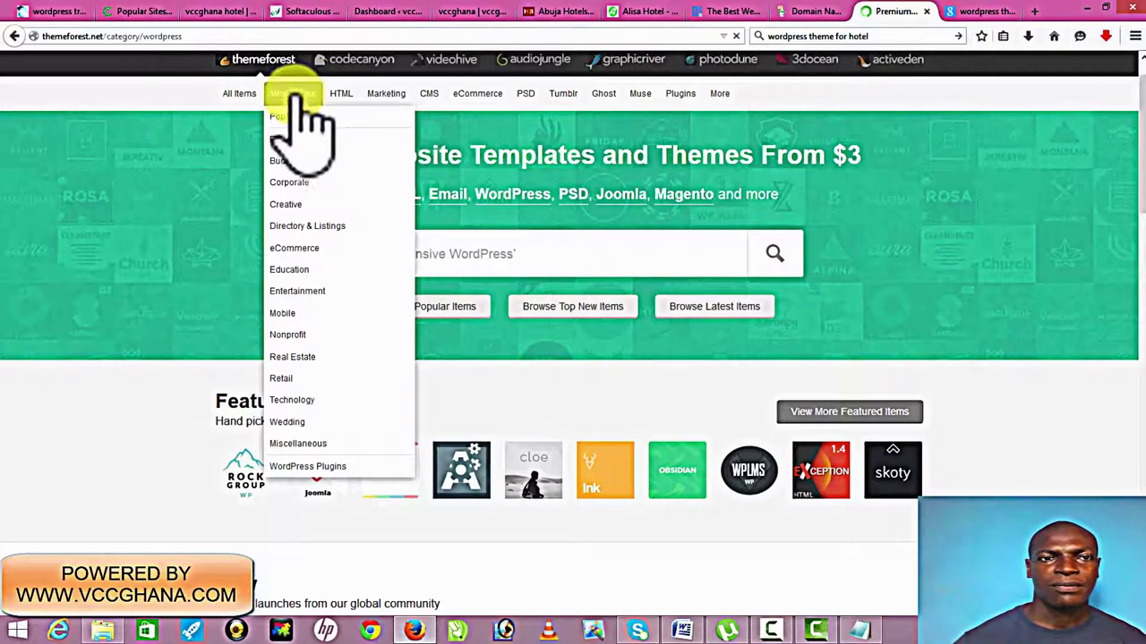
{"action": "left_click", "coordinate": [299, 96]}
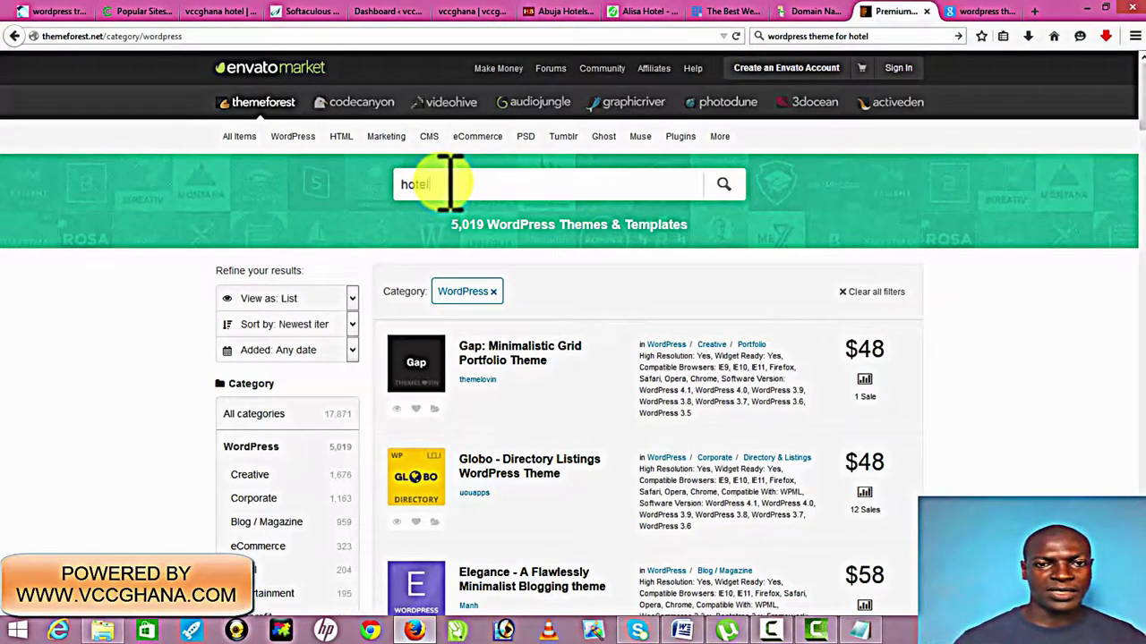
{"action": "left_click", "coordinate": [716, 187]}
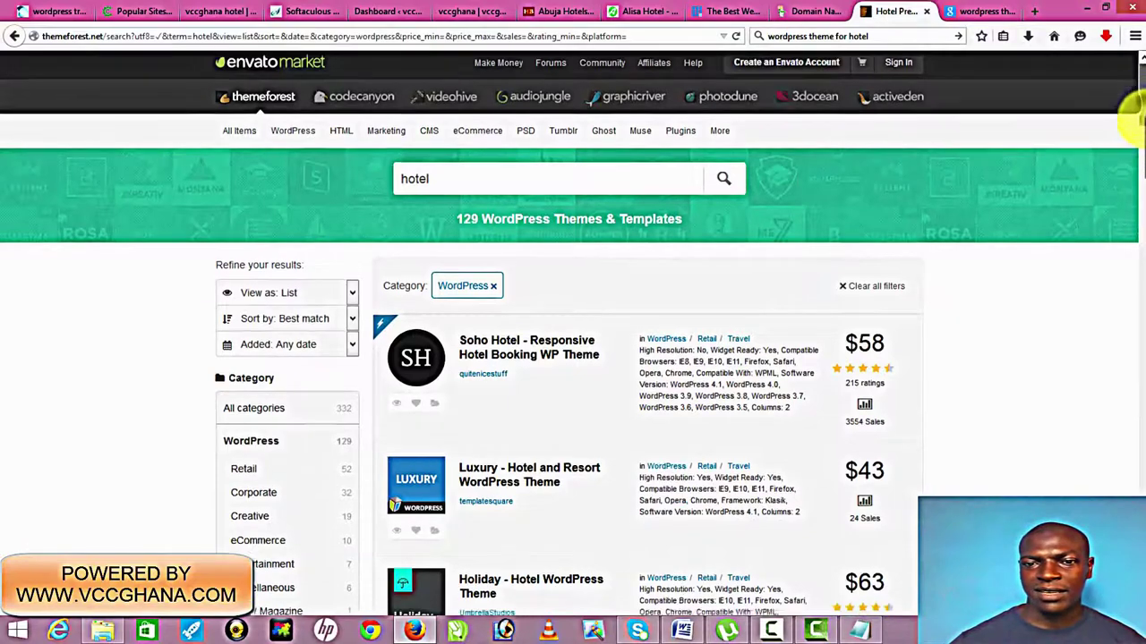
{"action": "left_click_drag", "start_coordinate": [1130, 102], "coordinate": [1135, 56]}
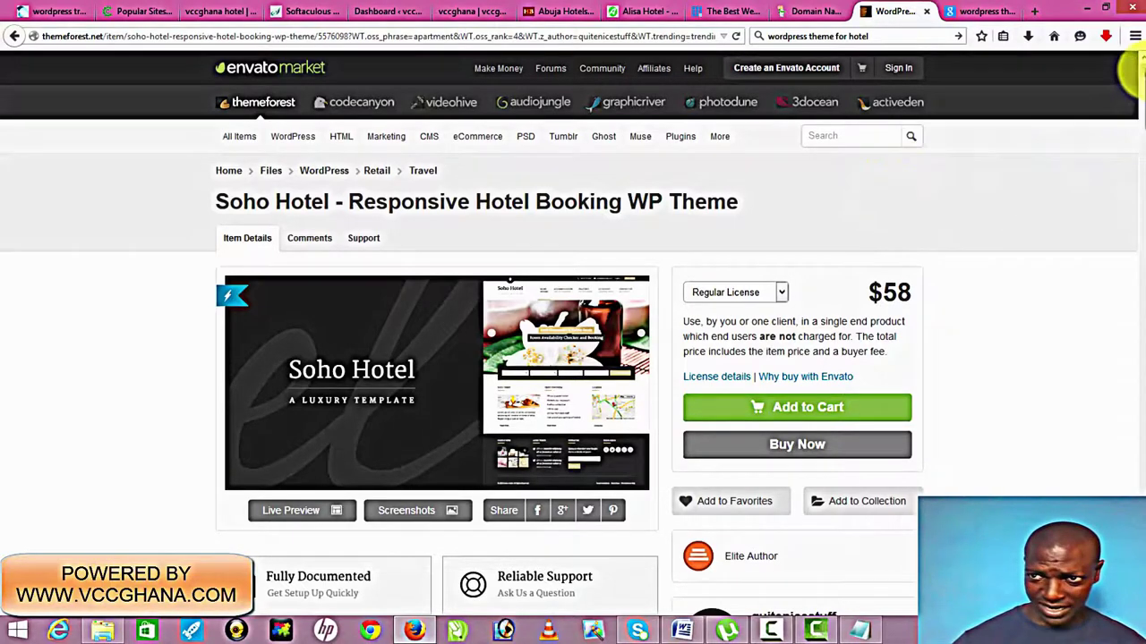
Step: Open the Soho Hotel live preview in its own new tab and view the demo
{"action": "scroll", "coordinate": [1135, 74], "scroll_direction": "down", "scroll_amount": 3}
{"action": "scroll", "coordinate": [1135, 77], "scroll_direction": "up", "scroll_amount": 2}
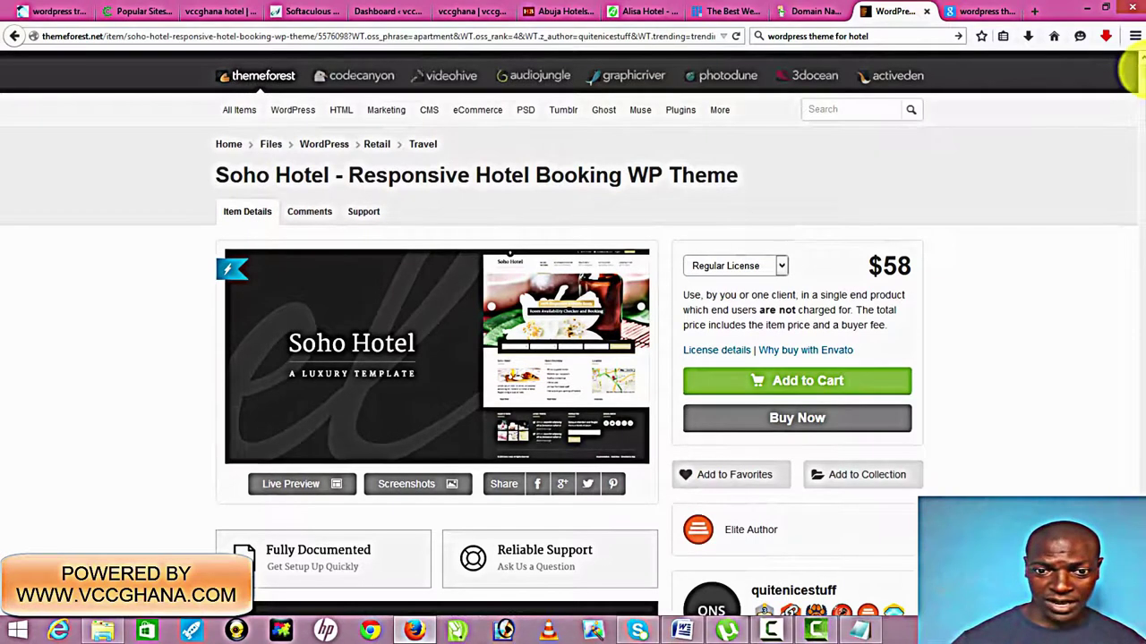
{"action": "scroll", "coordinate": [1133, 75], "scroll_direction": "up", "scroll_amount": 1}
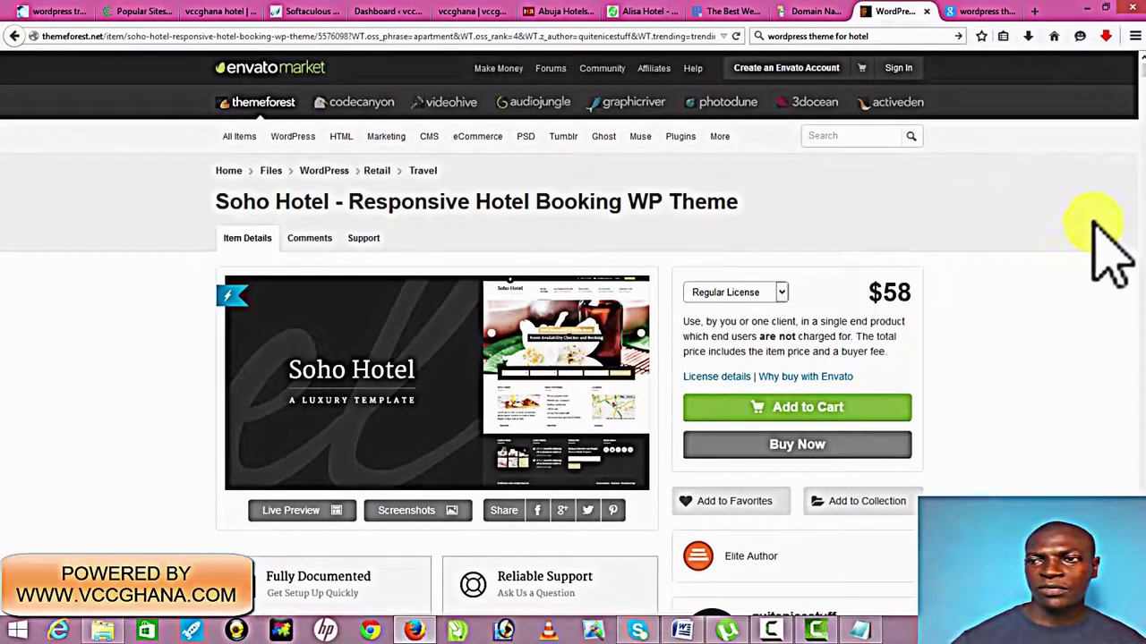
{"action": "scroll", "coordinate": [1135, 73], "scroll_direction": "down", "scroll_amount": 3}
{"action": "scroll", "coordinate": [1136, 75], "scroll_direction": "up", "scroll_amount": 1}
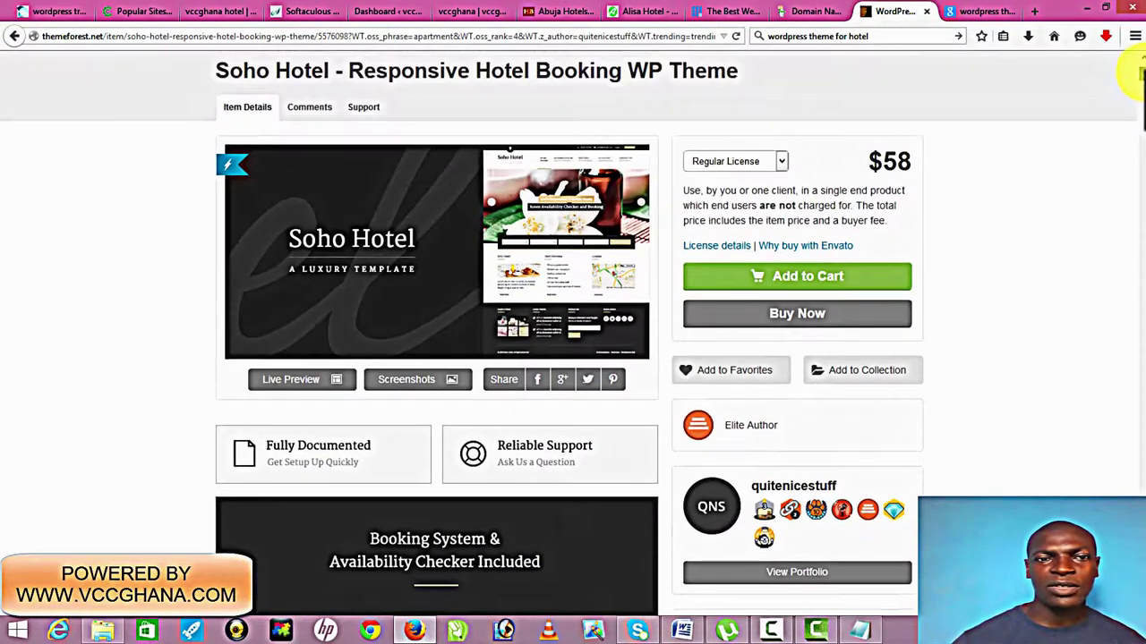
{"action": "right_click", "coordinate": [284, 402]}
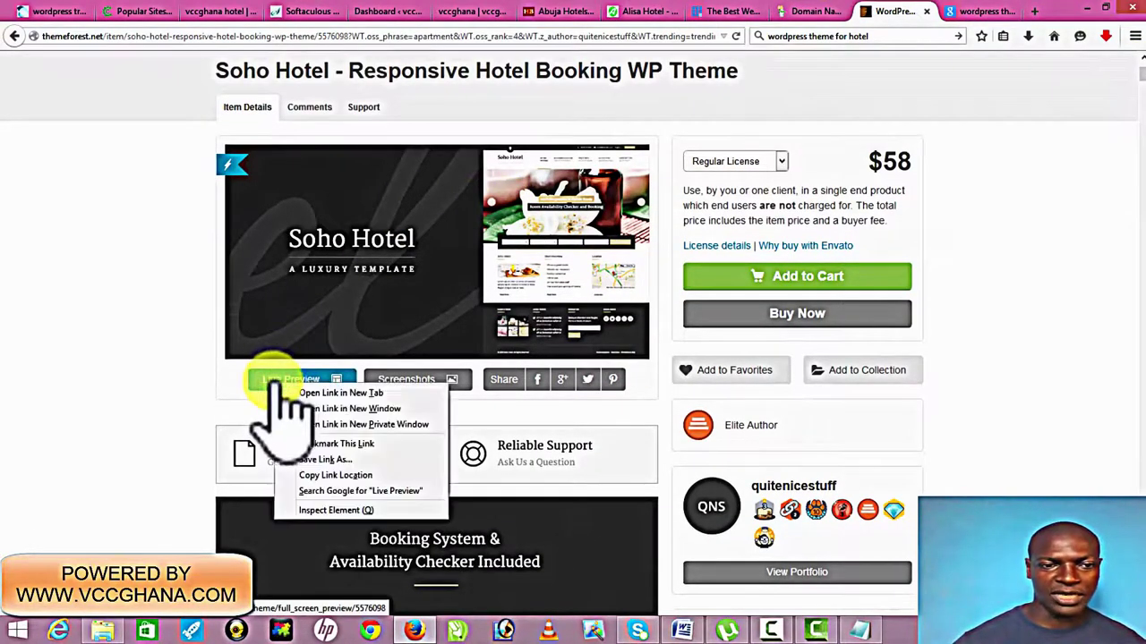
{"action": "left_click", "coordinate": [333, 393]}
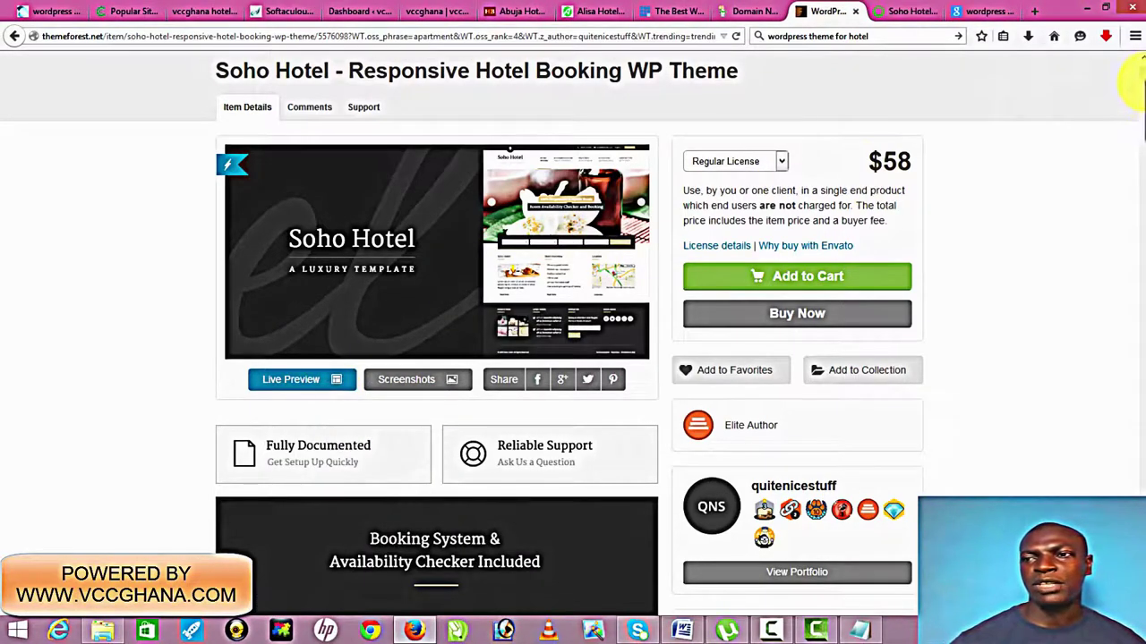
{"action": "mouse_move", "coordinate": [1137, 76]}
{"action": "left_mouse_down"}
{"action": "mouse_move", "coordinate": [1136, 163]}
{"action": "mouse_move", "coordinate": [1110, 71]}
{"action": "mouse_move", "coordinate": [1118, 64]}
{"action": "left_mouse_up"}
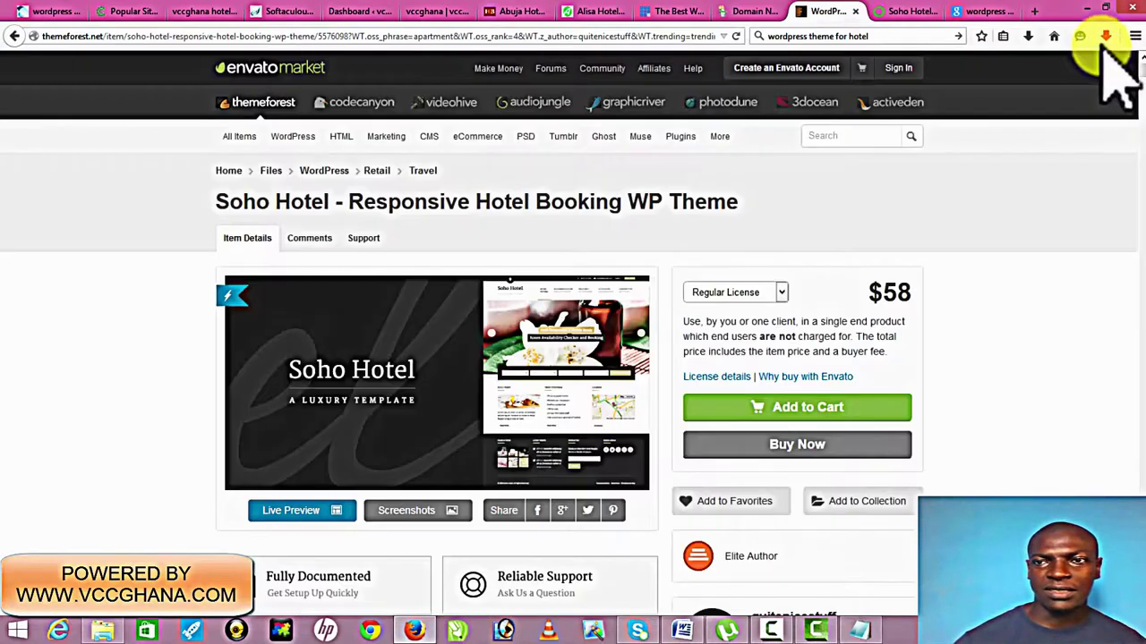
{"action": "left_click", "coordinate": [898, 12]}
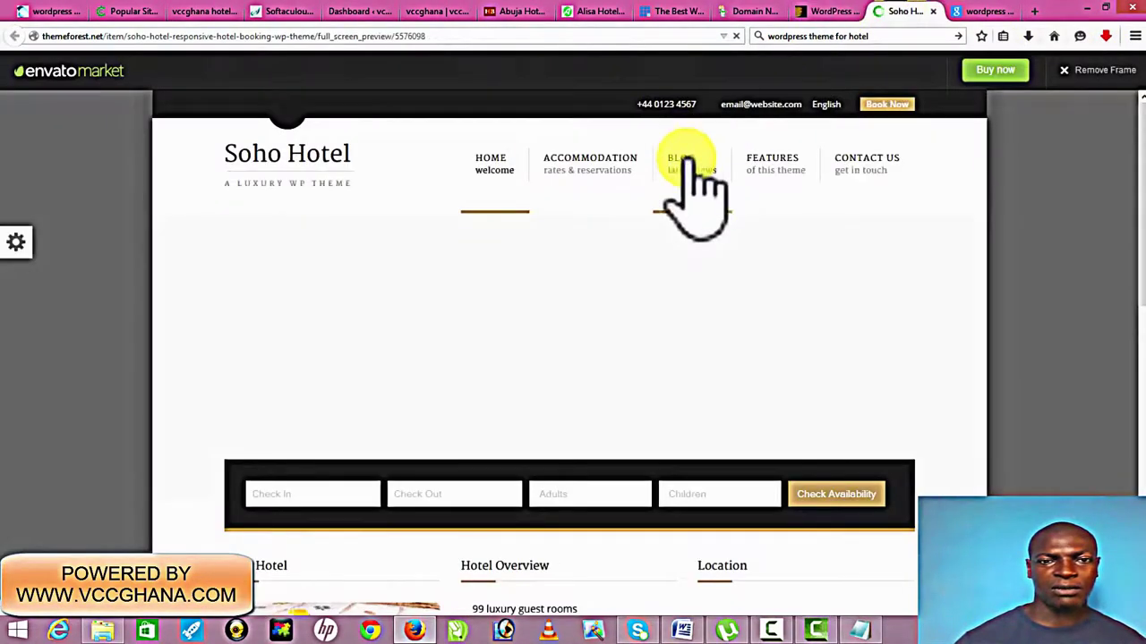
Step: Compare the Soho Hotel demo with the vccghana hotel site by scrolling both
{"action": "scroll", "coordinate": [1132, 179], "scroll_direction": "down", "scroll_amount": 5}
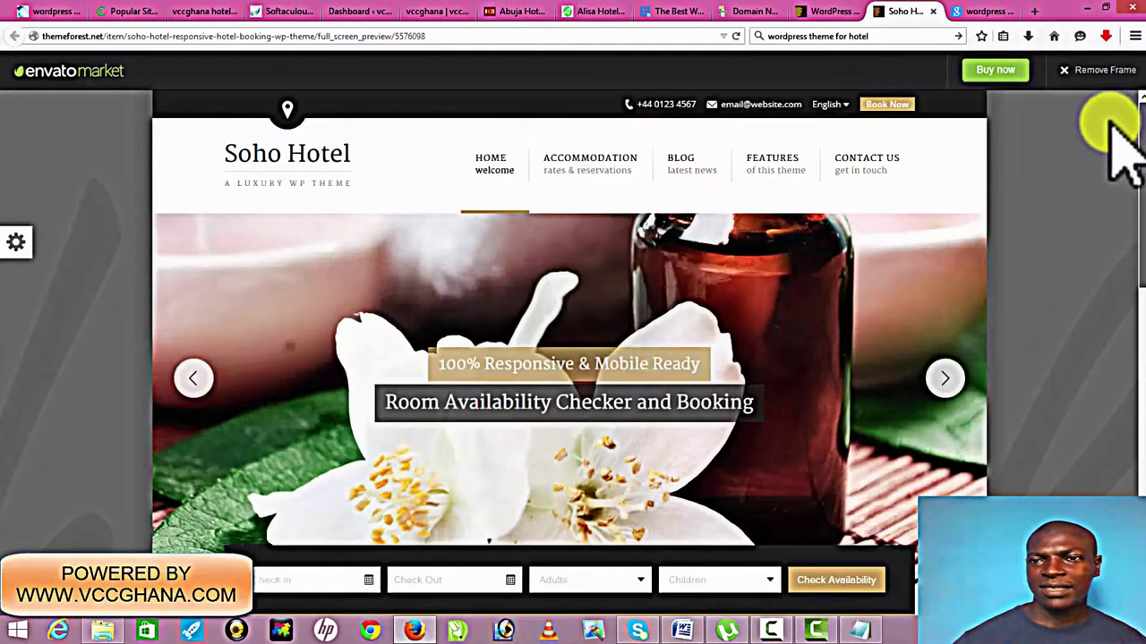
{"action": "left_click", "coordinate": [192, 11]}
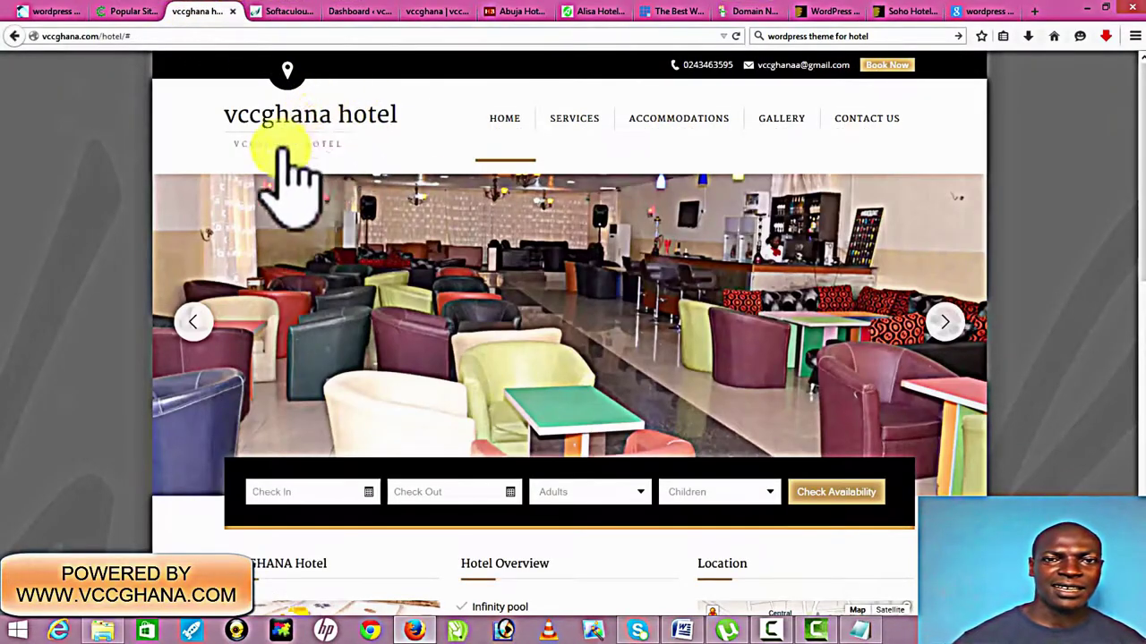
{"action": "scroll", "coordinate": [1137, 125], "scroll_direction": "down", "scroll_amount": 3}
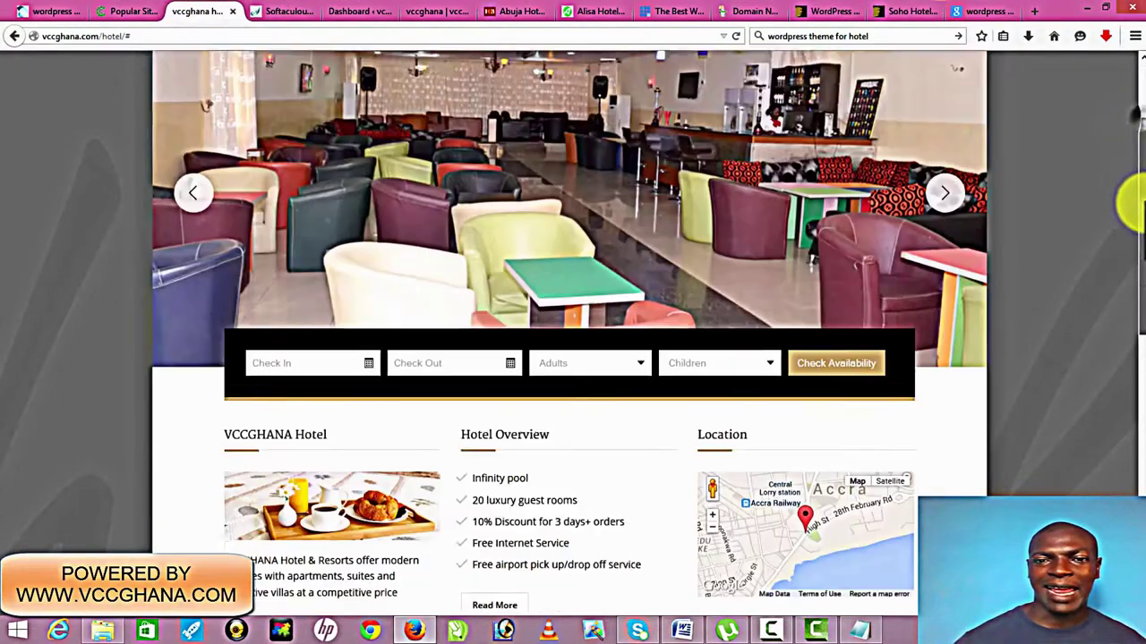
{"action": "scroll", "coordinate": [1128, 63], "scroll_direction": "up", "scroll_amount": 3}
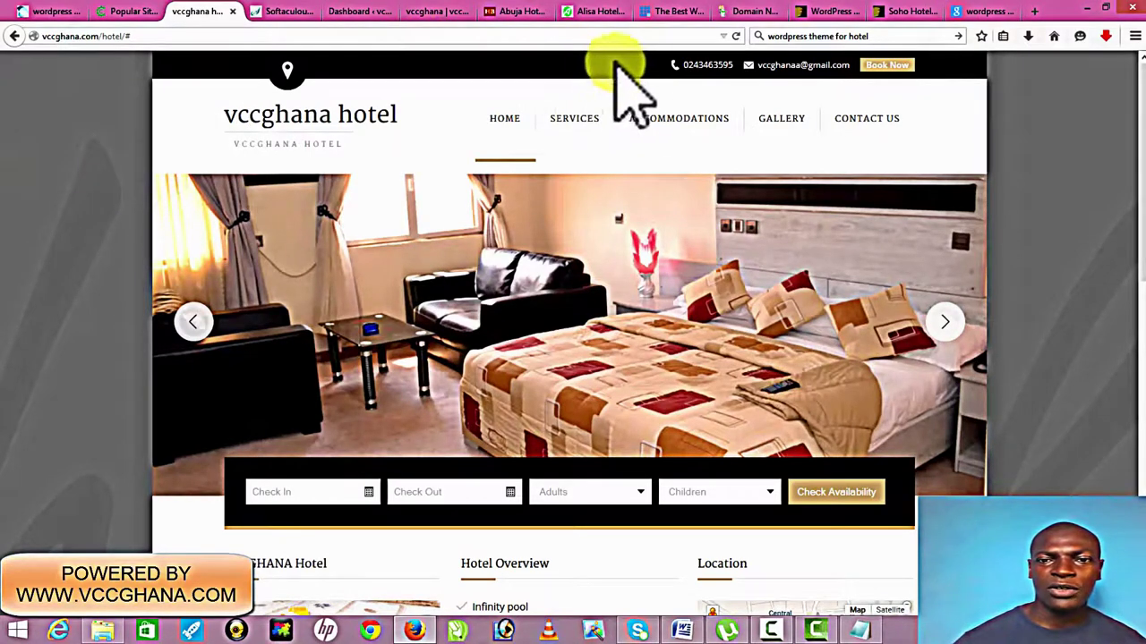
{"action": "scroll", "coordinate": [1129, 116], "scroll_direction": "down", "scroll_amount": 10}
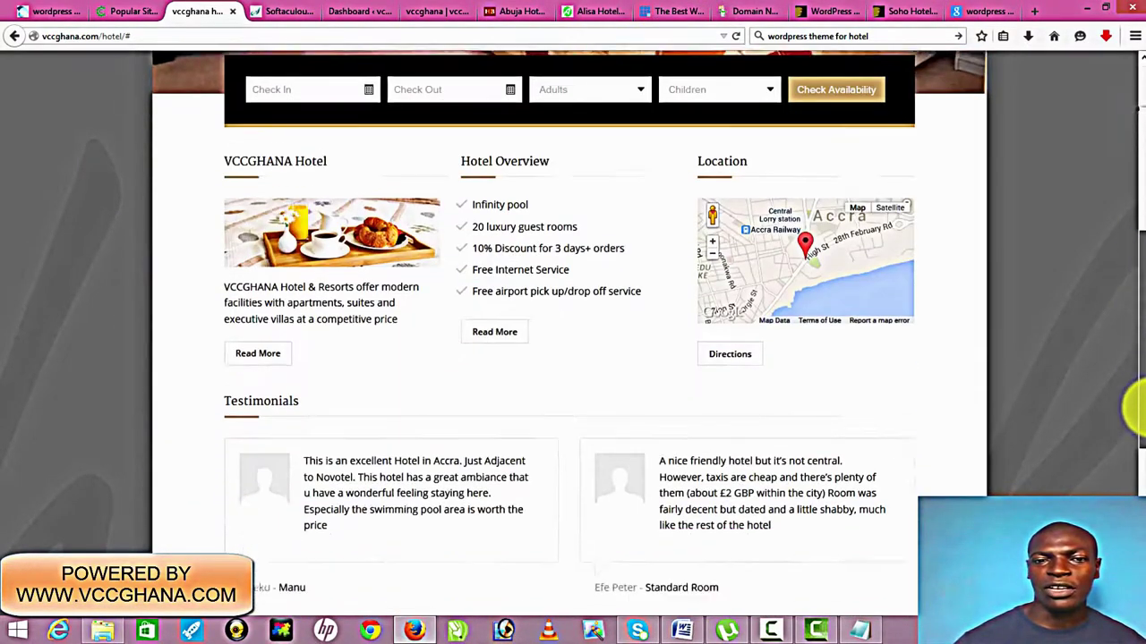
{"action": "scroll", "coordinate": [1132, 349], "scroll_direction": "up", "scroll_amount": 10}
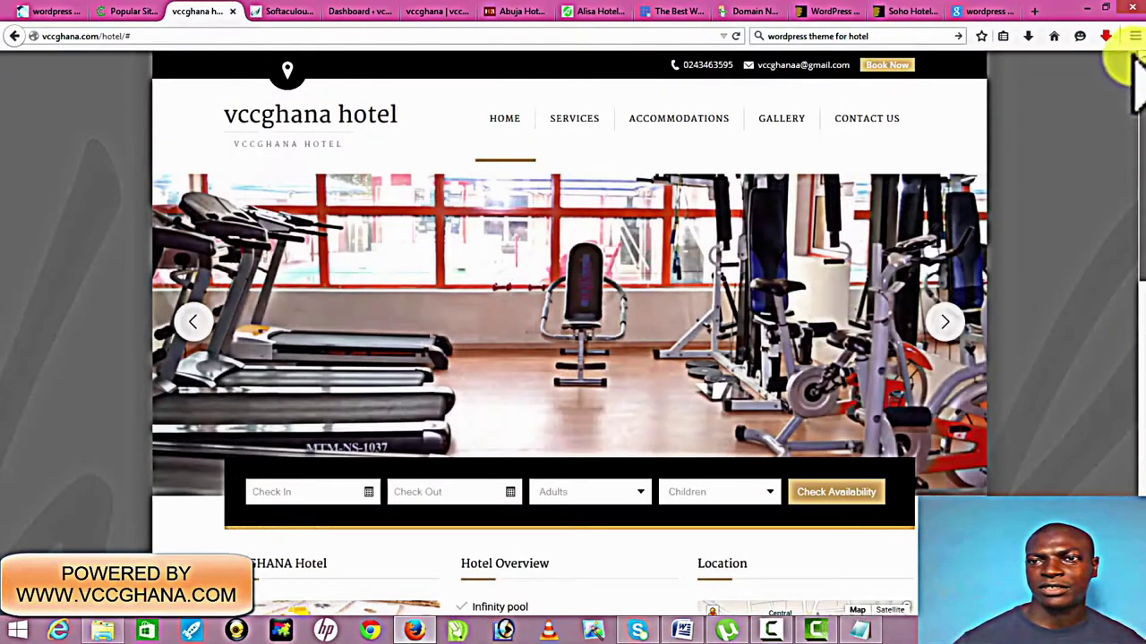
Step: Close the Soho Hotel demo and item tabs and bring up the Documentation folder window
{"action": "left_click", "coordinate": [899, 12]}
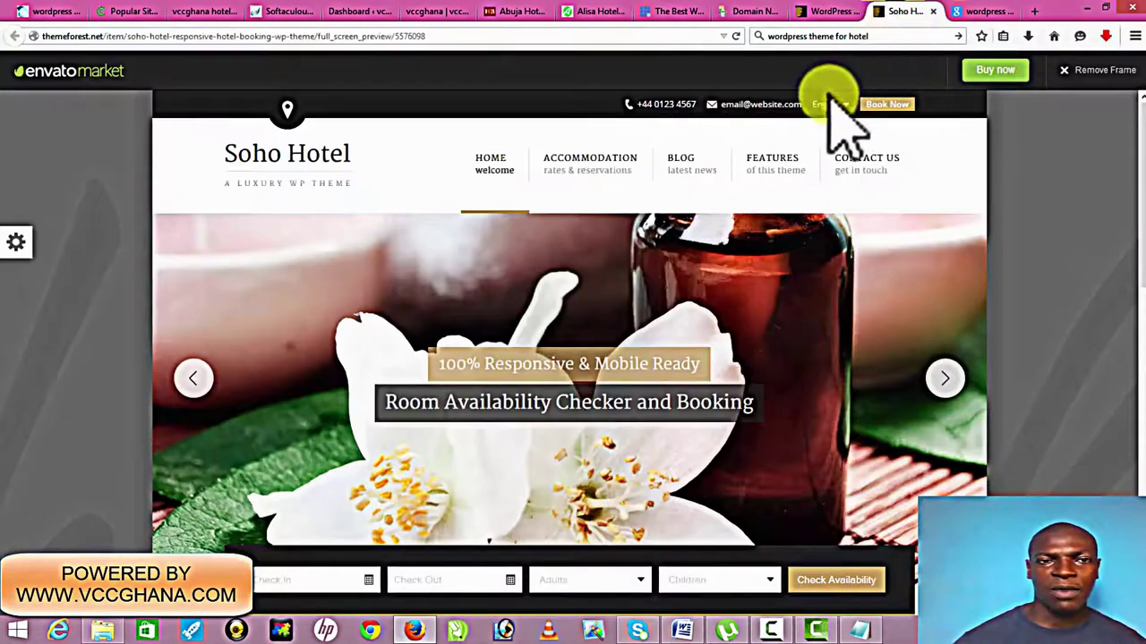
{"action": "left_click", "coordinate": [933, 12]}
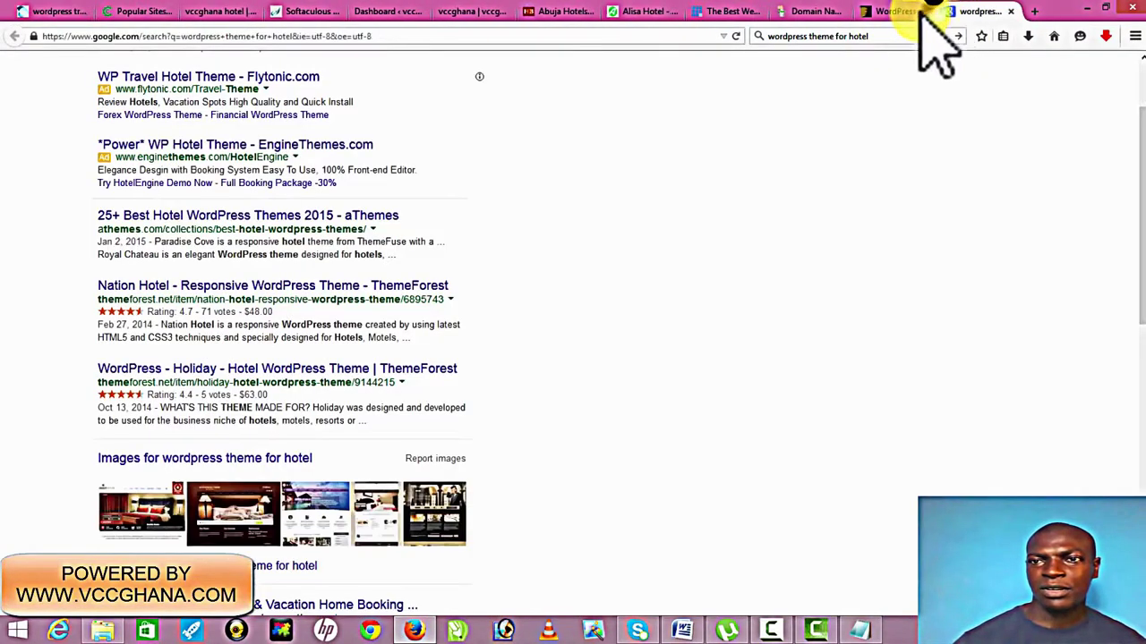
{"action": "left_click", "coordinate": [889, 12]}
{"action": "left_click", "coordinate": [926, 11]}
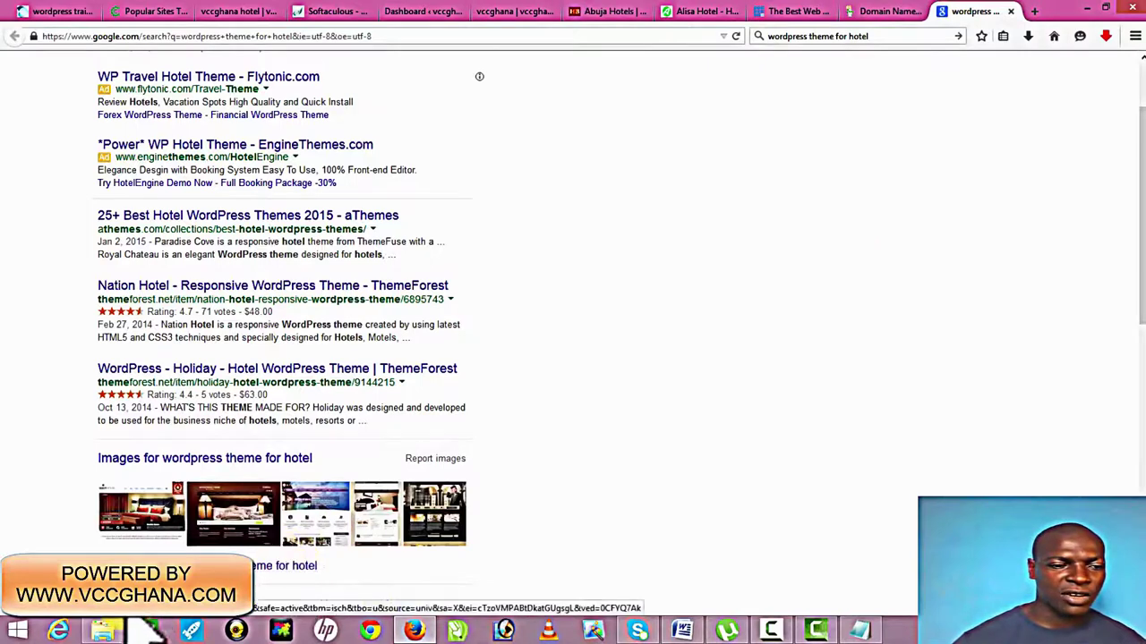
{"action": "left_click", "coordinate": [102, 631]}
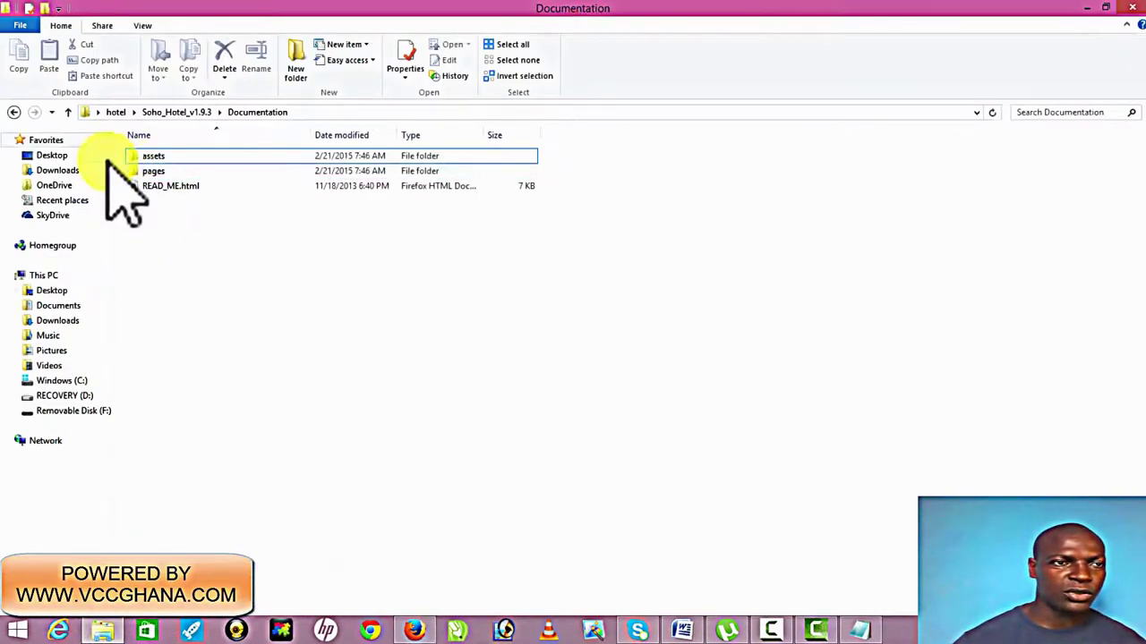
Step: Browse to Soho_Hotel_v1.9.3 > Theme and locate the sohohotel.zip archive
{"action": "left_click", "coordinate": [14, 112]}
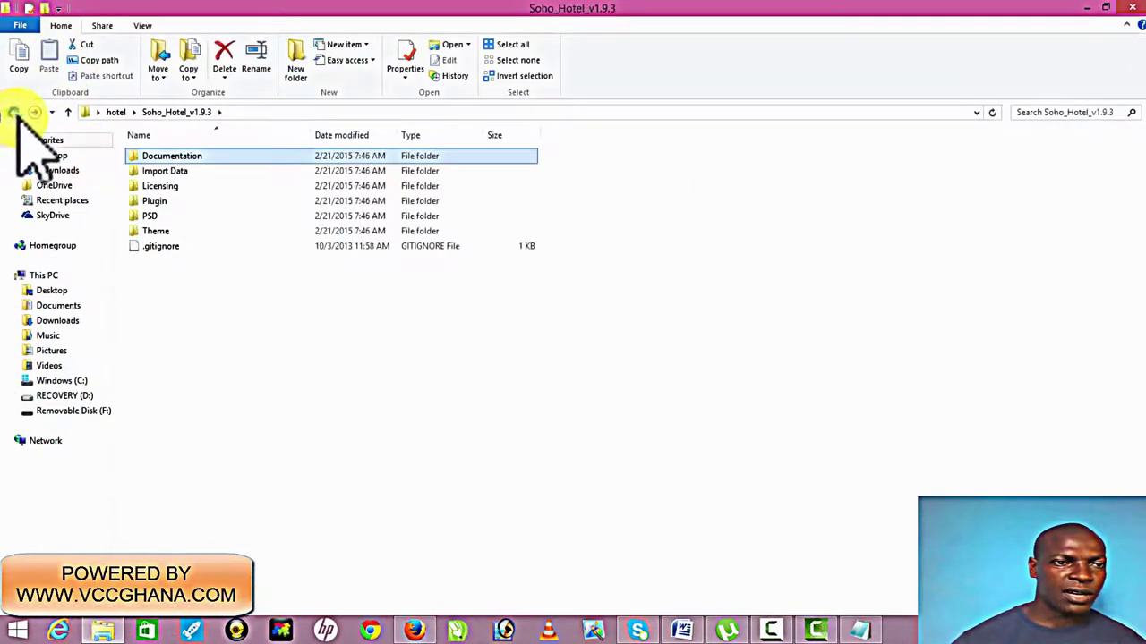
{"action": "left_click", "coordinate": [14, 111]}
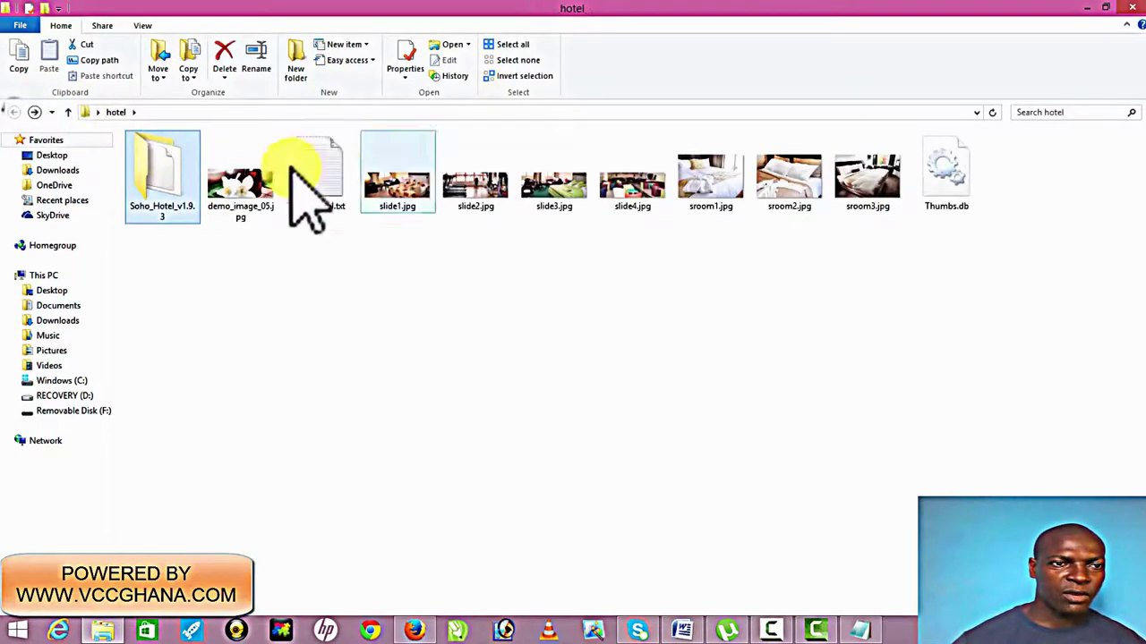
{"action": "double_click", "coordinate": [151, 191]}
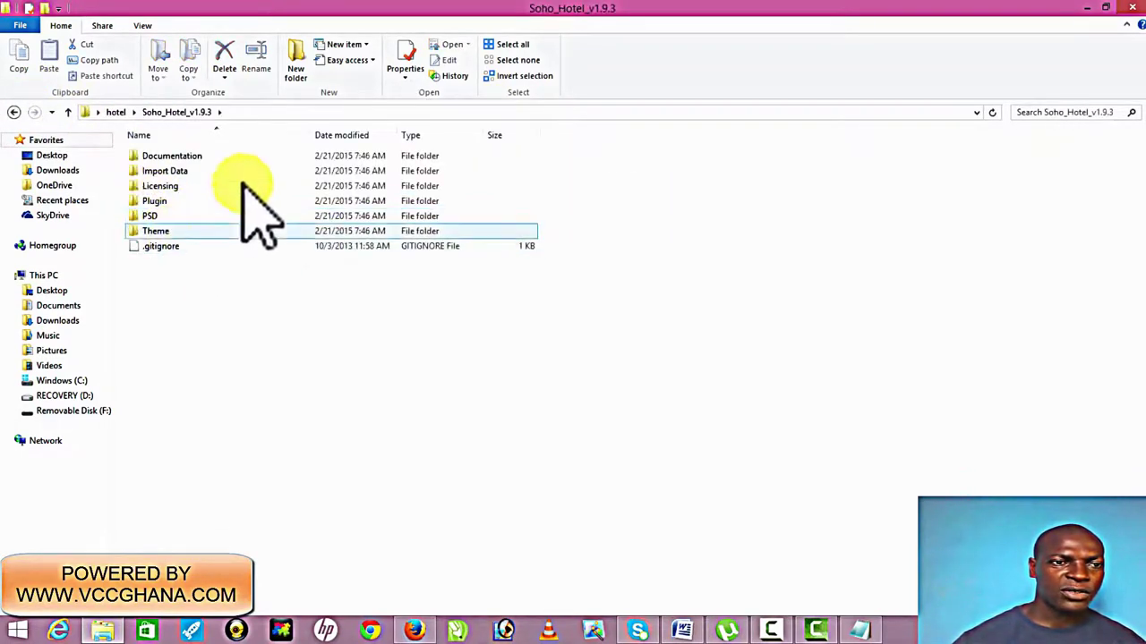
{"action": "left_click", "coordinate": [166, 233]}
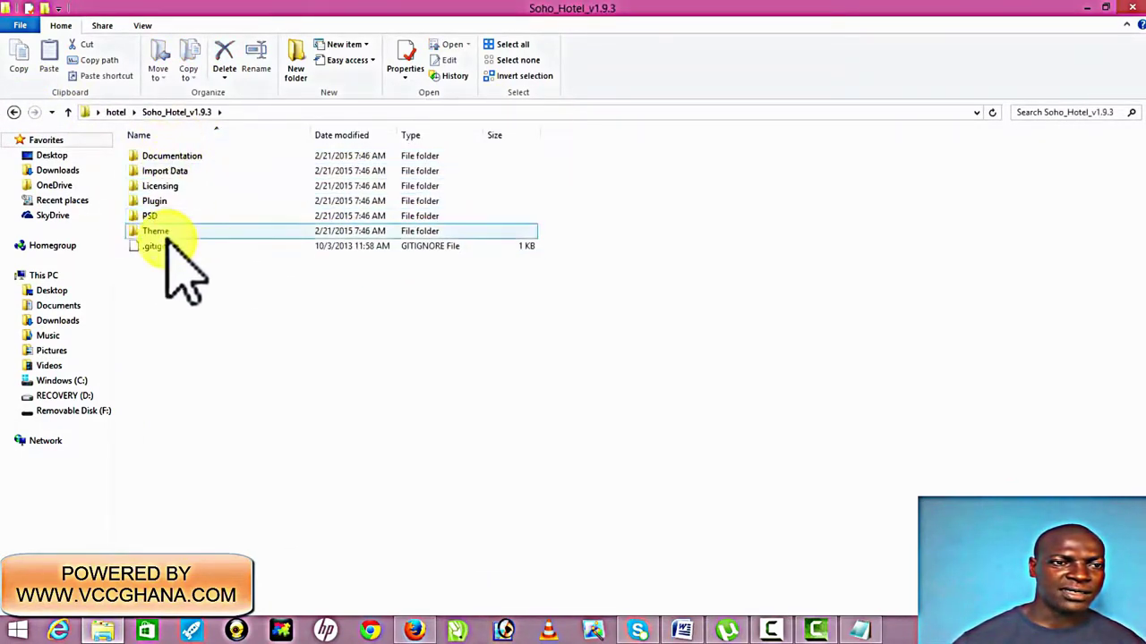
{"action": "left_click", "coordinate": [161, 217]}
{"action": "left_click", "coordinate": [165, 231]}
{"action": "left_click", "coordinate": [159, 216]}
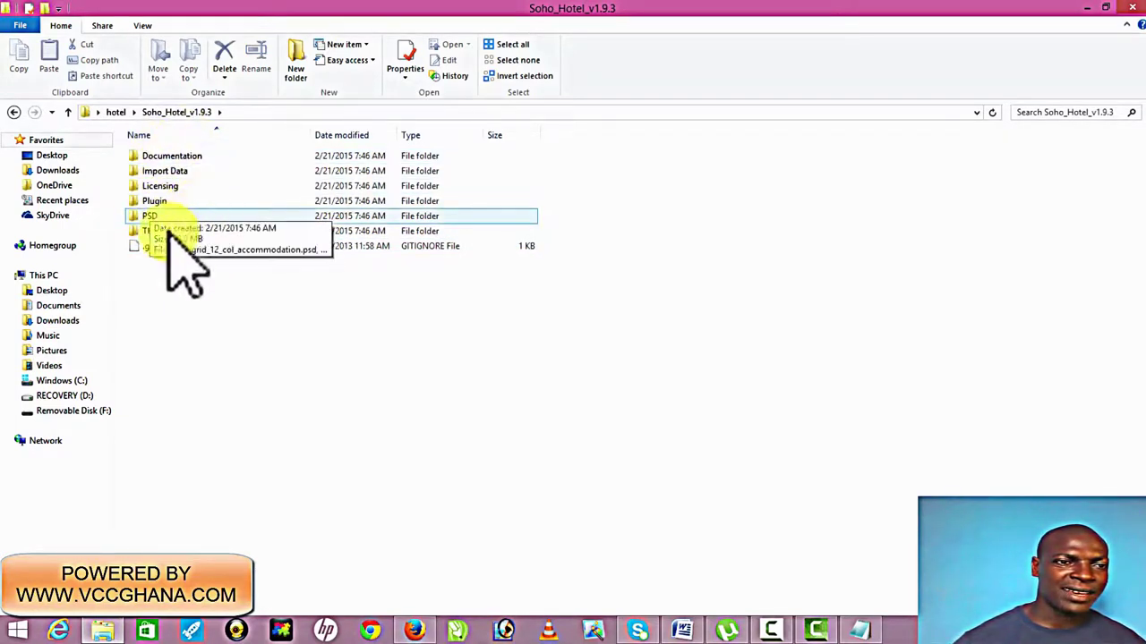
{"action": "left_click", "coordinate": [162, 245]}
{"action": "left_click", "coordinate": [175, 232]}
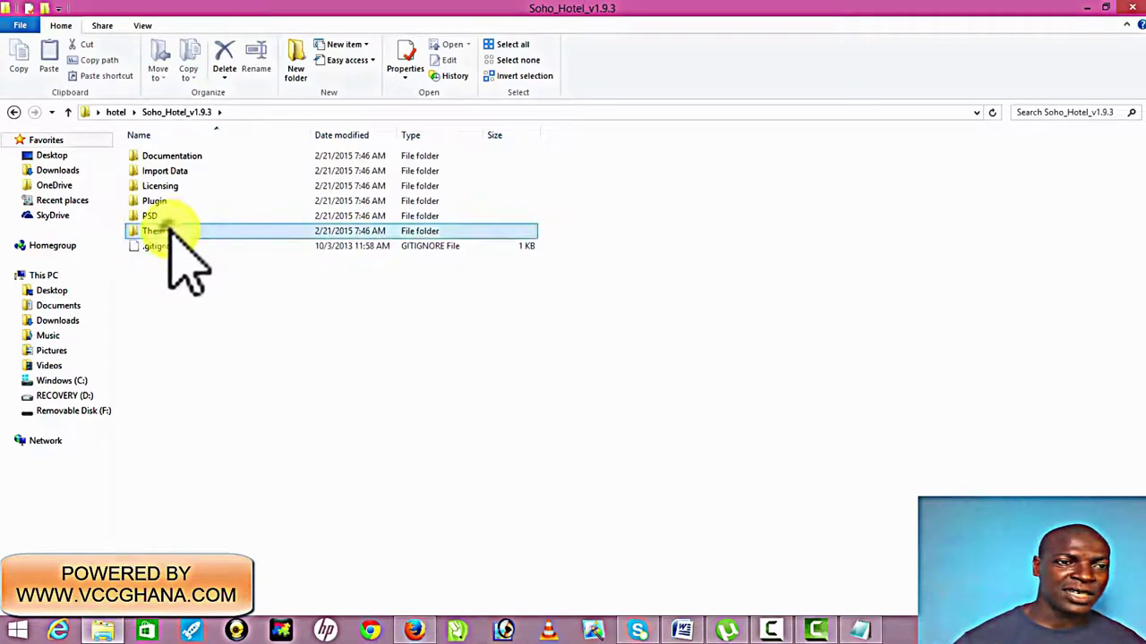
{"action": "double_click", "coordinate": [167, 228]}
{"action": "left_click", "coordinate": [175, 171]}
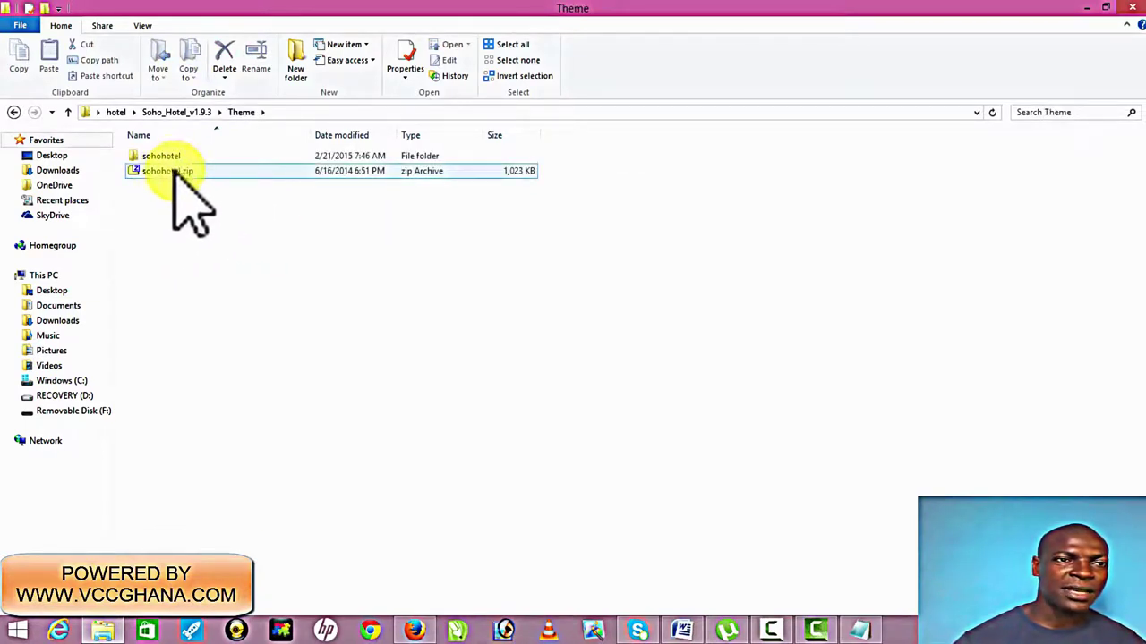
Step: Return to the hotel folder and switch back to Firefox's Google results
{"action": "left_click", "coordinate": [13, 112]}
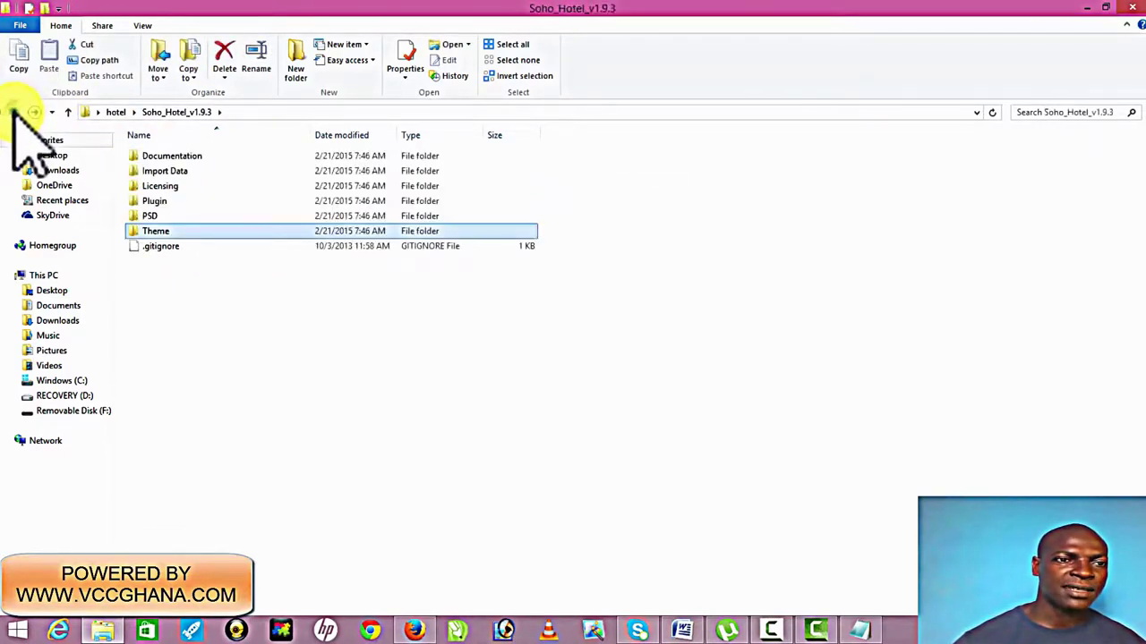
{"action": "left_click", "coordinate": [13, 111]}
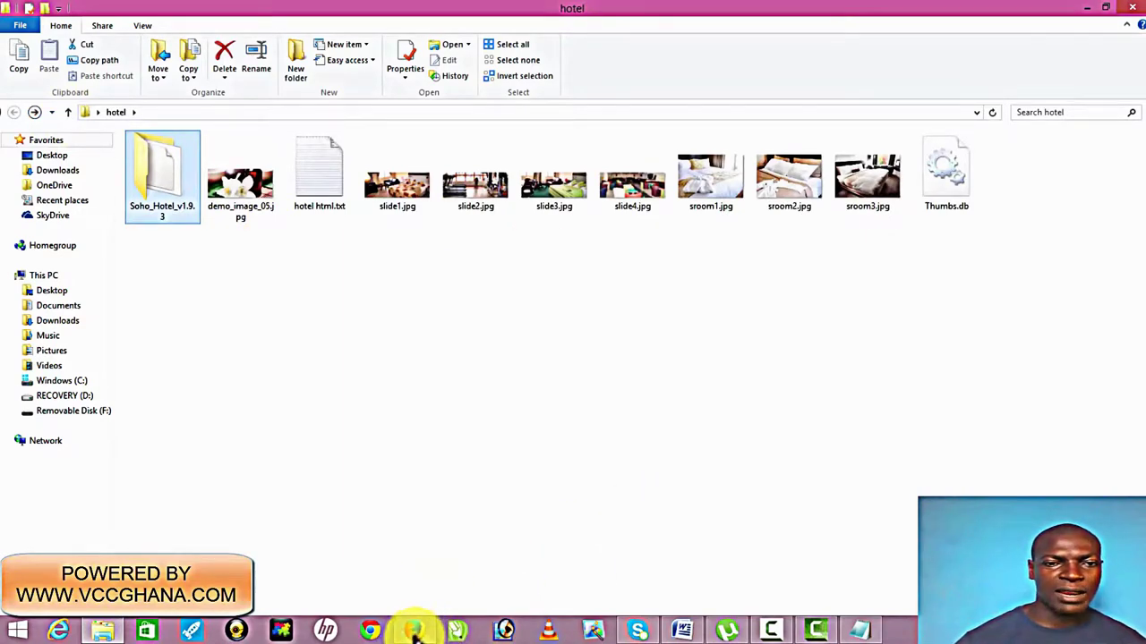
{"action": "left_click", "coordinate": [414, 632]}
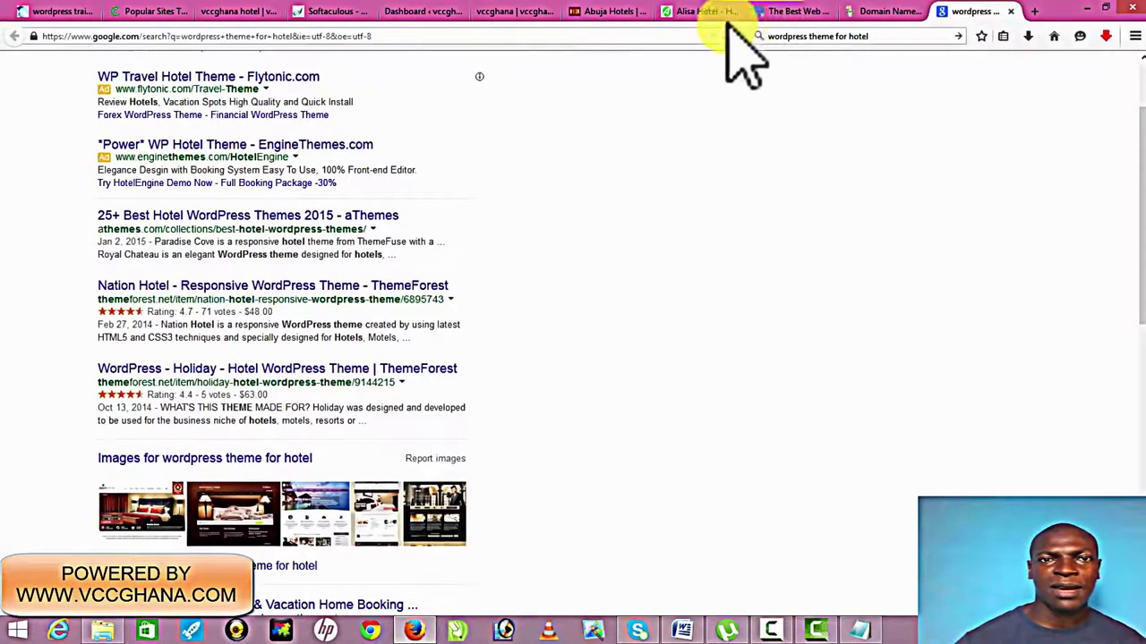
Step: Go to Appearance > Themes > Add New in the hotel site's dashboard
{"action": "left_click", "coordinate": [526, 11]}
{"action": "left_click", "coordinate": [432, 11]}
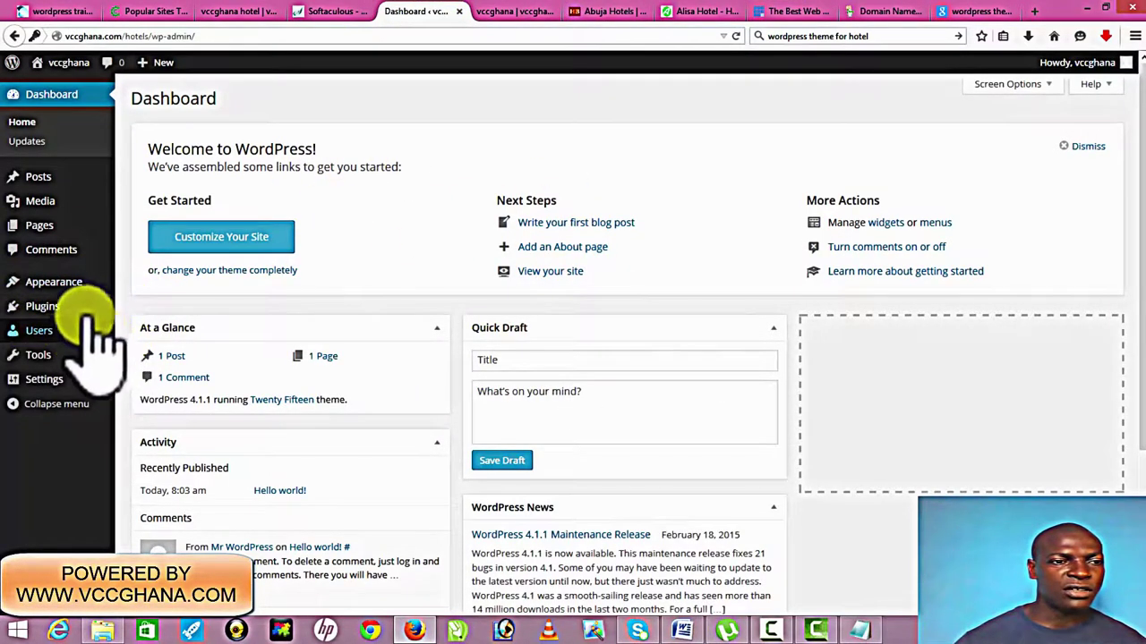
{"action": "mouse_move", "coordinate": [77, 284]}
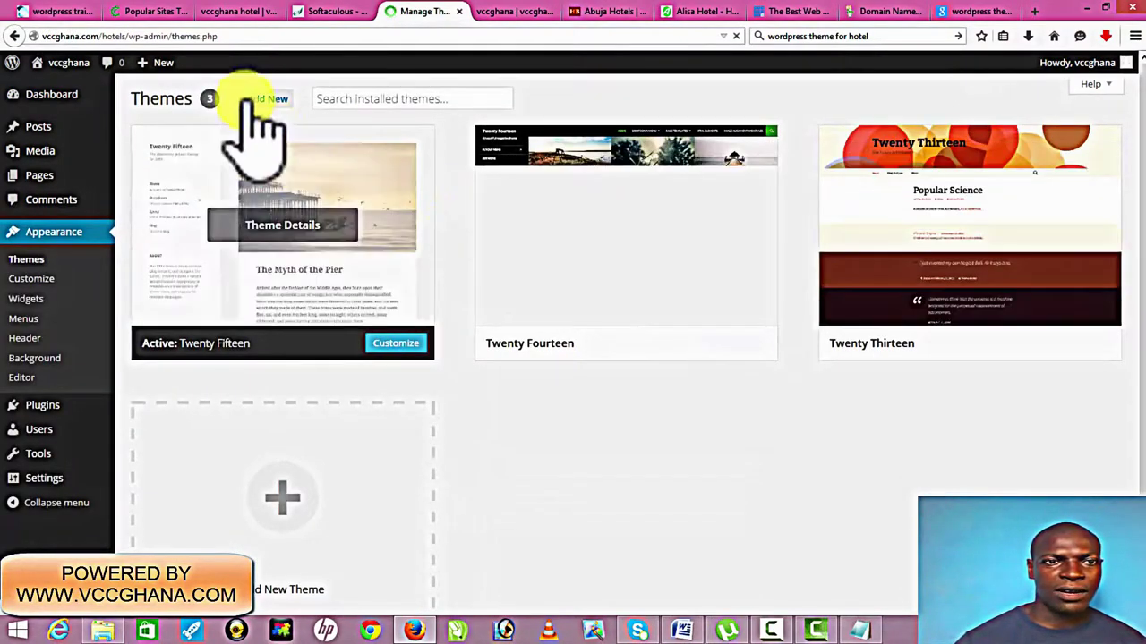
{"action": "left_click", "coordinate": [265, 98]}
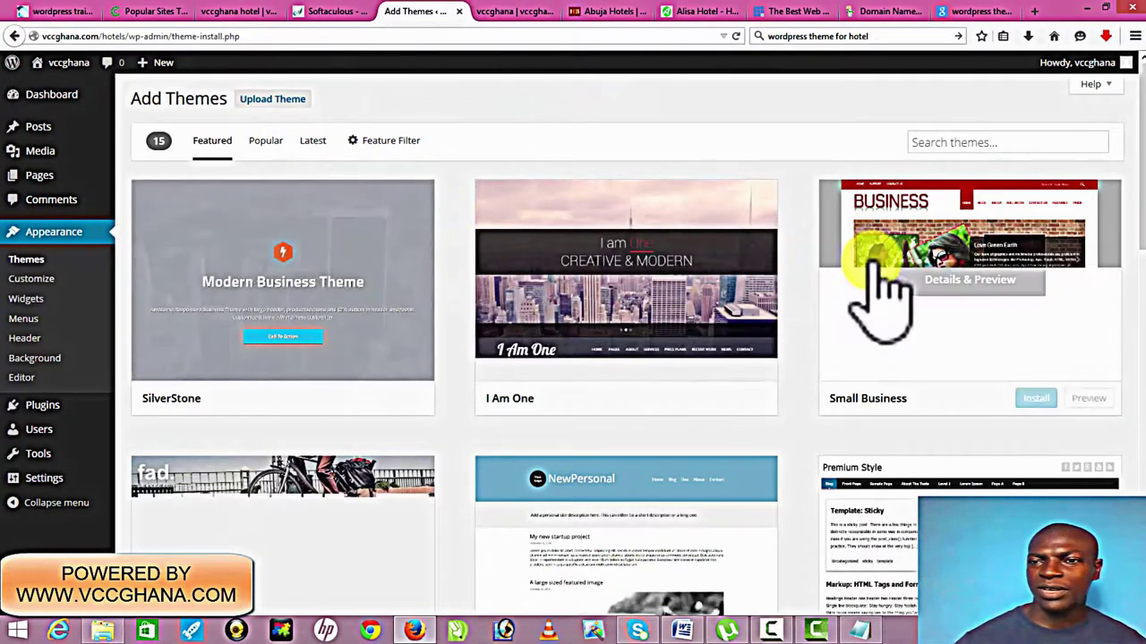
Step: Upload sohohotel.zip from hotel > Soho_Hotel_v1.9.3 > Theme and install it
{"action": "left_click", "coordinate": [269, 99]}
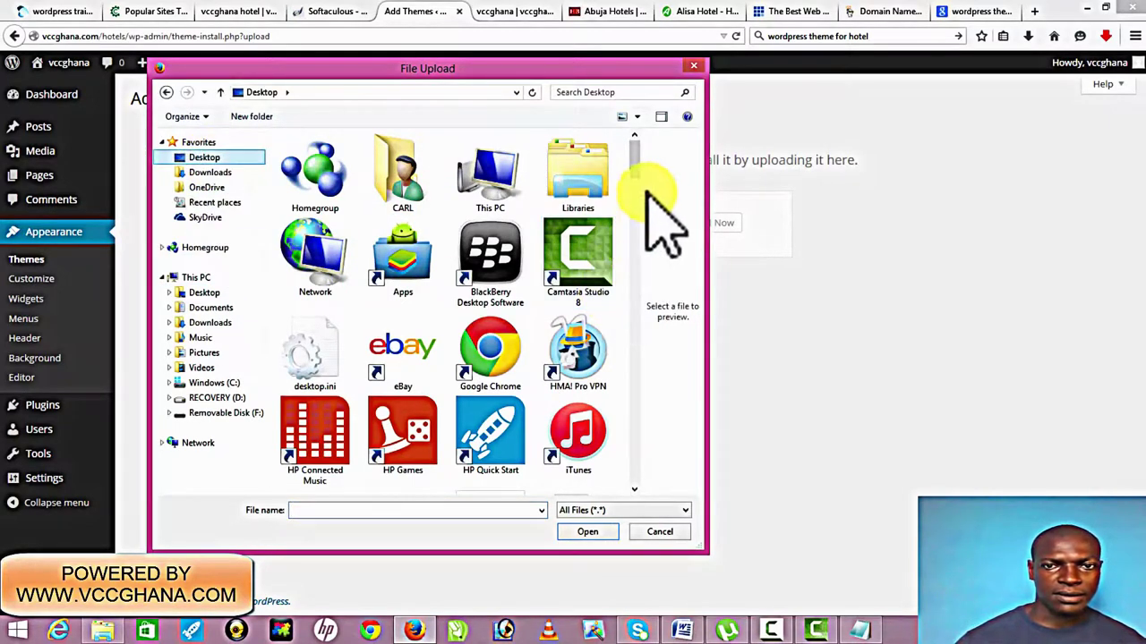
{"action": "scroll", "coordinate": [636, 169], "scroll_direction": "down", "scroll_amount": 3}
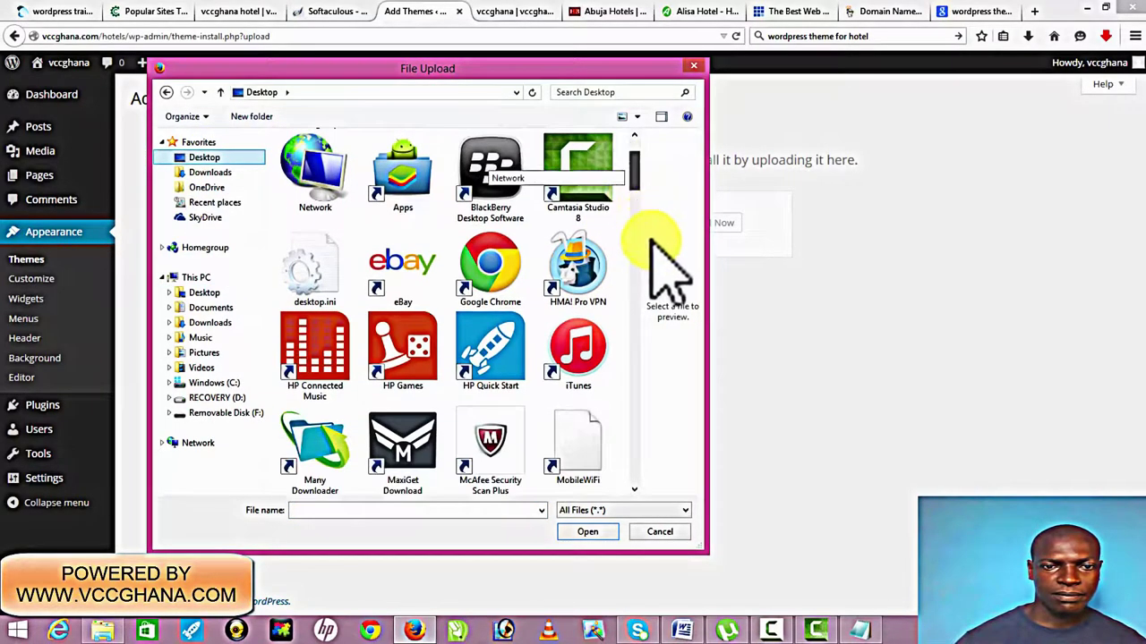
{"action": "left_click_drag", "start_coordinate": [635, 178], "coordinate": [637, 253]}
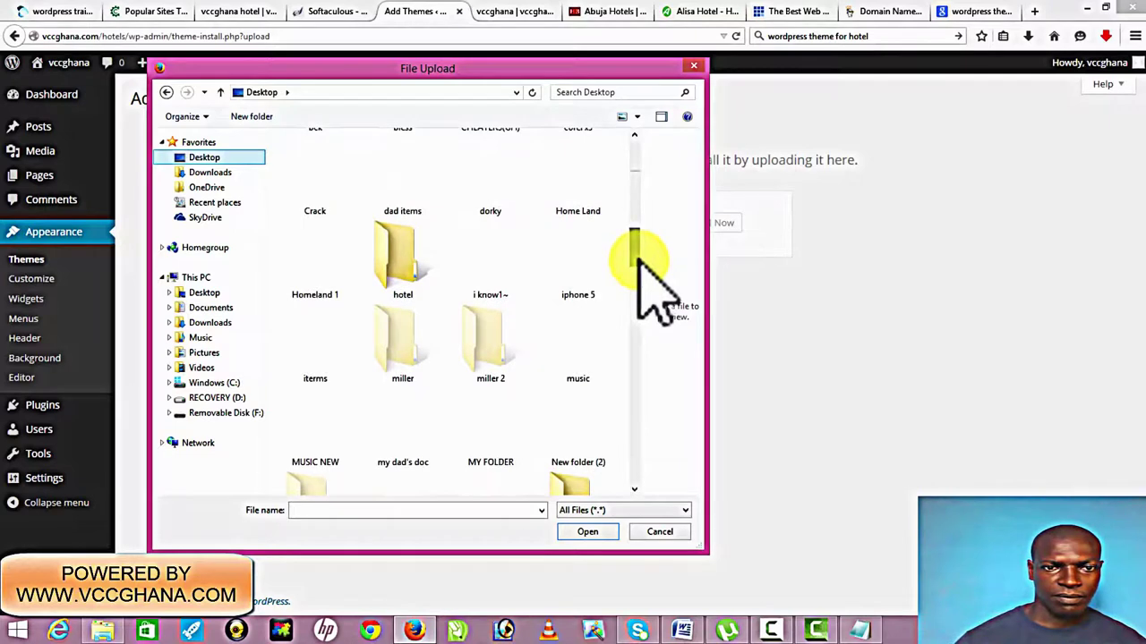
{"action": "double_click", "coordinate": [405, 256]}
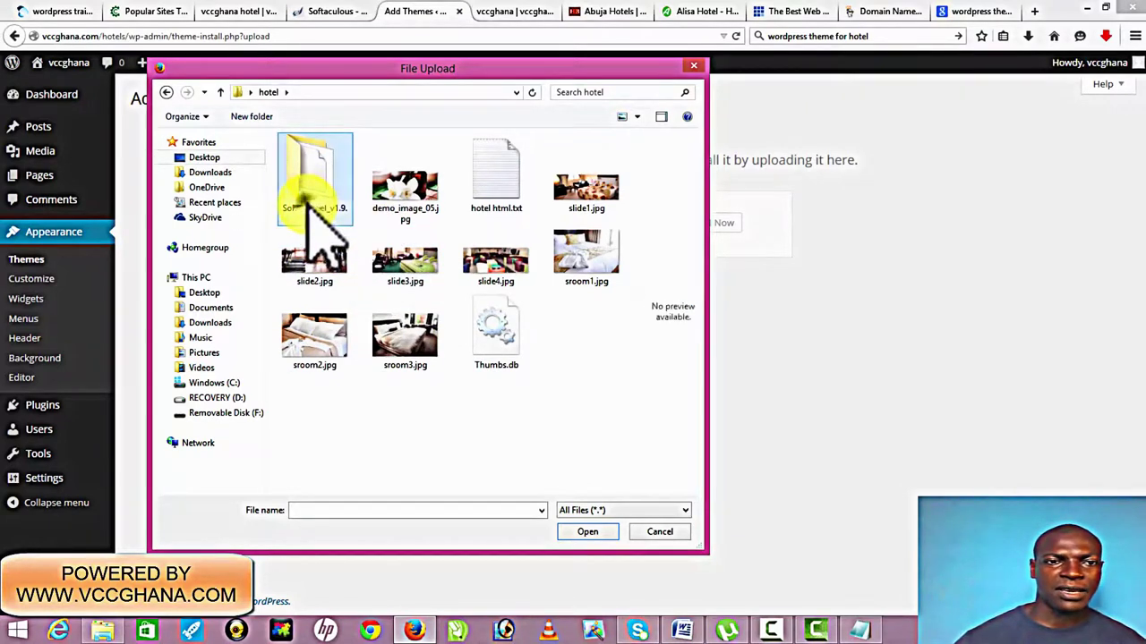
{"action": "double_click", "coordinate": [311, 206]}
{"action": "left_click", "coordinate": [307, 233]}
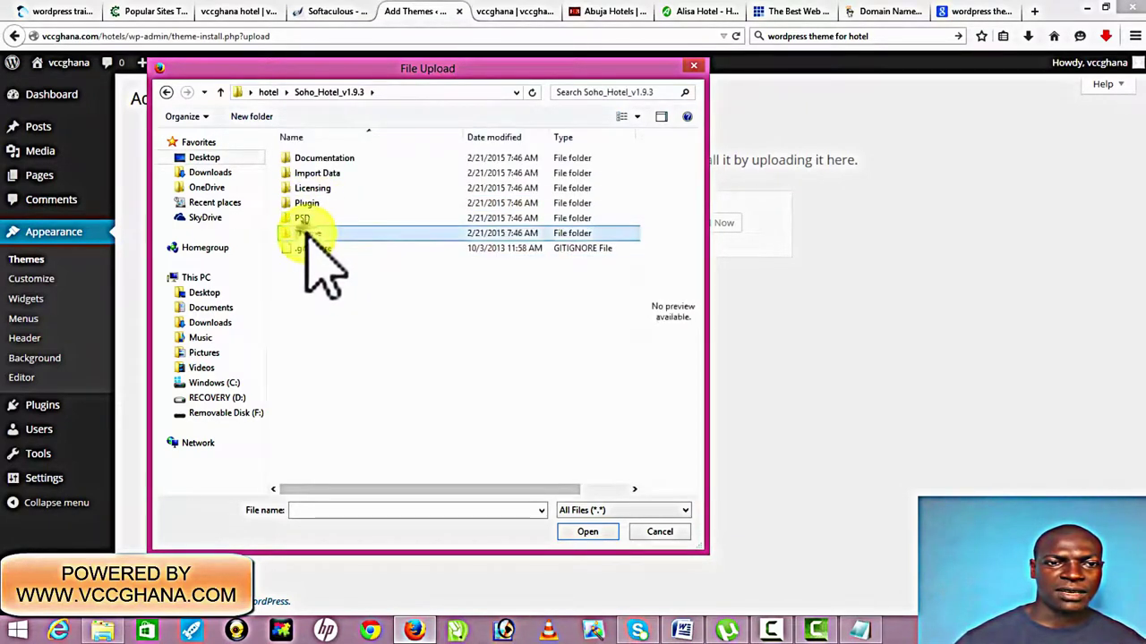
{"action": "double_click", "coordinate": [309, 234]}
{"action": "left_click", "coordinate": [330, 174]}
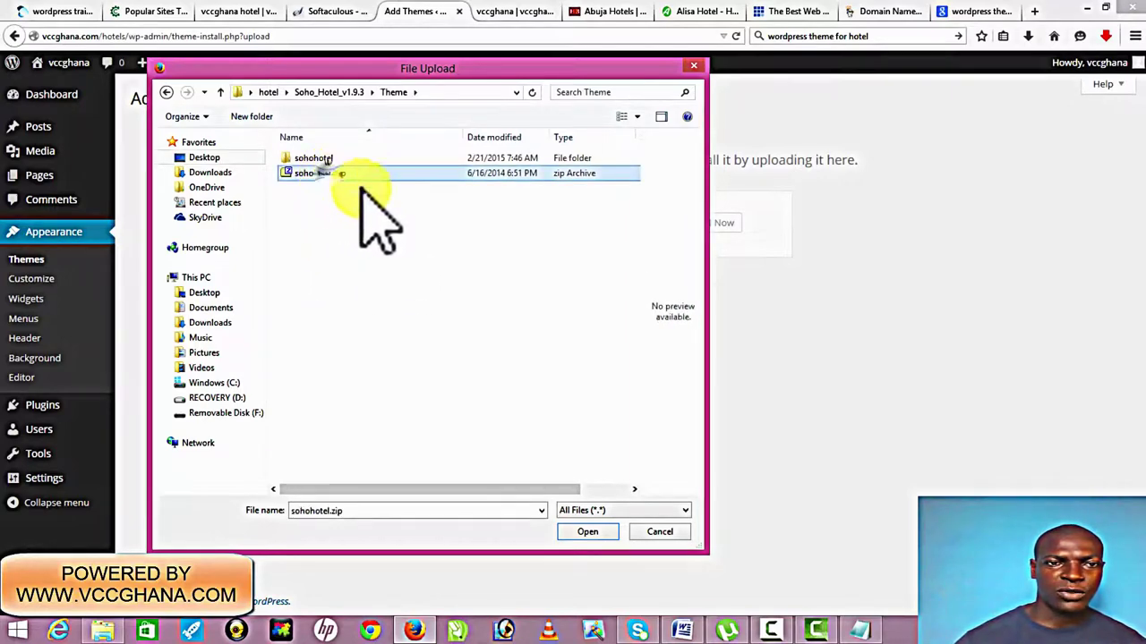
{"action": "left_click", "coordinate": [586, 532]}
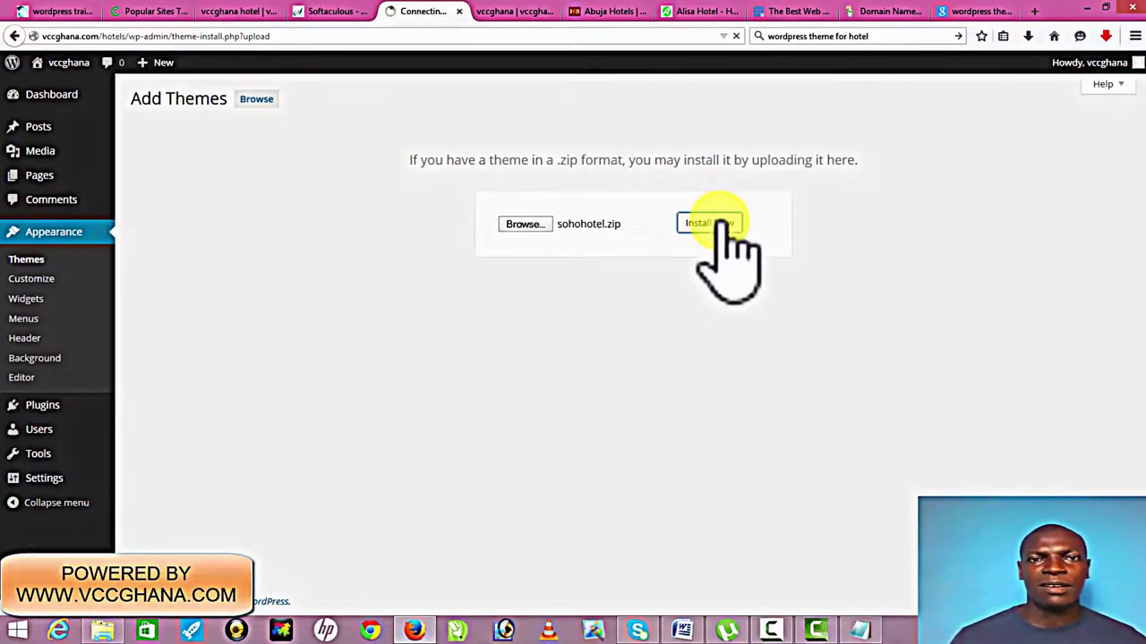
Step: Browse the hotel front page and the WordPress training course page while the Soho Hotel theme uploads
{"action": "left_click", "coordinate": [506, 11]}
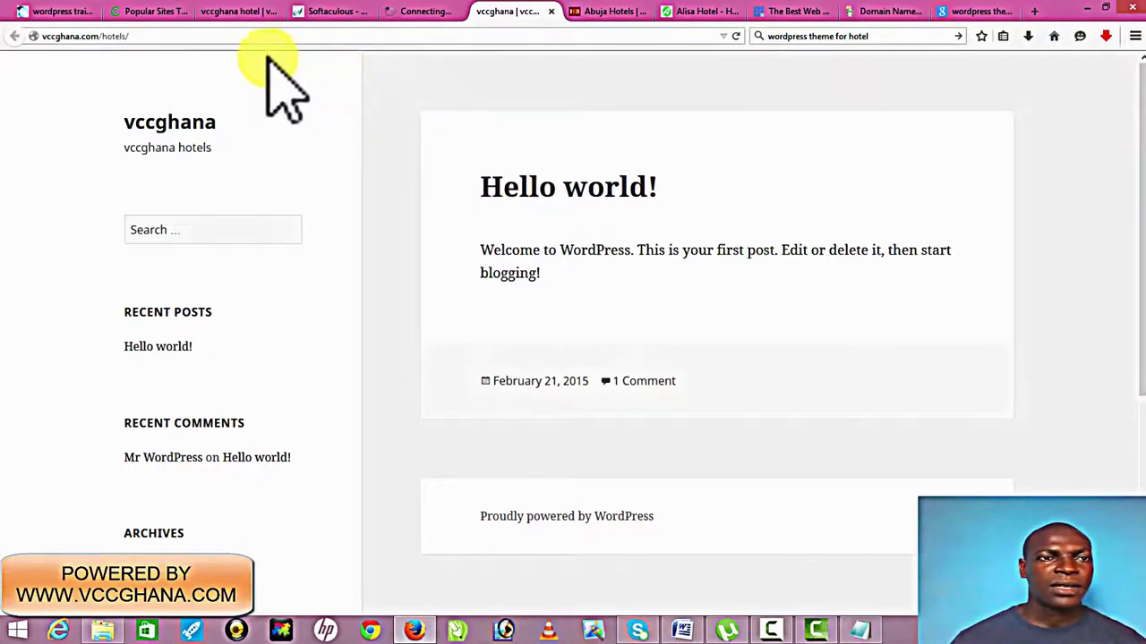
{"action": "left_click", "coordinate": [74, 11]}
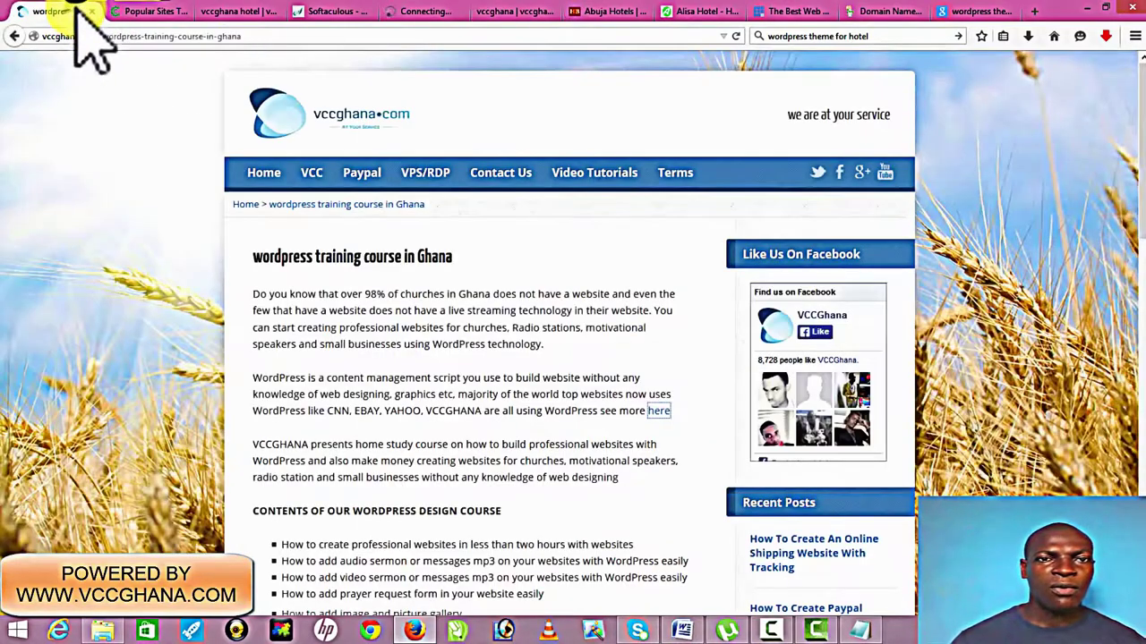
{"action": "left_click", "coordinate": [609, 174]}
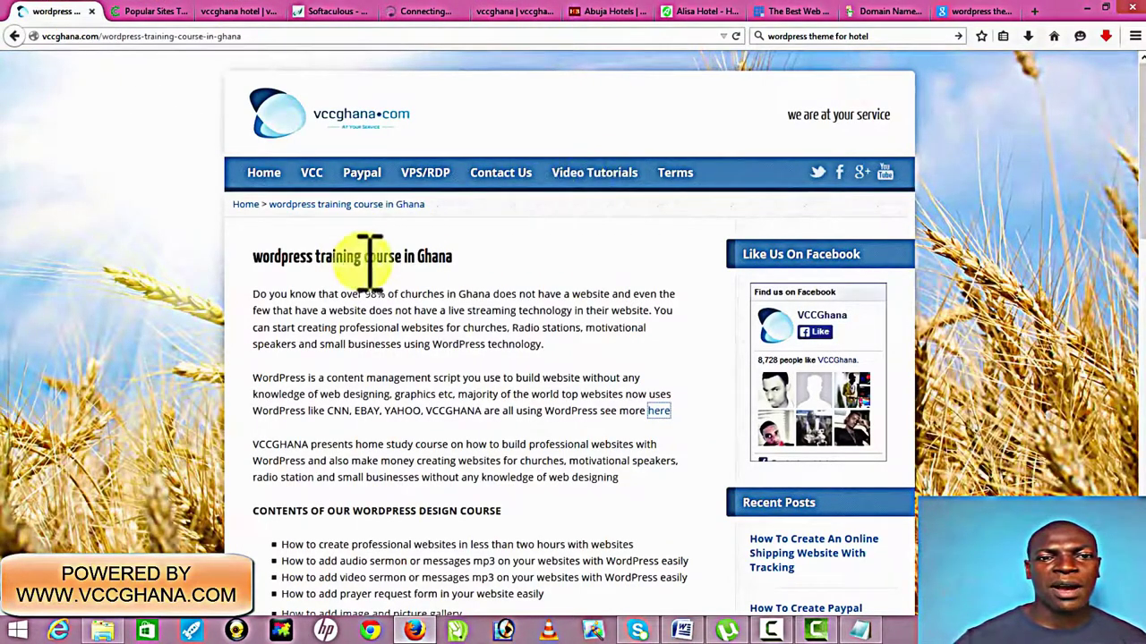
{"action": "left_click_drag", "start_coordinate": [1136, 152], "coordinate": [1135, 242]}
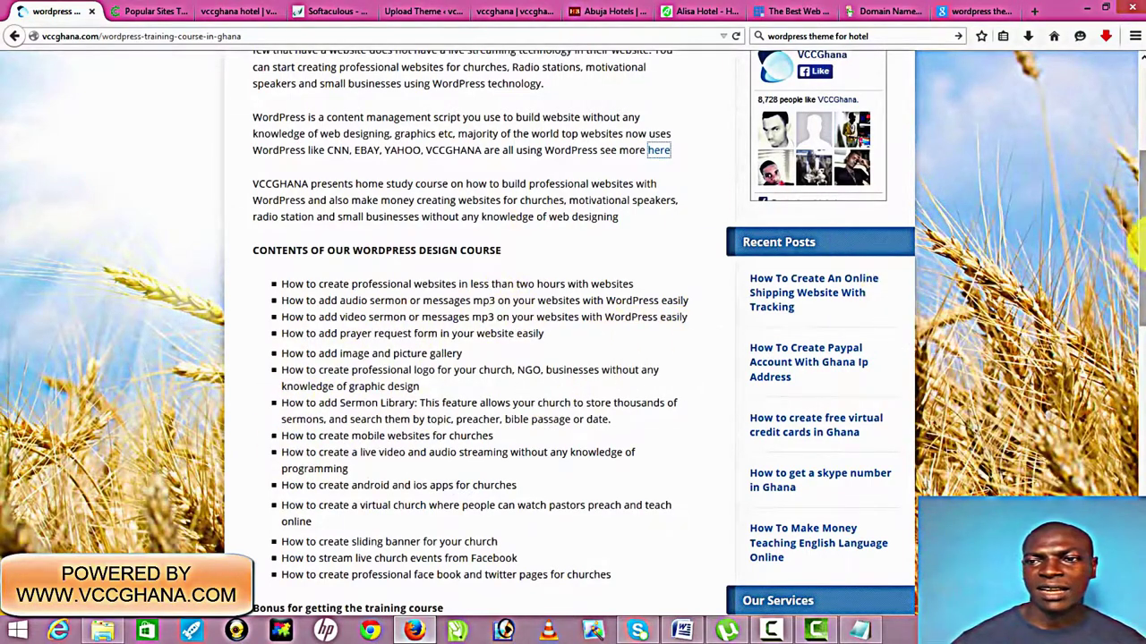
{"action": "scroll", "coordinate": [1135, 234], "scroll_direction": "up", "scroll_amount": 5}
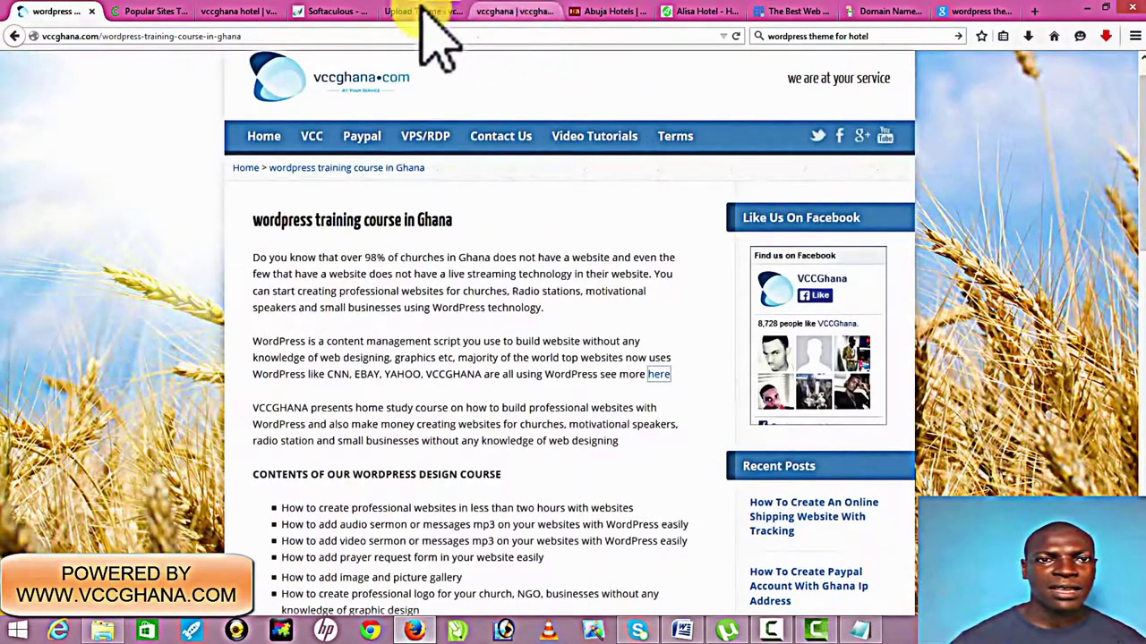
{"action": "left_click", "coordinate": [414, 11]}
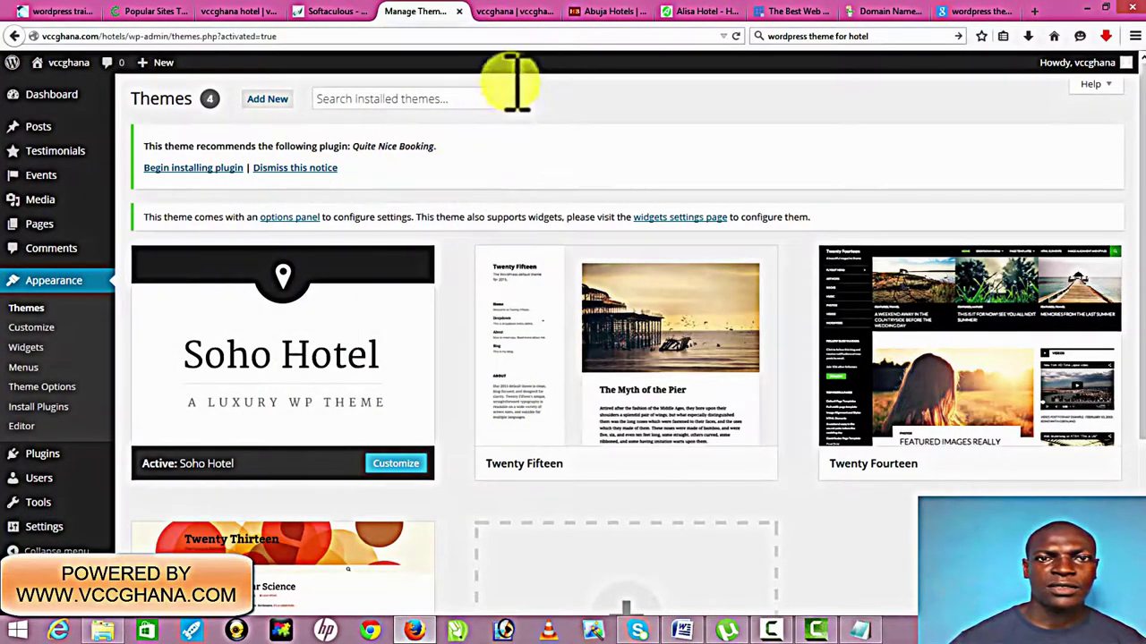
Step: Reload the hotel site's front page to preview Soho Hotel, then return to the Themes admin page
{"action": "left_click", "coordinate": [513, 14]}
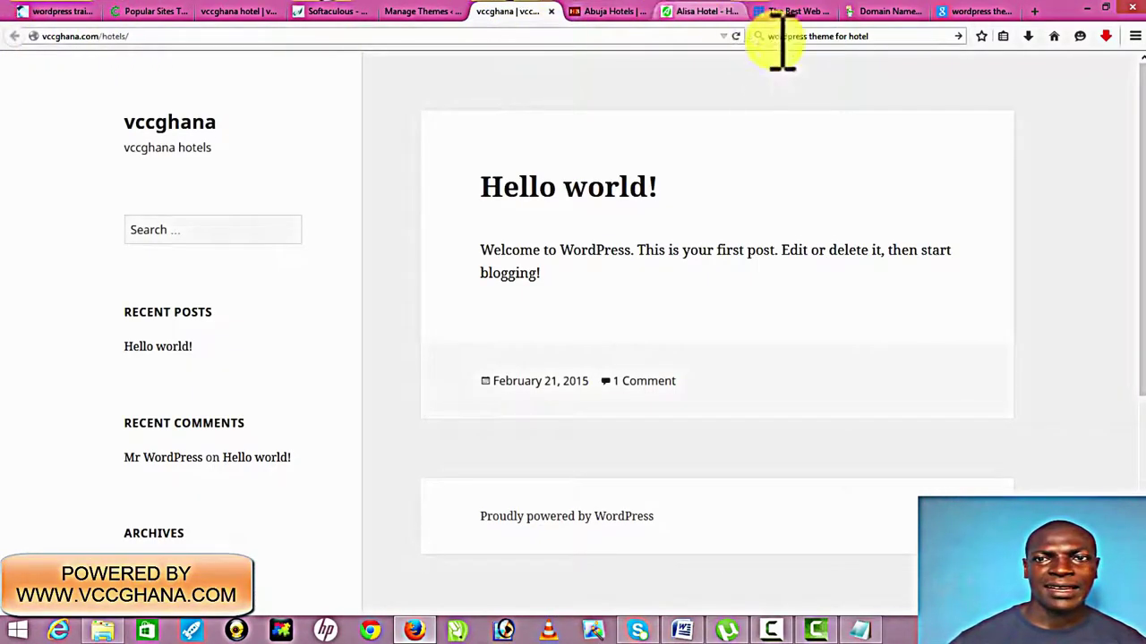
{"action": "left_click", "coordinate": [735, 36]}
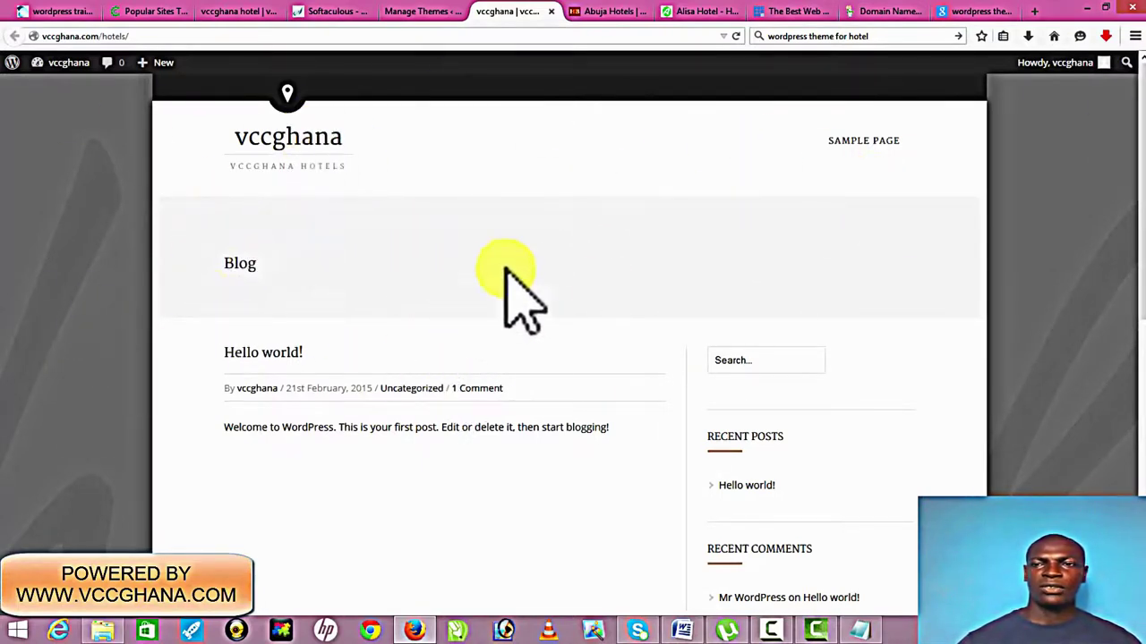
{"action": "mouse_move", "coordinate": [1135, 89]}
{"action": "left_mouse_down"}
{"action": "mouse_move", "coordinate": [1135, 320]}
{"action": "mouse_move", "coordinate": [1135, 81]}
{"action": "left_mouse_up"}
{"action": "left_click", "coordinate": [434, 12]}
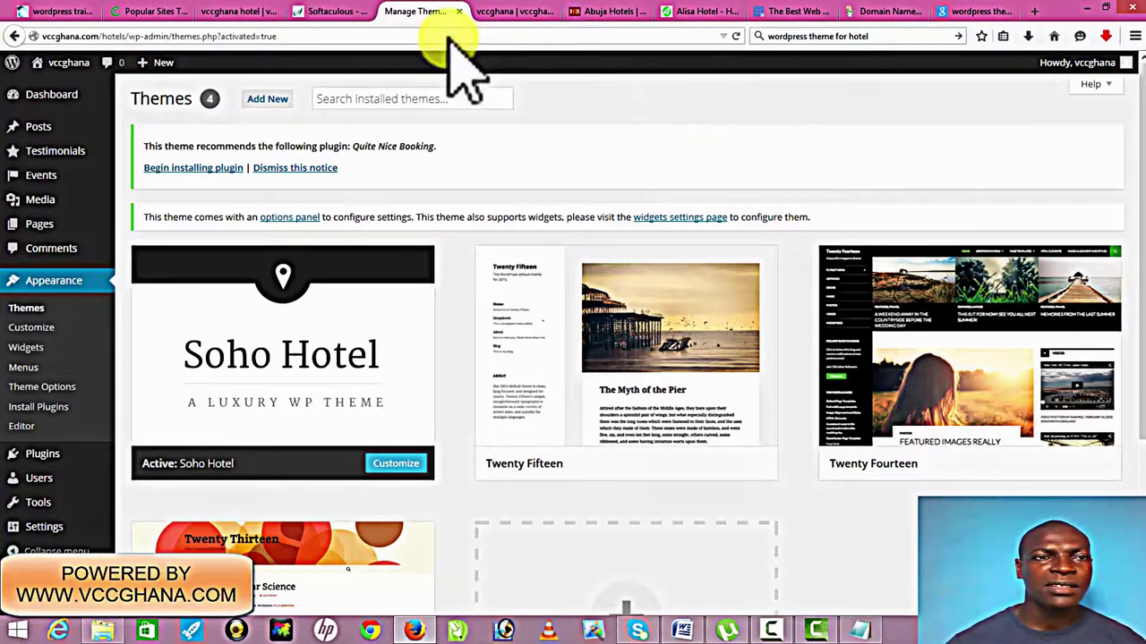
Step: Check the reference hotel's Book Now page, then go back to the WordPress Themes page
{"action": "left_click", "coordinate": [252, 14]}
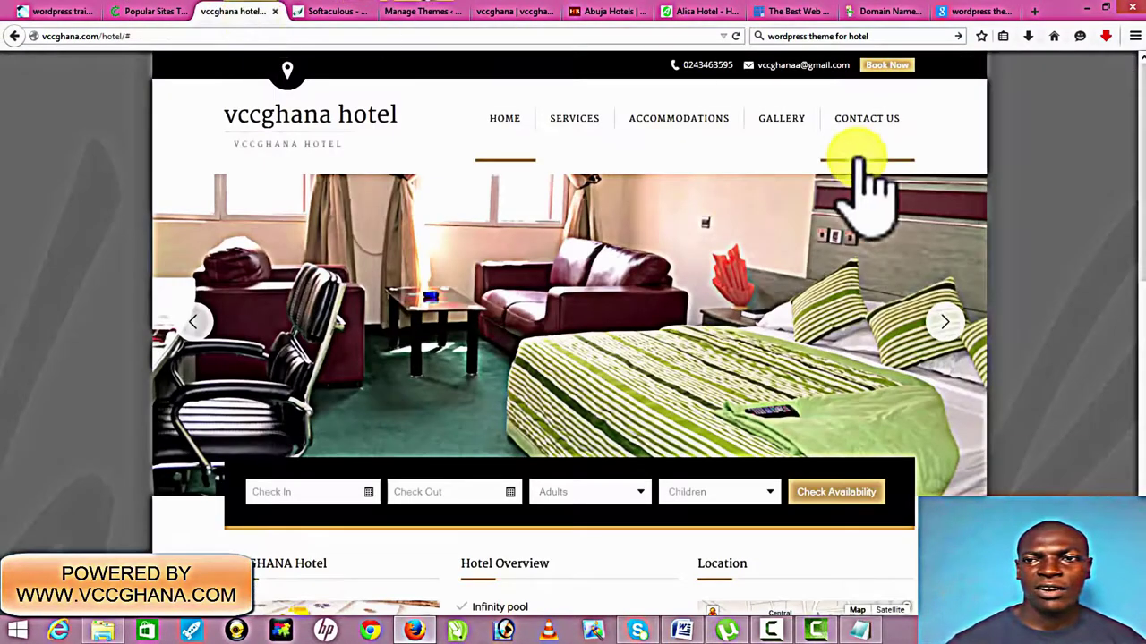
{"action": "left_click", "coordinate": [891, 65]}
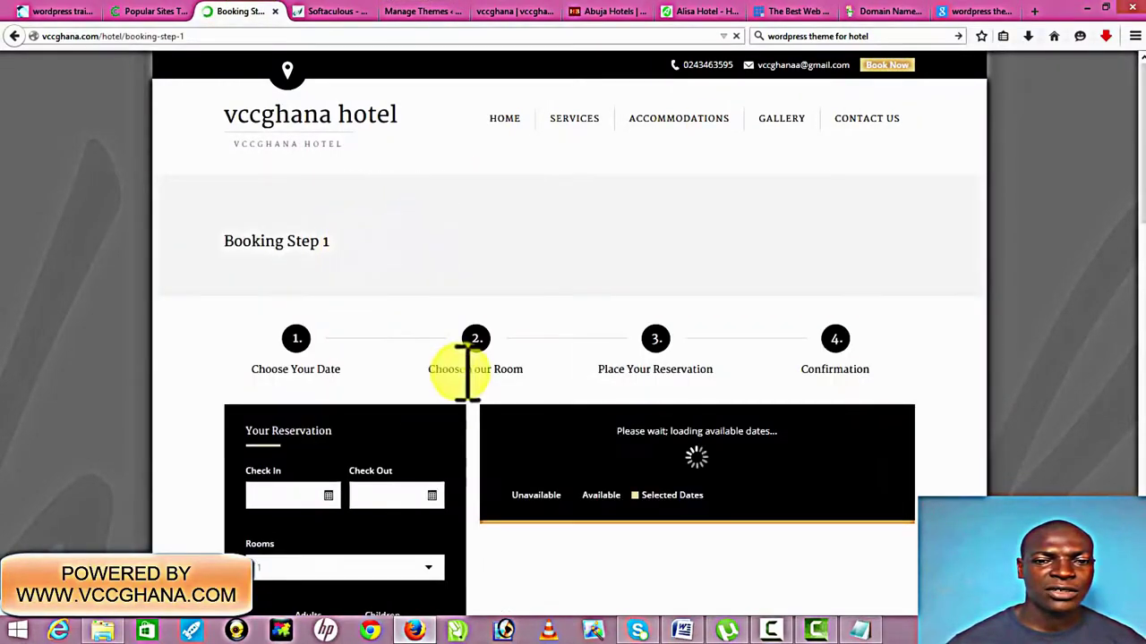
{"action": "left_click", "coordinate": [427, 13]}
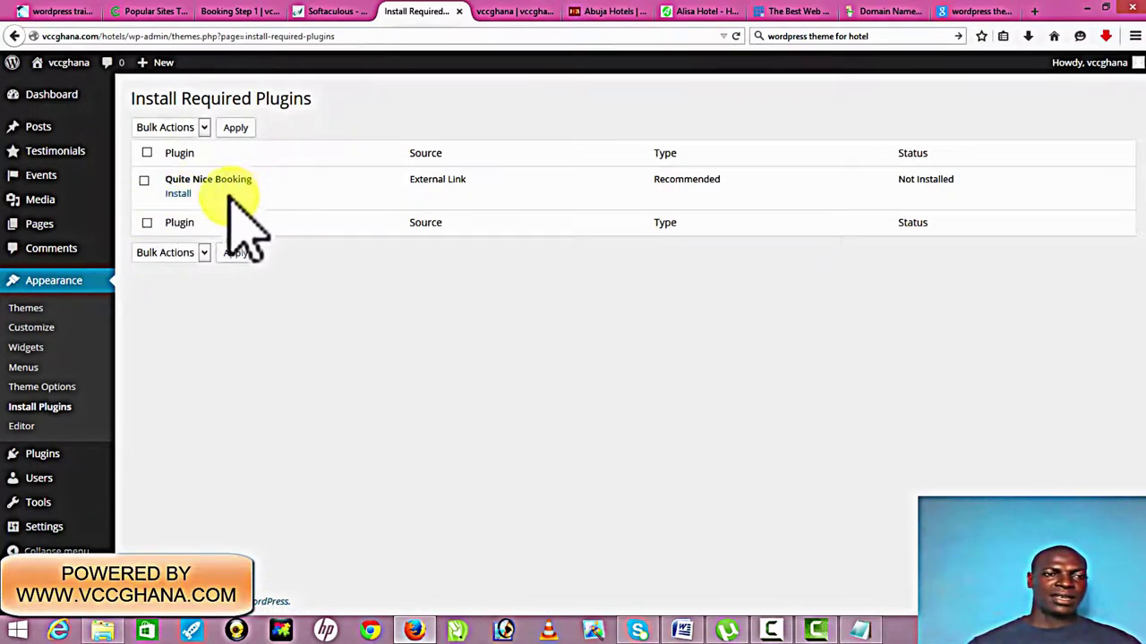
Step: Install the Quite Nice Booking plugin from the required plugins list and activate it
{"action": "left_click", "coordinate": [178, 194]}
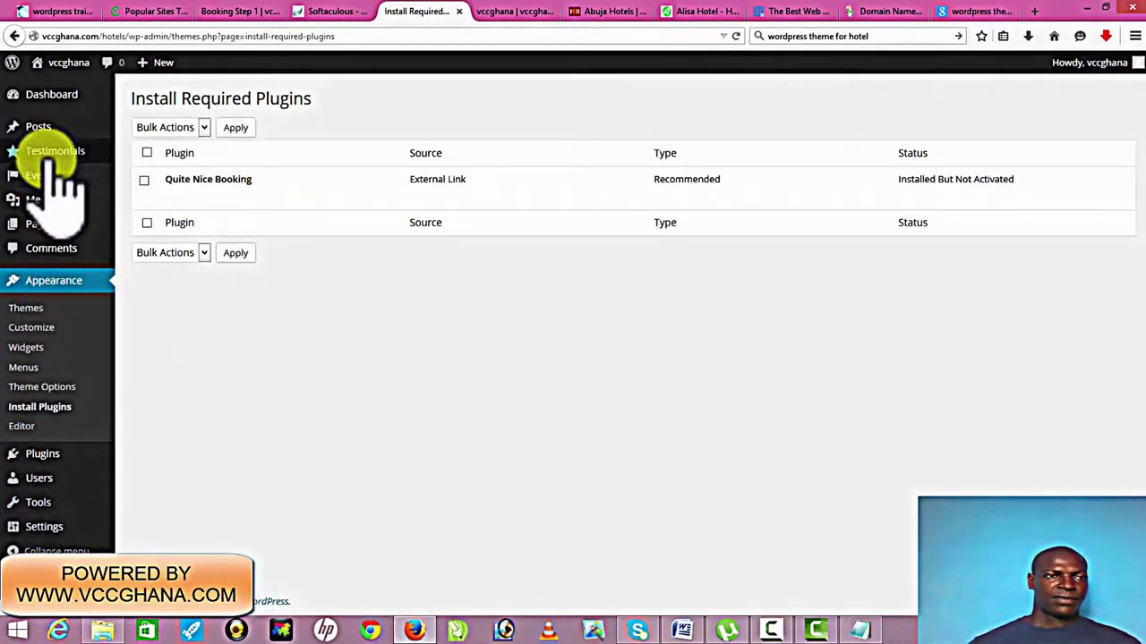
{"action": "mouse_move", "coordinate": [75, 93]}
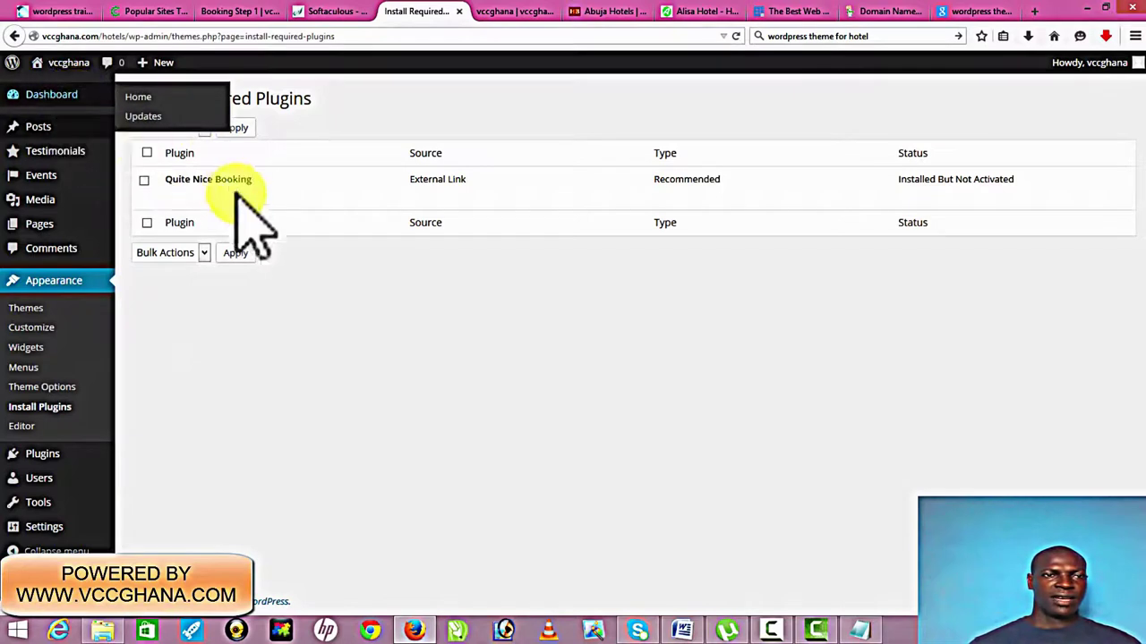
{"action": "mouse_move", "coordinate": [263, 197]}
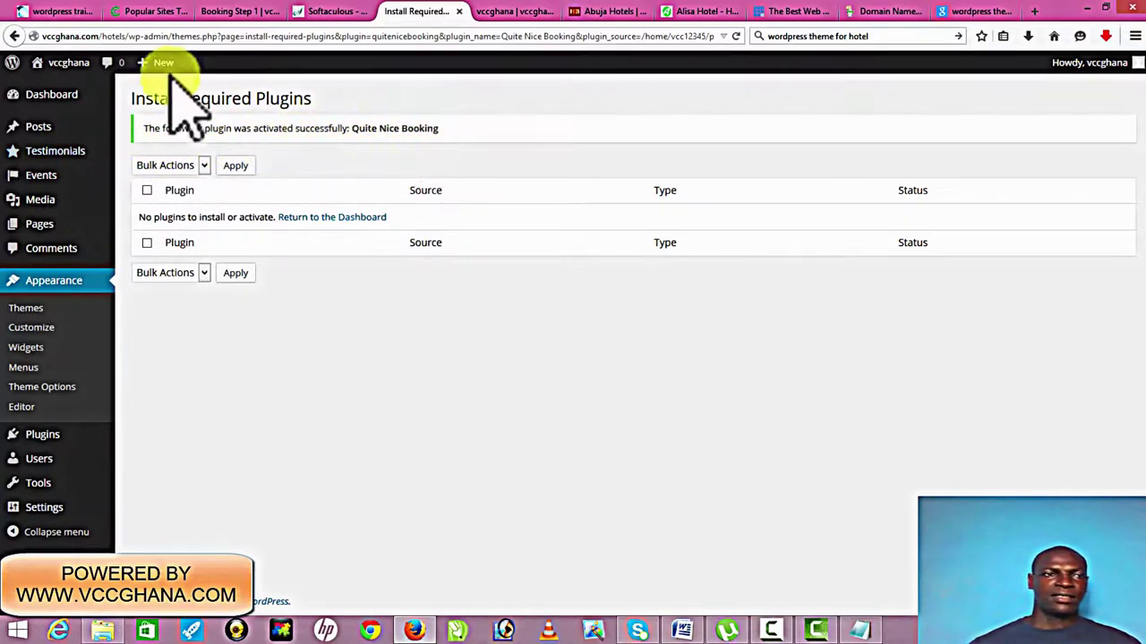
{"action": "left_click", "coordinate": [51, 94]}
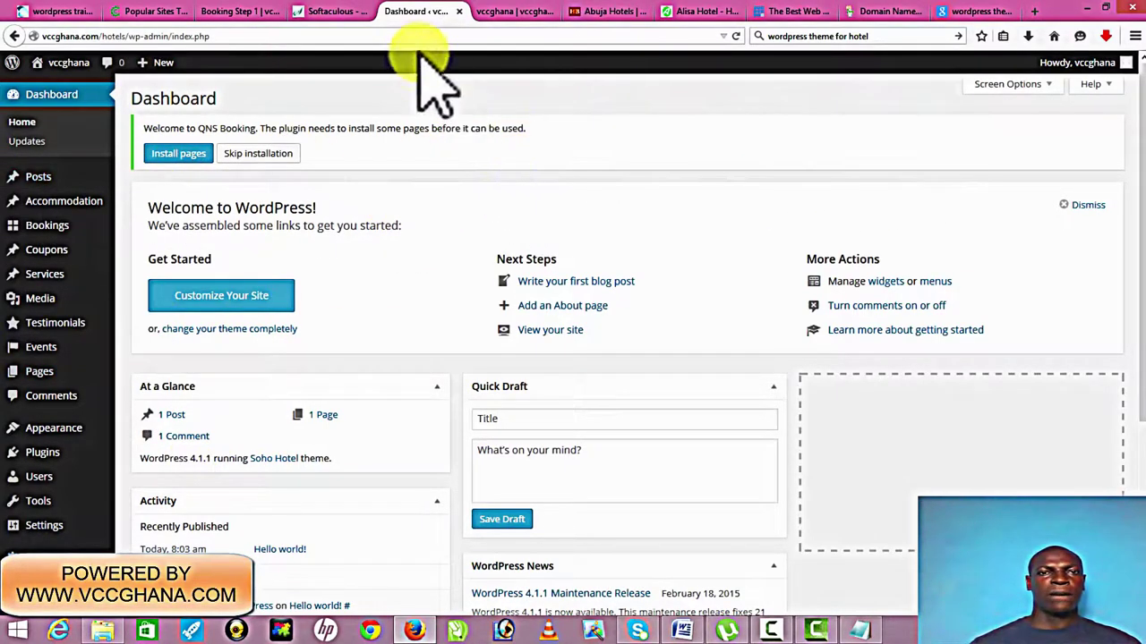
Step: Open the reference vccghana hotel homepage and scroll through its slideshow, booking bar, testimonials and footer
{"action": "left_click", "coordinate": [532, 10]}
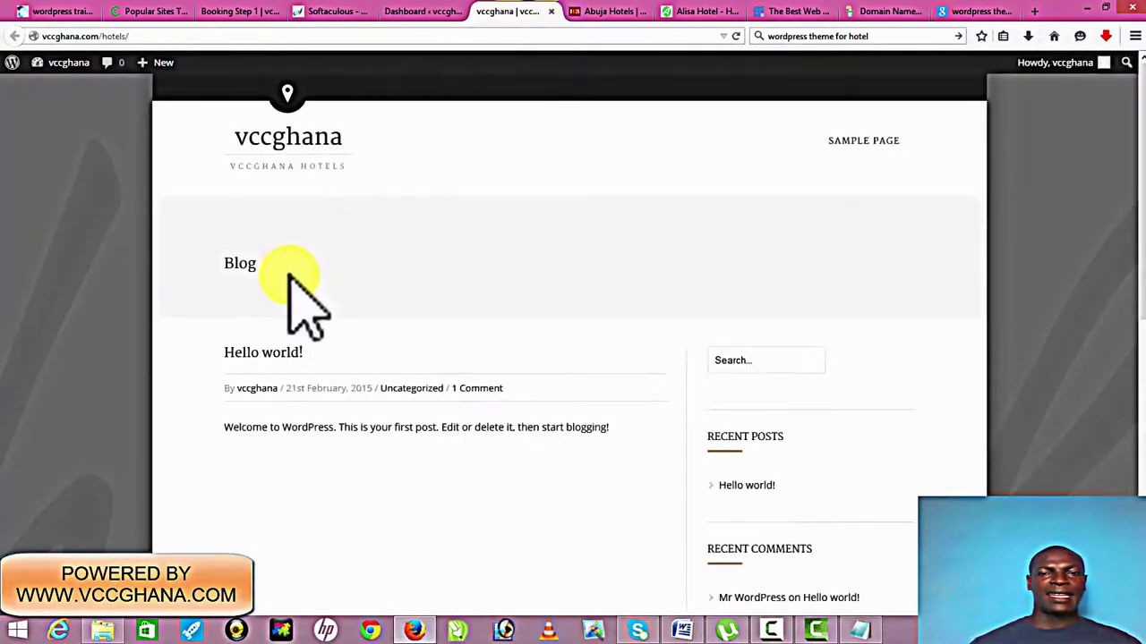
{"action": "left_click", "coordinate": [223, 11]}
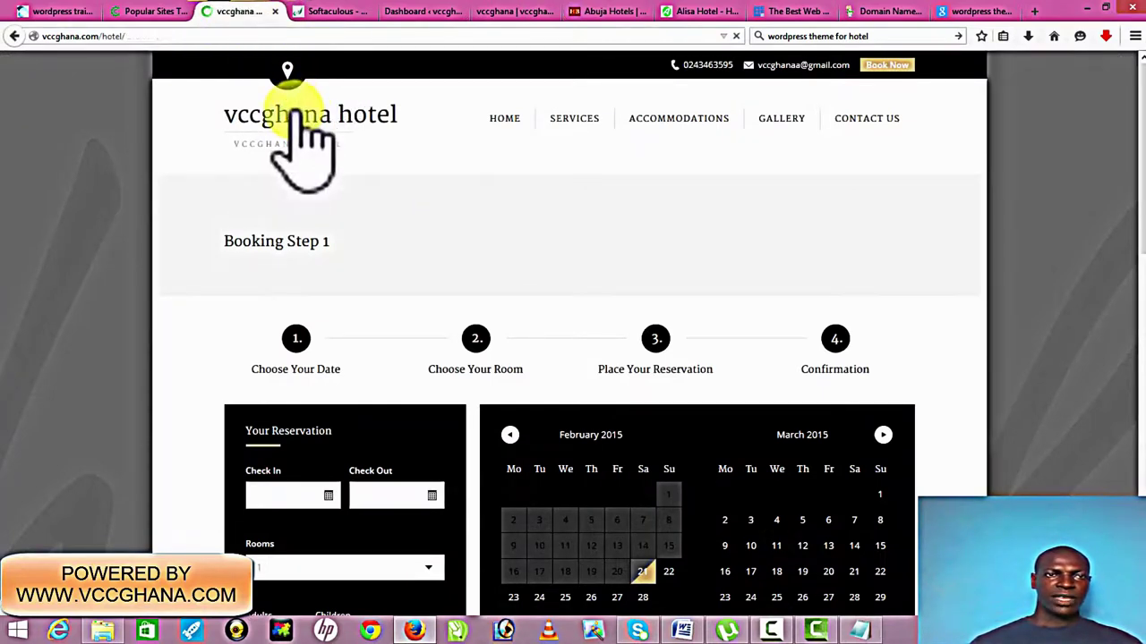
{"action": "left_click", "coordinate": [399, 112]}
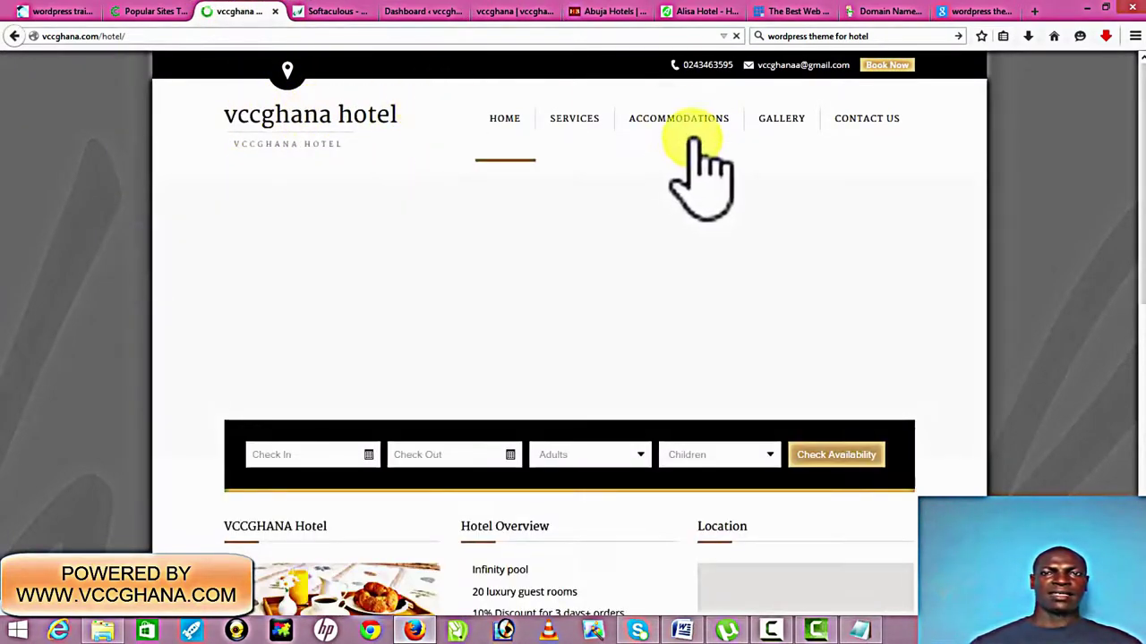
{"action": "left_click_drag", "start_coordinate": [1135, 121], "coordinate": [1135, 264]}
{"action": "scroll", "coordinate": [499, 301], "scroll_direction": "up", "scroll_amount": 4}
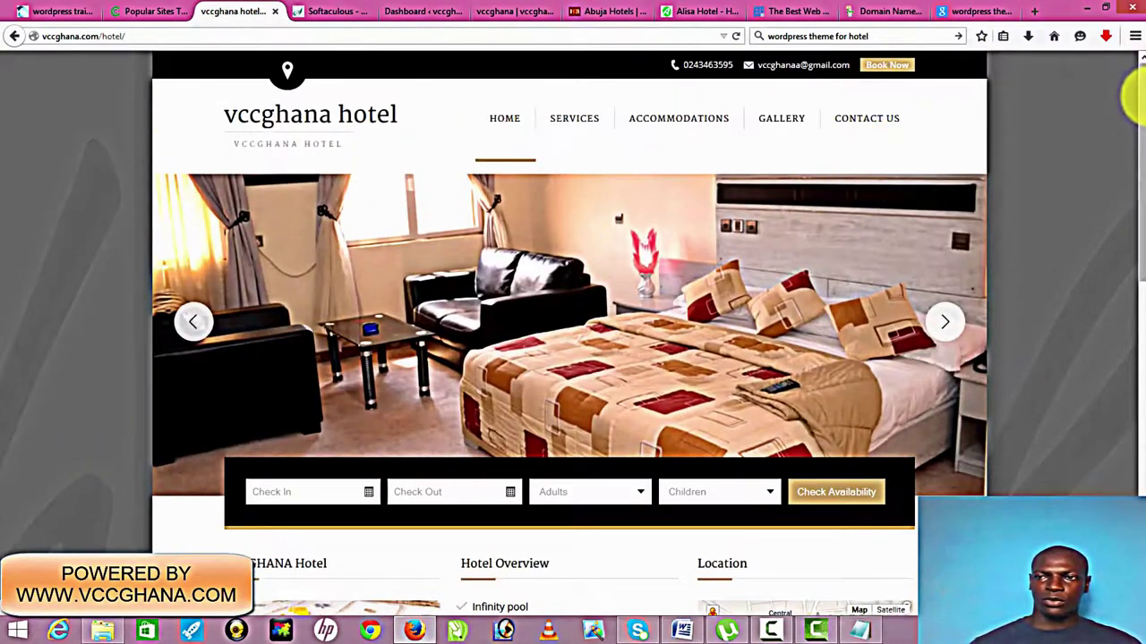
{"action": "left_click_drag", "start_coordinate": [1133, 90], "coordinate": [1132, 284]}
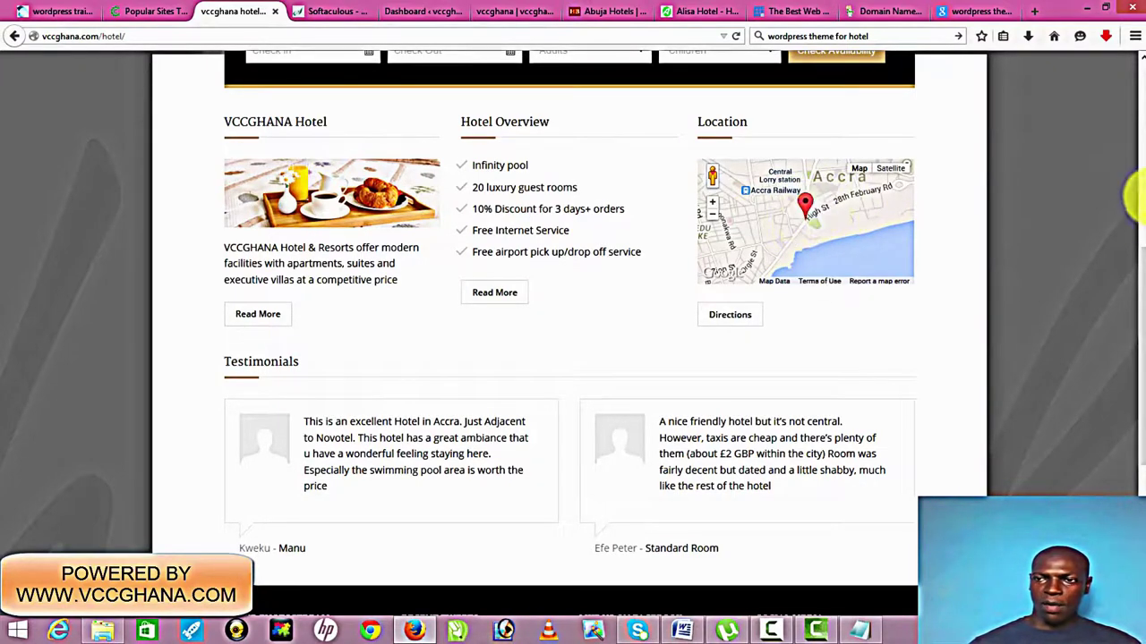
{"action": "left_click_drag", "start_coordinate": [1131, 259], "coordinate": [1133, 287]}
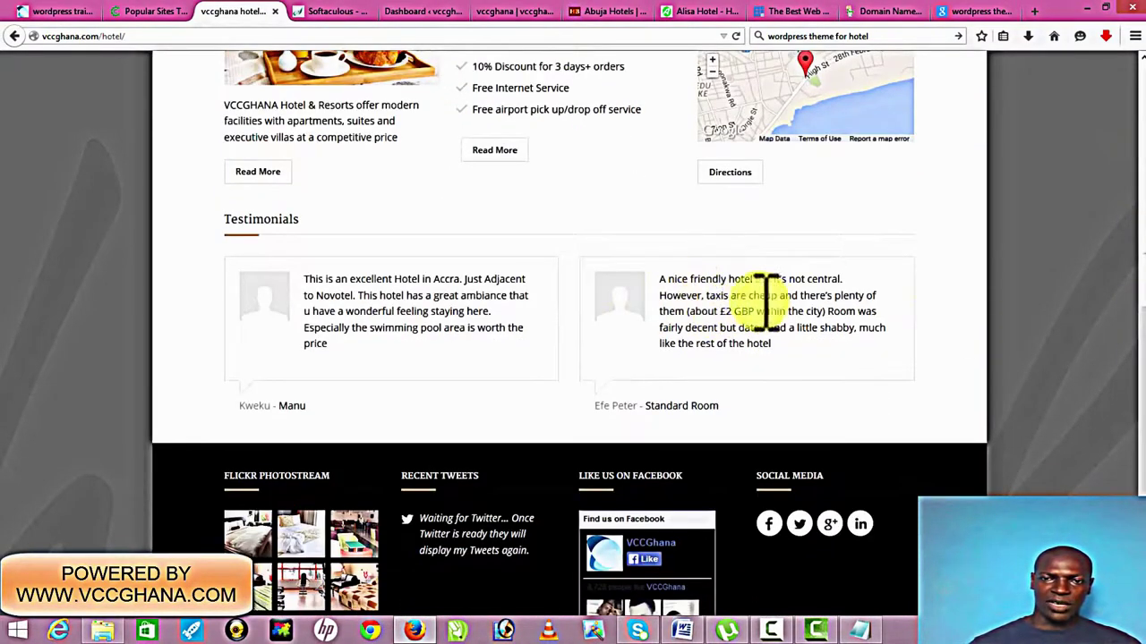
{"action": "left_click_drag", "start_coordinate": [1131, 333], "coordinate": [1133, 384]}
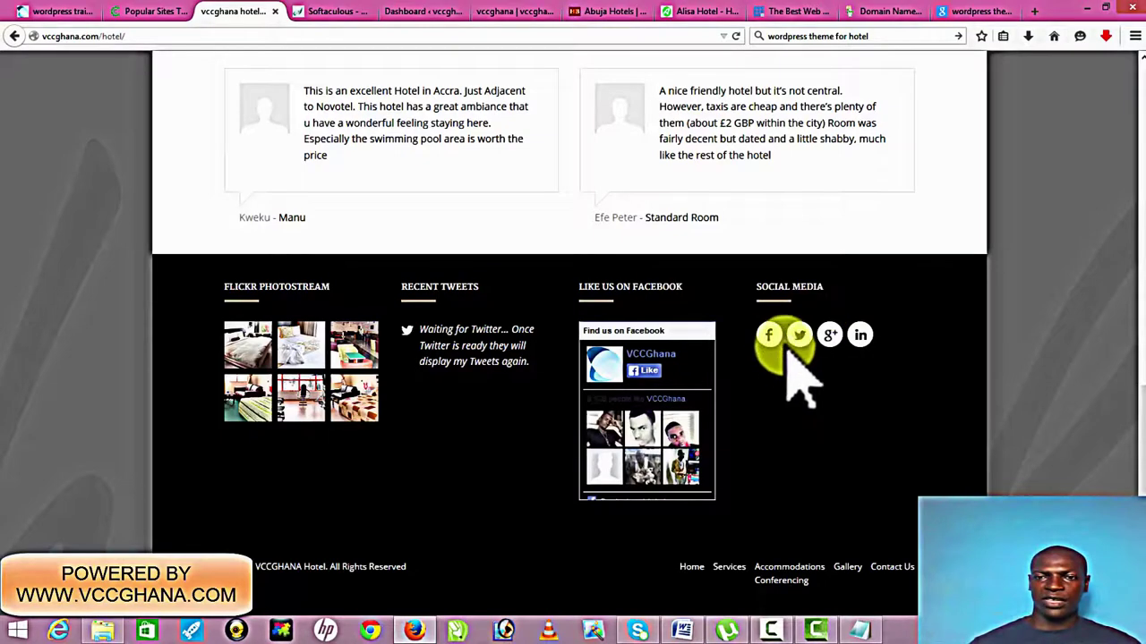
{"action": "left_click_drag", "start_coordinate": [1130, 407], "coordinate": [1104, 90]}
{"action": "left_click", "coordinate": [222, 333]}
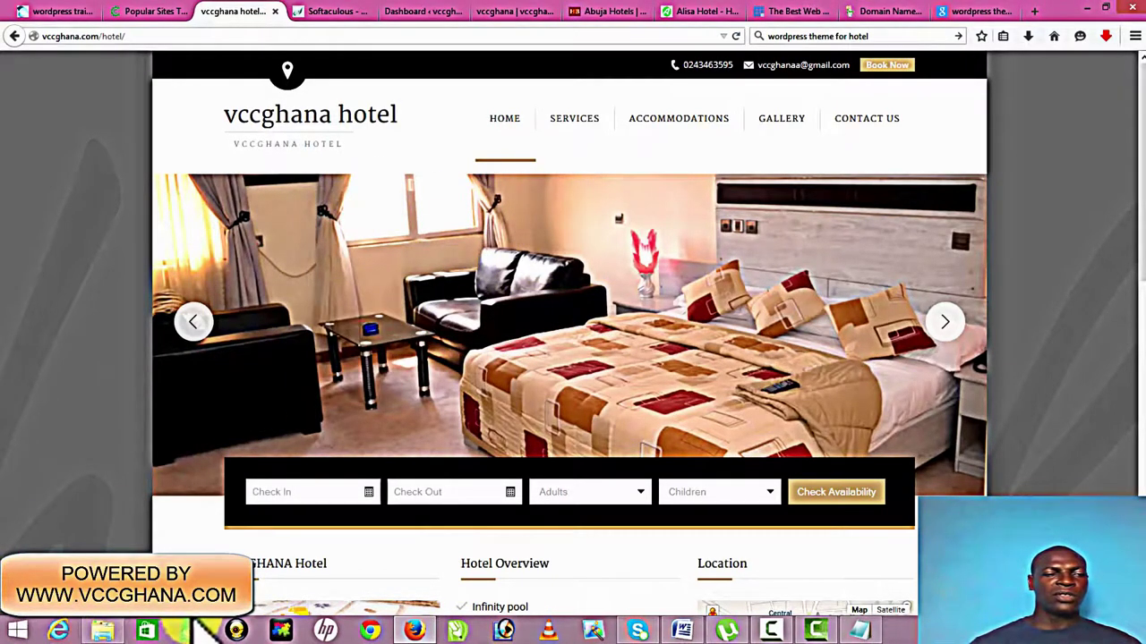
Step: Open the Soho_Hotel_v1.9.3 folder and preview its PSD, Plugin, Licensing and Import Data subfolders
{"action": "mouse_move", "coordinate": [114, 634]}
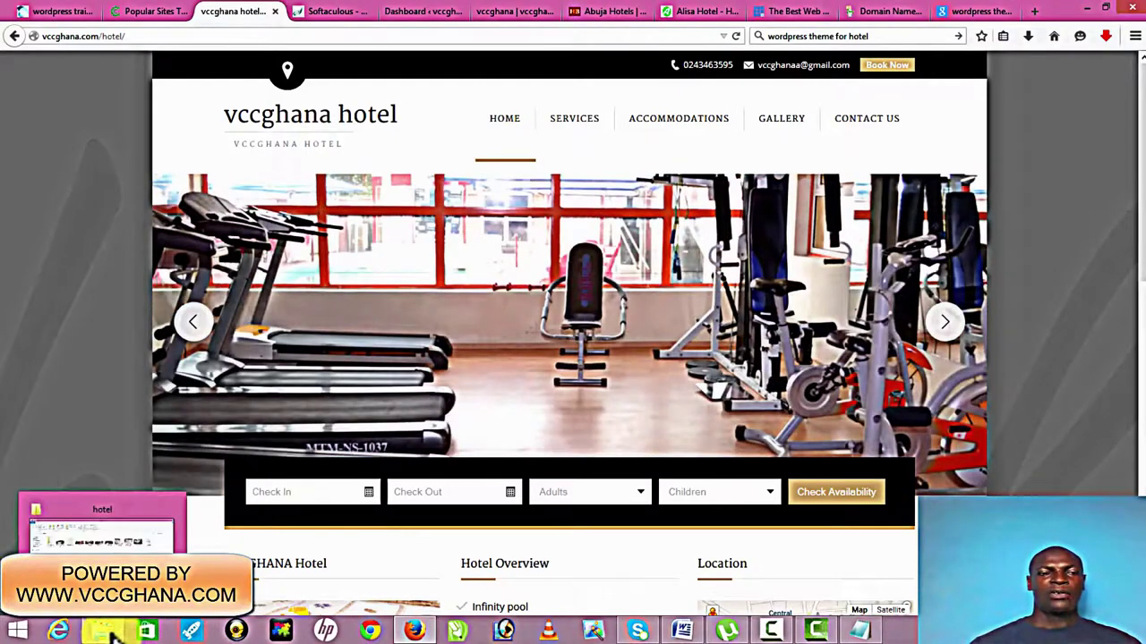
{"action": "left_click", "coordinate": [108, 632]}
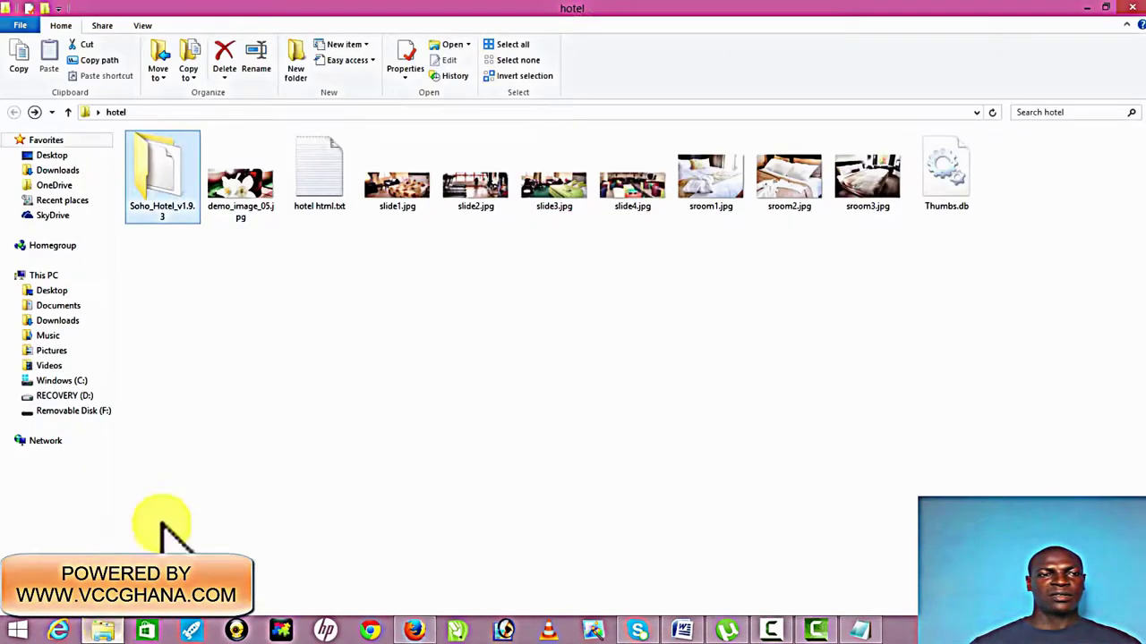
{"action": "double_click", "coordinate": [161, 211]}
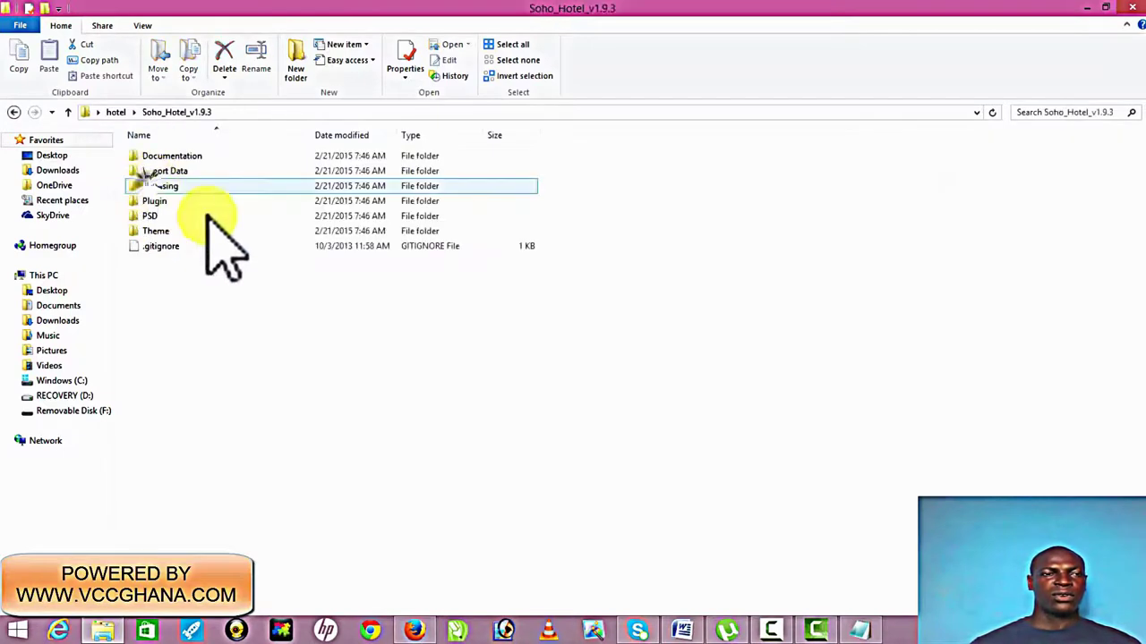
{"action": "left_click", "coordinate": [151, 217]}
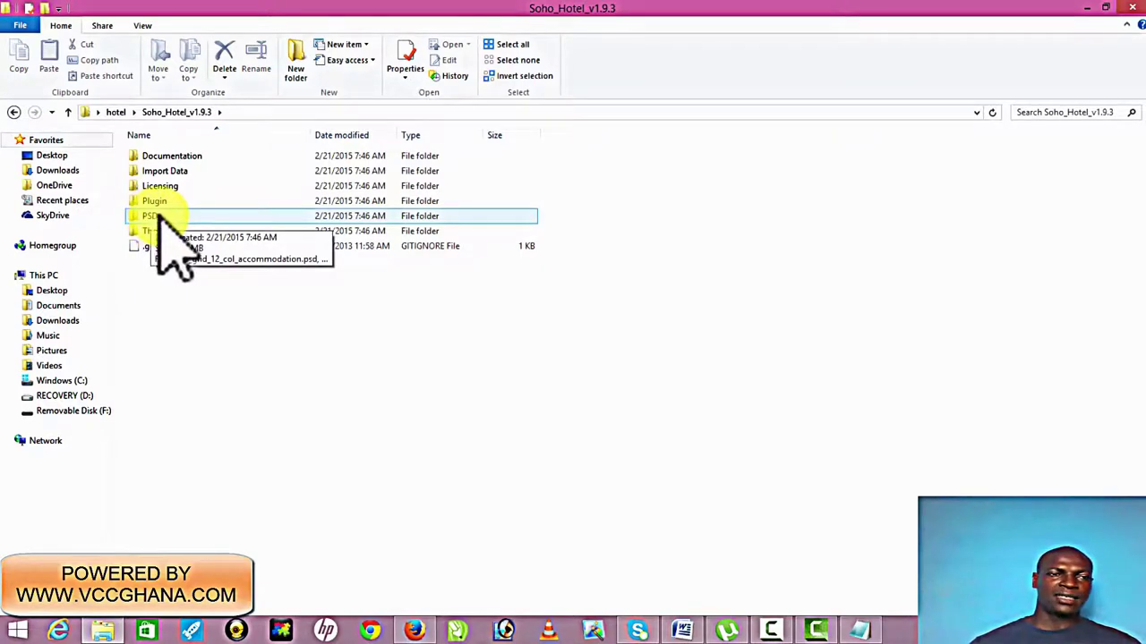
{"action": "left_click", "coordinate": [154, 202]}
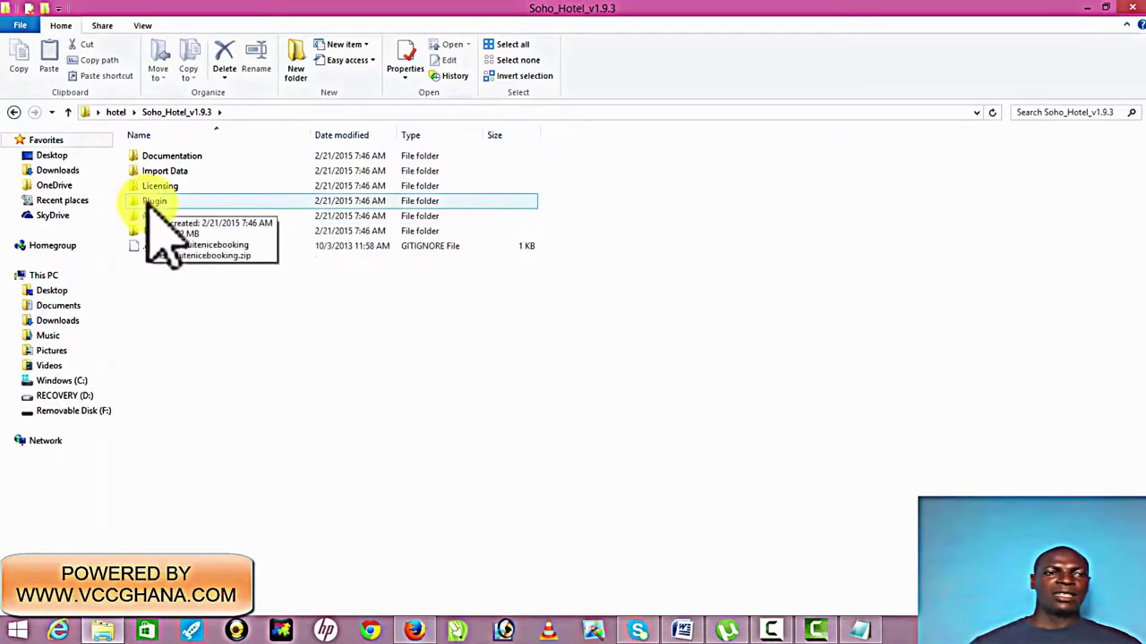
{"action": "left_click", "coordinate": [183, 185]}
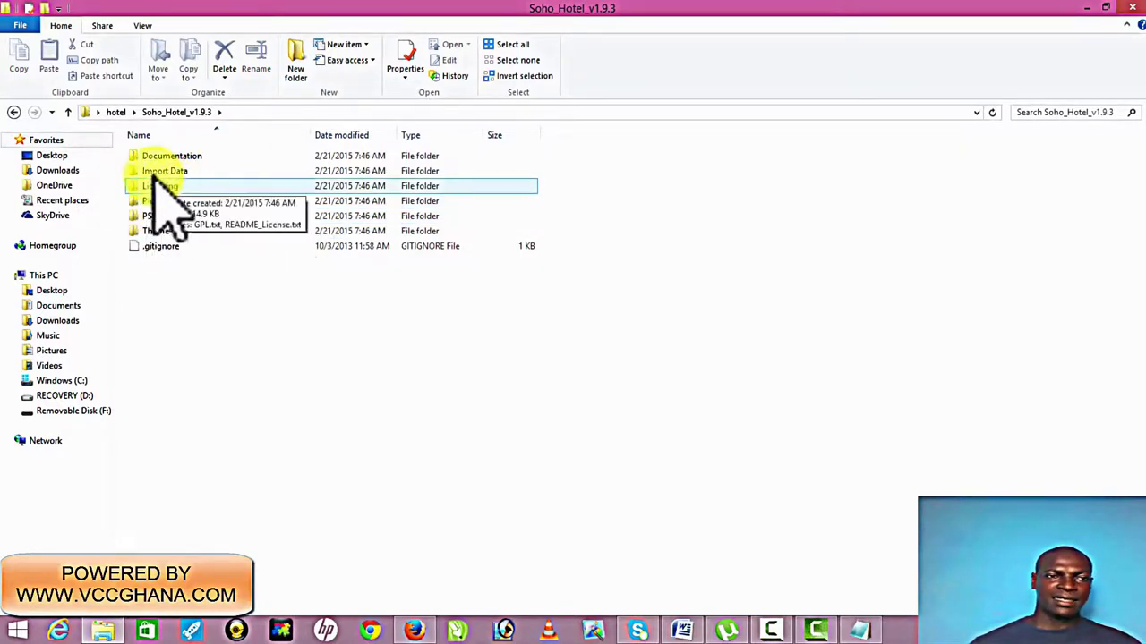
{"action": "left_click", "coordinate": [169, 171]}
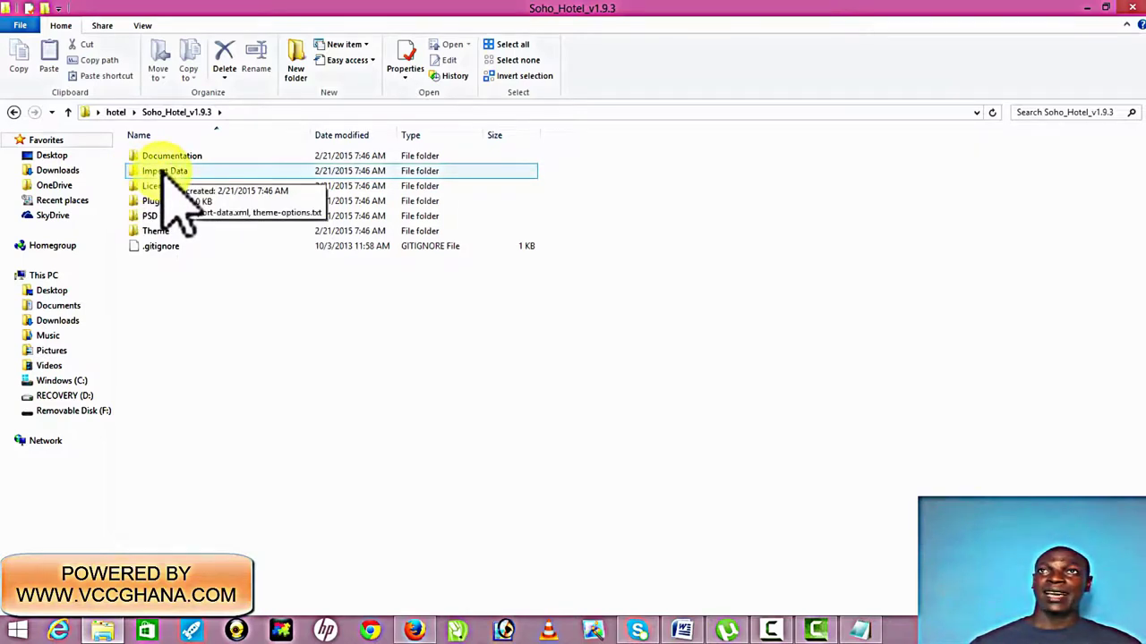
Step: Open READ_ME.html from the Documentation folder in the browser
{"action": "left_click", "coordinate": [176, 156]}
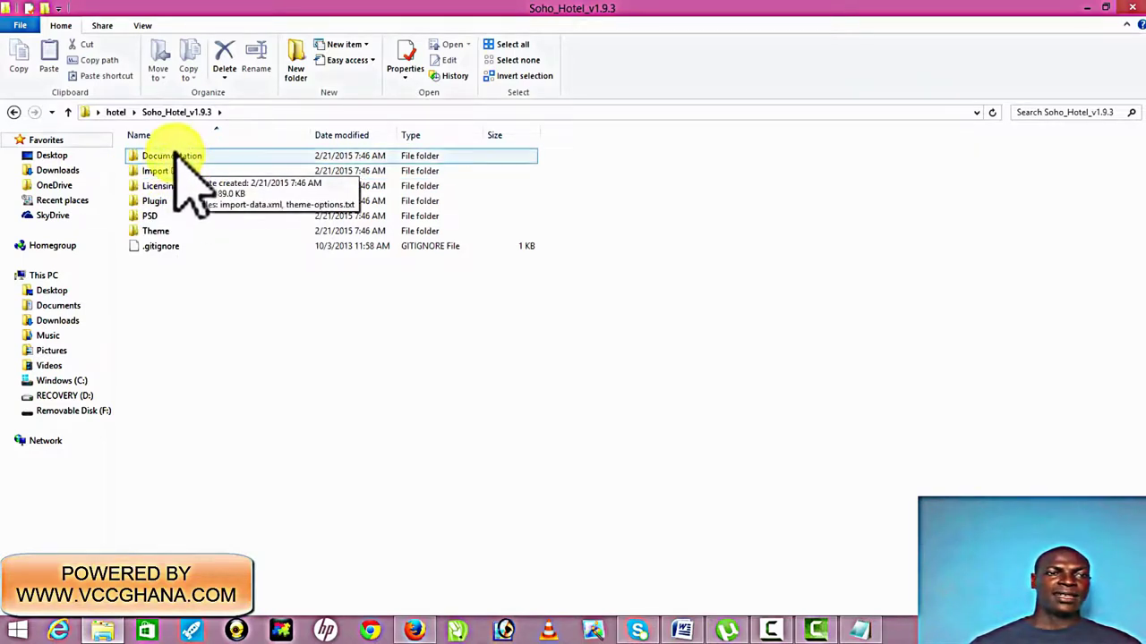
{"action": "double_click", "coordinate": [176, 156]}
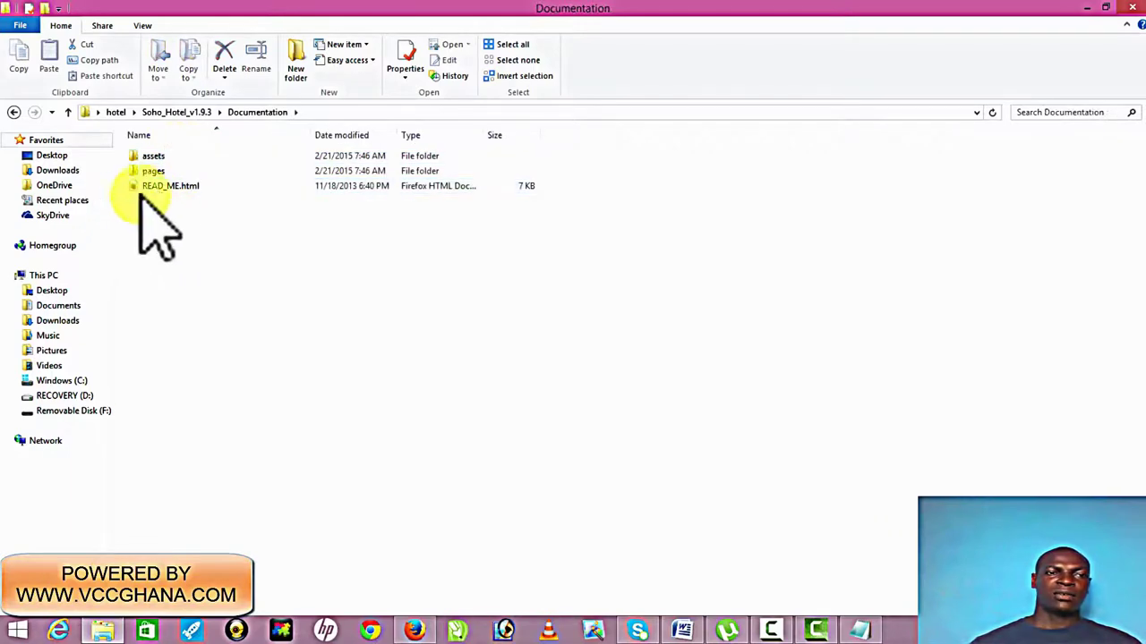
{"action": "left_click", "coordinate": [161, 186]}
{"action": "double_click", "coordinate": [161, 186]}
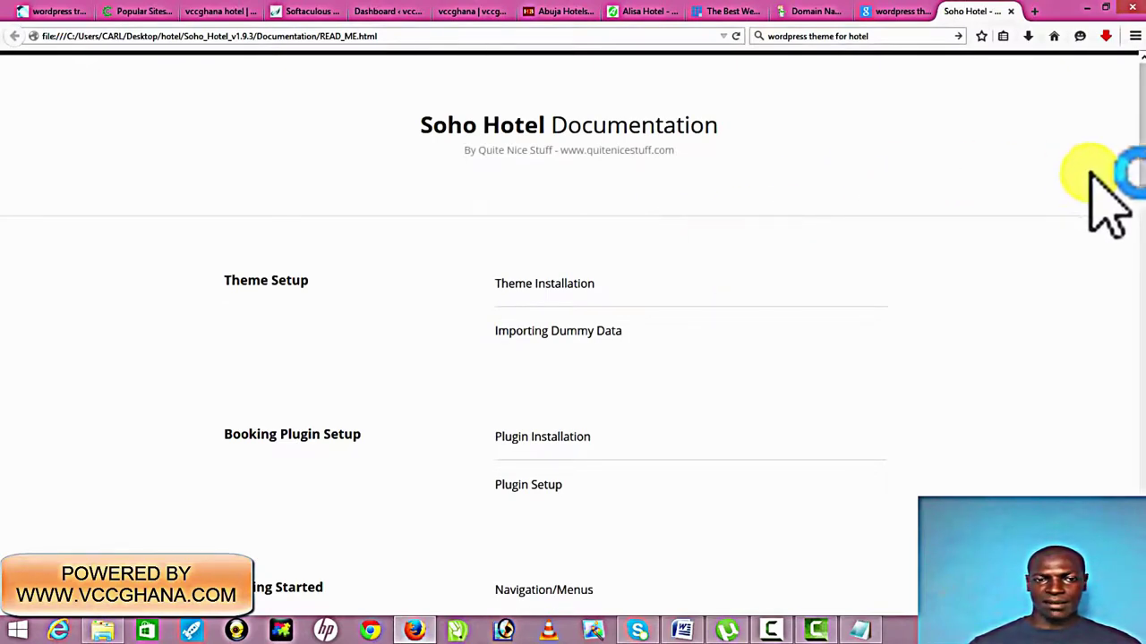
Step: Scroll through the Soho Hotel READ_ME guide's setup sections
{"action": "scroll", "coordinate": [1138, 116], "scroll_direction": "down", "scroll_amount": 2}
{"action": "left_click", "coordinate": [941, 77]}
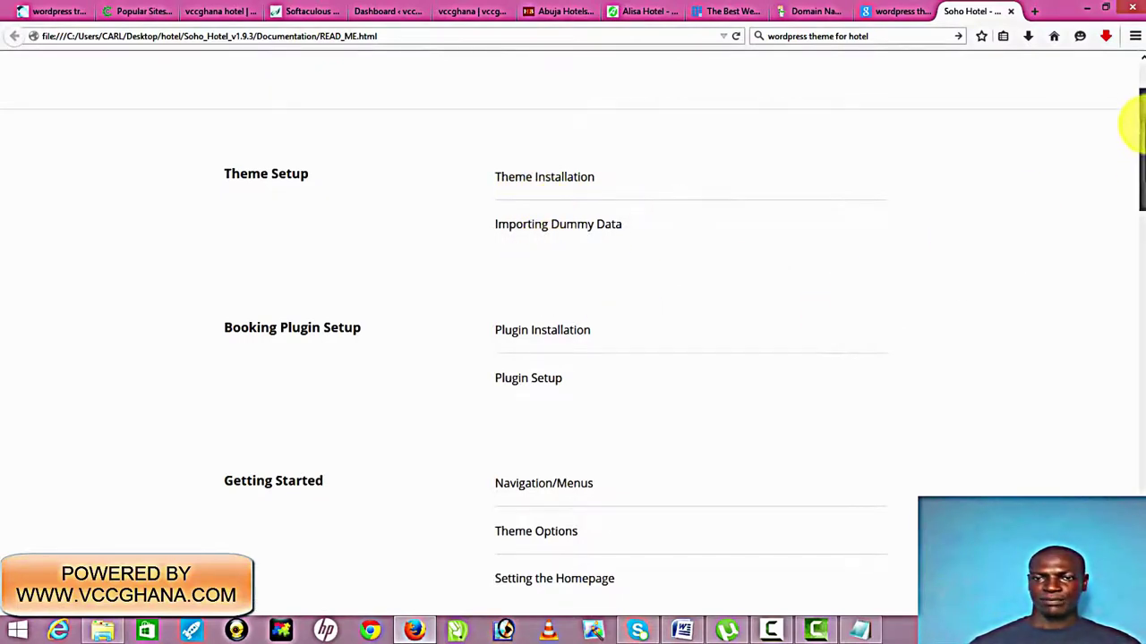
{"action": "scroll", "coordinate": [1135, 134], "scroll_direction": "down", "scroll_amount": 4}
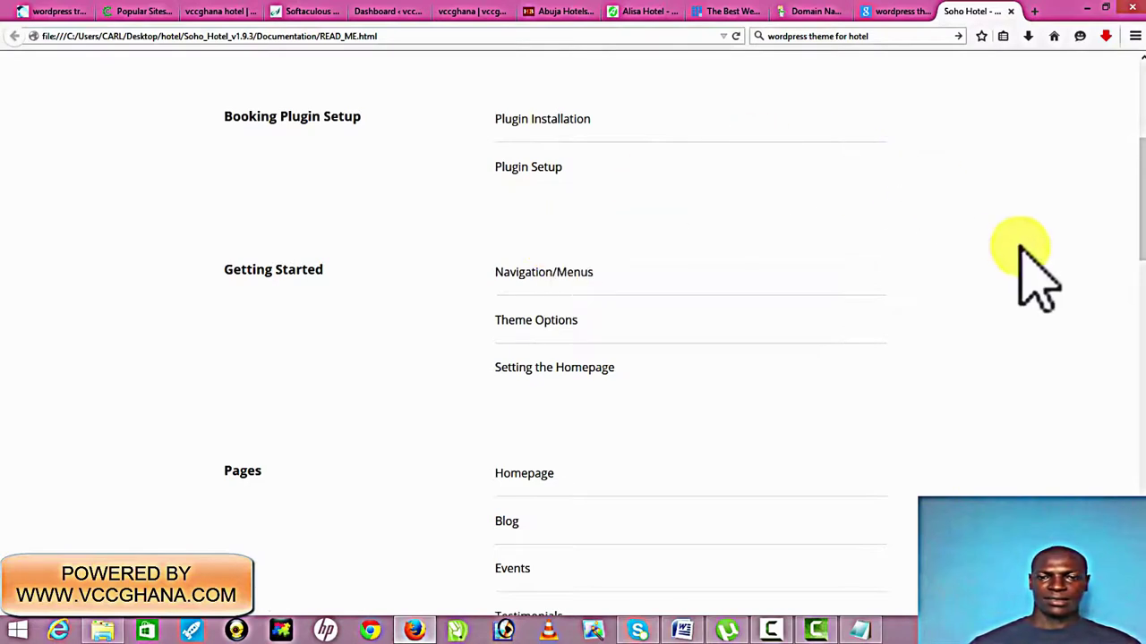
{"action": "left_click_drag", "start_coordinate": [1138, 217], "coordinate": [1133, 236]}
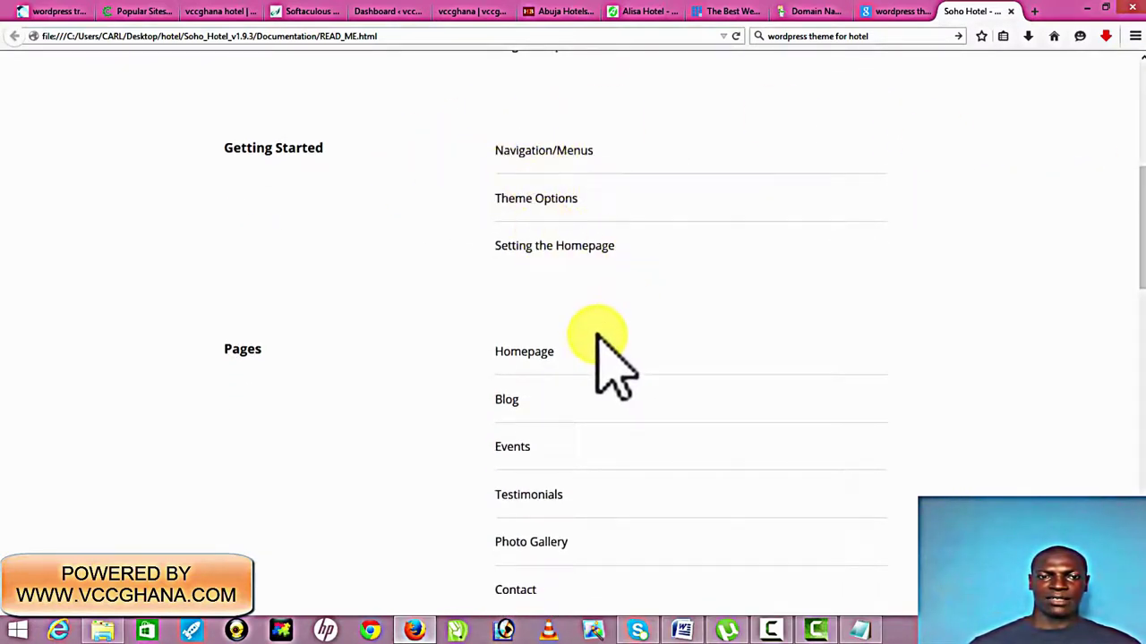
Step: Read the Homepage setup documentation, then return to the WordPress Dashboard
{"action": "left_click", "coordinate": [523, 352]}
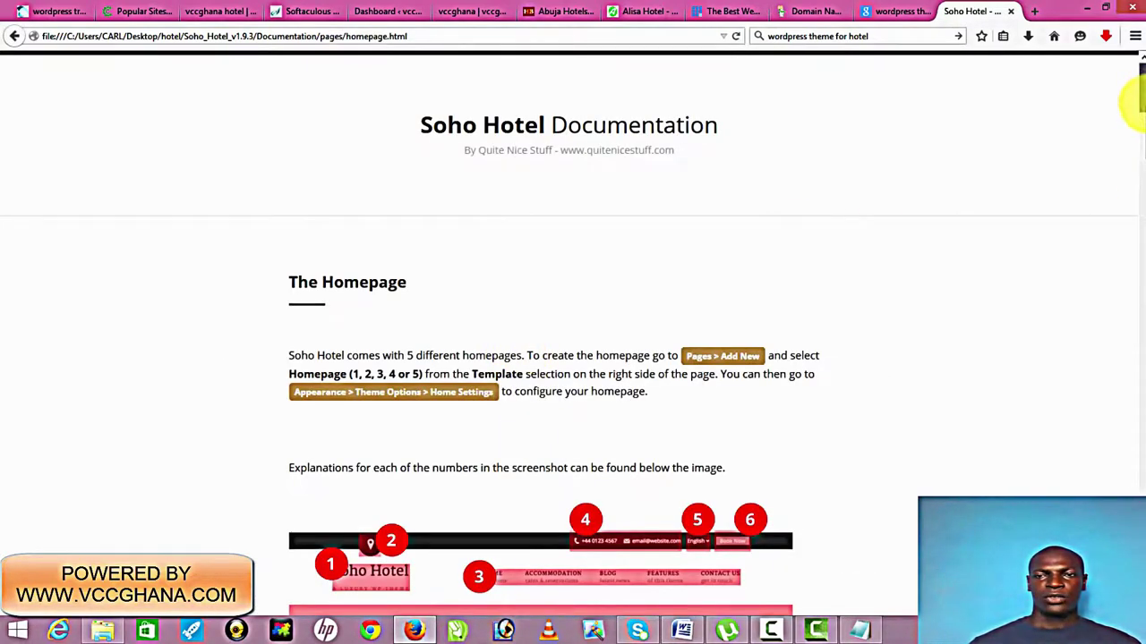
{"action": "scroll", "coordinate": [1128, 112], "scroll_direction": "down", "scroll_amount": 1}
{"action": "left_click_drag", "start_coordinate": [1138, 93], "coordinate": [1125, 133]}
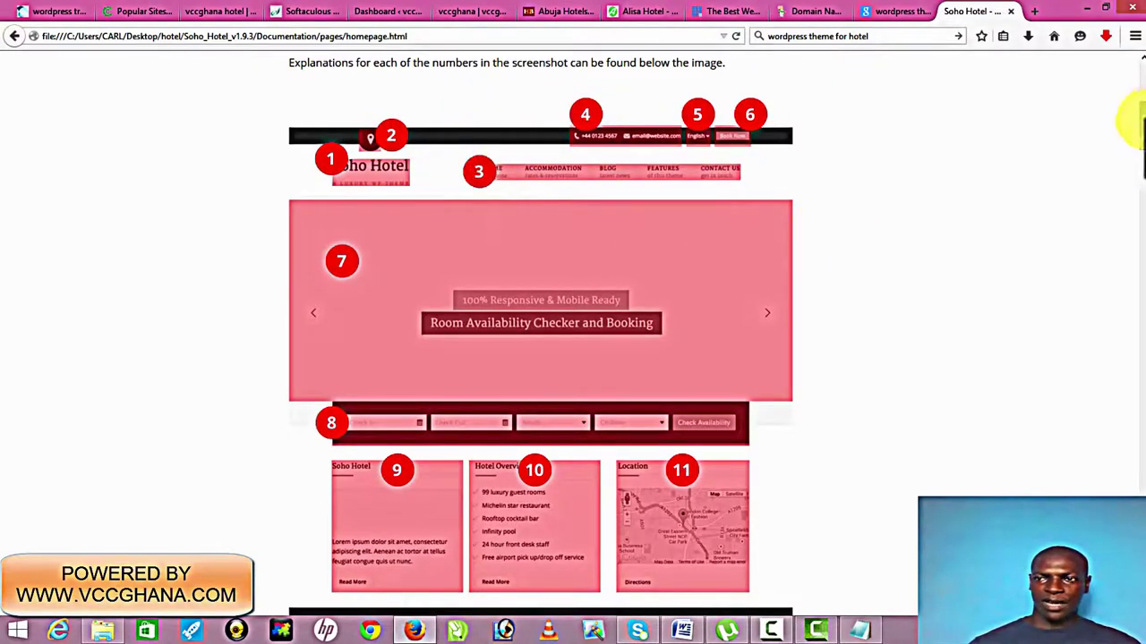
{"action": "left_click_drag", "start_coordinate": [1140, 125], "coordinate": [1140, 223]}
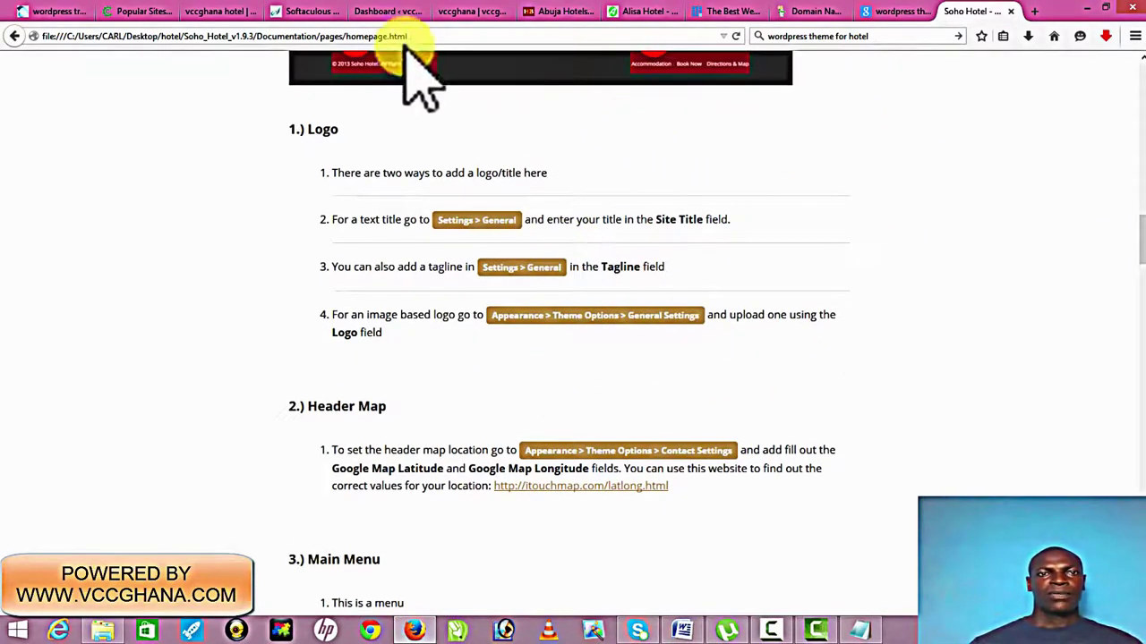
{"action": "left_click", "coordinate": [384, 12]}
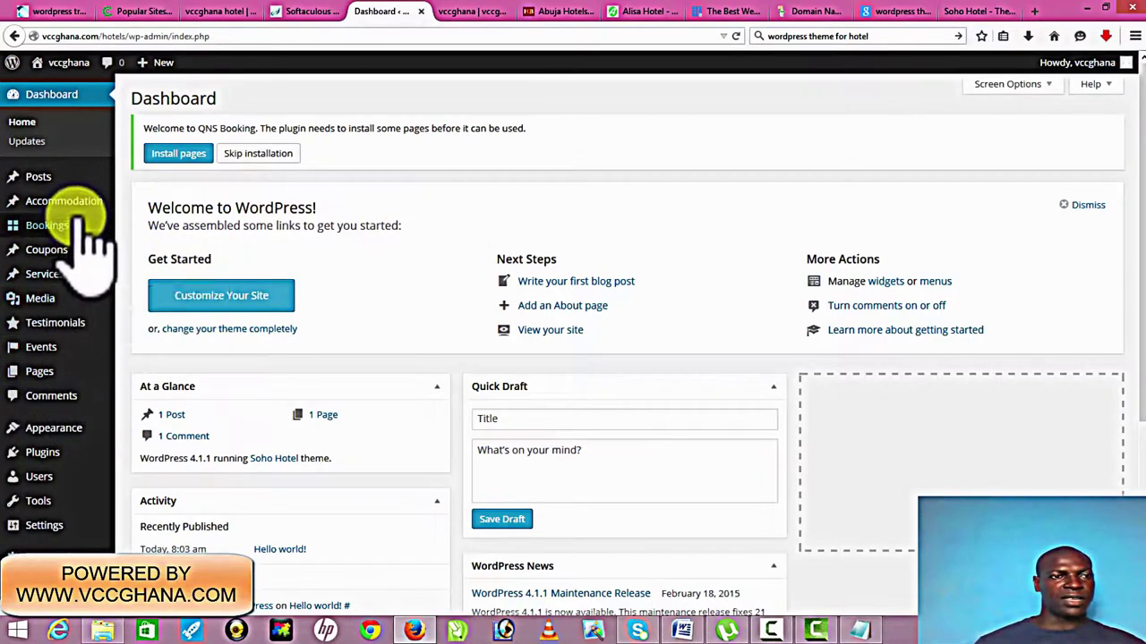
Step: Create a new page titled 'Home' using the Homepage 1 template
{"action": "mouse_move", "coordinate": [59, 204]}
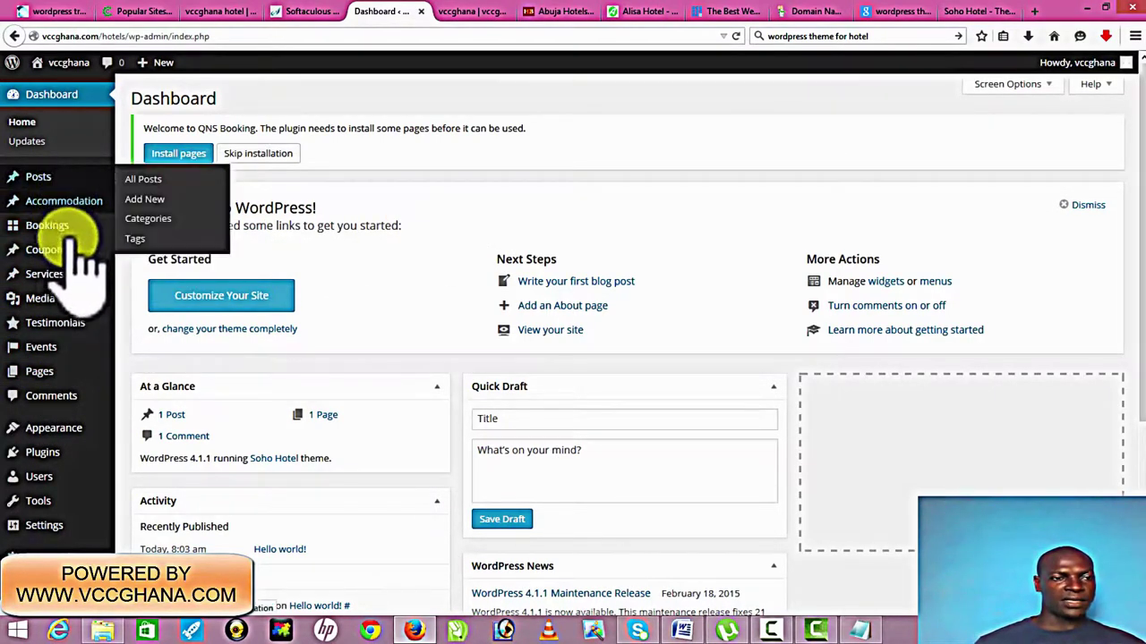
{"action": "mouse_move", "coordinate": [53, 374]}
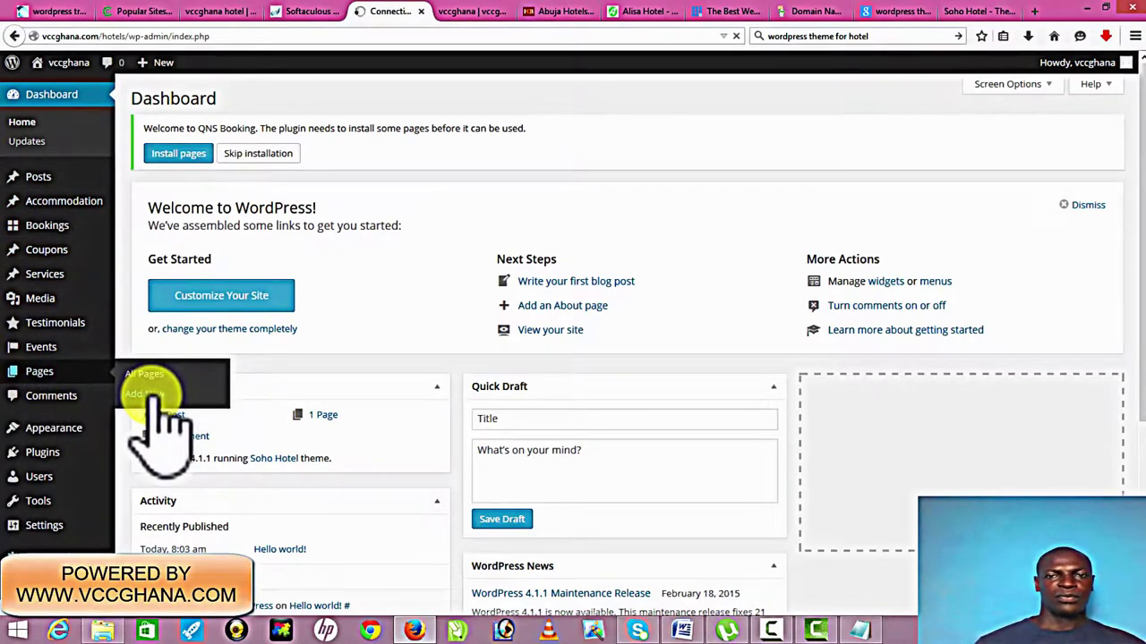
{"action": "left_click", "coordinate": [143, 394]}
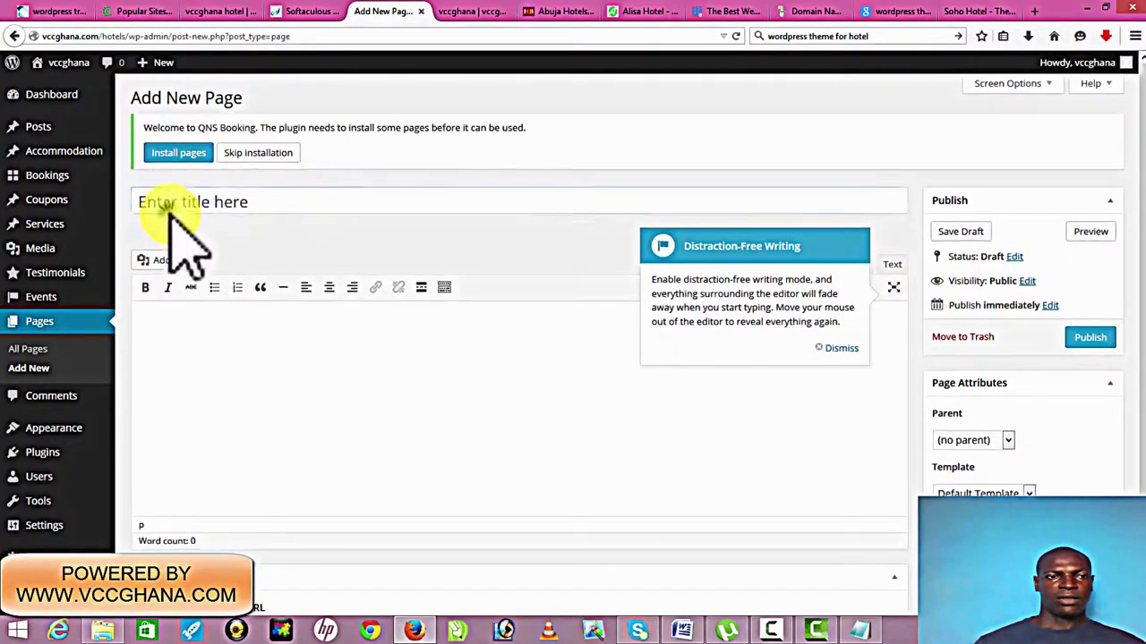
{"action": "left_click", "coordinate": [176, 199]}
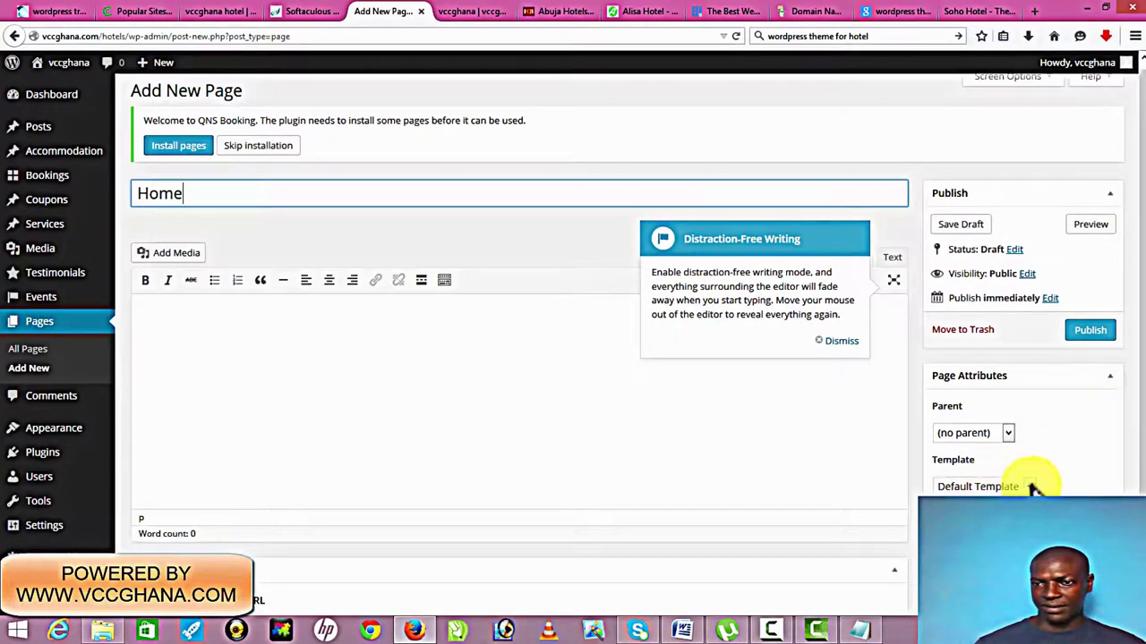
{"action": "left_click", "coordinate": [1034, 488]}
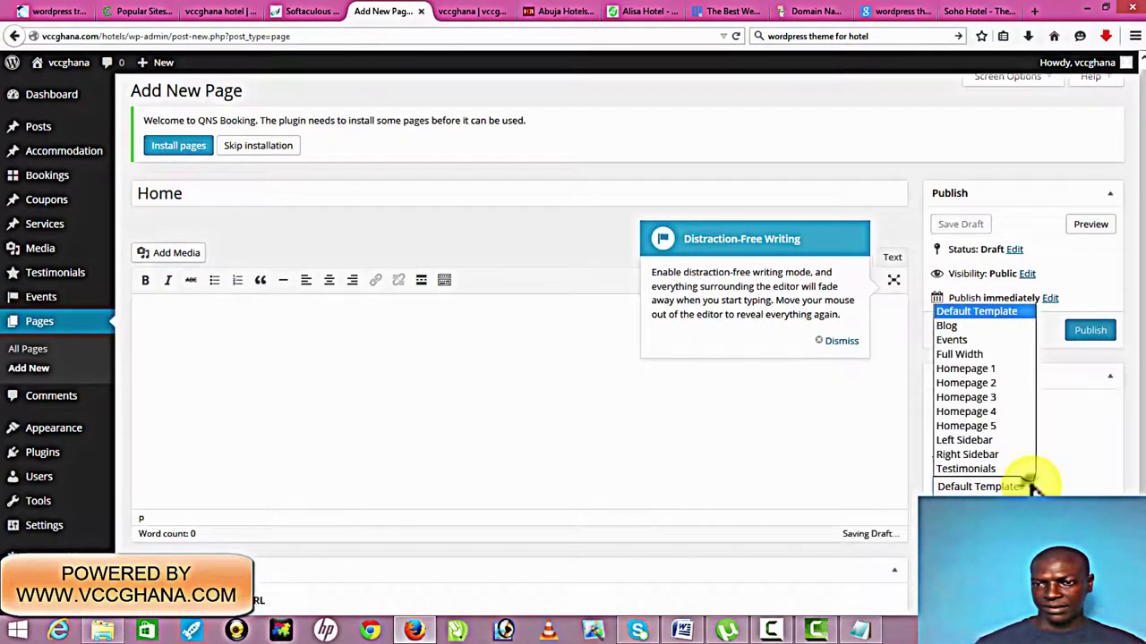
{"action": "left_click", "coordinate": [994, 368]}
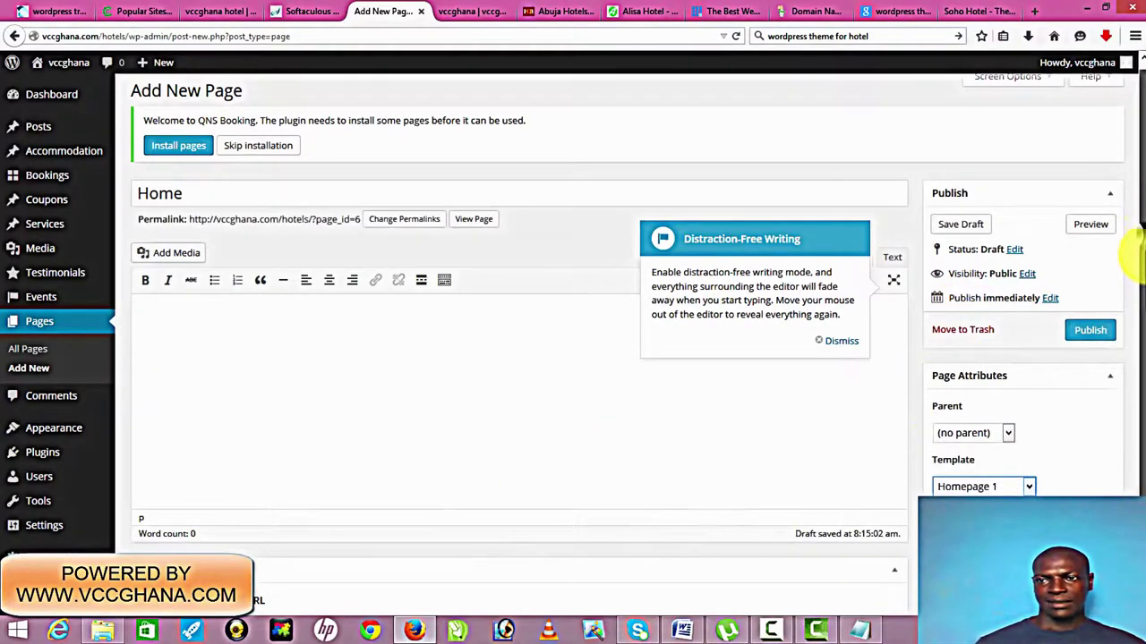
{"action": "left_click_drag", "start_coordinate": [1136, 258], "coordinate": [1139, 367]}
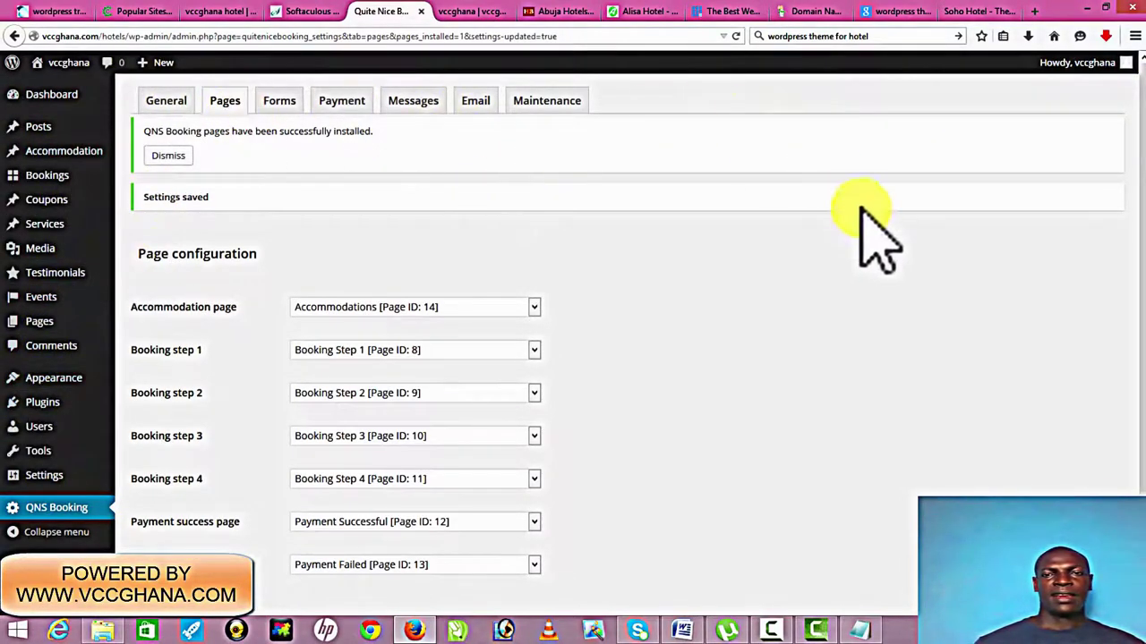
Step: Scroll the QNS Booking Pages settings to review the assigned accommodation, booking step and payment pages
{"action": "left_click_drag", "start_coordinate": [1140, 190], "coordinate": [1141, 291]}
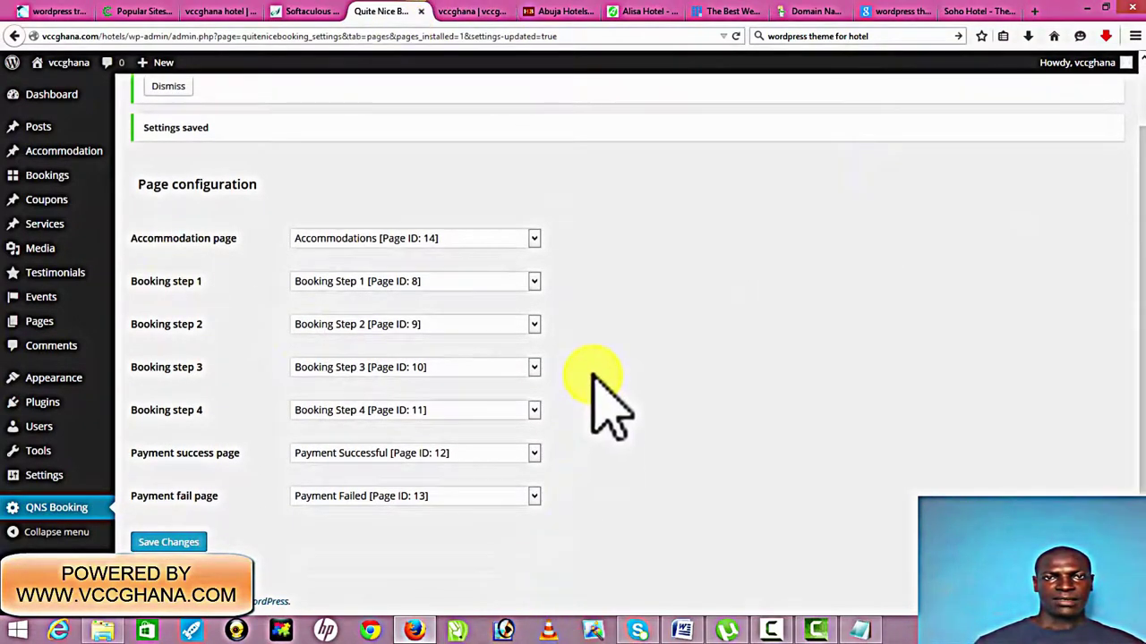
Step: Close the Google, GoDaddy, Bluehost, Alisa Hotel and Abuja Hotels tabs, then view the vccghana hotel tab
{"action": "left_click", "coordinate": [891, 11]}
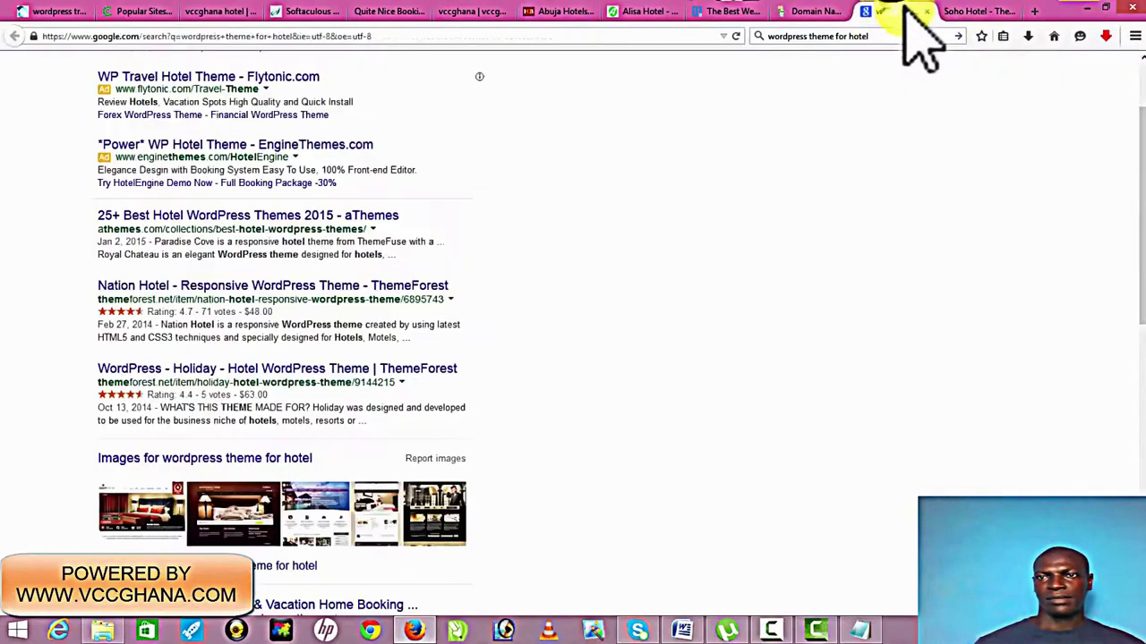
{"action": "left_click", "coordinate": [926, 12]}
{"action": "left_click", "coordinate": [900, 11]}
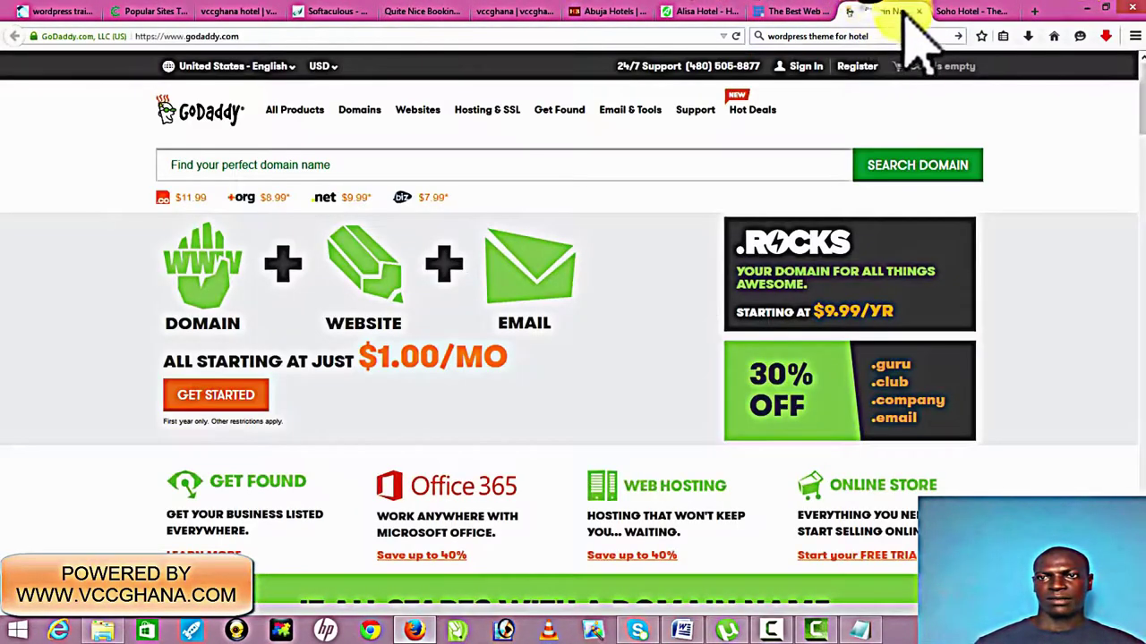
{"action": "left_click", "coordinate": [923, 11]}
{"action": "left_click", "coordinate": [859, 11]}
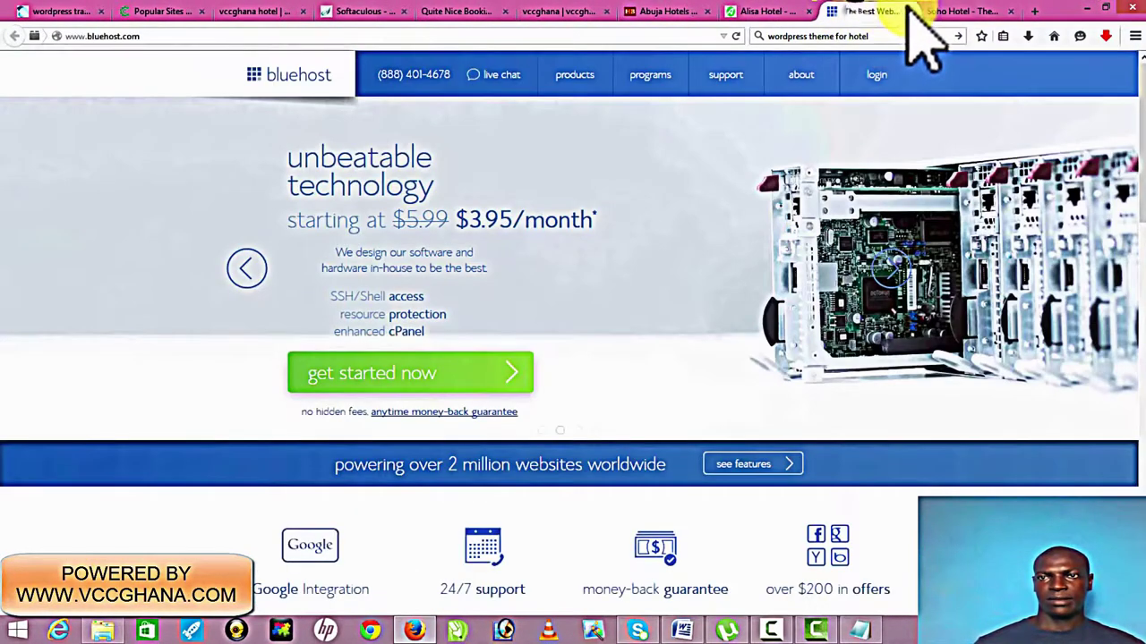
{"action": "left_click", "coordinate": [913, 11]}
{"action": "left_click", "coordinate": [792, 13]}
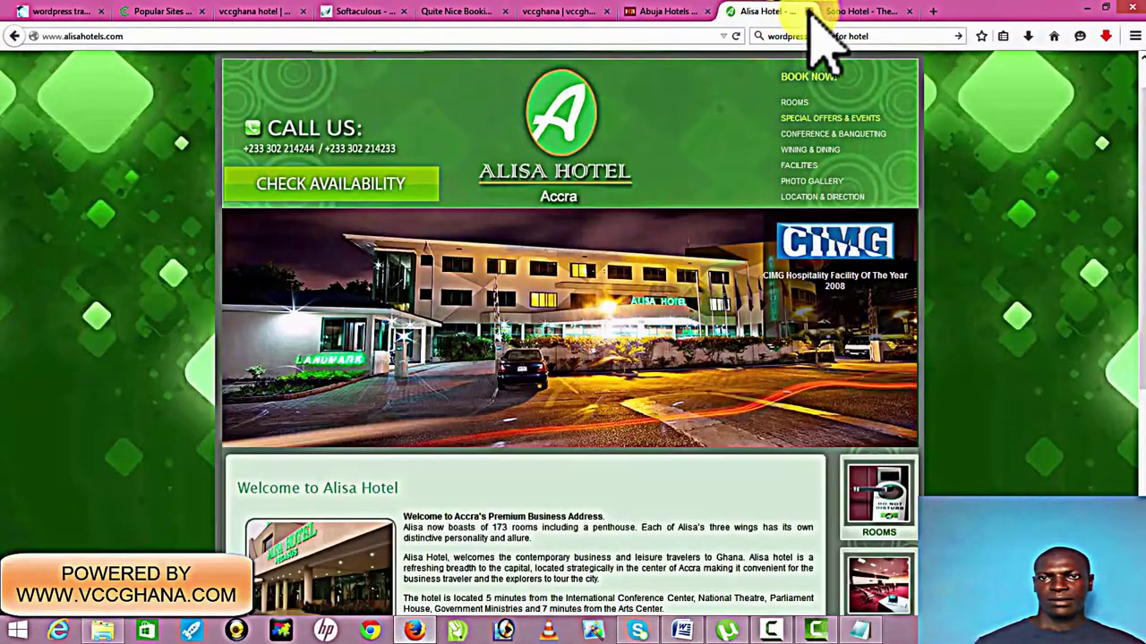
{"action": "left_click", "coordinate": [808, 10]}
{"action": "left_click", "coordinate": [694, 12]}
{"action": "left_click", "coordinate": [707, 11]}
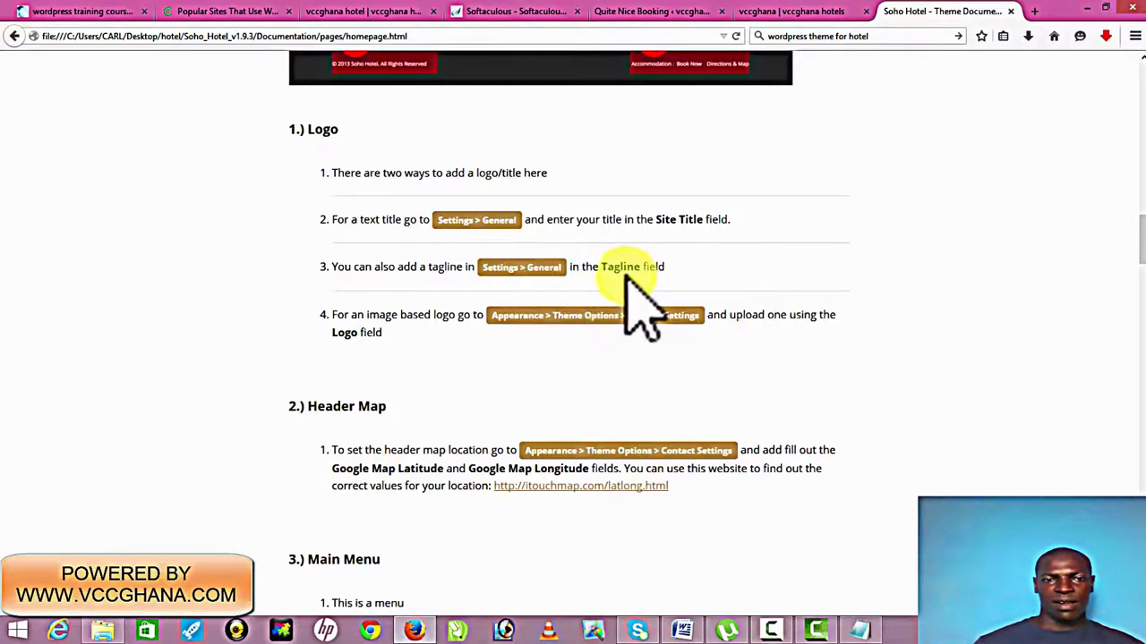
{"action": "left_click_drag", "start_coordinate": [1140, 241], "coordinate": [1139, 287]}
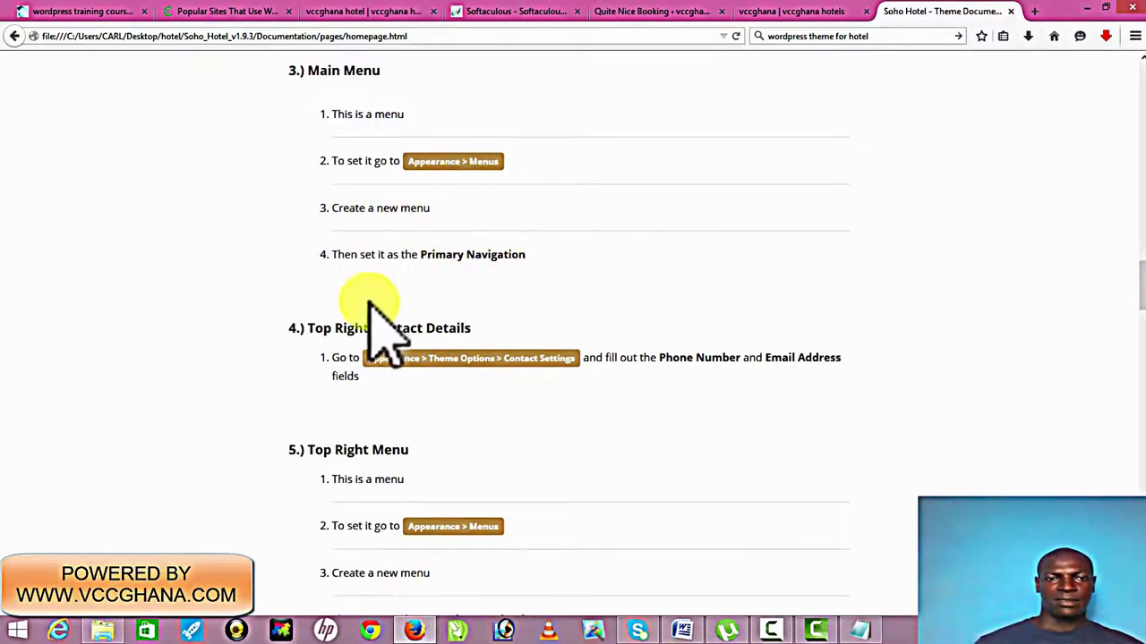
{"action": "left_click", "coordinate": [363, 11]}
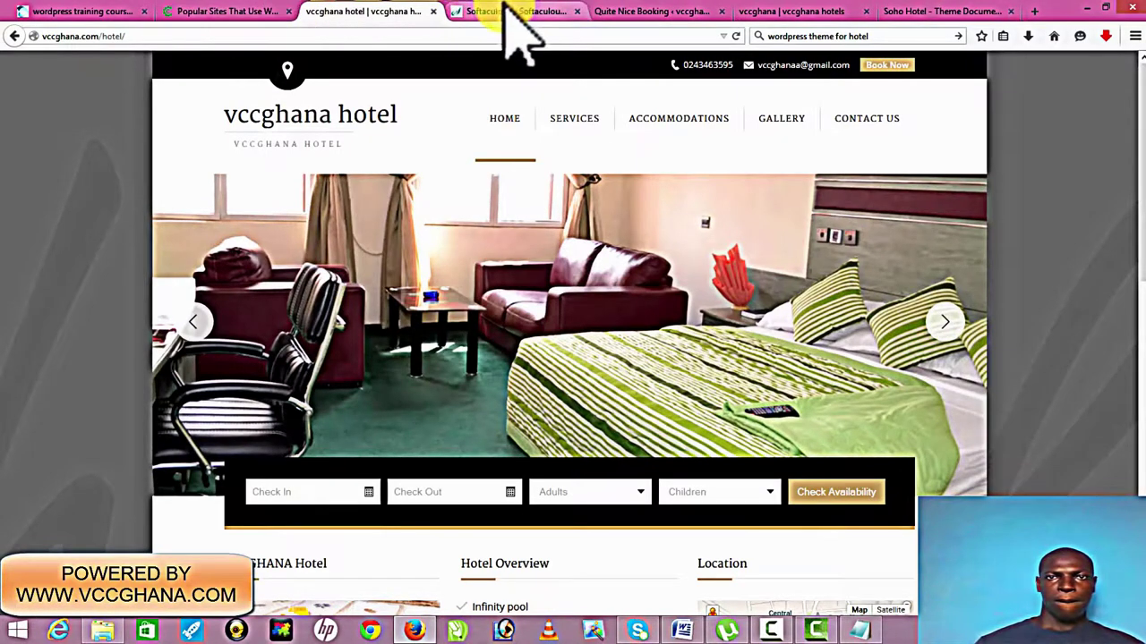
Step: From the Quite Nice Booking tab, go to Settings > Reading in the admin sidebar
{"action": "left_click", "coordinate": [506, 11]}
{"action": "left_click", "coordinate": [626, 13]}
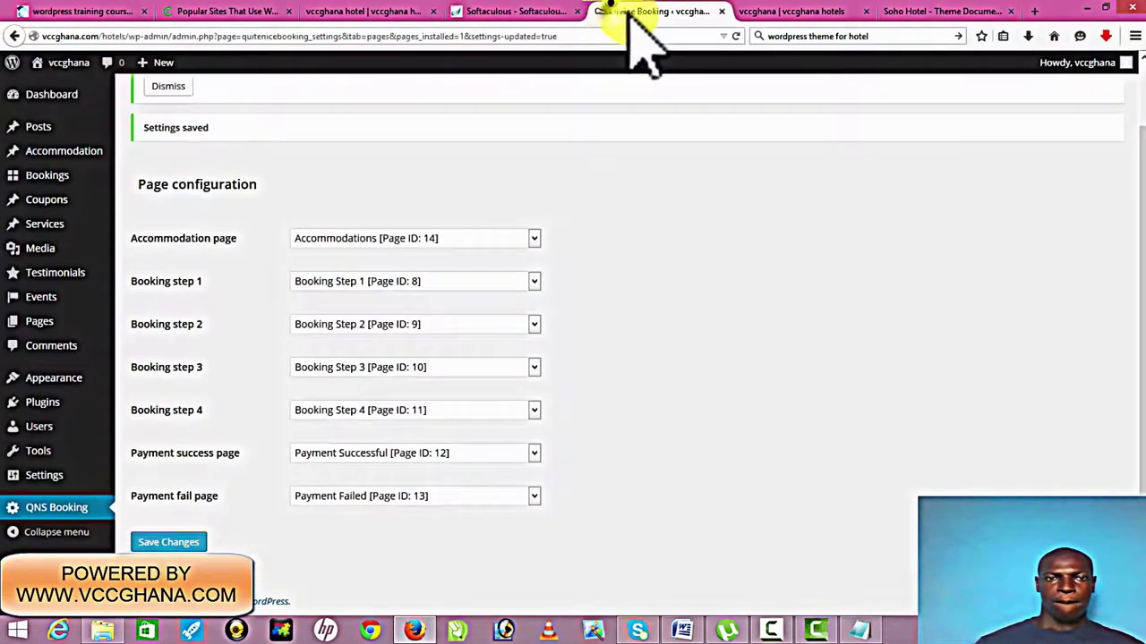
{"action": "scroll", "coordinate": [1132, 161], "scroll_direction": "up", "scroll_amount": 2}
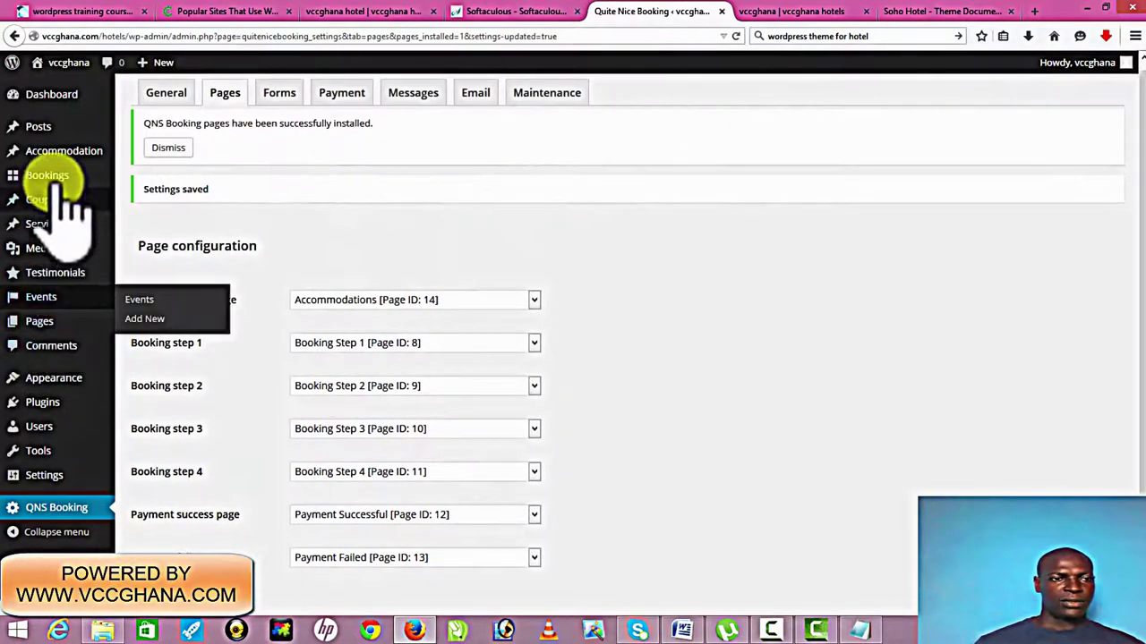
{"action": "mouse_move", "coordinate": [55, 186]}
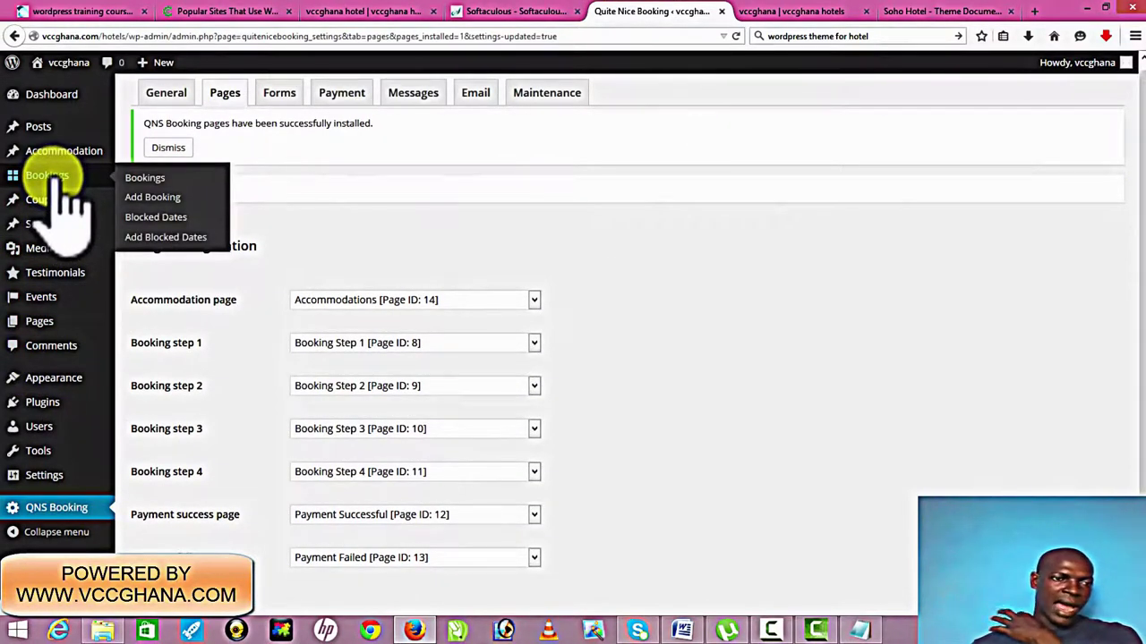
{"action": "mouse_move", "coordinate": [71, 487]}
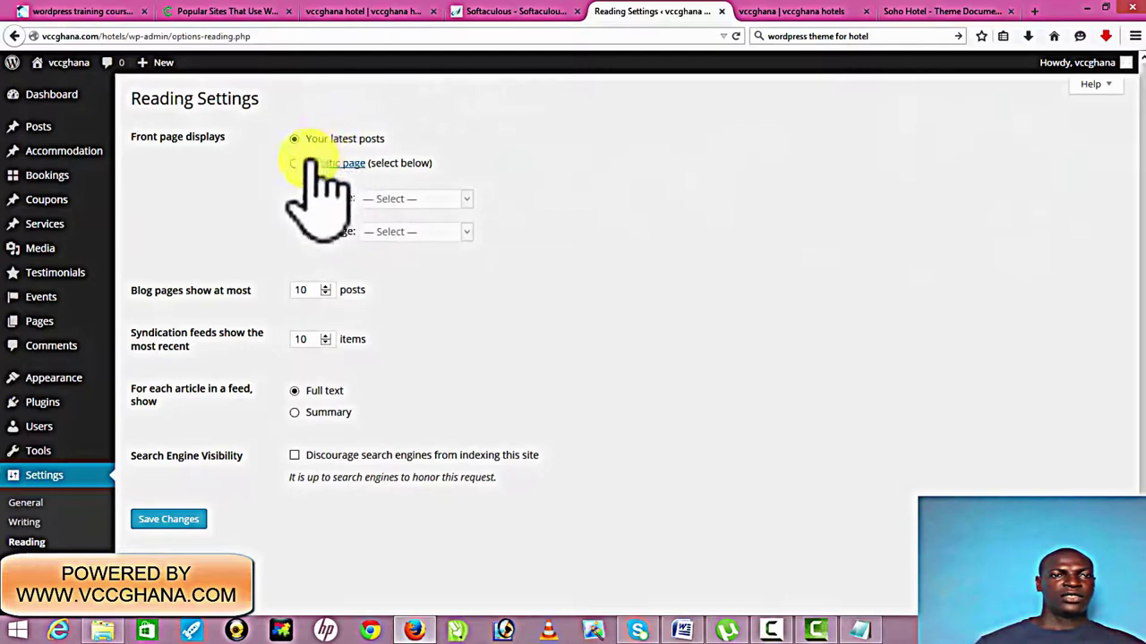
Step: Set the front page to the static Home page, save, and view the live site
{"action": "left_click", "coordinate": [831, 10]}
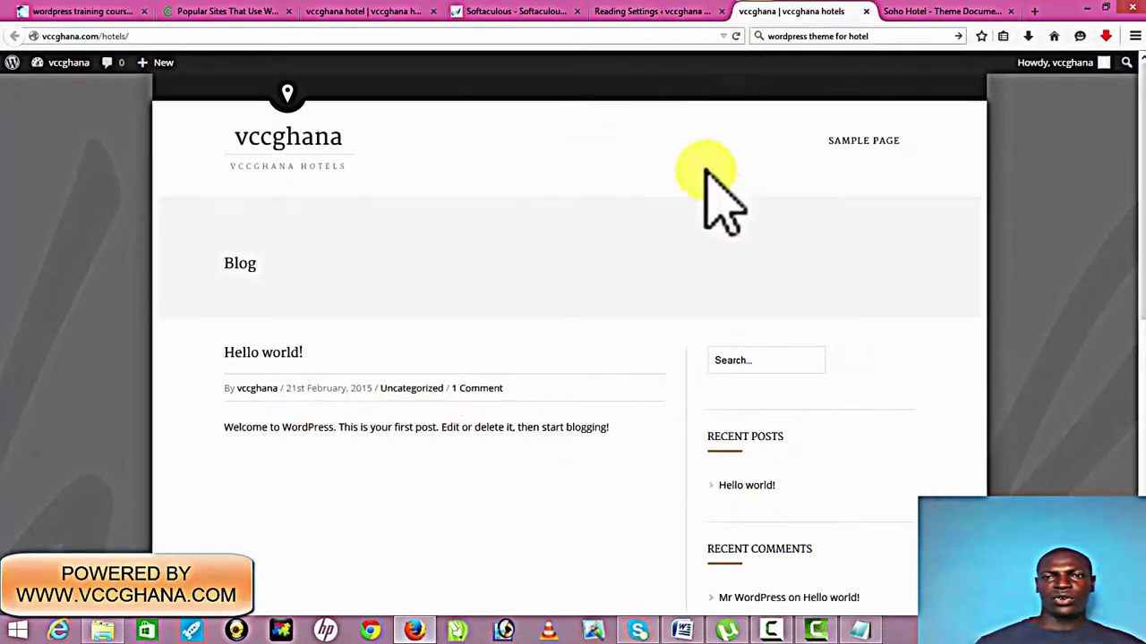
{"action": "left_click", "coordinate": [653, 11]}
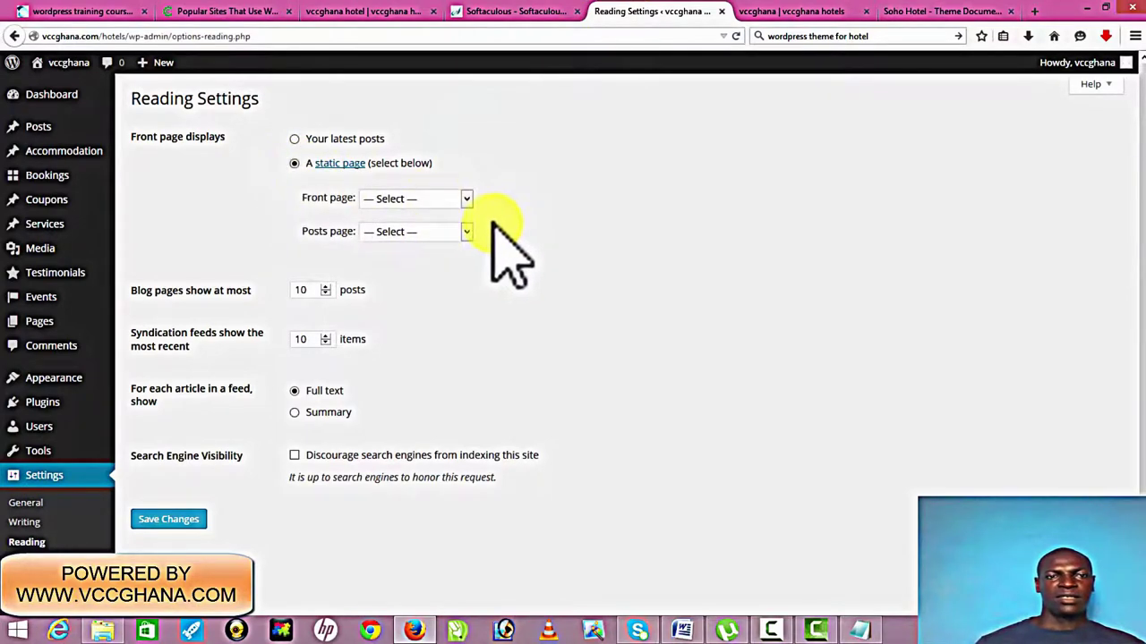
{"action": "left_click", "coordinate": [467, 198]}
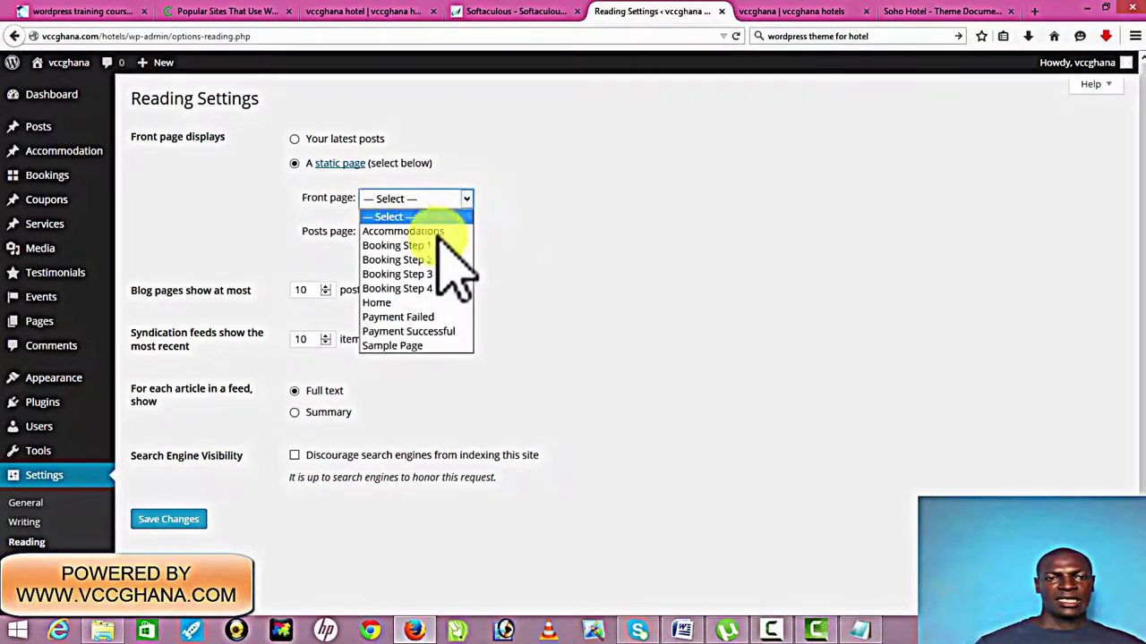
{"action": "left_click", "coordinate": [417, 303]}
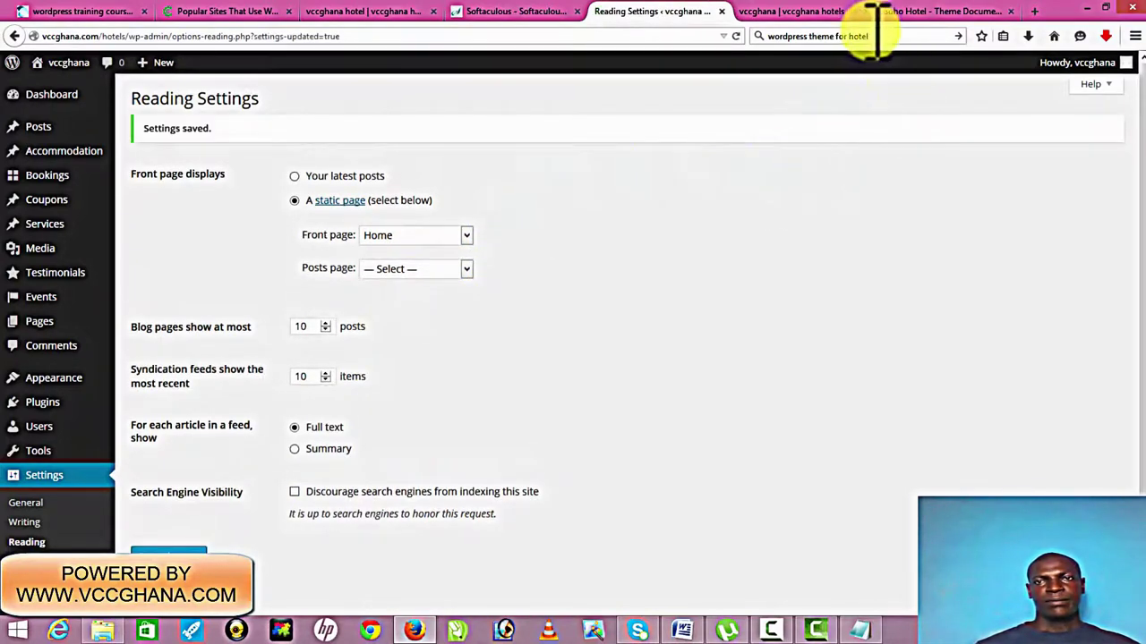
{"action": "left_click", "coordinate": [792, 13]}
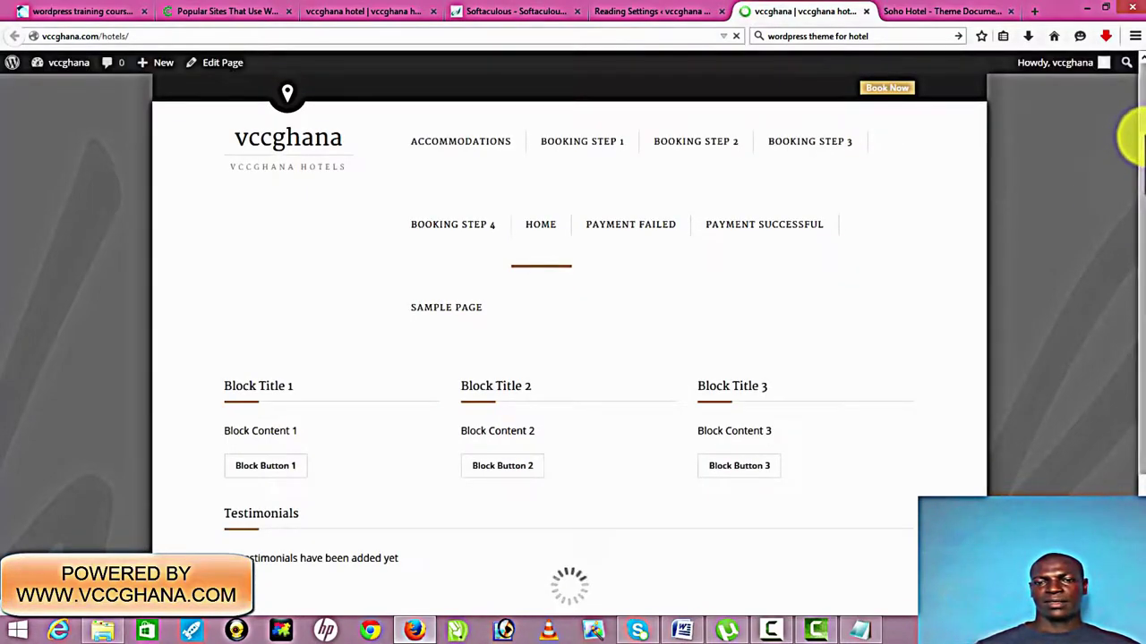
Step: Go back to the saved Reading Settings, which show Home as the static front page
{"action": "left_click_drag", "start_coordinate": [1133, 136], "coordinate": [1106, 140]}
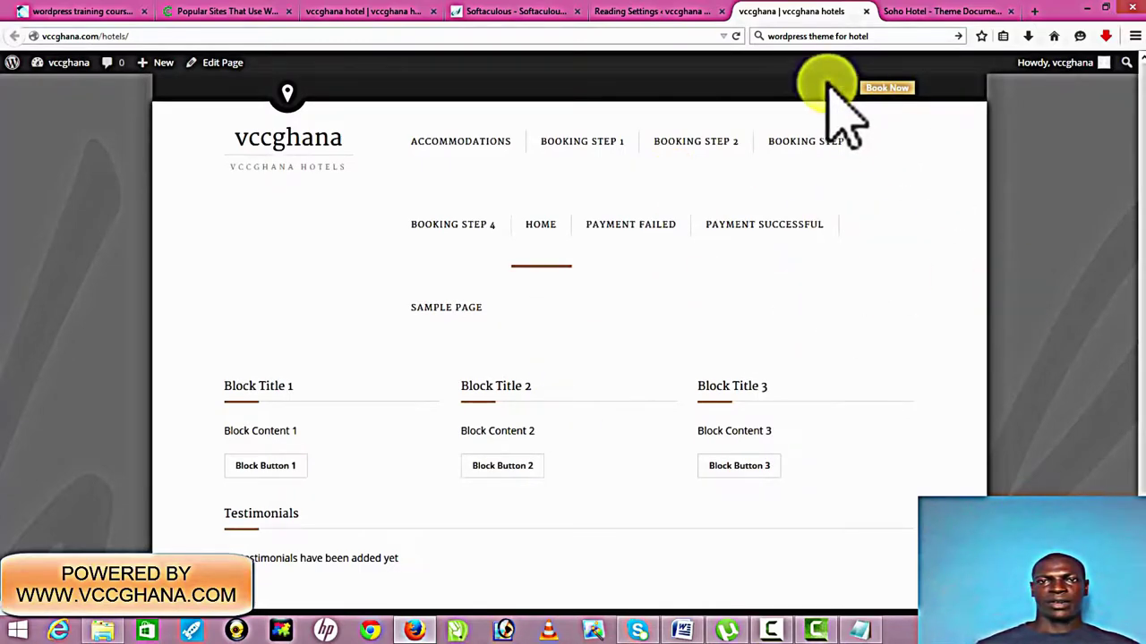
{"action": "left_click", "coordinate": [658, 10]}
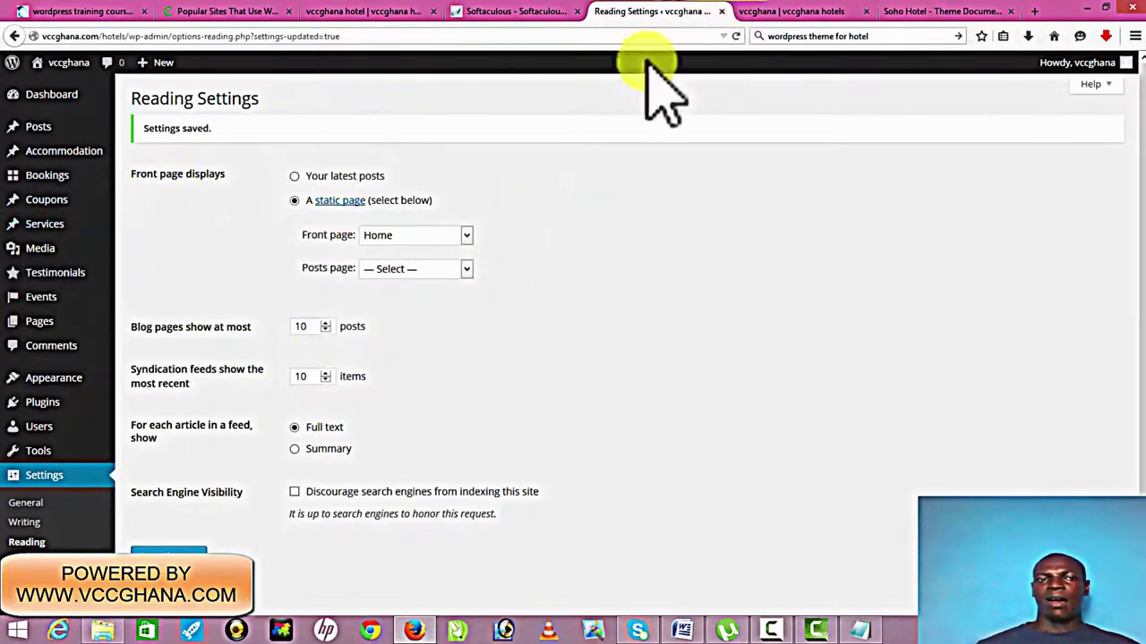
{"action": "mouse_move", "coordinate": [79, 383]}
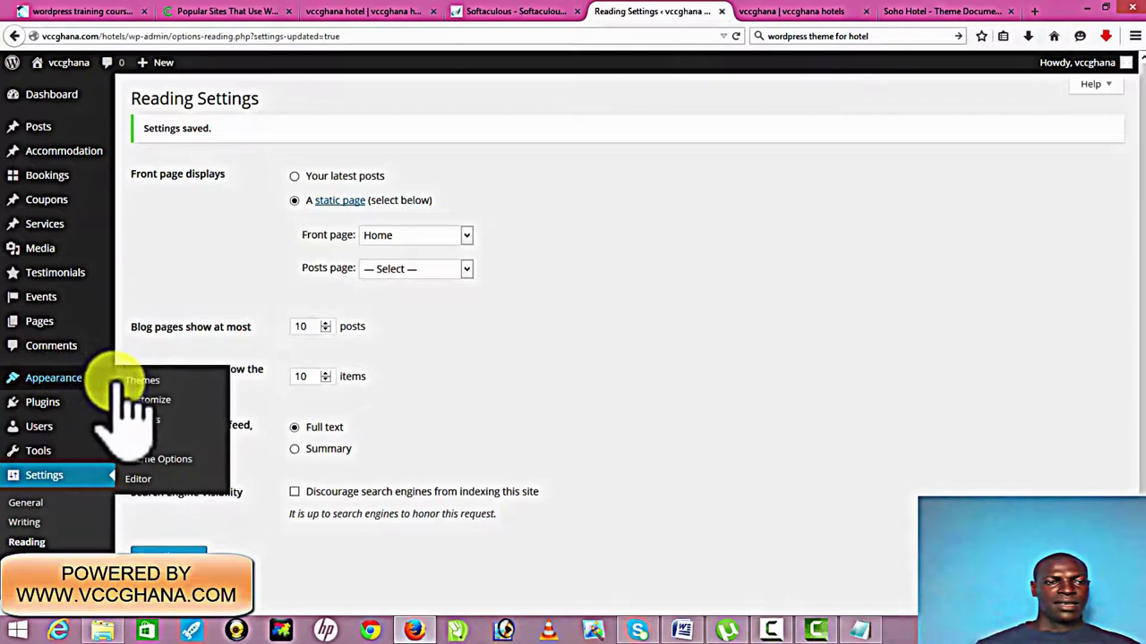
Step: Open the Soho Hotel Theme Options and select the existing Footer Message text
{"action": "left_click", "coordinate": [168, 458]}
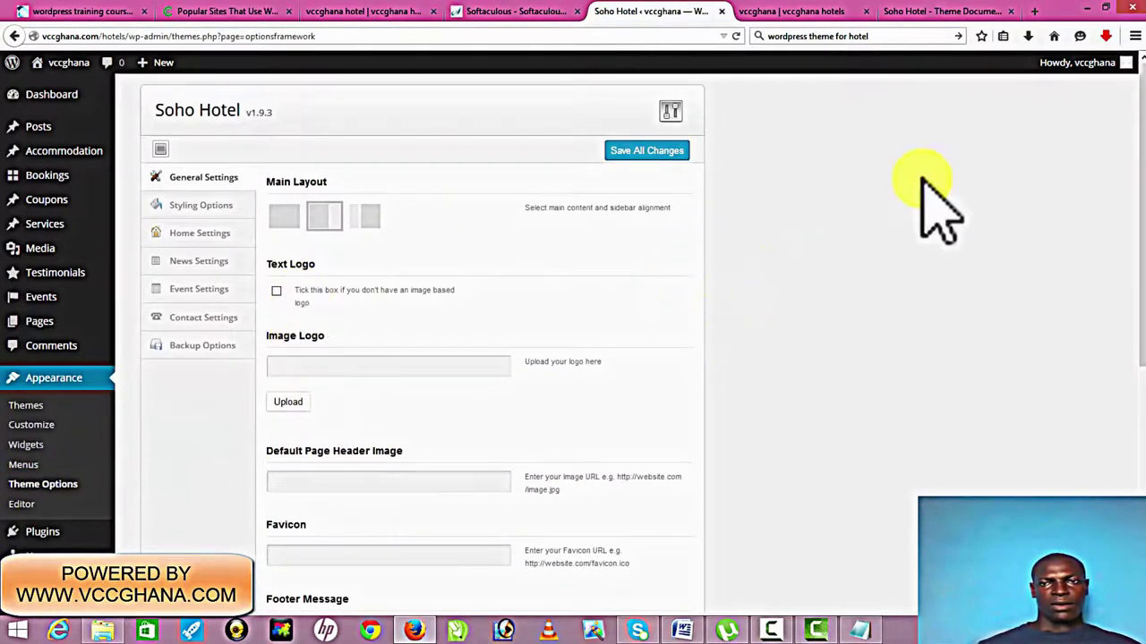
{"action": "left_click_drag", "start_coordinate": [1142, 126], "coordinate": [1142, 136]}
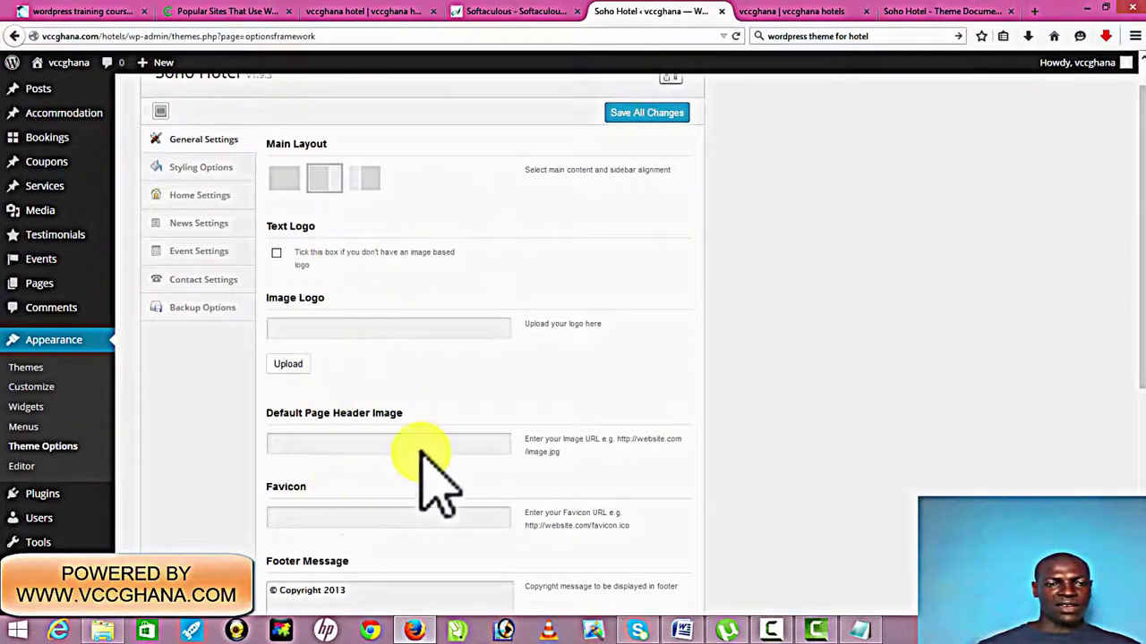
{"action": "left_click_drag", "start_coordinate": [1141, 183], "coordinate": [1130, 324]}
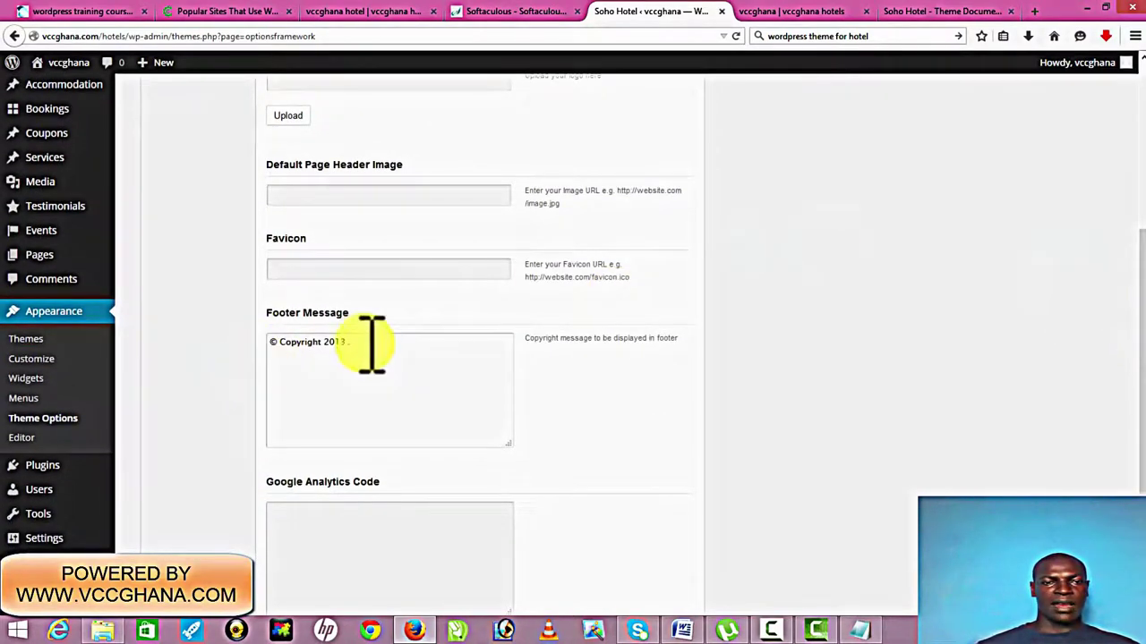
{"action": "left_click_drag", "start_coordinate": [363, 348], "coordinate": [268, 345]}
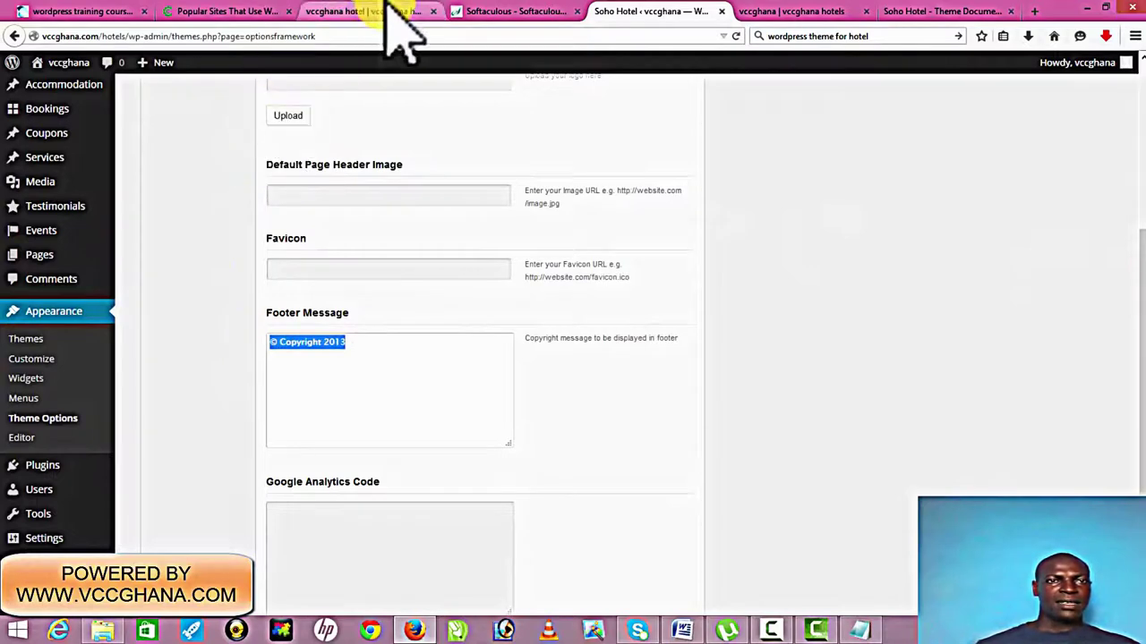
Step: Copy the footer copyright line from the reference hotel site
{"action": "left_click", "coordinate": [376, 11]}
{"action": "left_click_drag", "start_coordinate": [1135, 98], "coordinate": [1139, 448]}
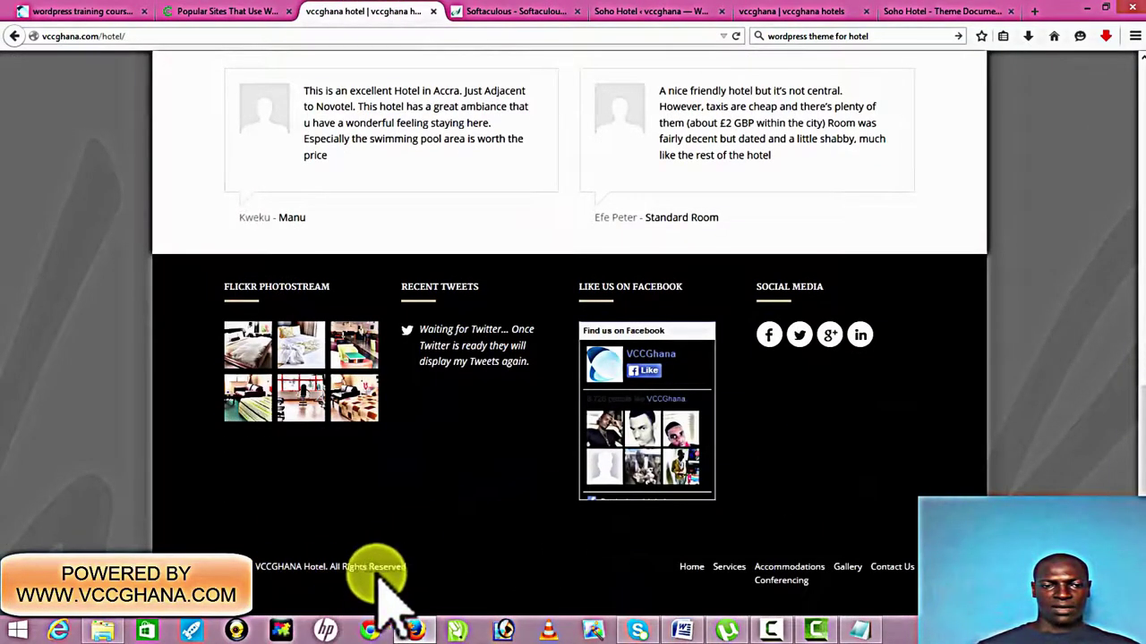
{"action": "triple_click", "coordinate": [240, 566]}
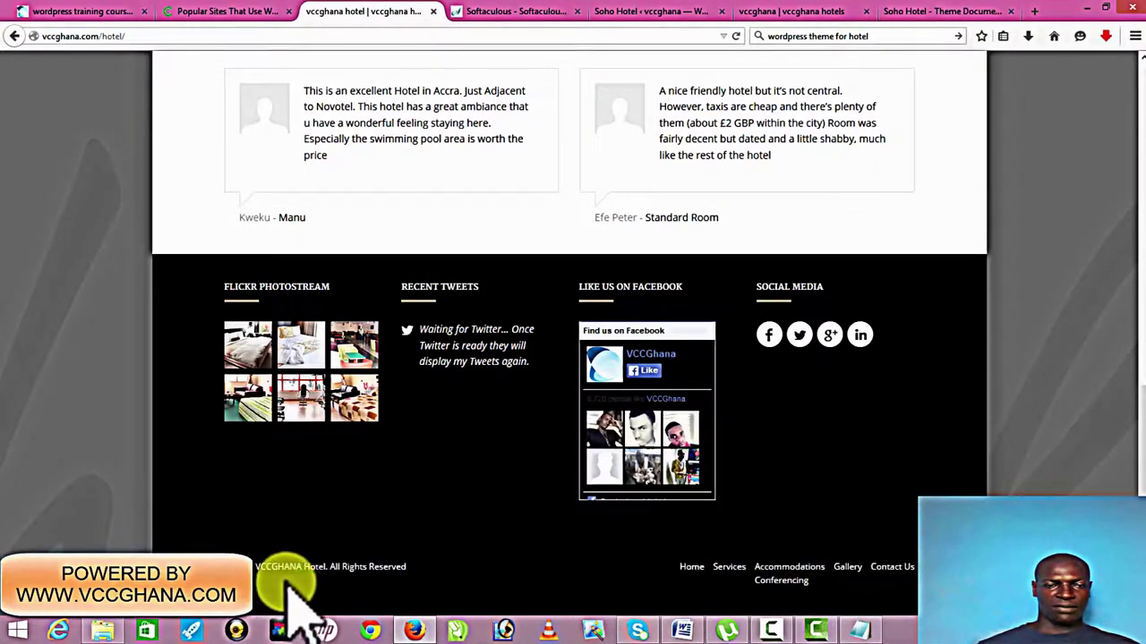
{"action": "left_click", "coordinate": [219, 556]}
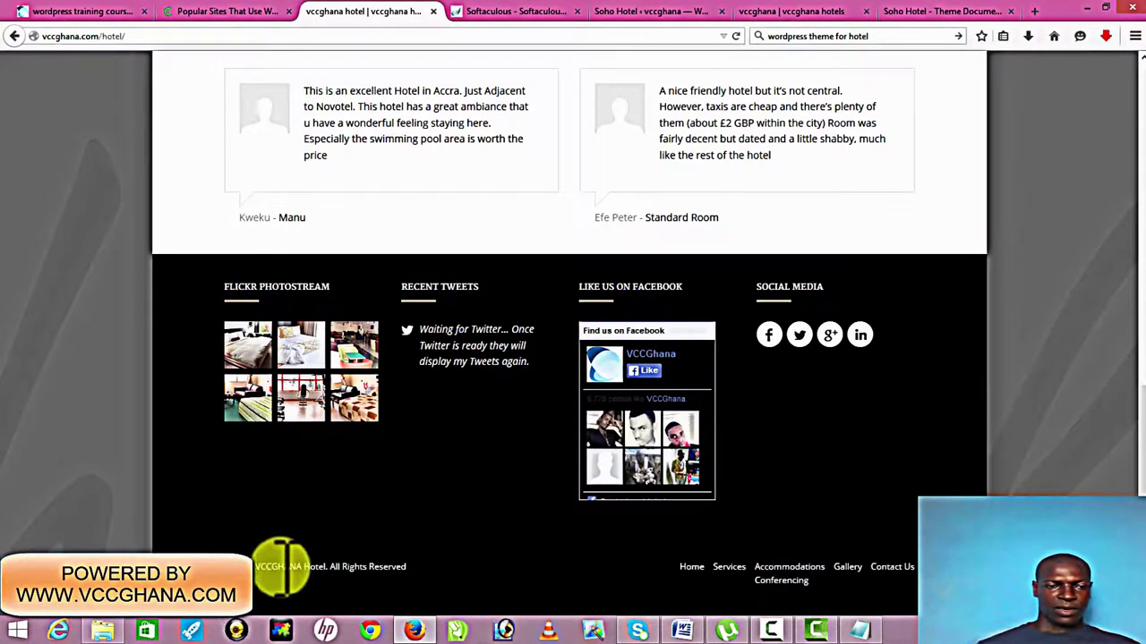
{"action": "triple_click", "coordinate": [230, 553]}
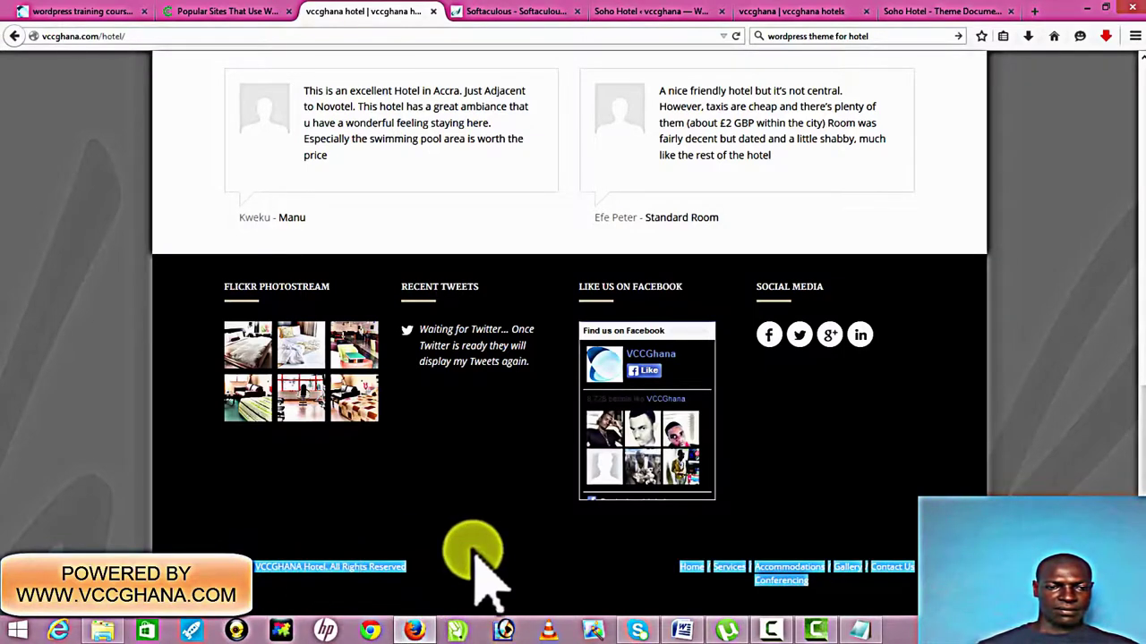
{"action": "left_click", "coordinate": [434, 591]}
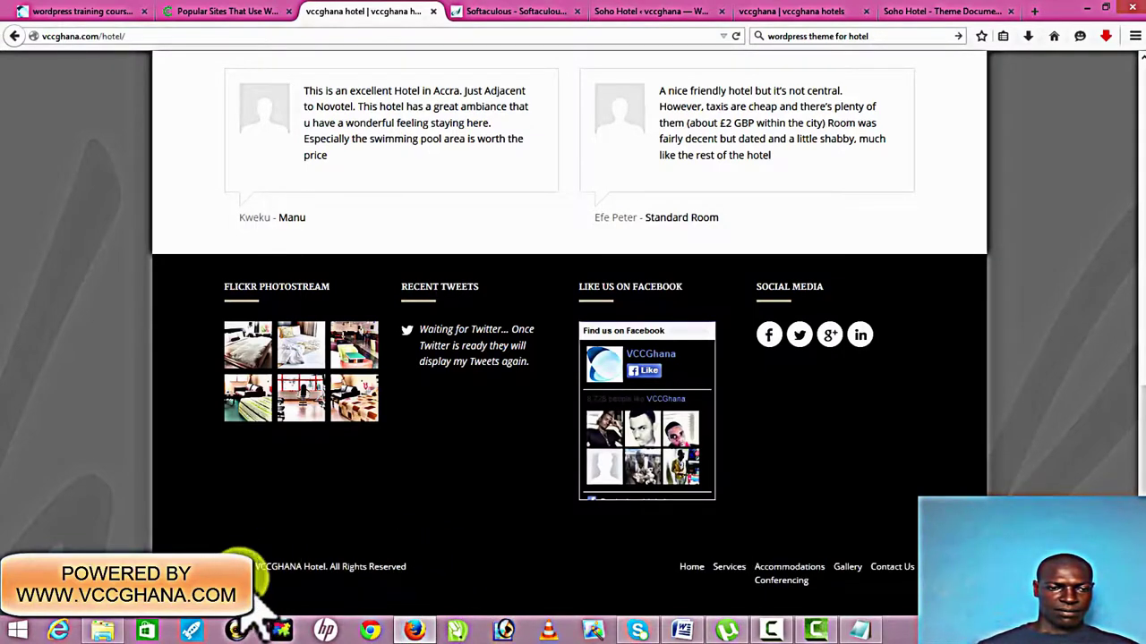
{"action": "left_click_drag", "start_coordinate": [331, 569], "coordinate": [391, 566]}
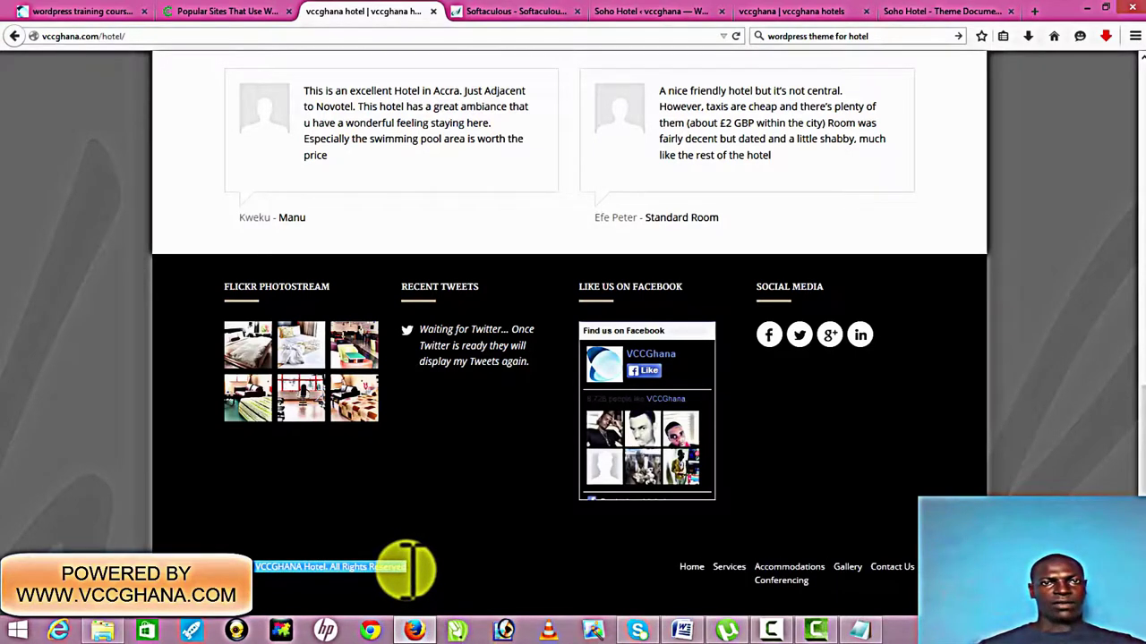
Step: Replace the Footer Message with '© VCCGHANA Hotel. All Rights Reserved' and save all changes
{"action": "left_click", "coordinate": [815, 13]}
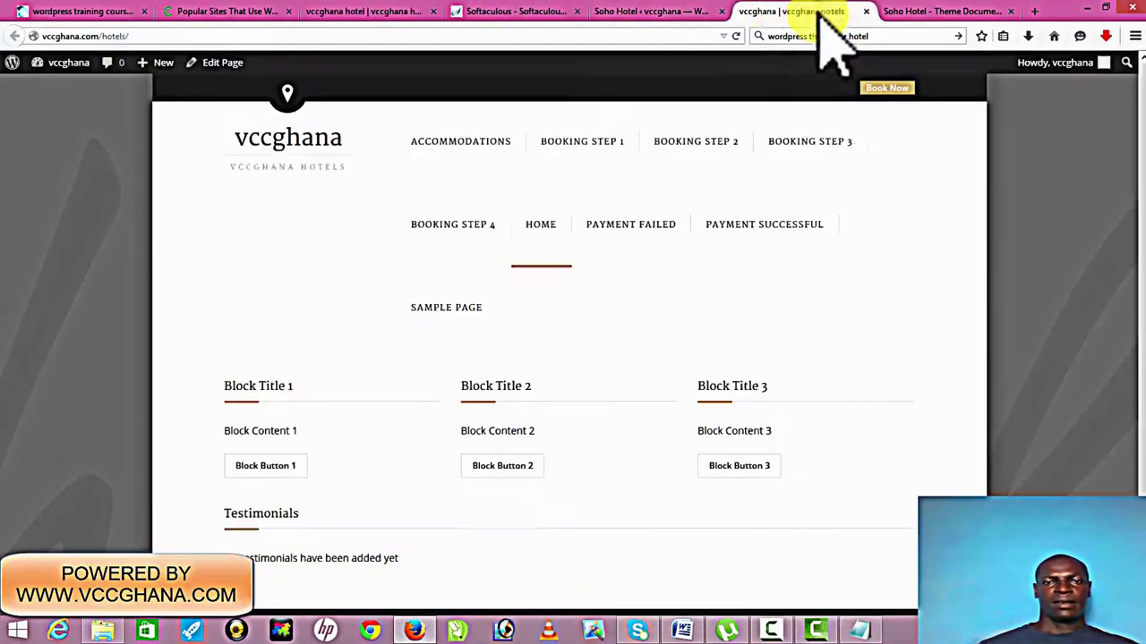
{"action": "left_click", "coordinate": [703, 13]}
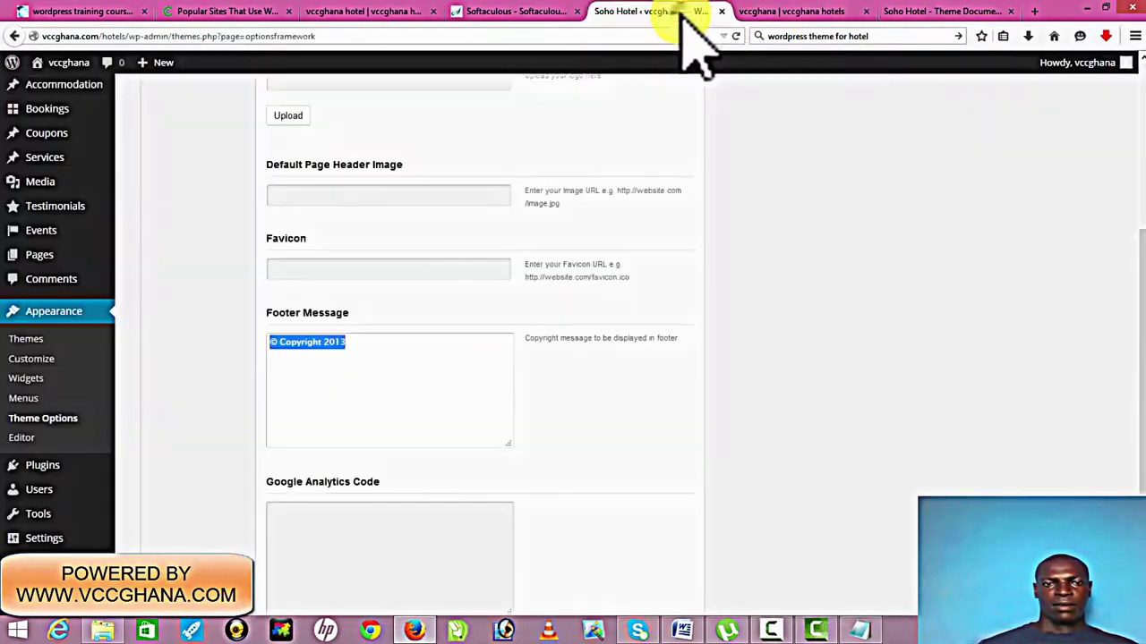
{"action": "left_click", "coordinate": [357, 341]}
{"action": "left_click_drag", "start_coordinate": [348, 343], "coordinate": [342, 356]}
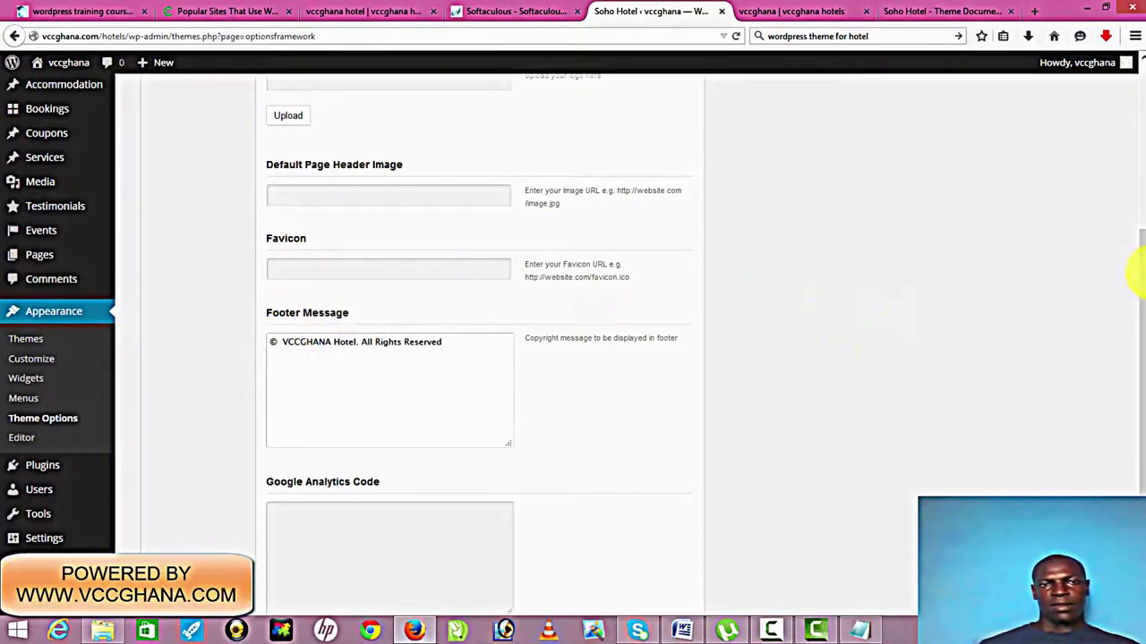
{"action": "left_click_drag", "start_coordinate": [1140, 347], "coordinate": [1138, 452]}
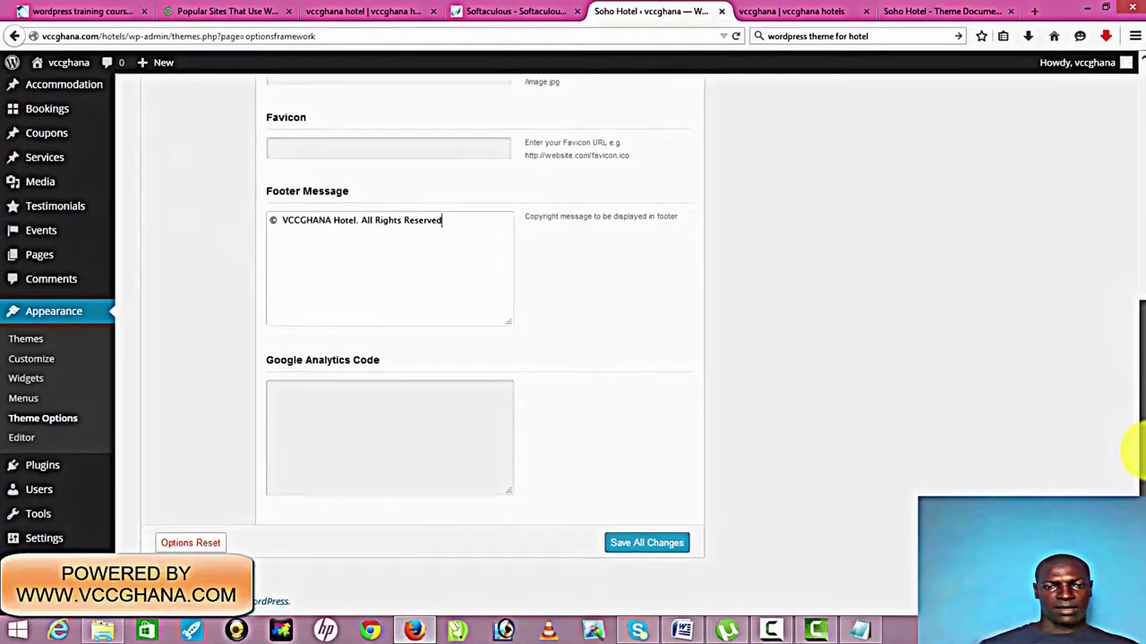
{"action": "left_click", "coordinate": [618, 543]}
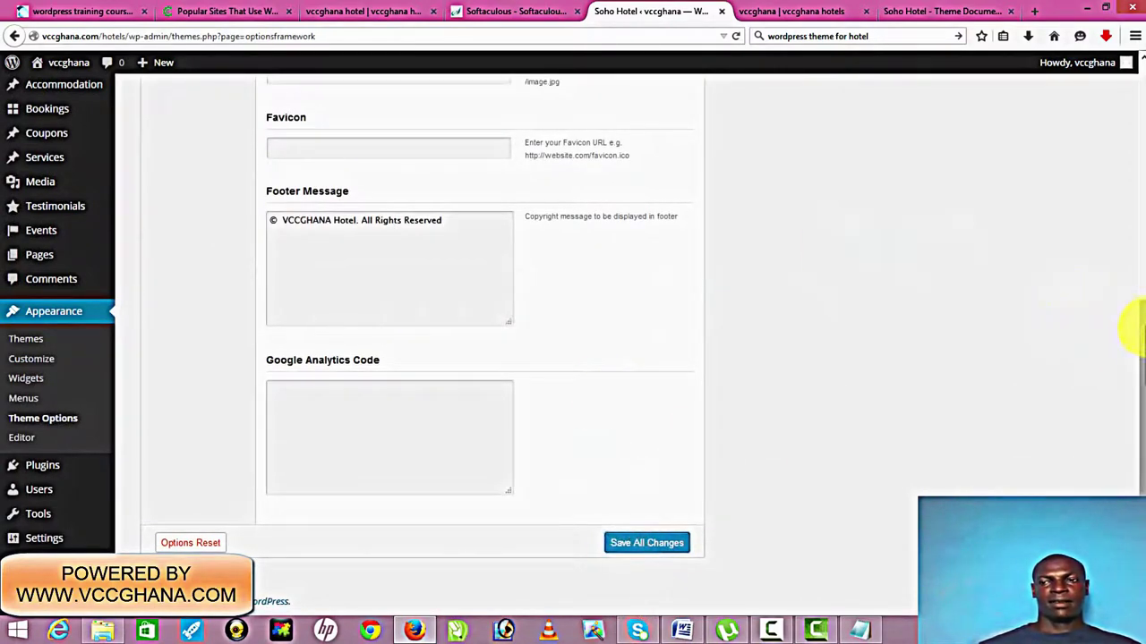
{"action": "left_click_drag", "start_coordinate": [1139, 329], "coordinate": [1130, 150]}
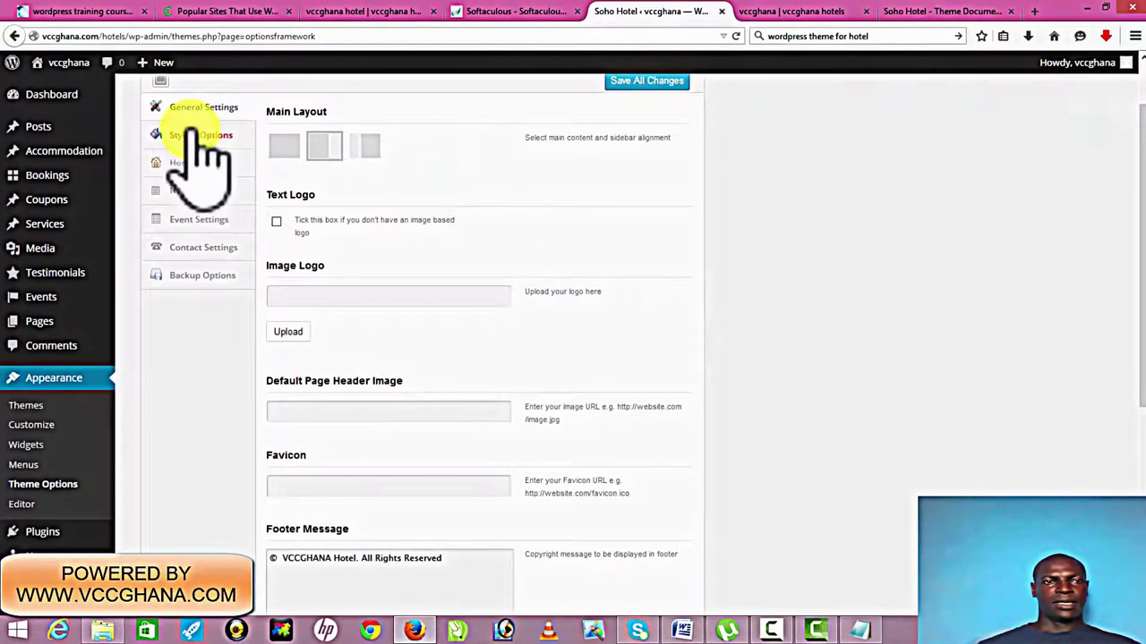
Step: In Styling Options, change the Colour Scheme from Gold & Black to Blue & Black
{"action": "left_click", "coordinate": [199, 136]}
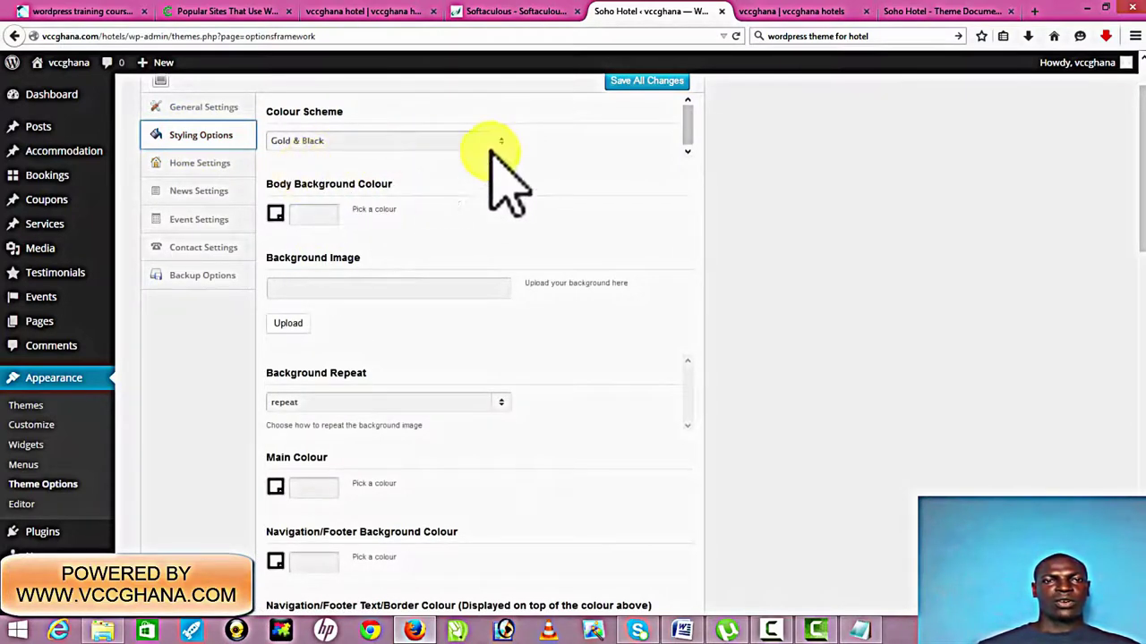
{"action": "left_click", "coordinate": [499, 141]}
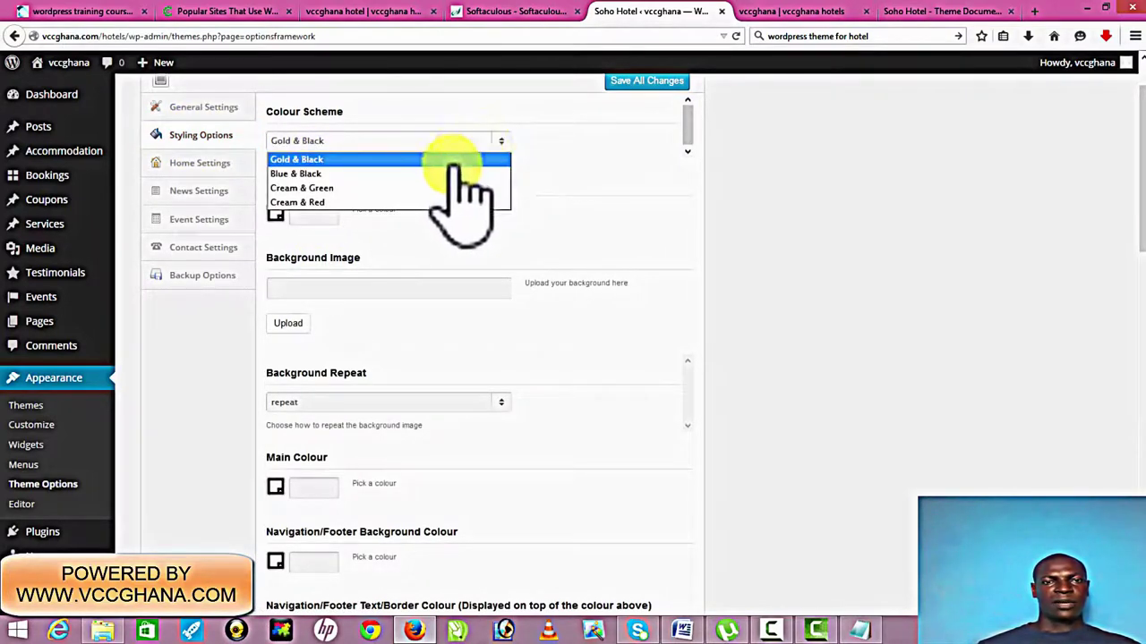
{"action": "left_click", "coordinate": [605, 146]}
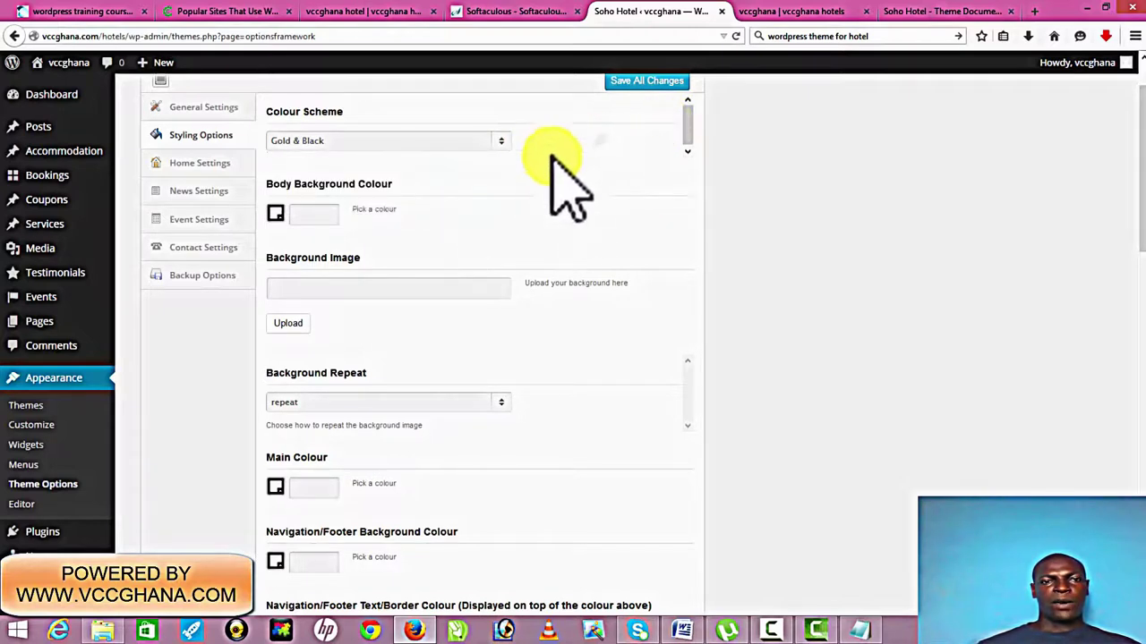
{"action": "left_click", "coordinate": [503, 146]}
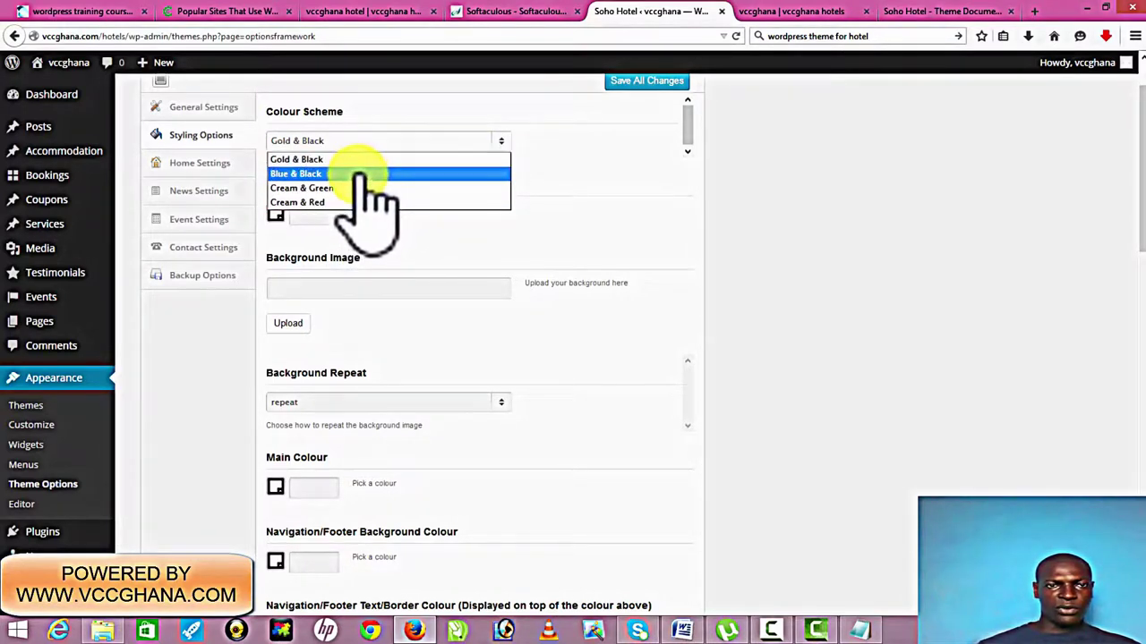
{"action": "left_click", "coordinate": [358, 175]}
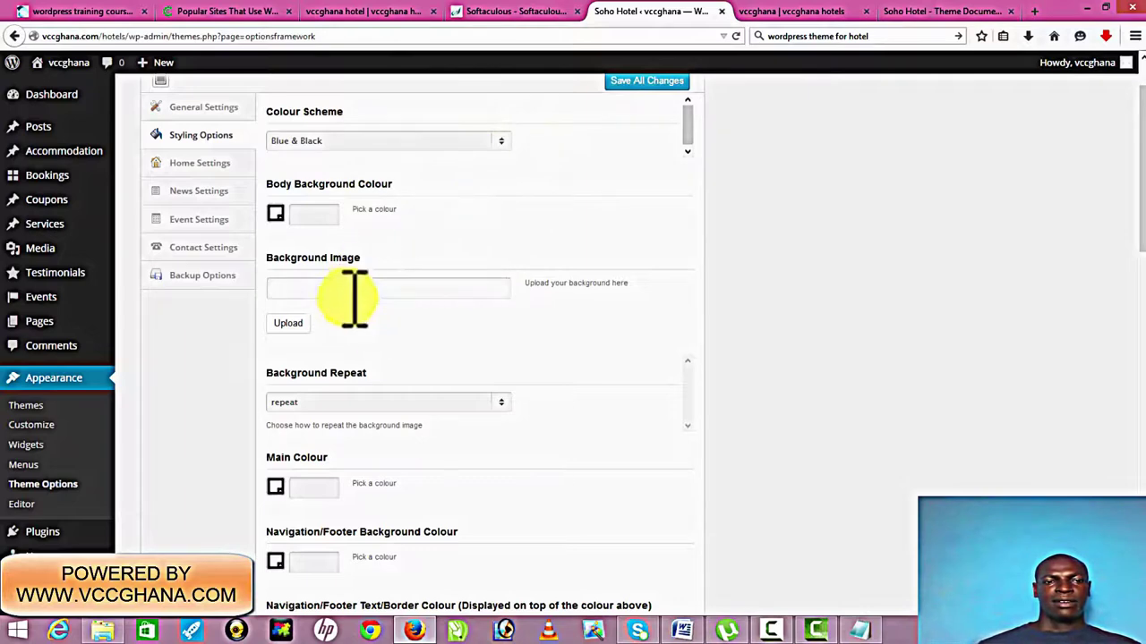
{"action": "left_click_drag", "start_coordinate": [1142, 179], "coordinate": [1135, 479]}
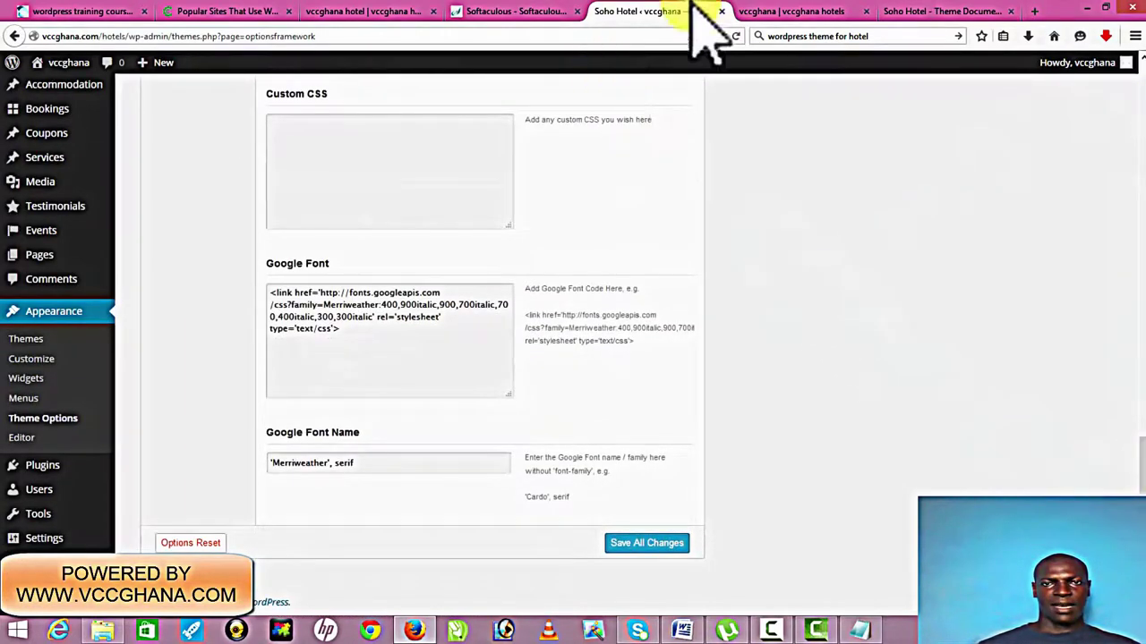
Step: Check that the hotels homepage now shows blue accents
{"action": "left_click", "coordinate": [801, 12]}
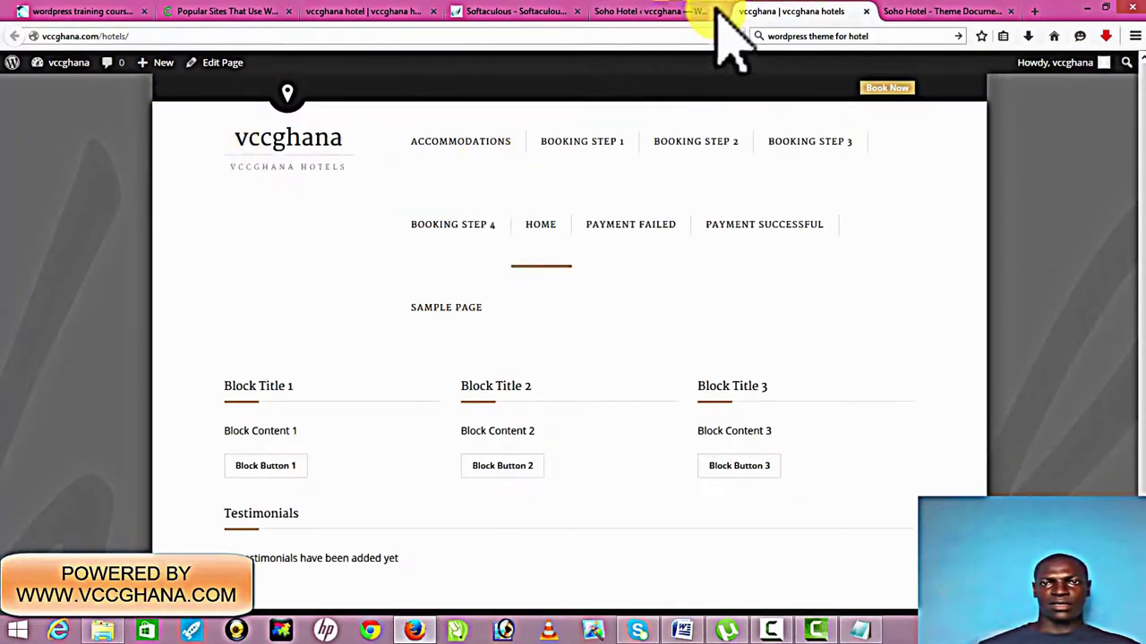
{"action": "left_click", "coordinate": [678, 12]}
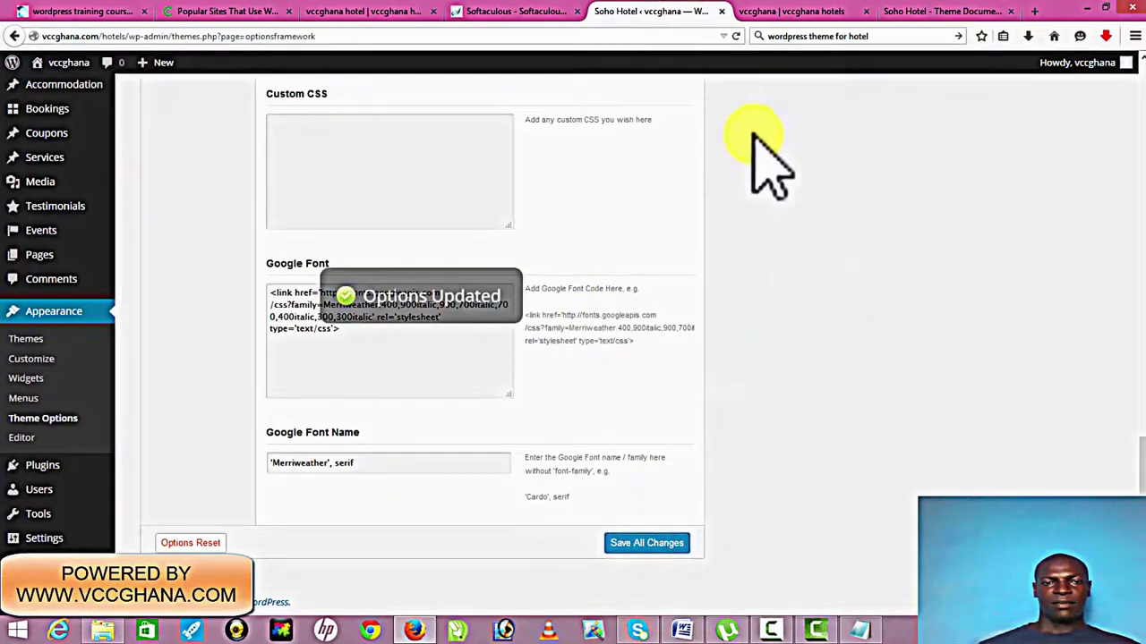
{"action": "left_click", "coordinate": [791, 12]}
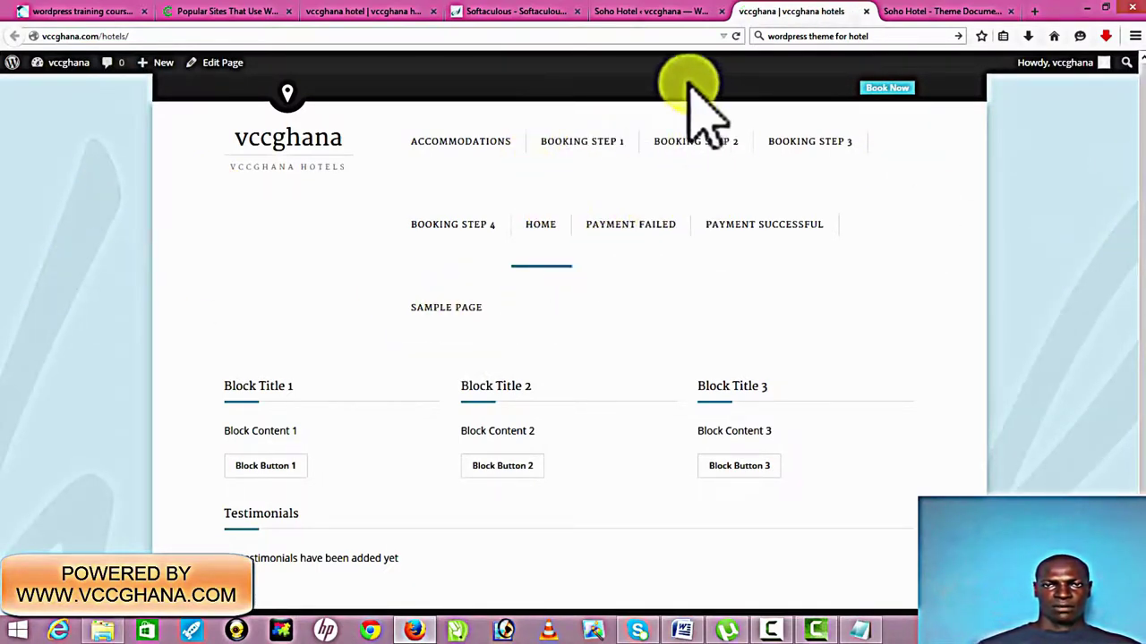
{"action": "left_click", "coordinate": [637, 12]}
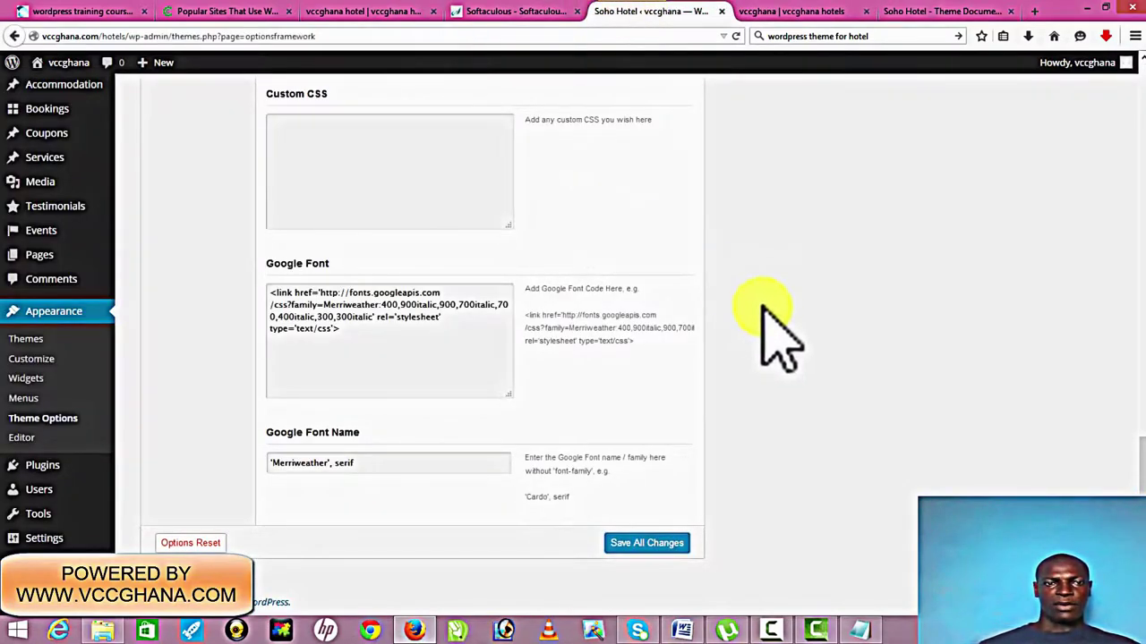
Step: Show the Home Settings section with the homepage slideshow options
{"action": "left_click_drag", "start_coordinate": [1135, 476], "coordinate": [1119, 301]}
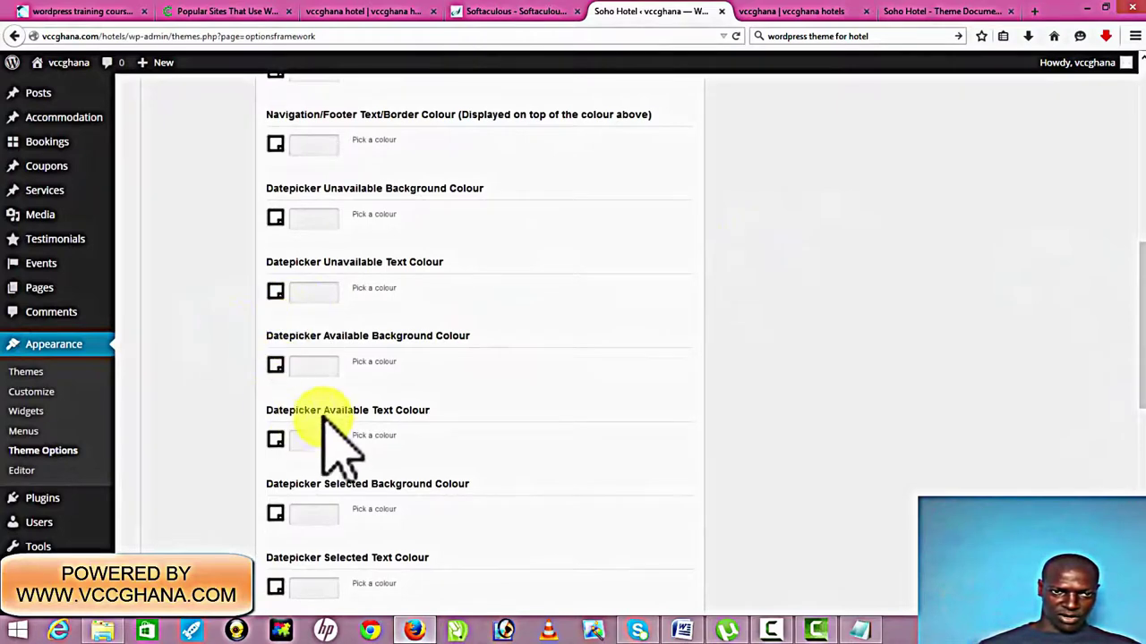
{"action": "left_click_drag", "start_coordinate": [1139, 304], "coordinate": [1133, 136]}
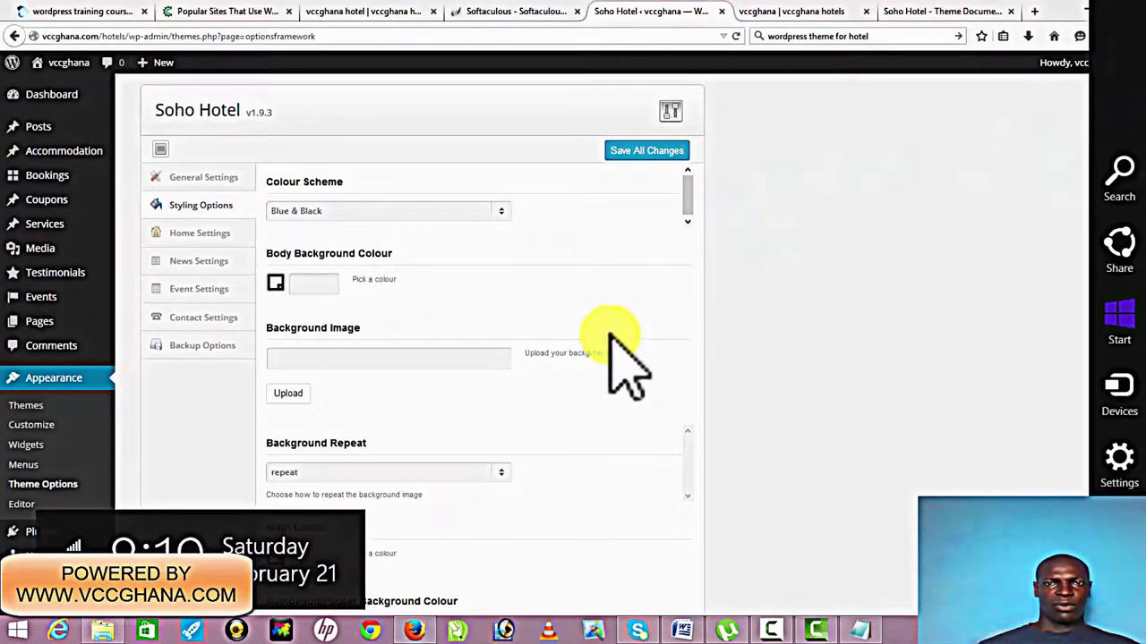
{"action": "left_click", "coordinate": [197, 233]}
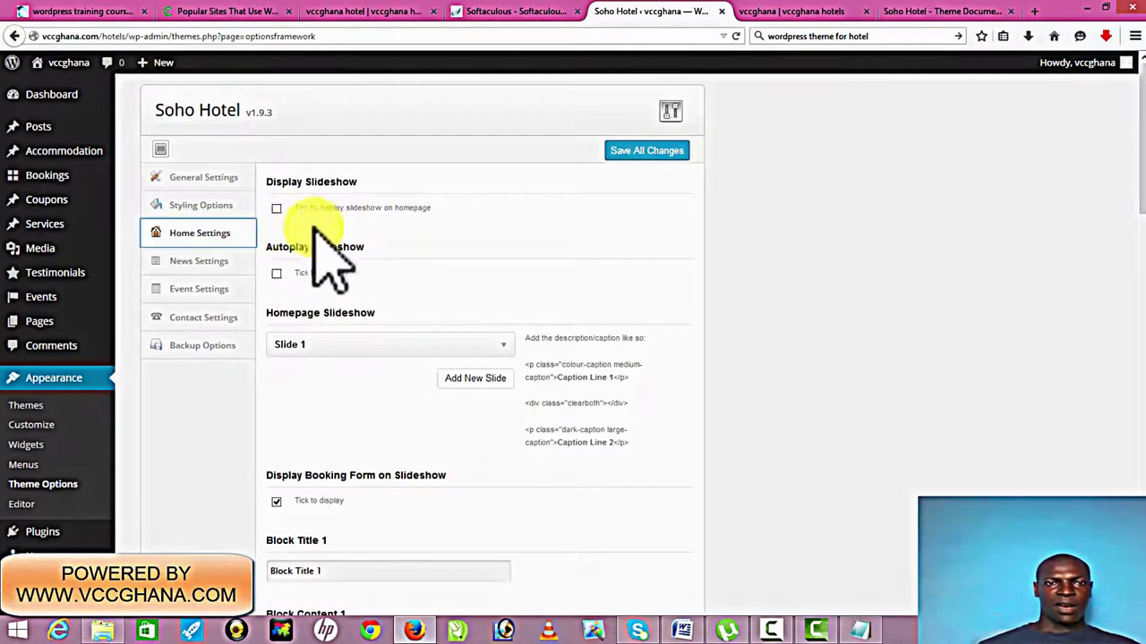
Step: Look over the live hotel site, then return to the Soho Hotel options
{"action": "left_click", "coordinate": [362, 11]}
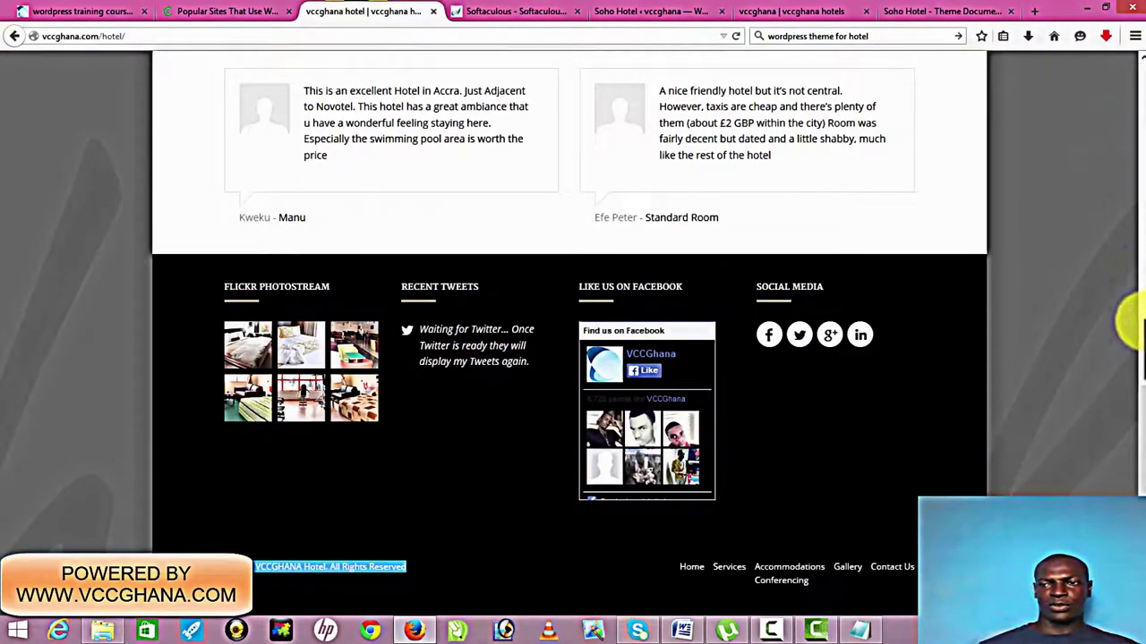
{"action": "left_click_drag", "start_coordinate": [1130, 414], "coordinate": [1131, 71]}
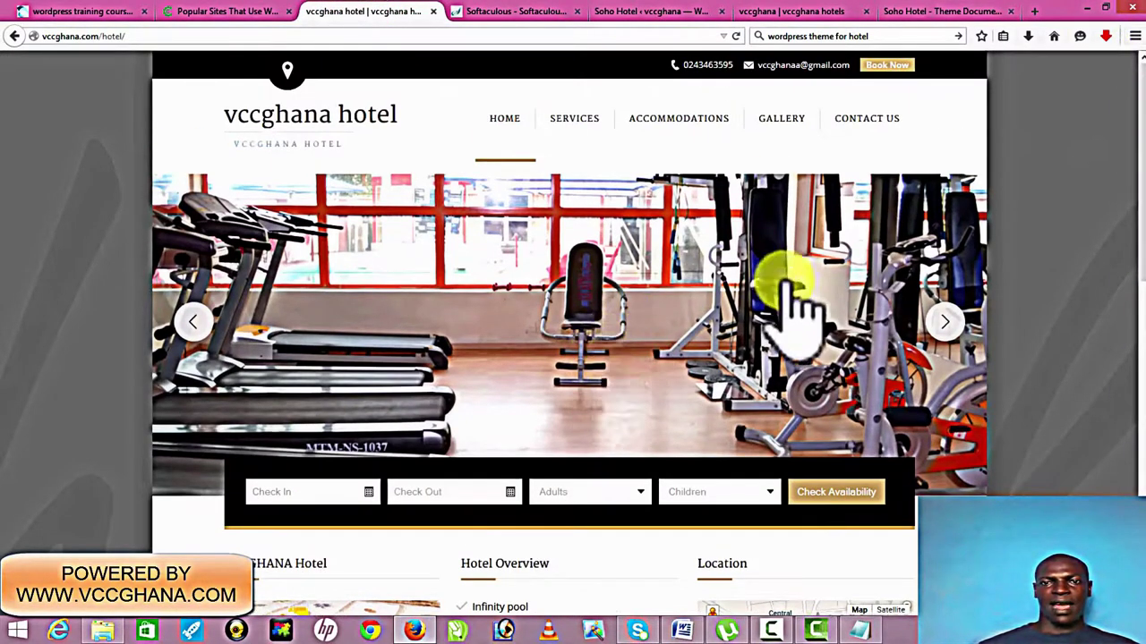
{"action": "left_click", "coordinate": [506, 12]}
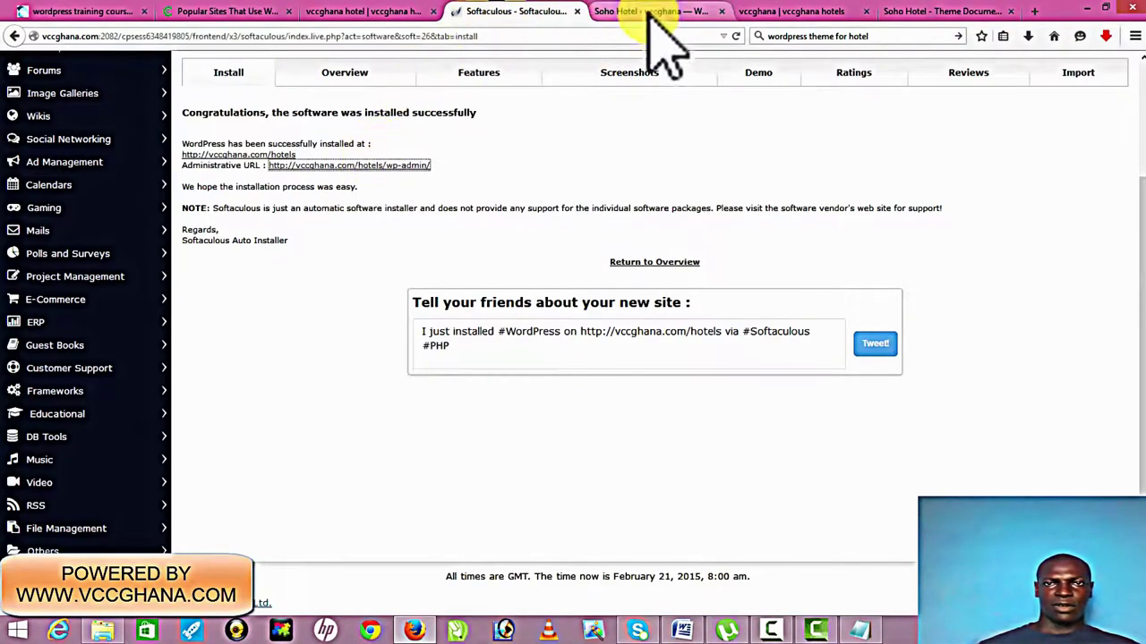
{"action": "left_click", "coordinate": [637, 13]}
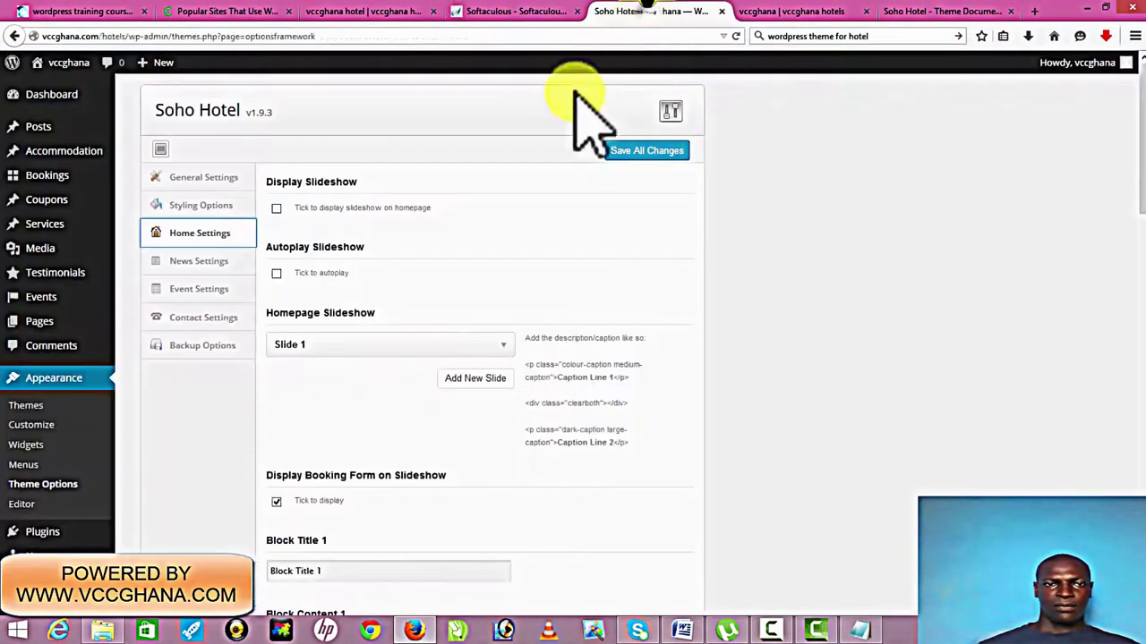
Step: Enable Display Slideshow and Autoplay Slideshow on the homepage
{"action": "left_click", "coordinate": [276, 208]}
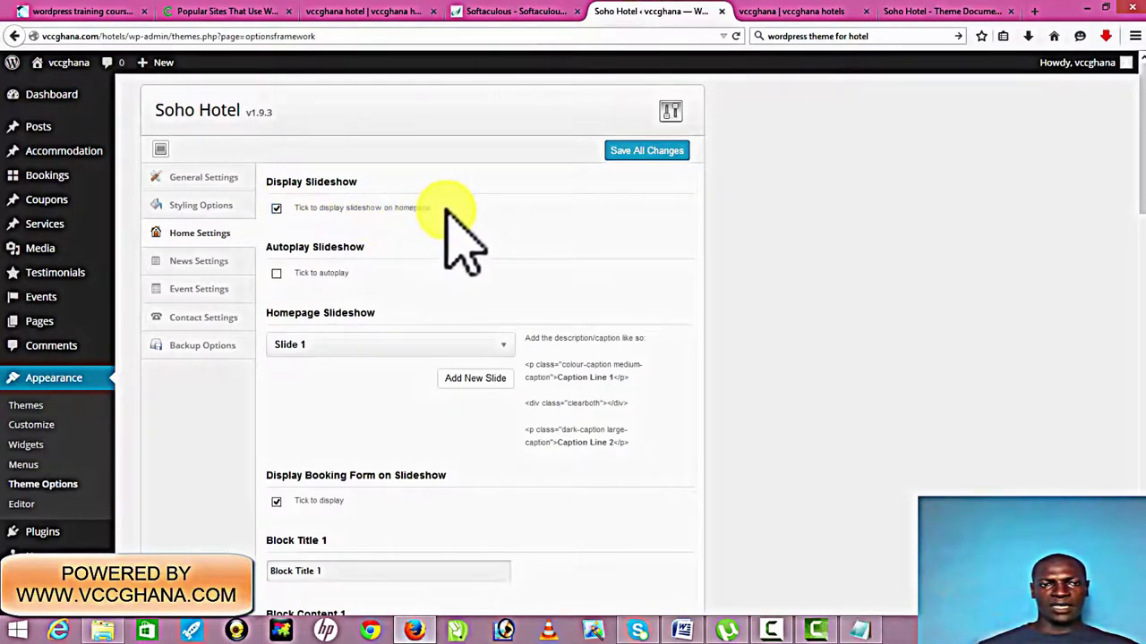
{"action": "left_click", "coordinate": [277, 273]}
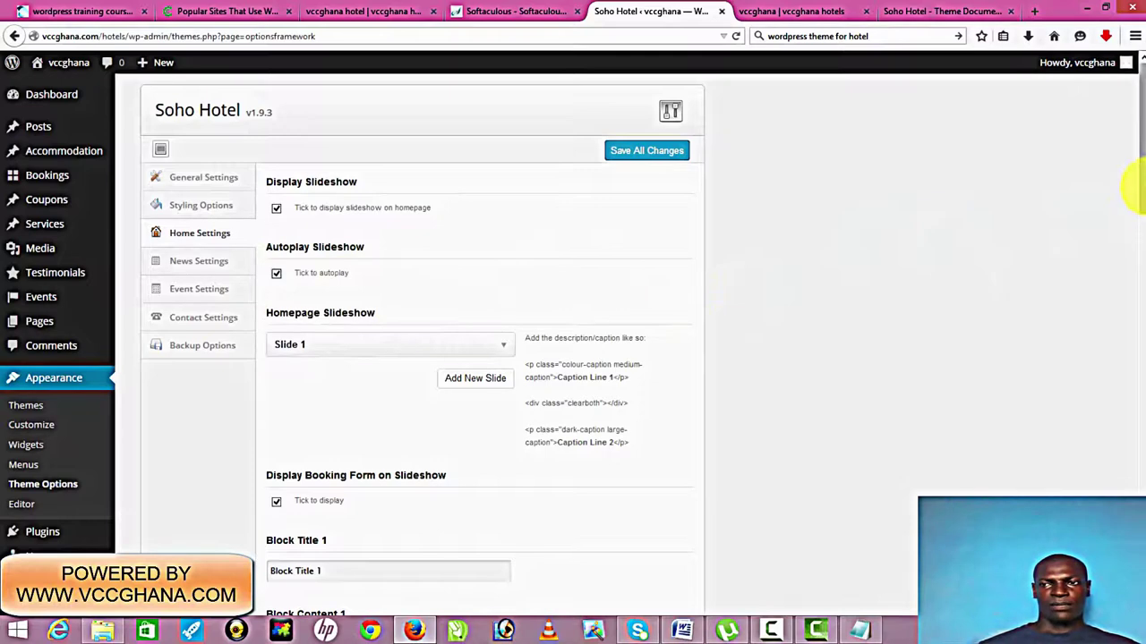
{"action": "scroll", "coordinate": [1137, 188], "scroll_direction": "down", "scroll_amount": 5}
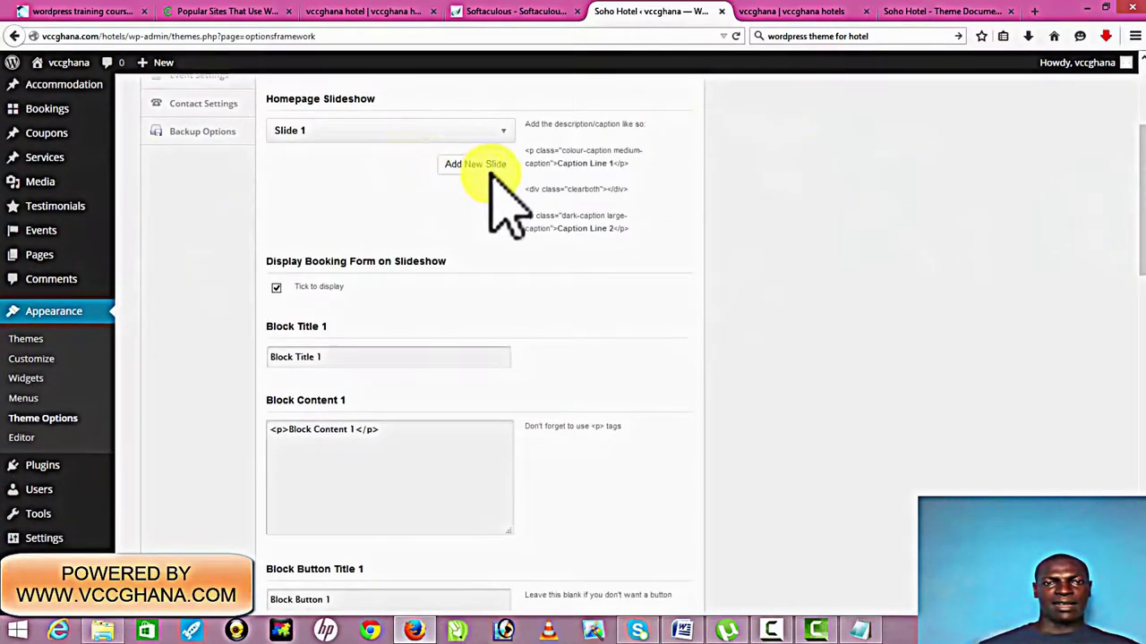
Step: Expand Slide 1 and bring up its image uploader
{"action": "left_click", "coordinate": [505, 131]}
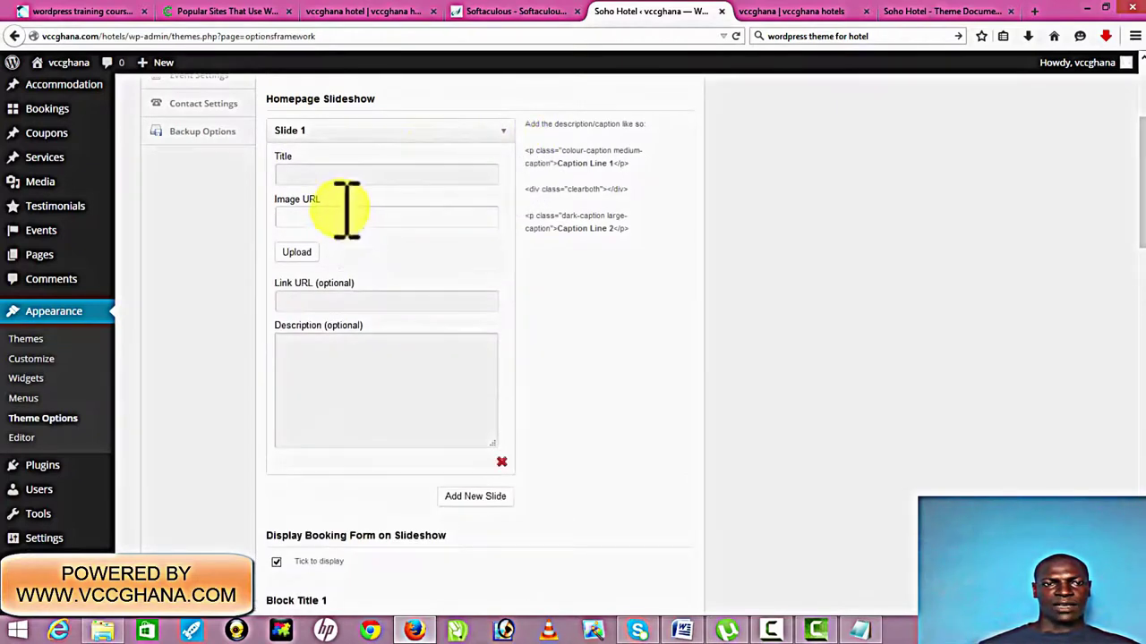
{"action": "left_click", "coordinate": [324, 176]}
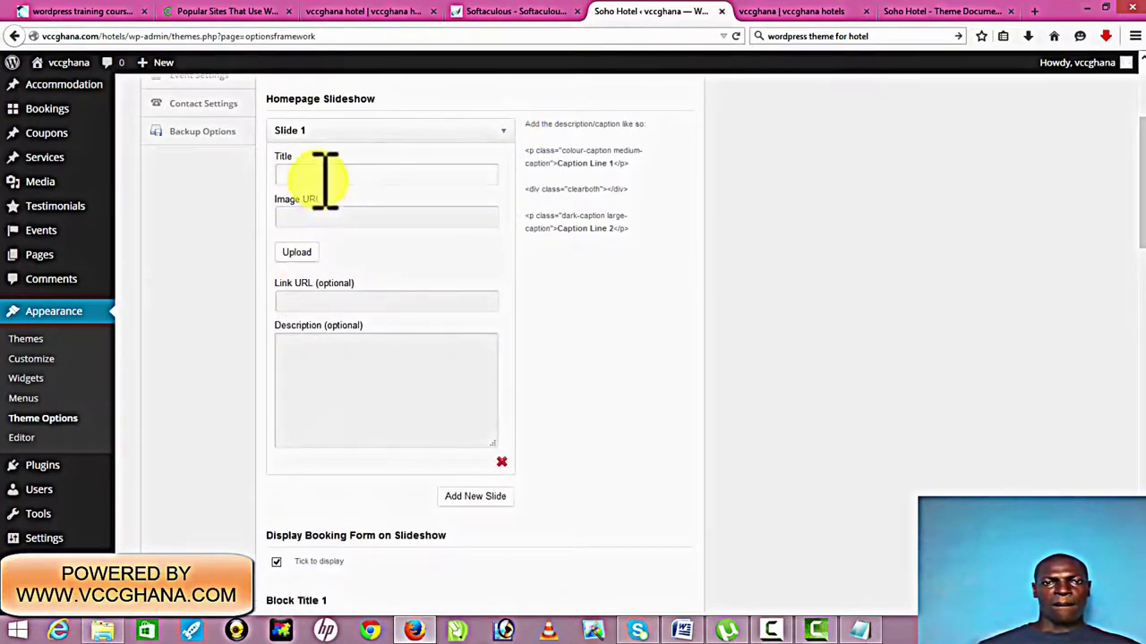
{"action": "left_click", "coordinate": [297, 252]}
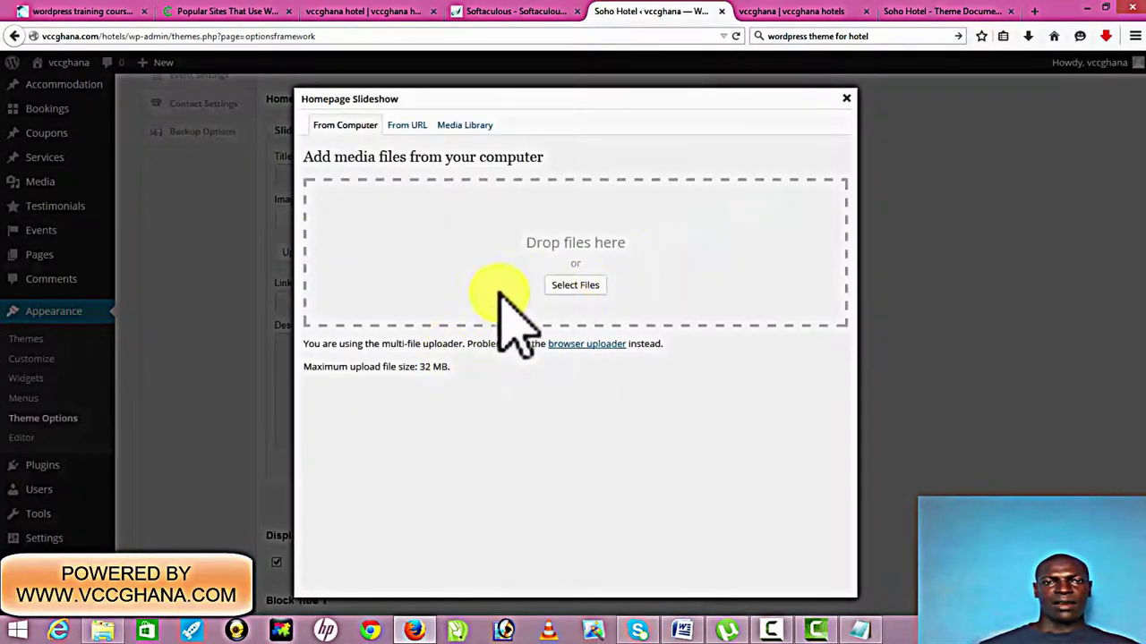
Step: Upload slide1.jpg from the hotel folder
{"action": "left_click", "coordinate": [575, 286]}
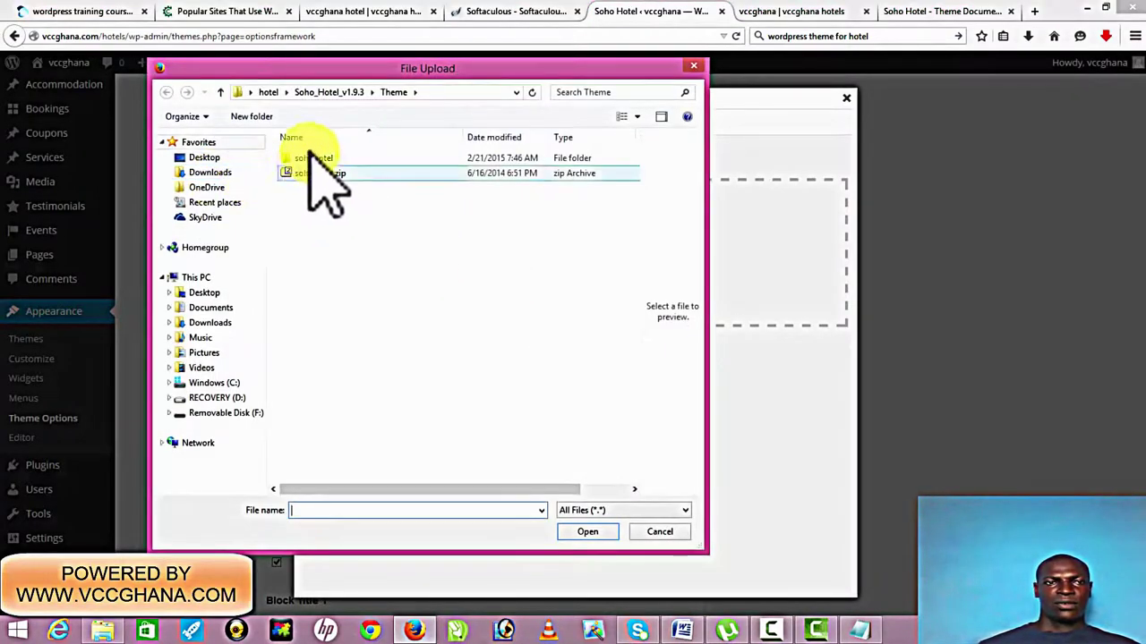
{"action": "left_click", "coordinate": [327, 92]}
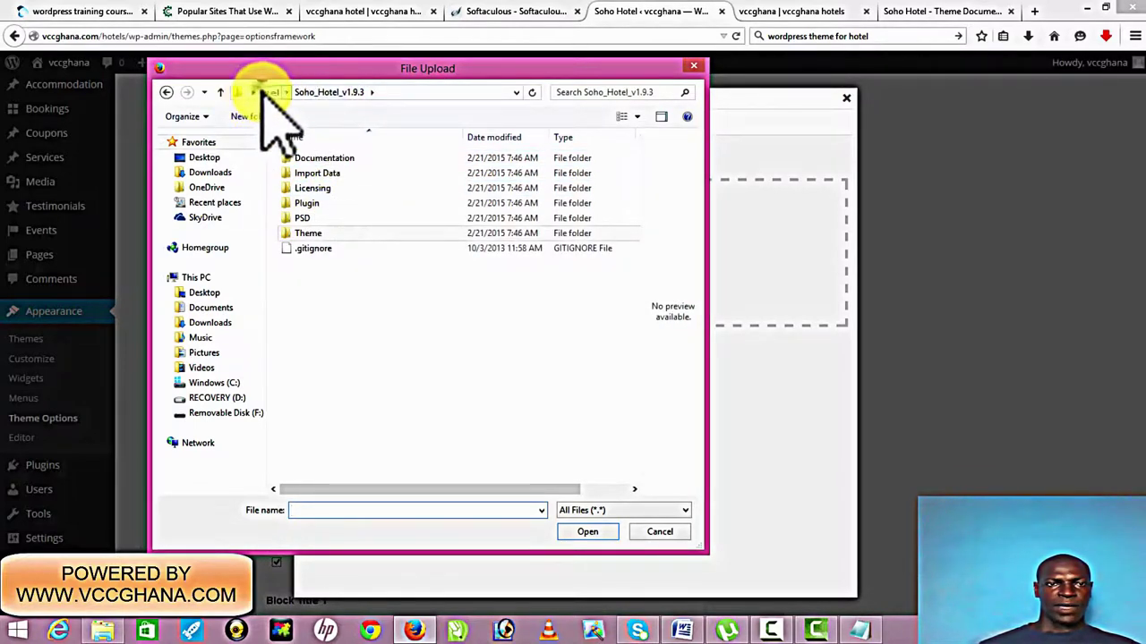
{"action": "left_click", "coordinate": [264, 92]}
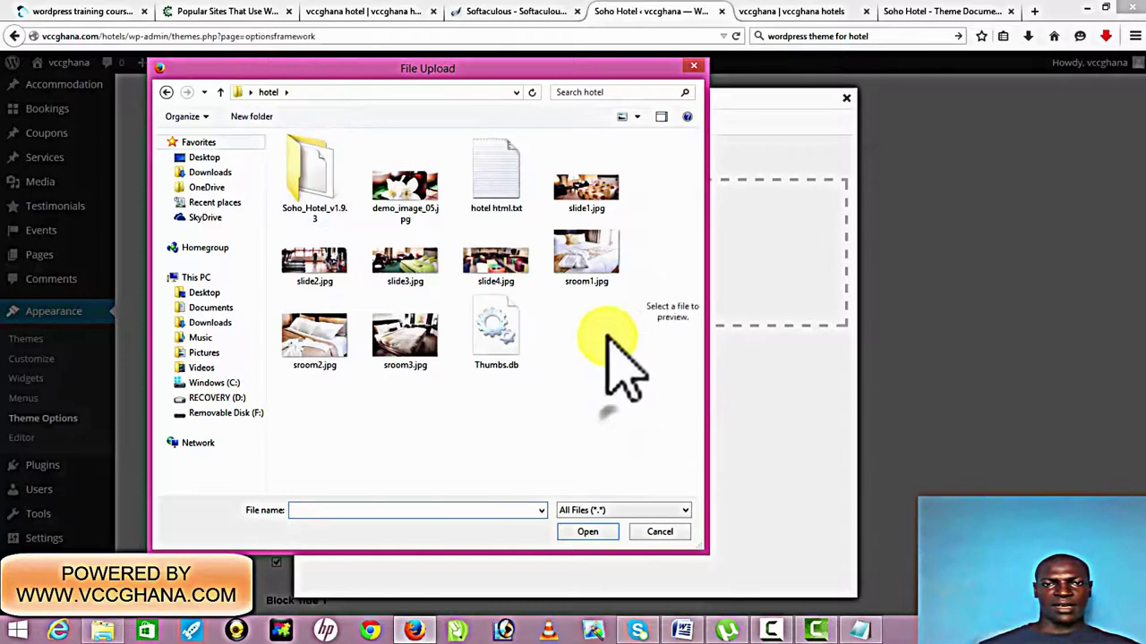
{"action": "left_click", "coordinate": [590, 192]}
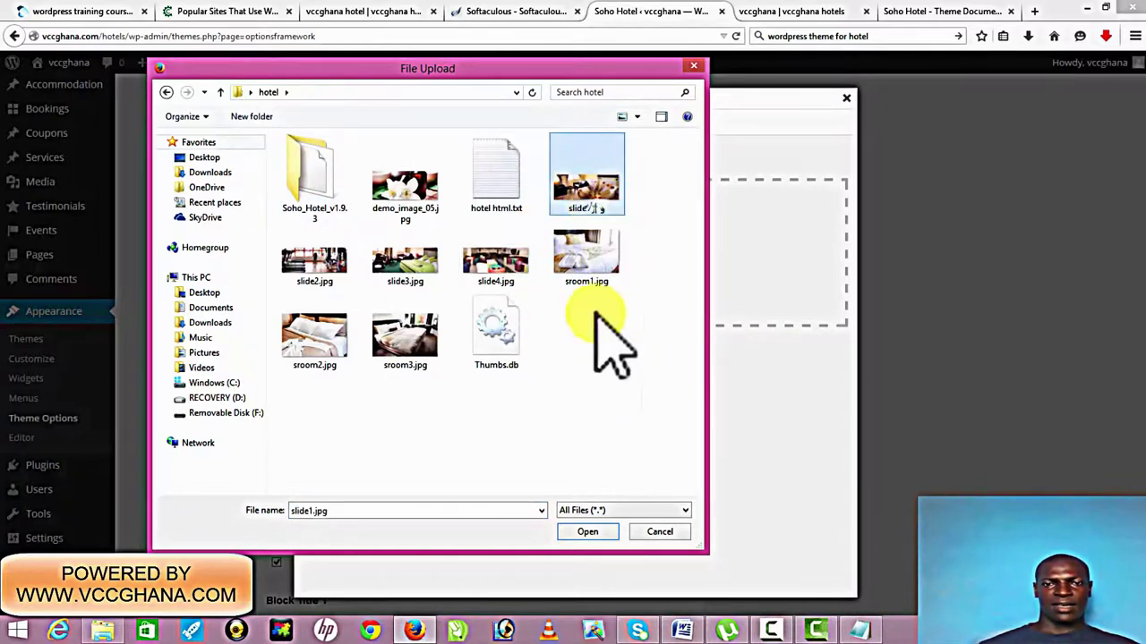
{"action": "left_click", "coordinate": [583, 532]}
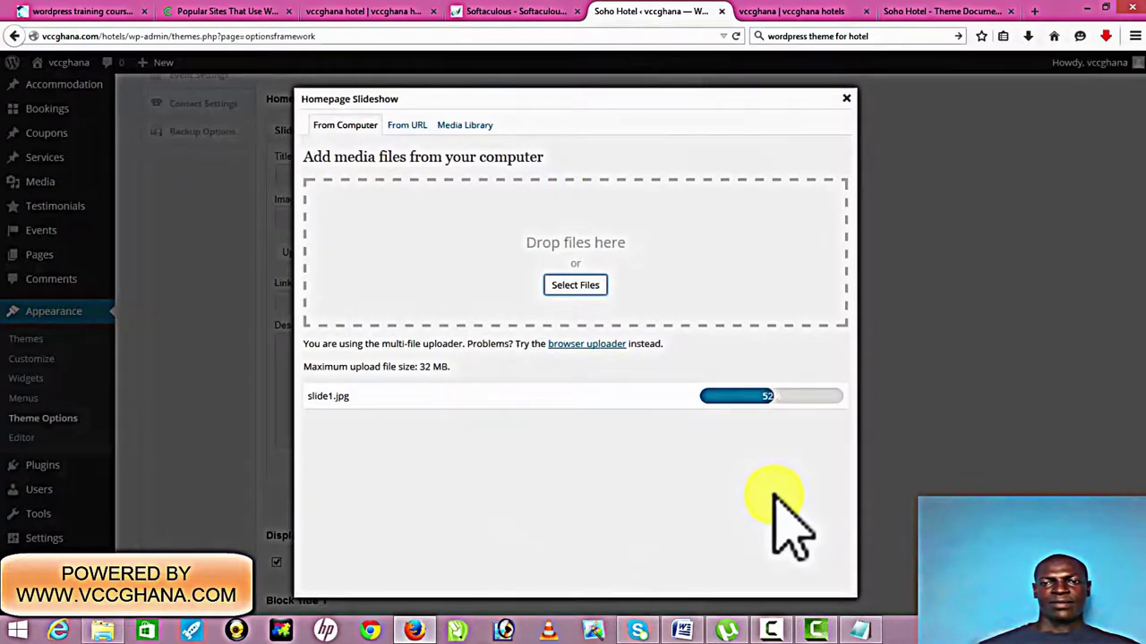
Step: Link slide1 to its file URL, save all changes, and close the uploader
{"action": "key", "text": "ctrl+plus"}
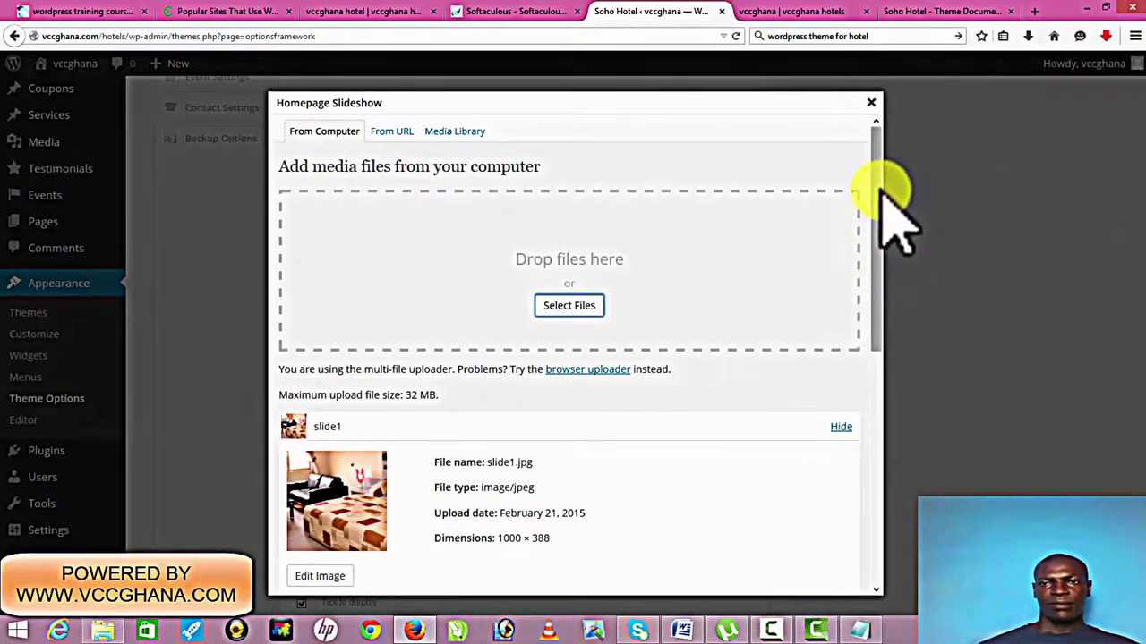
{"action": "left_click_drag", "start_coordinate": [882, 191], "coordinate": [888, 366]}
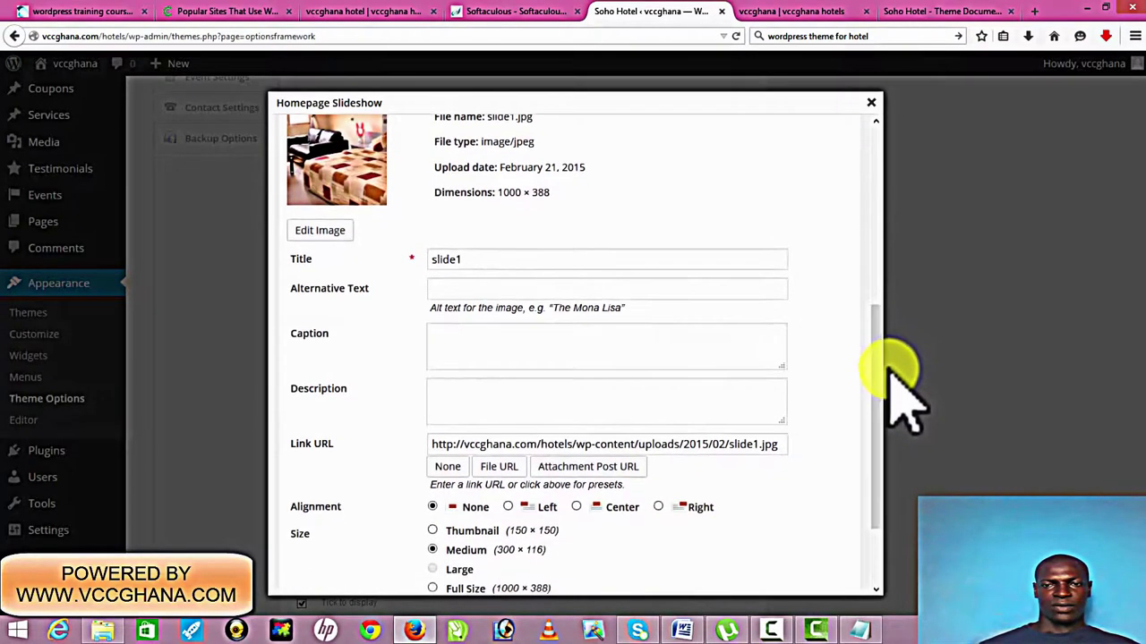
{"action": "left_click", "coordinate": [693, 444]}
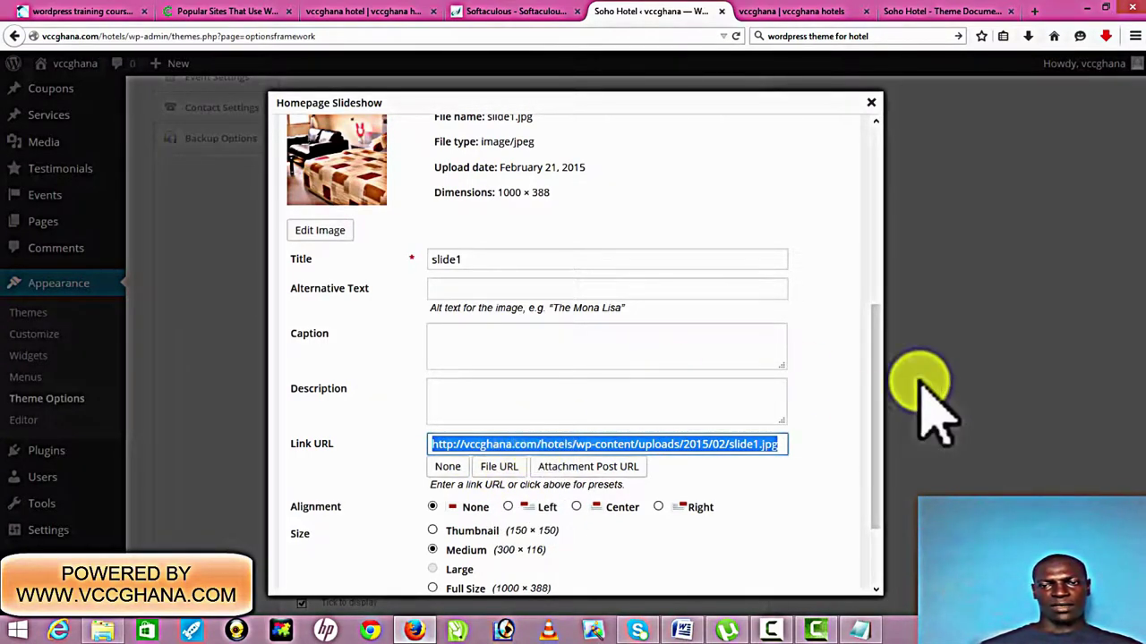
{"action": "left_click_drag", "start_coordinate": [889, 404], "coordinate": [879, 459]}
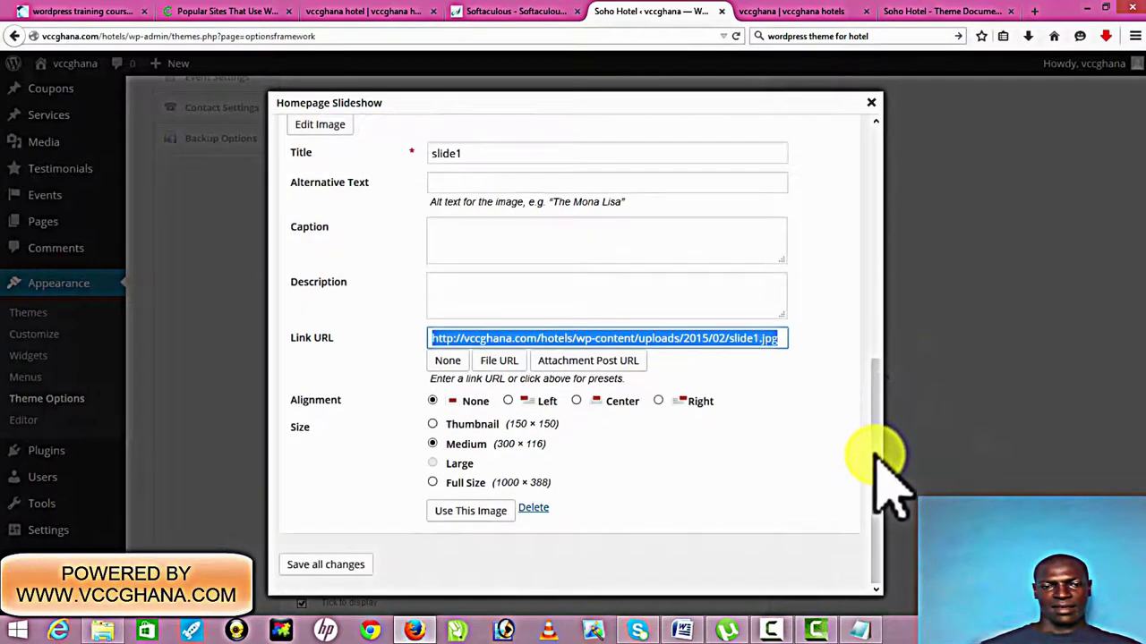
{"action": "left_click", "coordinate": [308, 566]}
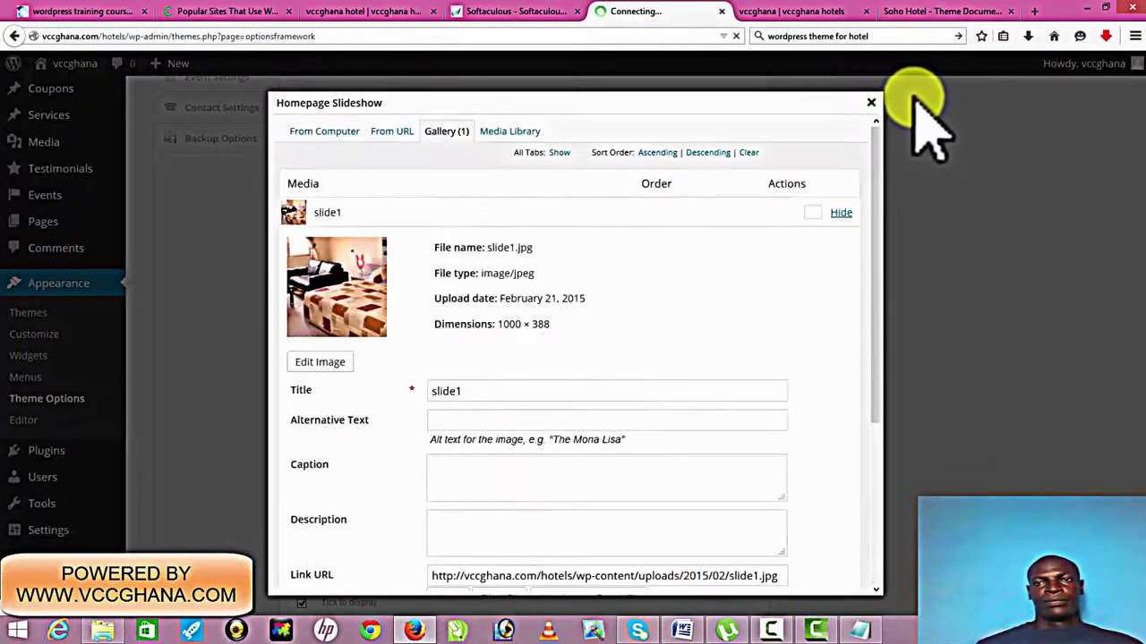
{"action": "left_click", "coordinate": [866, 98]}
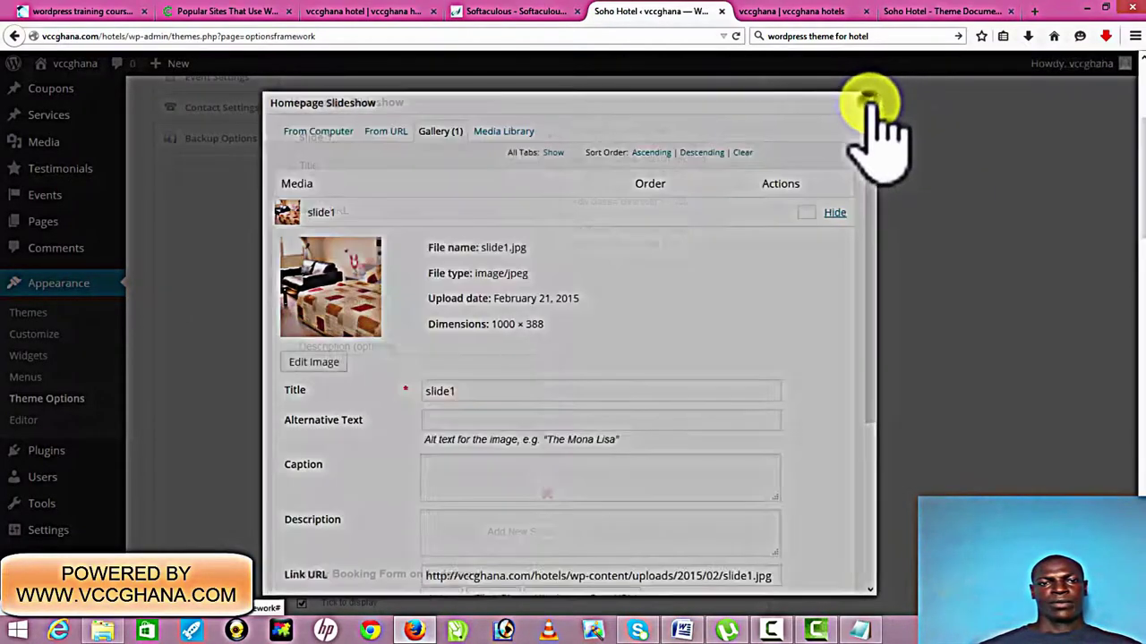
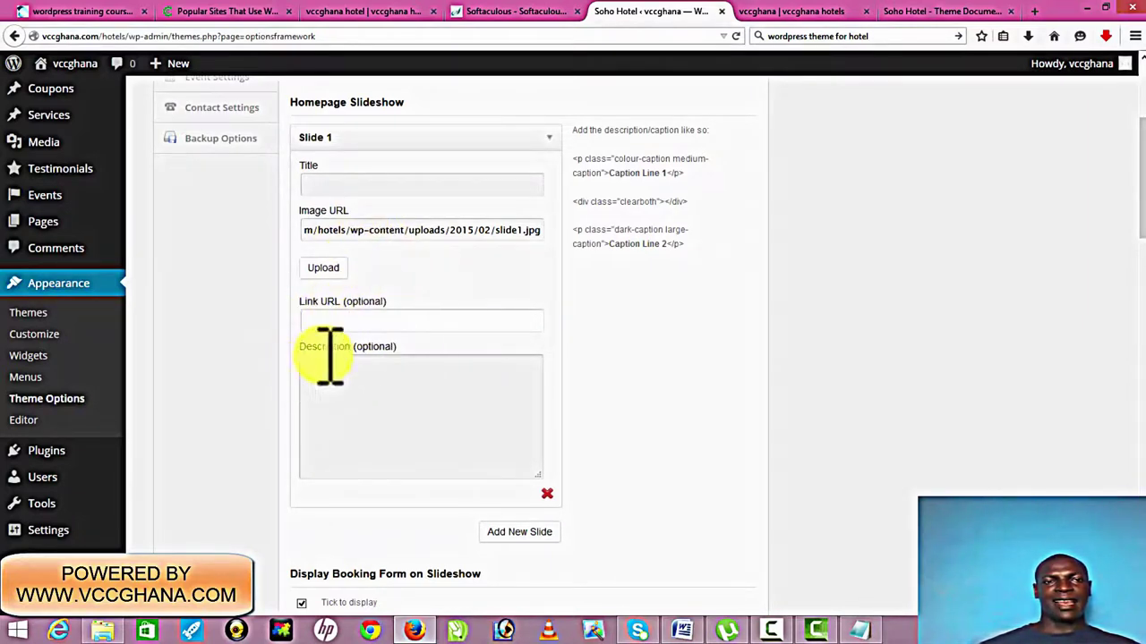
Step: Look over the hotel homepage slider and install page, then return to the slideshow settings
{"action": "left_click", "coordinate": [367, 11]}
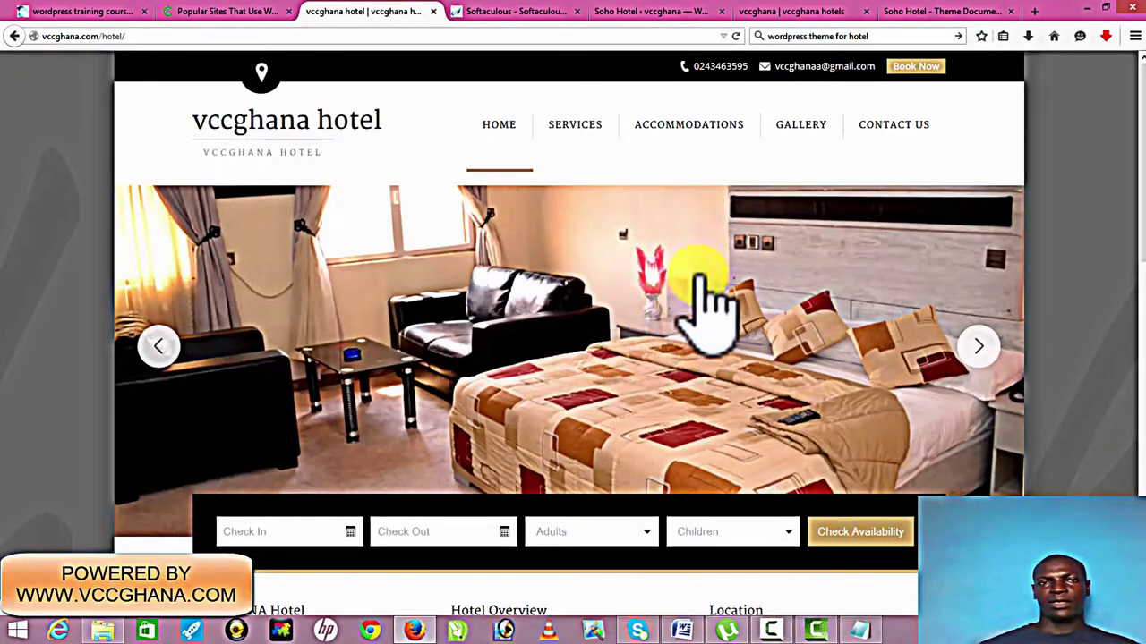
{"action": "left_click", "coordinate": [519, 13]}
{"action": "left_click", "coordinate": [662, 13]}
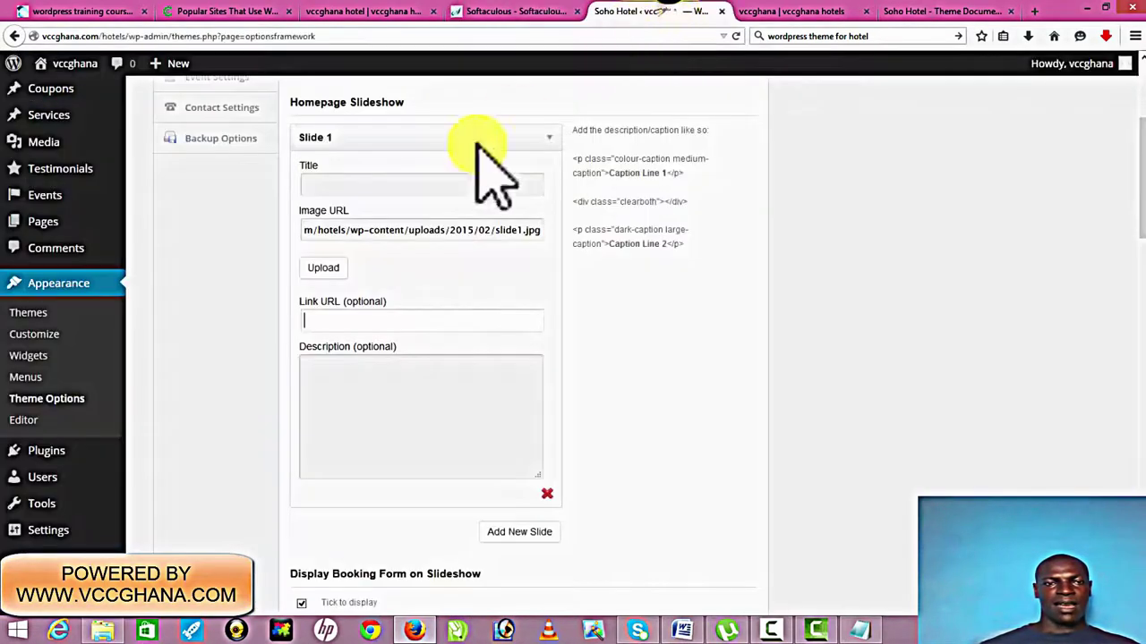
Step: Set Slide 1's Link URL to #, save all changes, and view the hotels front page
{"action": "left_click", "coordinate": [333, 328]}
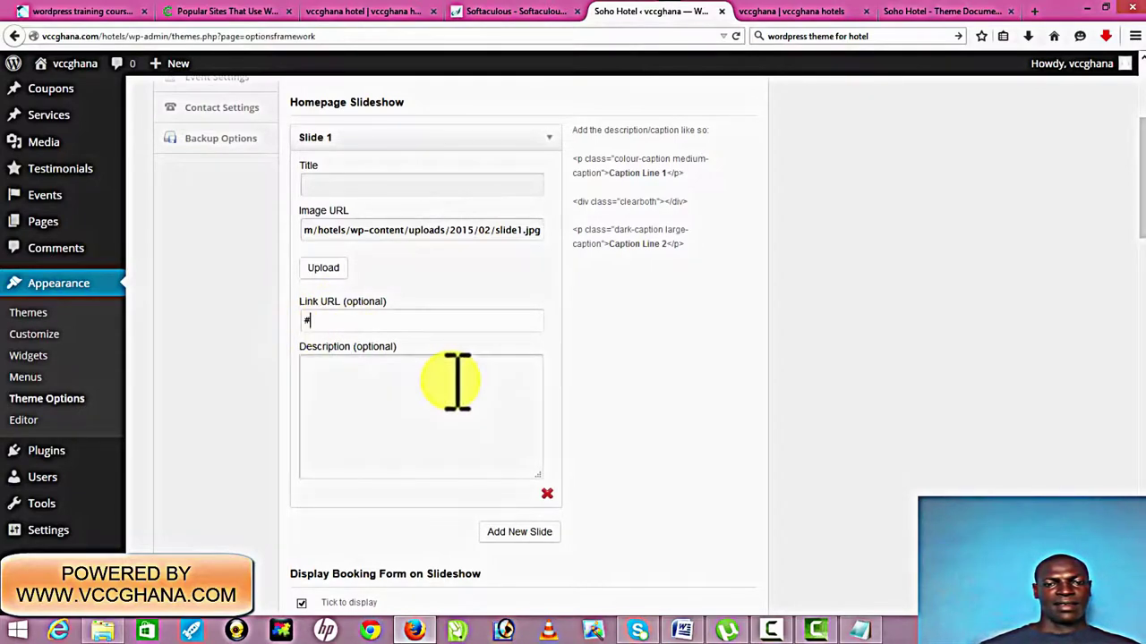
{"action": "scroll", "coordinate": [1141, 170], "scroll_direction": "up", "scroll_amount": 4}
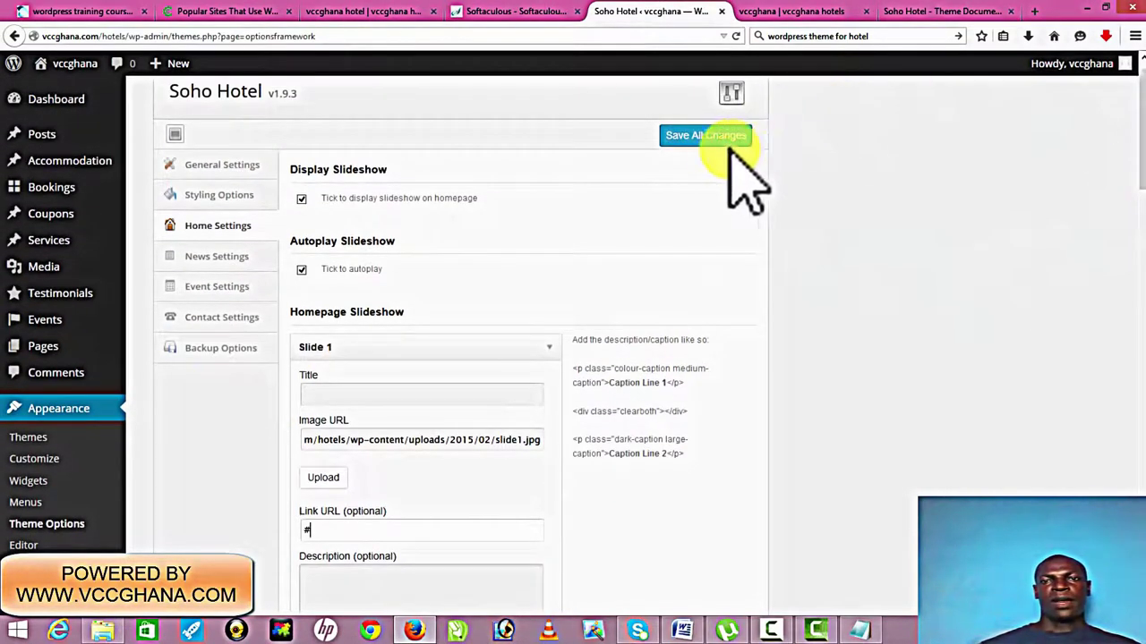
{"action": "left_click", "coordinate": [707, 136]}
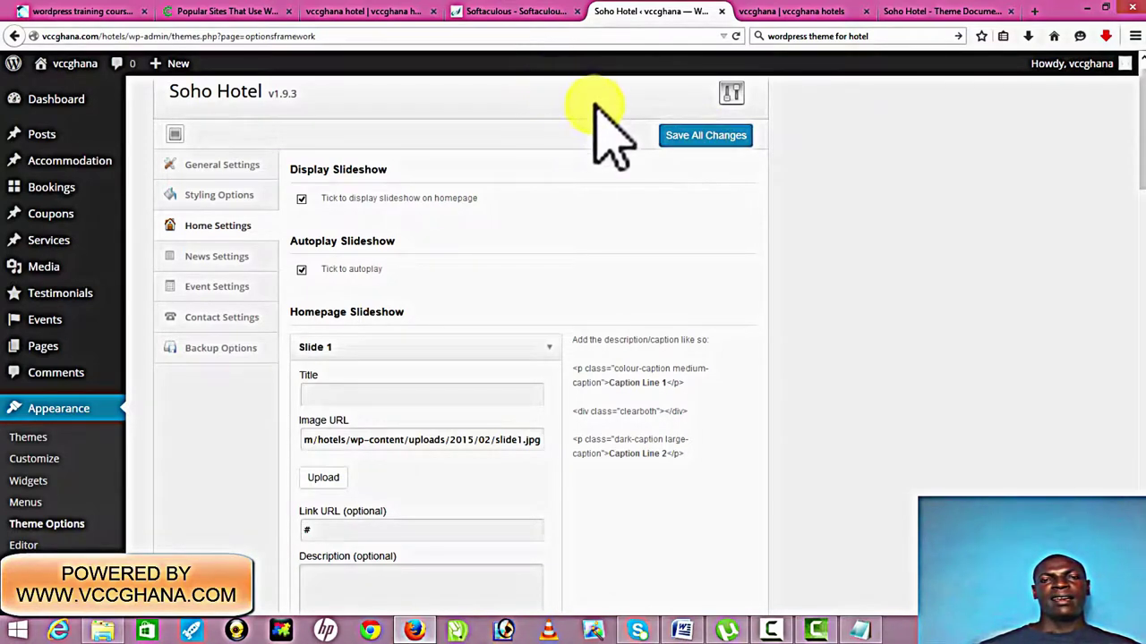
{"action": "left_click", "coordinate": [806, 11]}
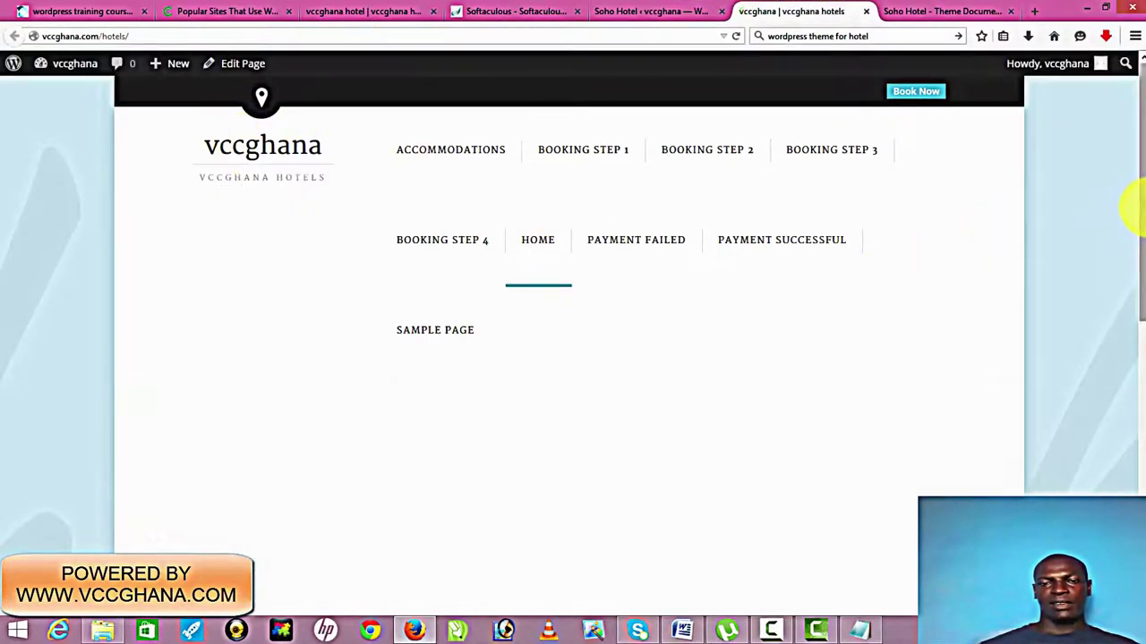
Step: Compare the rotating room and gym slider on the live site against its slide and block title settings
{"action": "scroll", "coordinate": [1135, 269], "scroll_direction": "down", "scroll_amount": 6}
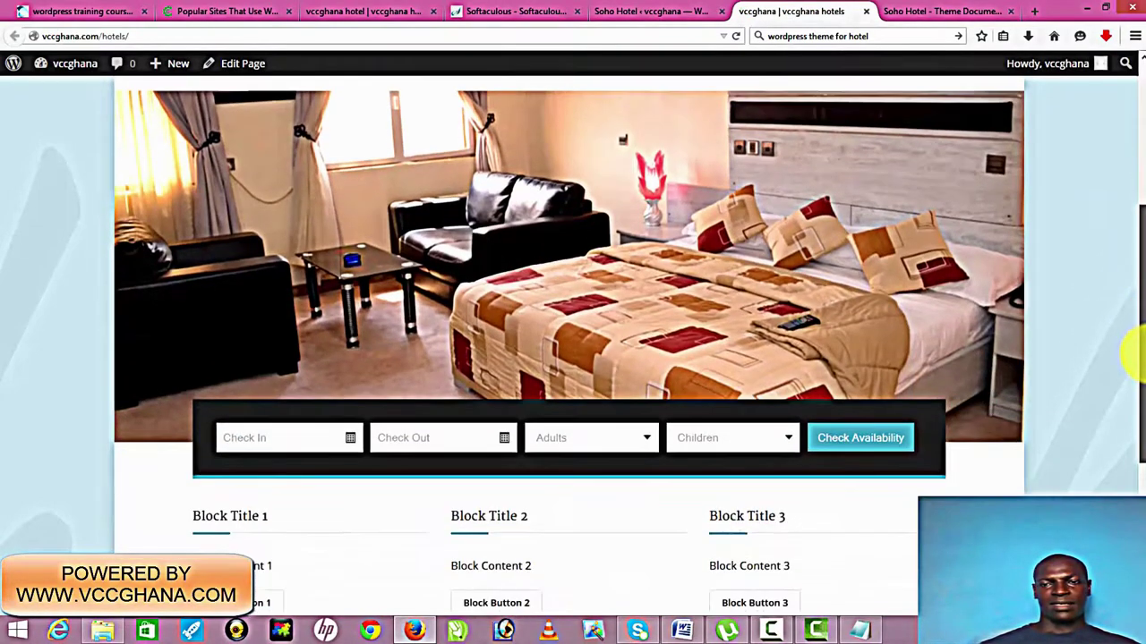
{"action": "left_click_drag", "start_coordinate": [1137, 357], "coordinate": [1128, 205]}
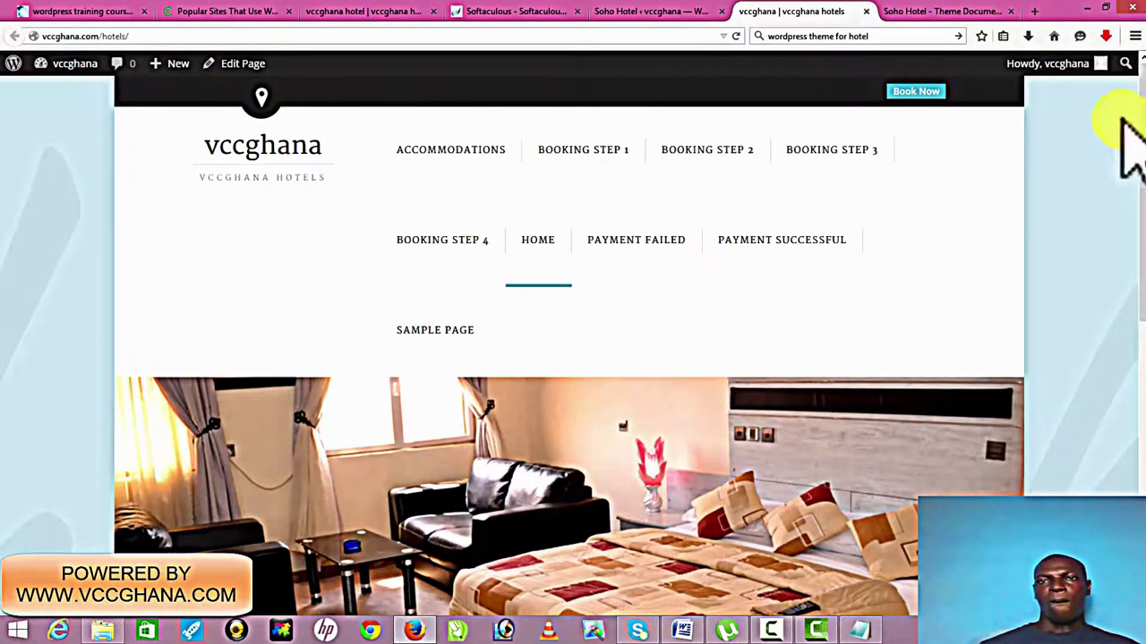
{"action": "left_click", "coordinate": [634, 10]}
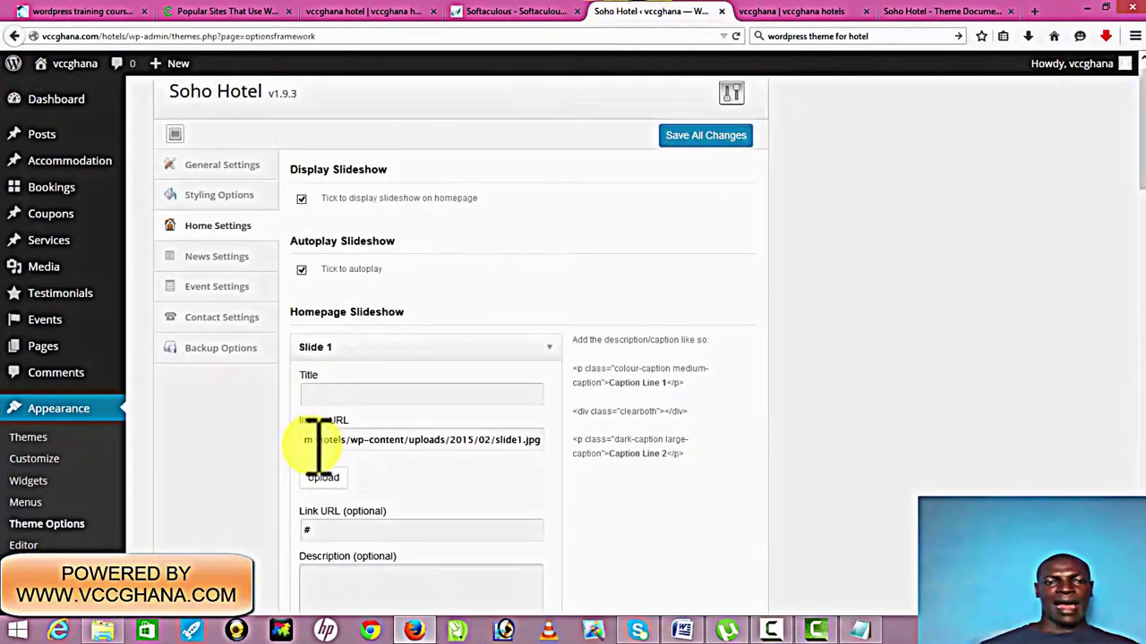
{"action": "left_click_drag", "start_coordinate": [1135, 148], "coordinate": [1133, 171]}
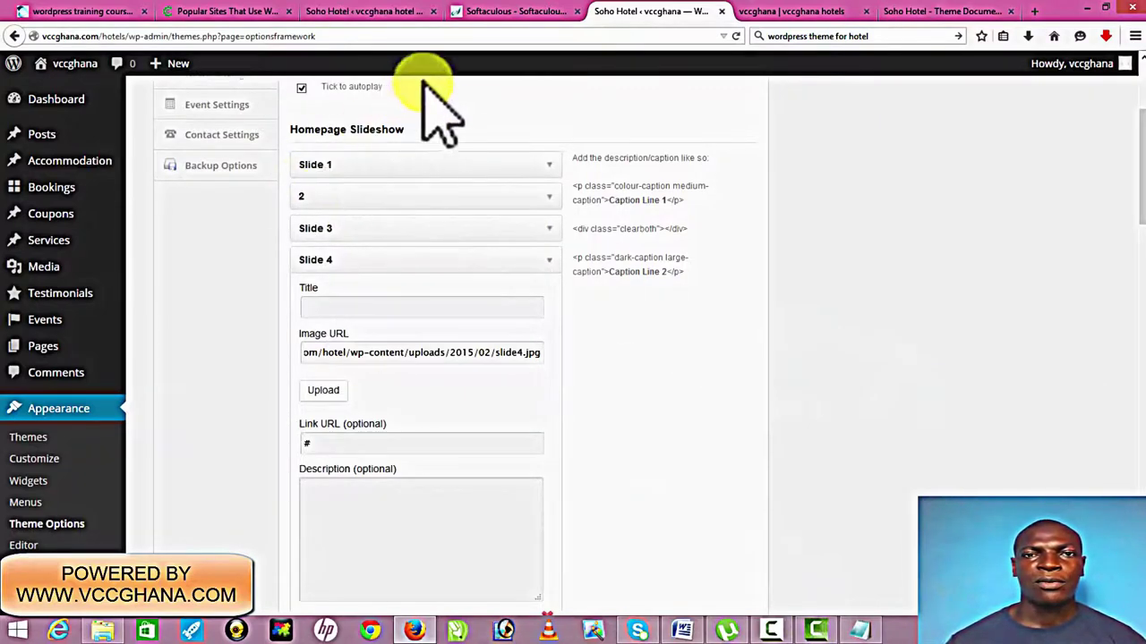
{"action": "left_click", "coordinate": [803, 13]}
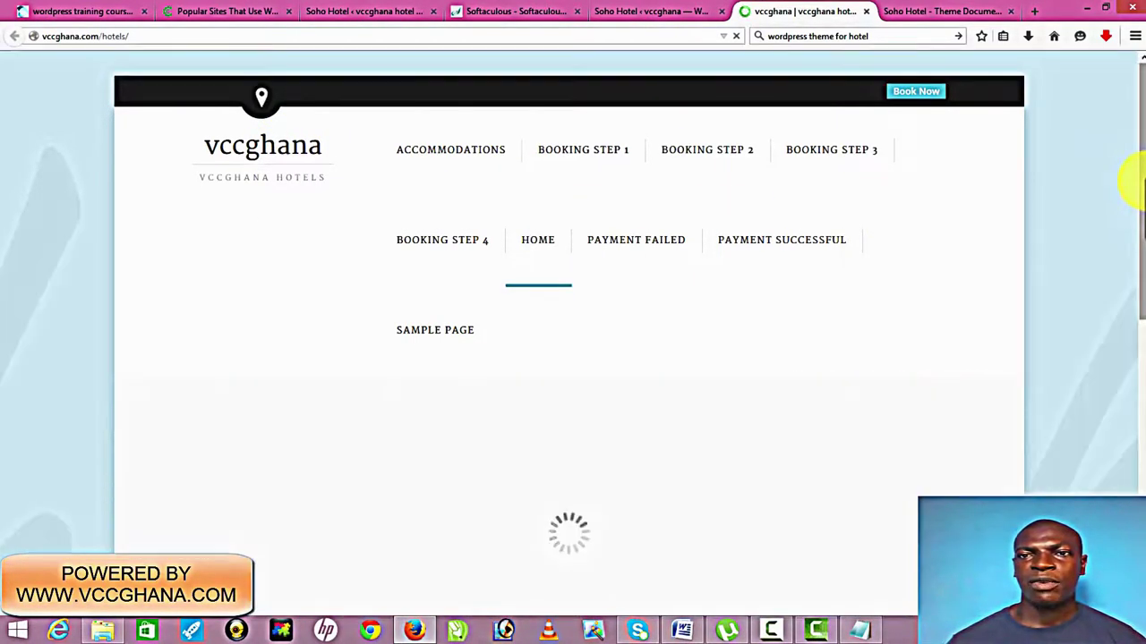
{"action": "left_click_drag", "start_coordinate": [1133, 177], "coordinate": [1131, 251]}
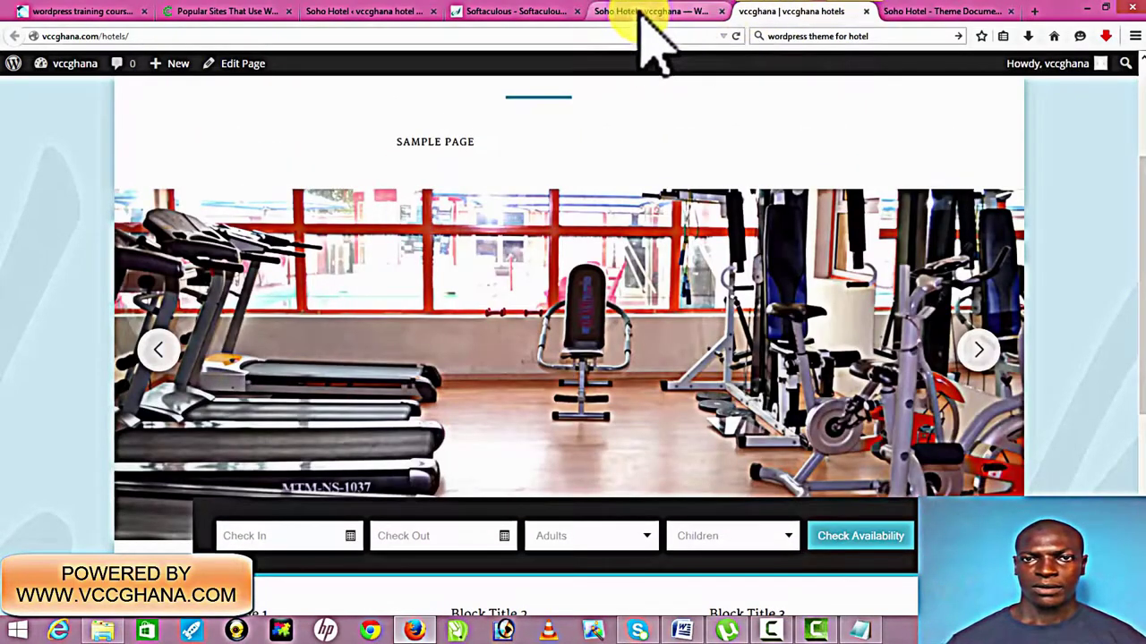
{"action": "left_click", "coordinate": [644, 13]}
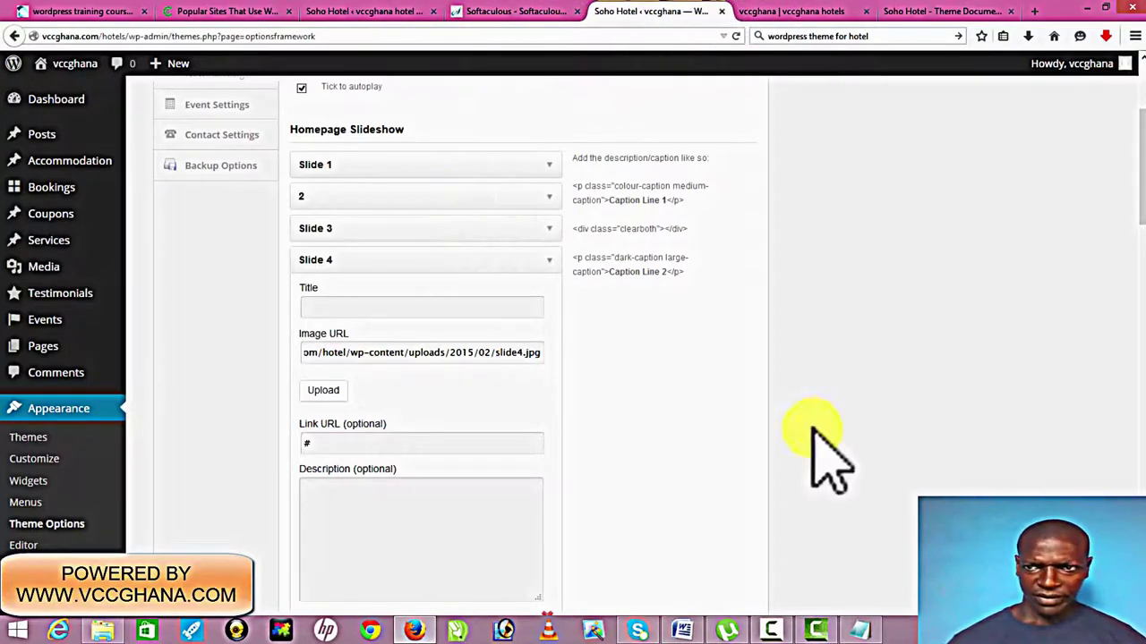
{"action": "left_click", "coordinate": [792, 12]}
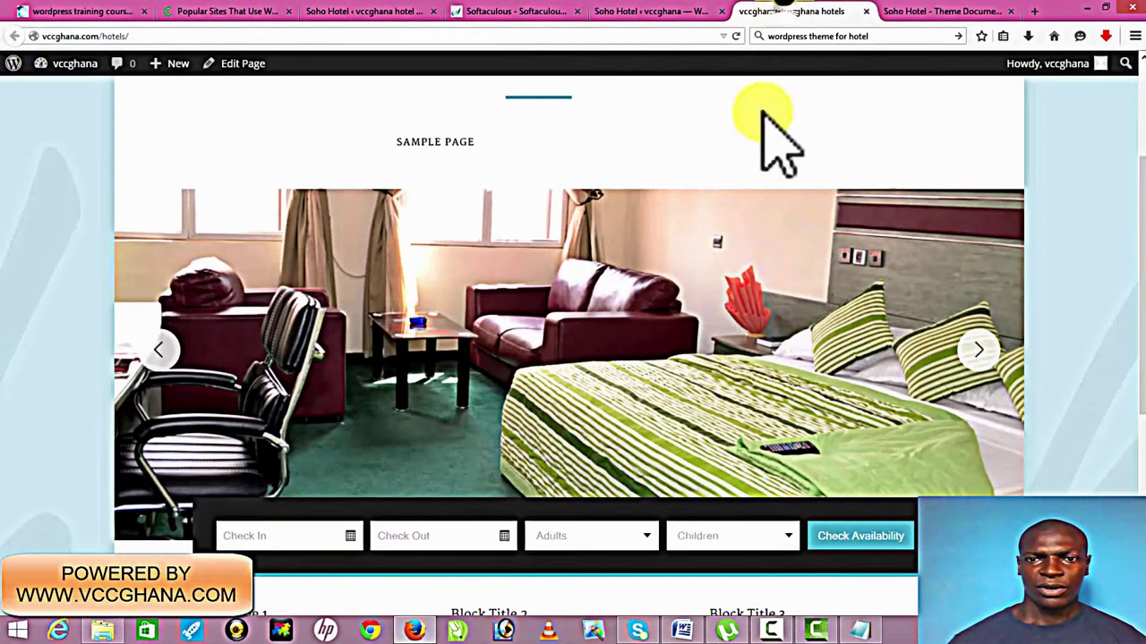
{"action": "scroll", "coordinate": [1139, 231], "scroll_direction": "down", "scroll_amount": 5}
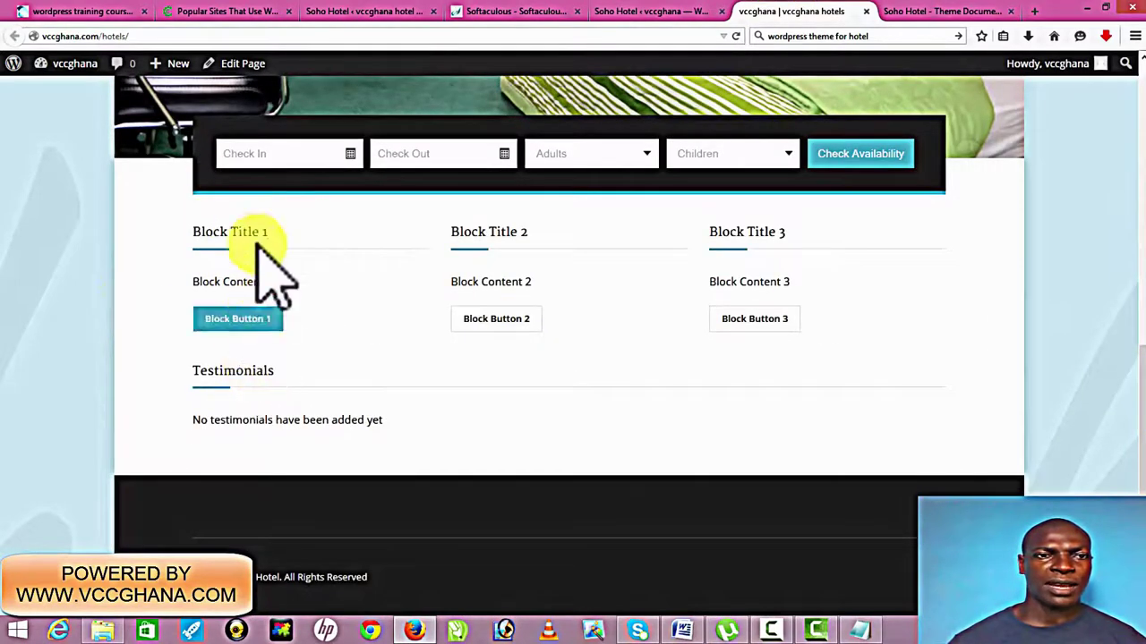
{"action": "left_click", "coordinate": [363, 13]}
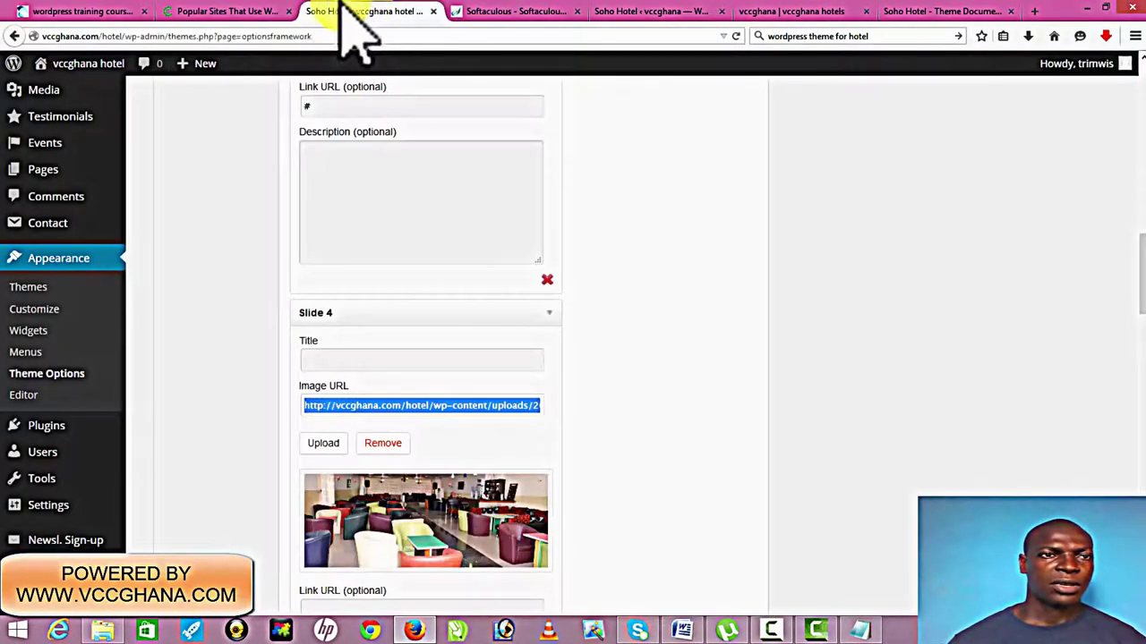
Step: Open the vccghana hotel site from the admin bar's Visit Site link in a new tab
{"action": "mouse_move", "coordinate": [54, 98]}
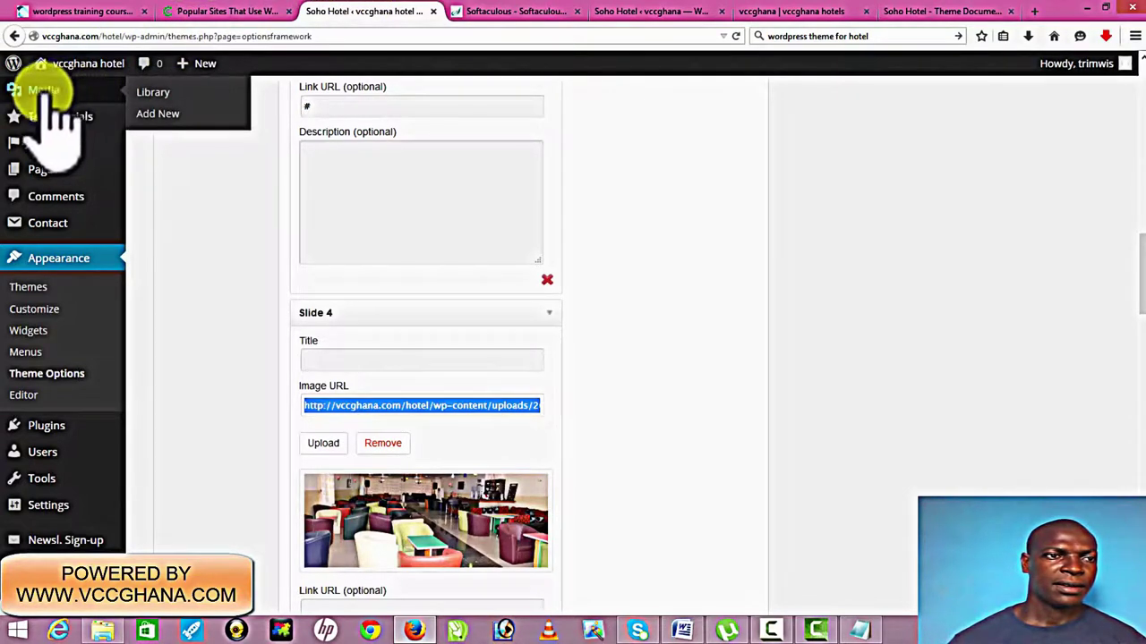
{"action": "mouse_move", "coordinate": [70, 65]}
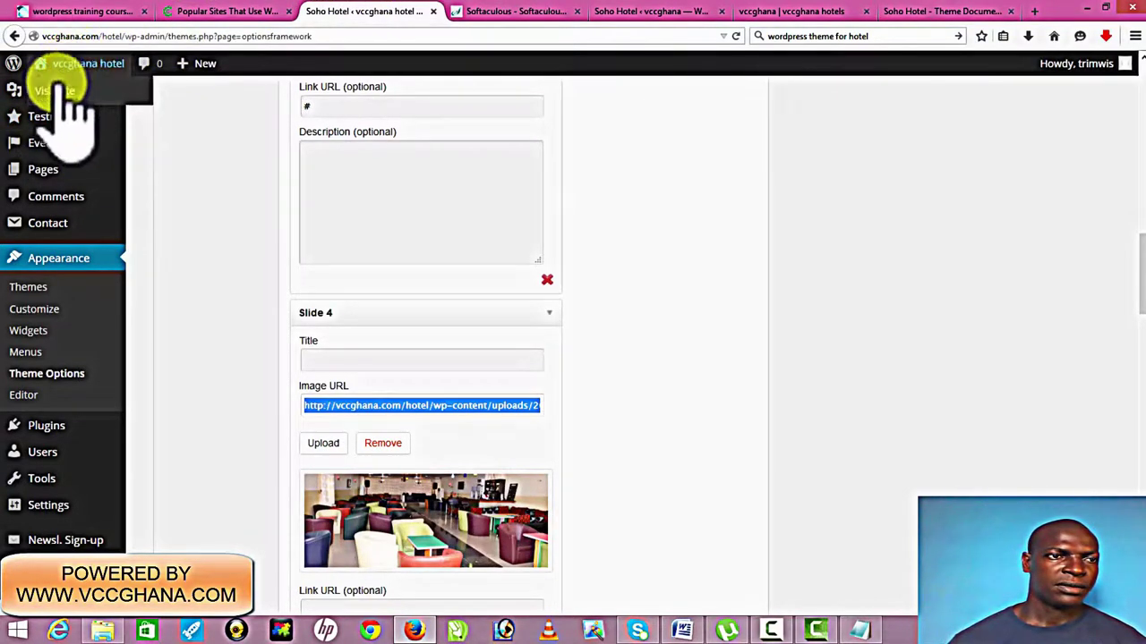
{"action": "right_click", "coordinate": [56, 90]}
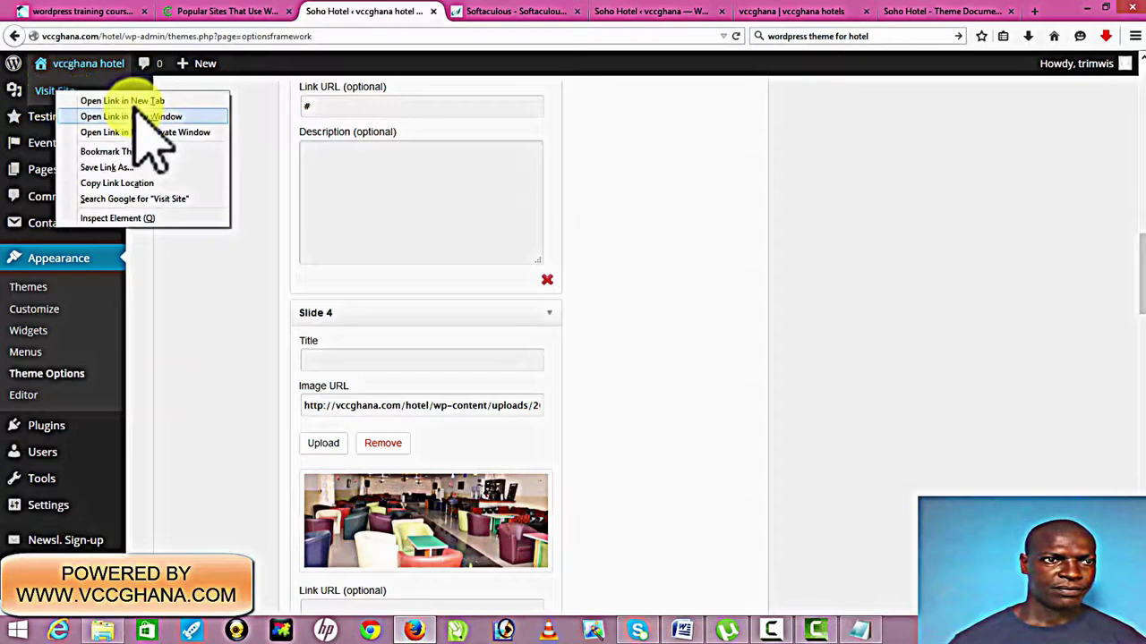
{"action": "left_click", "coordinate": [105, 99]}
{"action": "left_click", "coordinate": [452, 11]}
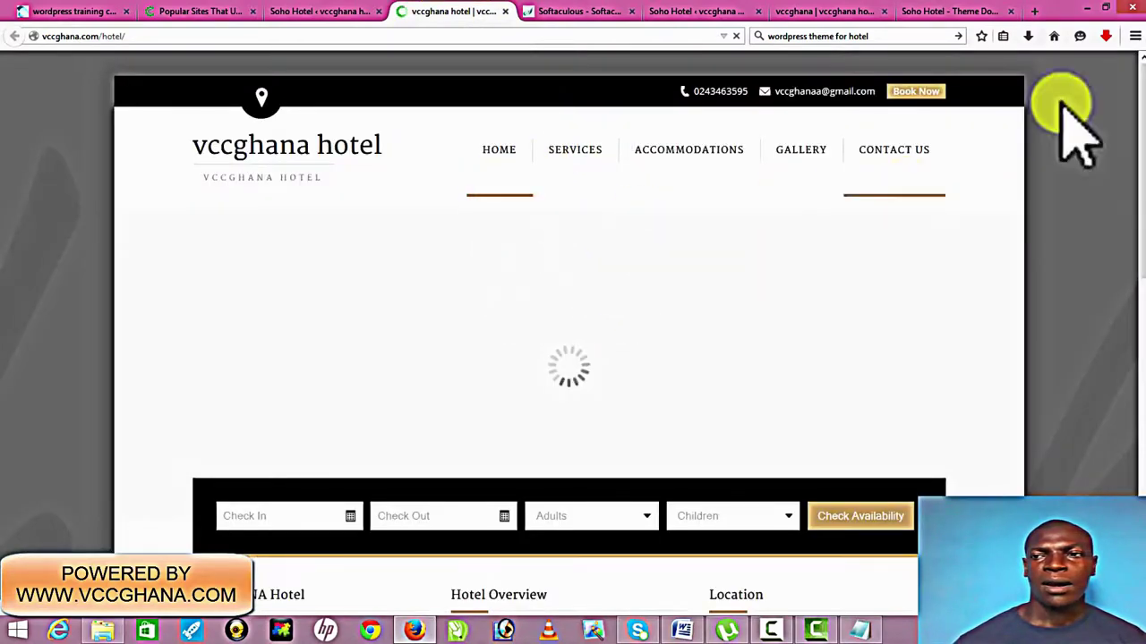
Step: Review the site's overview, location and testimonials, then return to the Slide 4 settings (slide4.jpg)
{"action": "left_click_drag", "start_coordinate": [1133, 161], "coordinate": [1133, 248]}
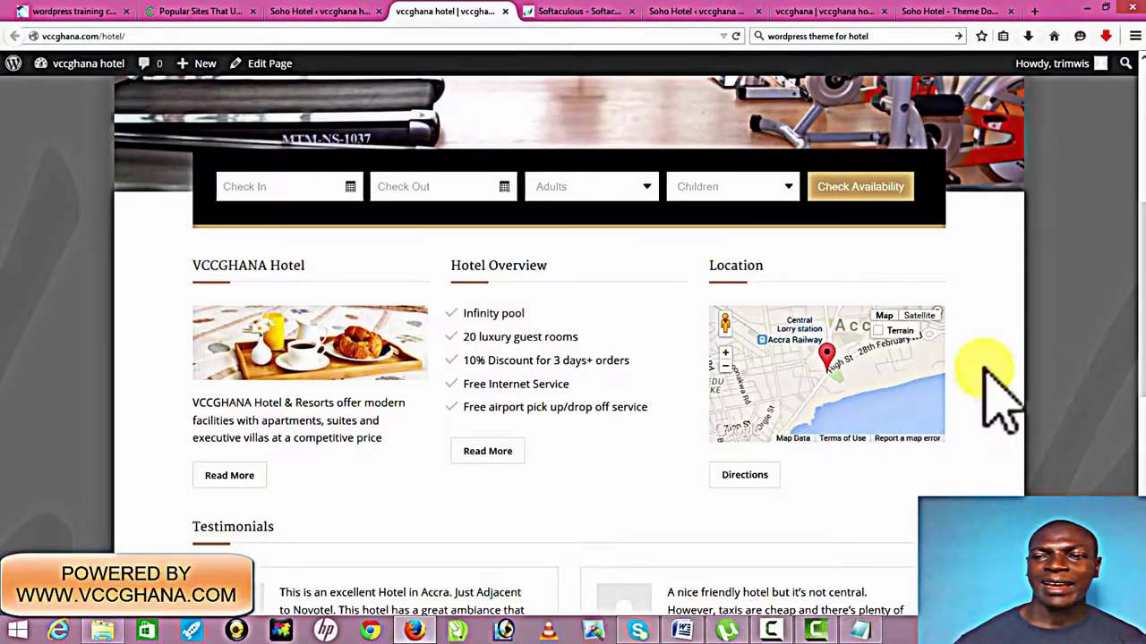
{"action": "left_click_drag", "start_coordinate": [1132, 258], "coordinate": [1128, 317]}
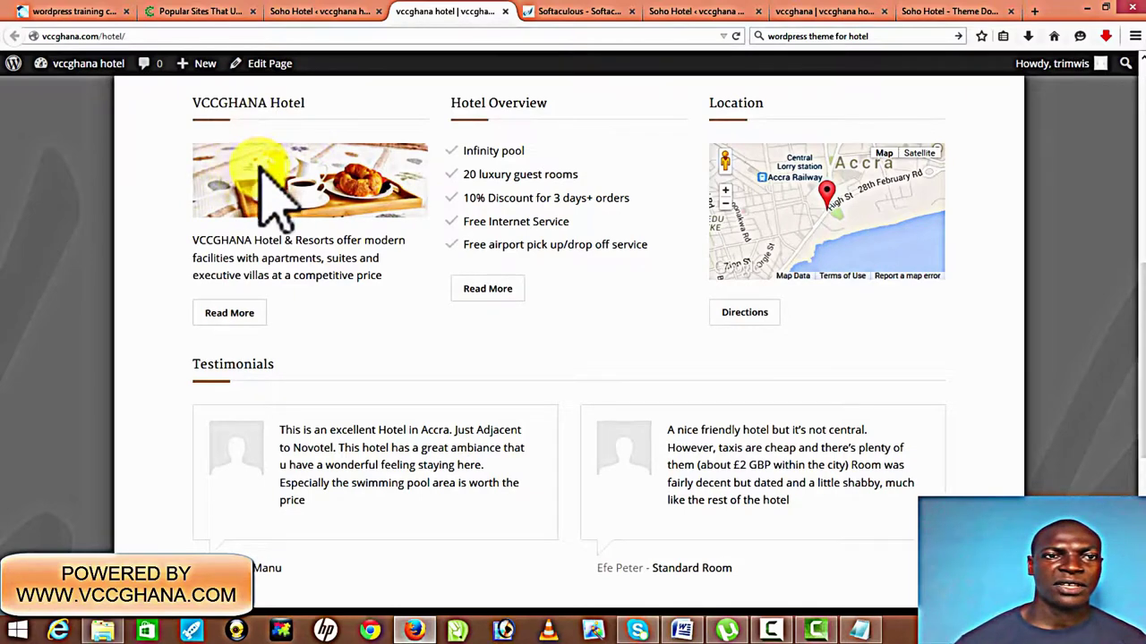
{"action": "left_click", "coordinate": [716, 11]}
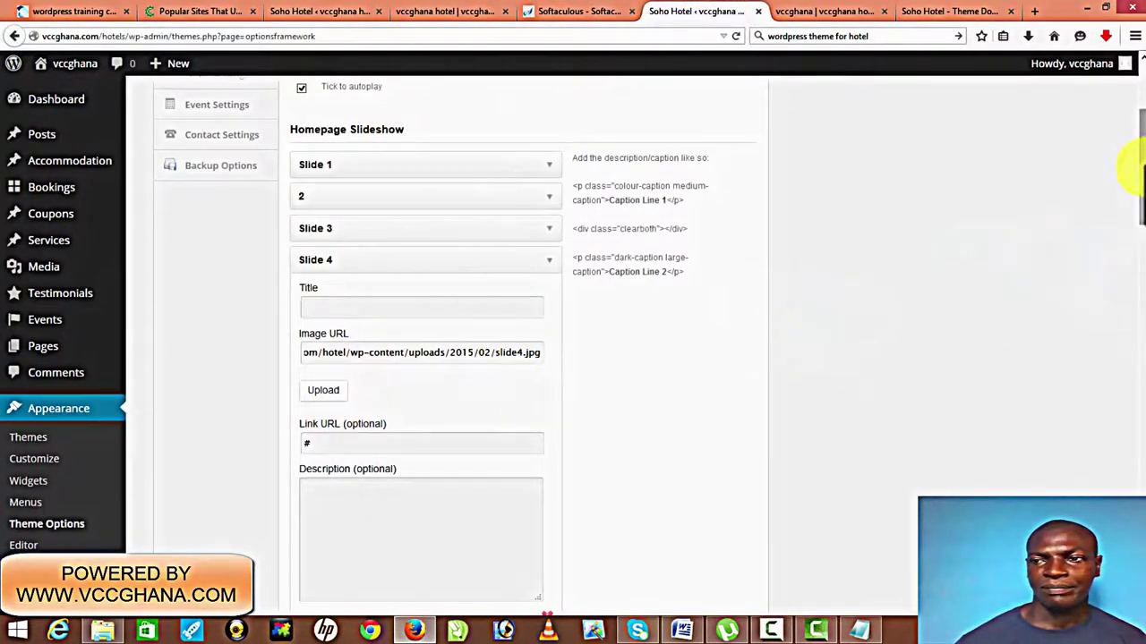
Step: Collapse the Slide 4 settings and edit Block Title 1 to read VCCGHANA Hotel
{"action": "mouse_move", "coordinate": [1140, 161]}
{"action": "left_mouse_down"}
{"action": "mouse_move", "coordinate": [1133, 260]}
{"action": "mouse_move", "coordinate": [1138, 174]}
{"action": "left_mouse_up"}
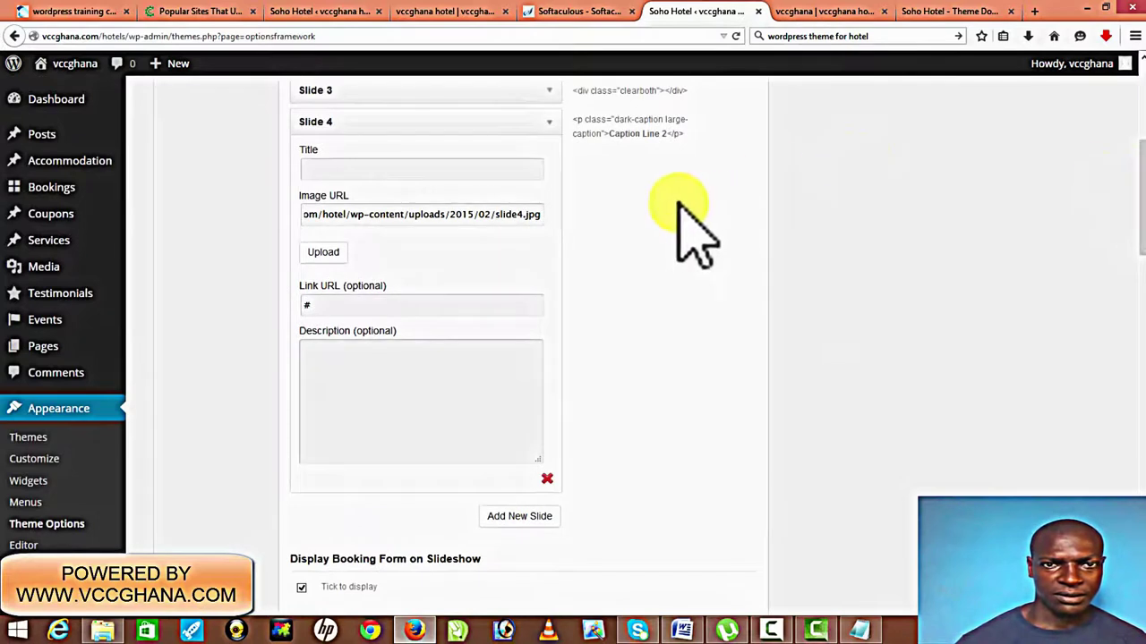
{"action": "left_click", "coordinate": [548, 127]}
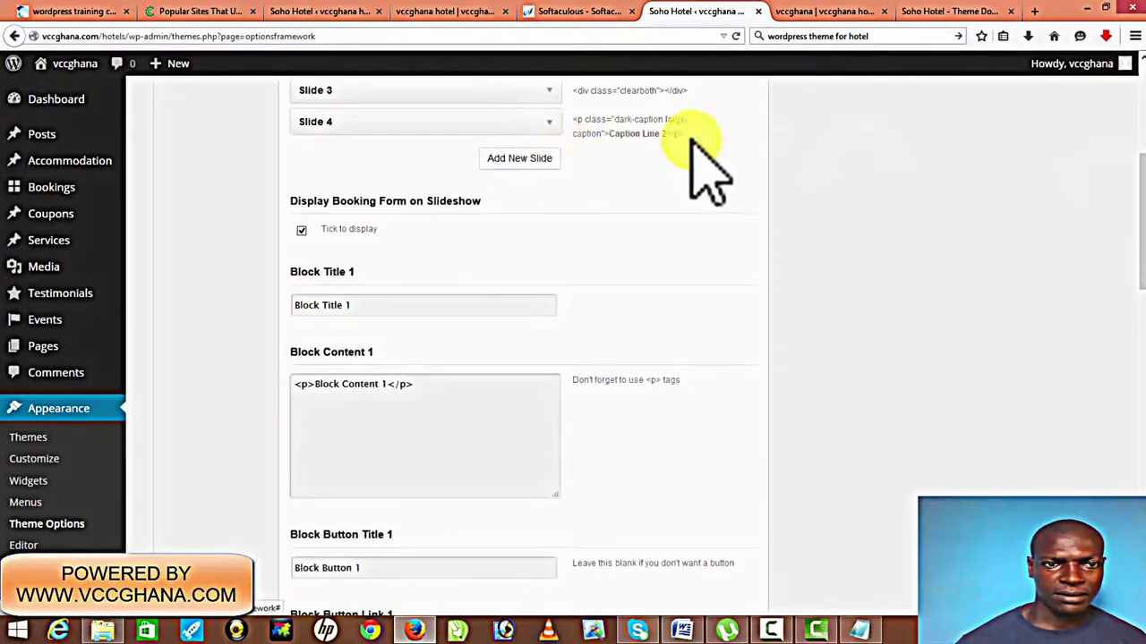
{"action": "left_click", "coordinate": [370, 305]}
{"action": "scroll", "coordinate": [1133, 225], "scroll_direction": "down", "scroll_amount": 1}
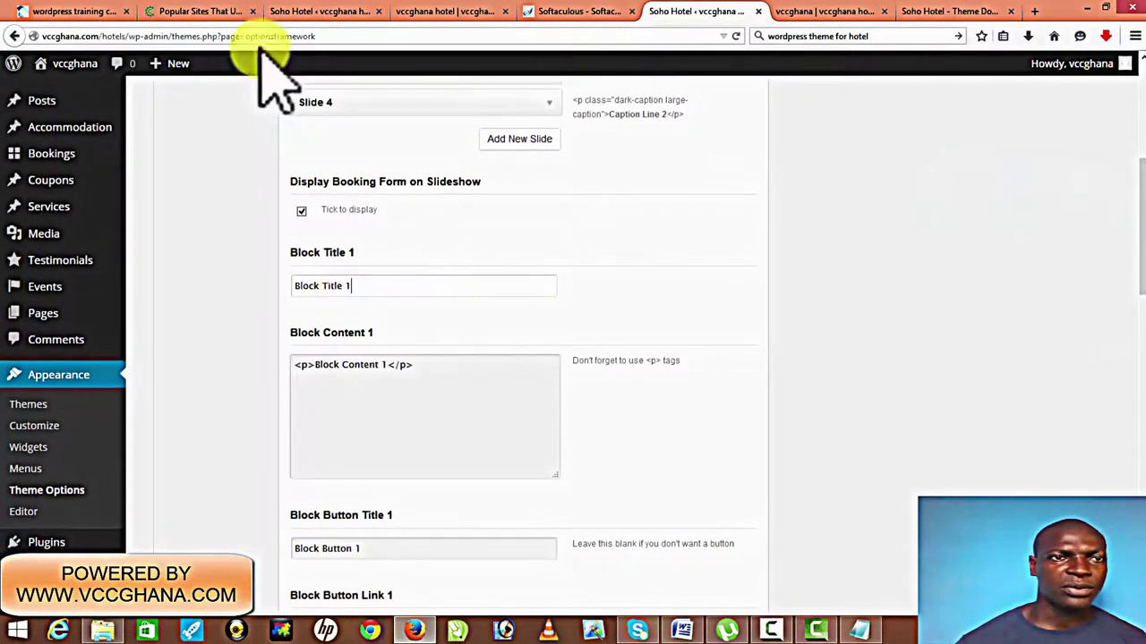
Step: Select the VCCGHANA Hotel heading on the live front page, then go back to the old site's Theme Options
{"action": "left_click", "coordinate": [315, 12]}
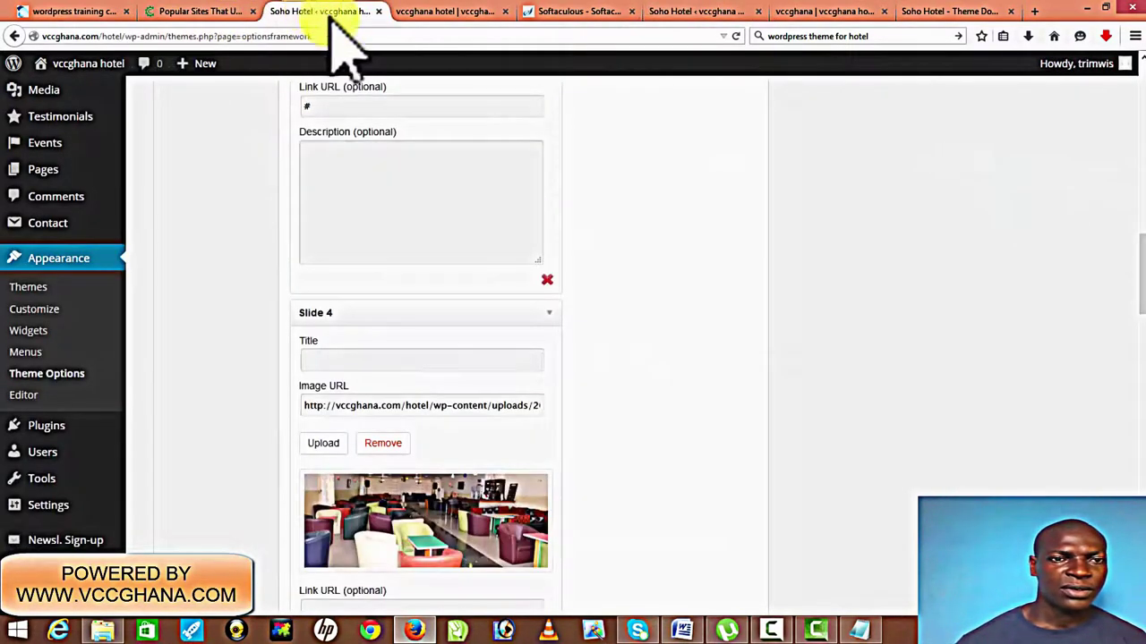
{"action": "left_click", "coordinate": [447, 12]}
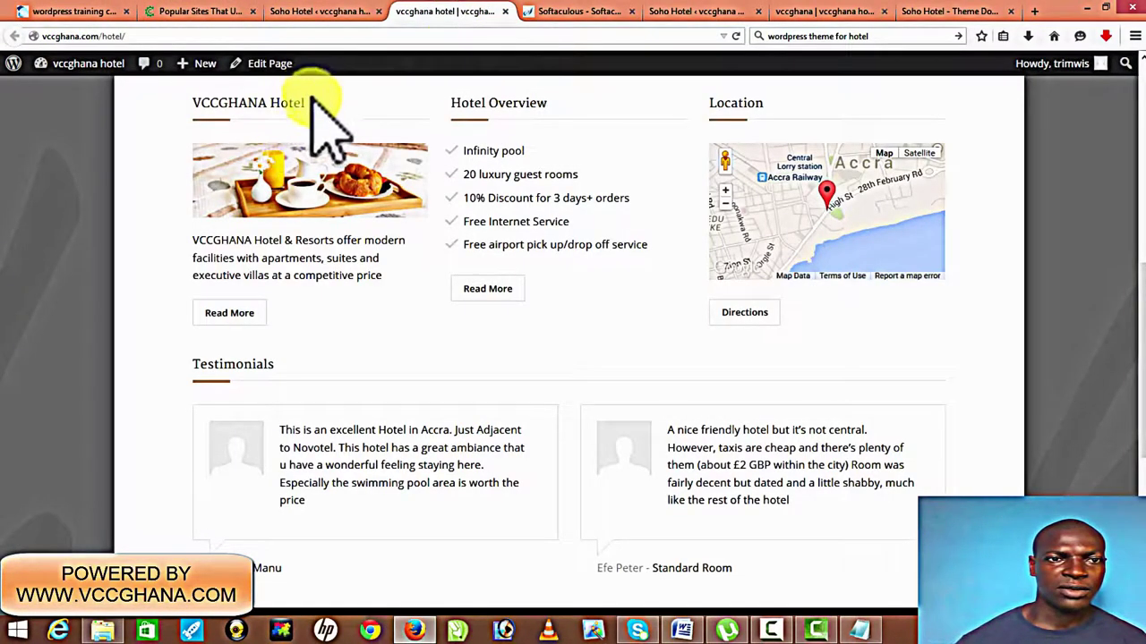
{"action": "left_click_drag", "start_coordinate": [256, 105], "coordinate": [204, 106]}
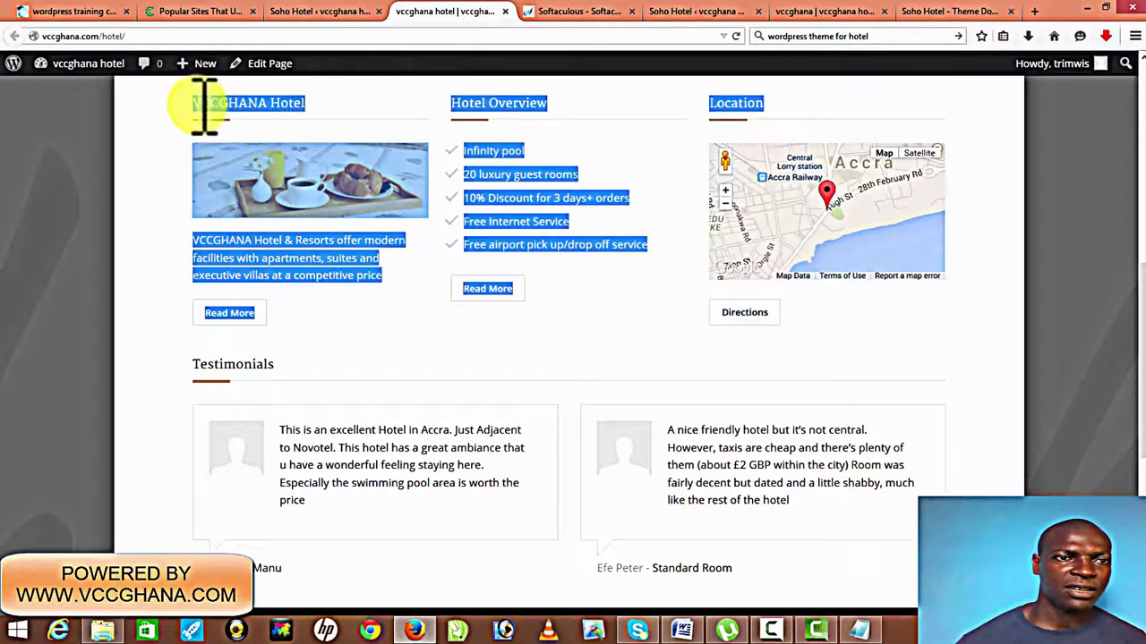
{"action": "left_click", "coordinate": [326, 99]}
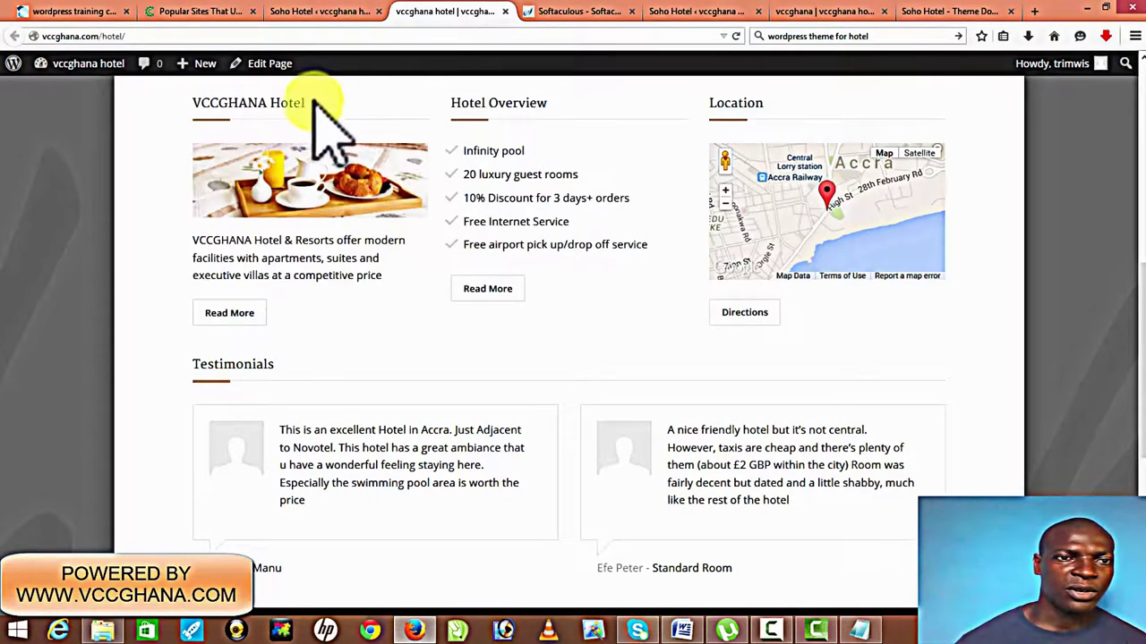
{"action": "left_click_drag", "start_coordinate": [309, 103], "coordinate": [213, 103]}
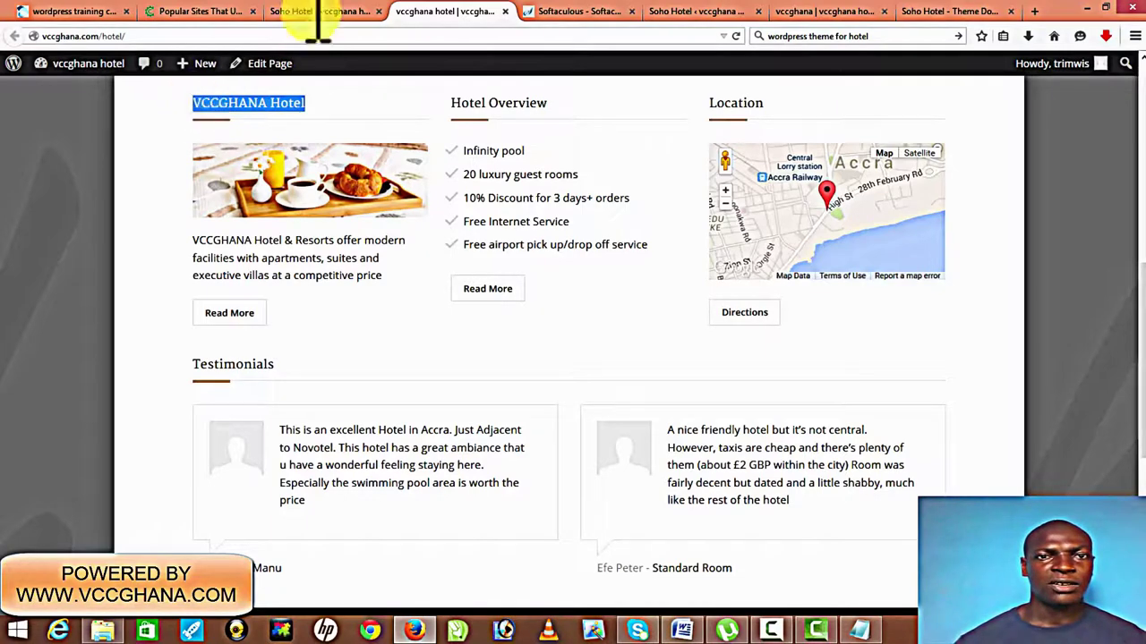
{"action": "left_click", "coordinate": [563, 13]}
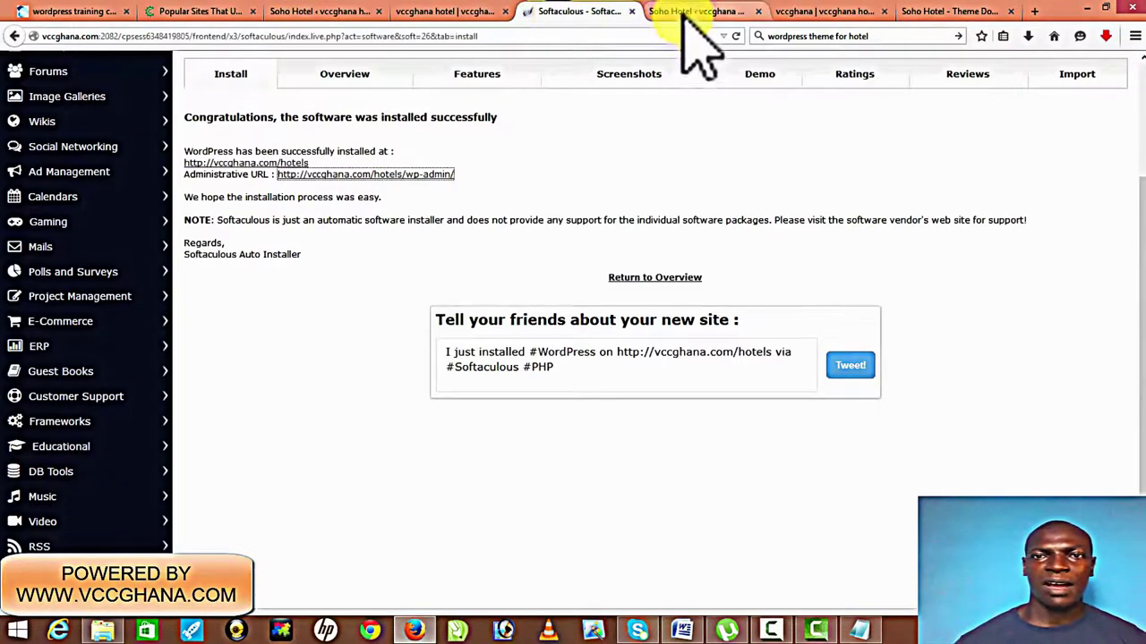
{"action": "left_click", "coordinate": [684, 13]}
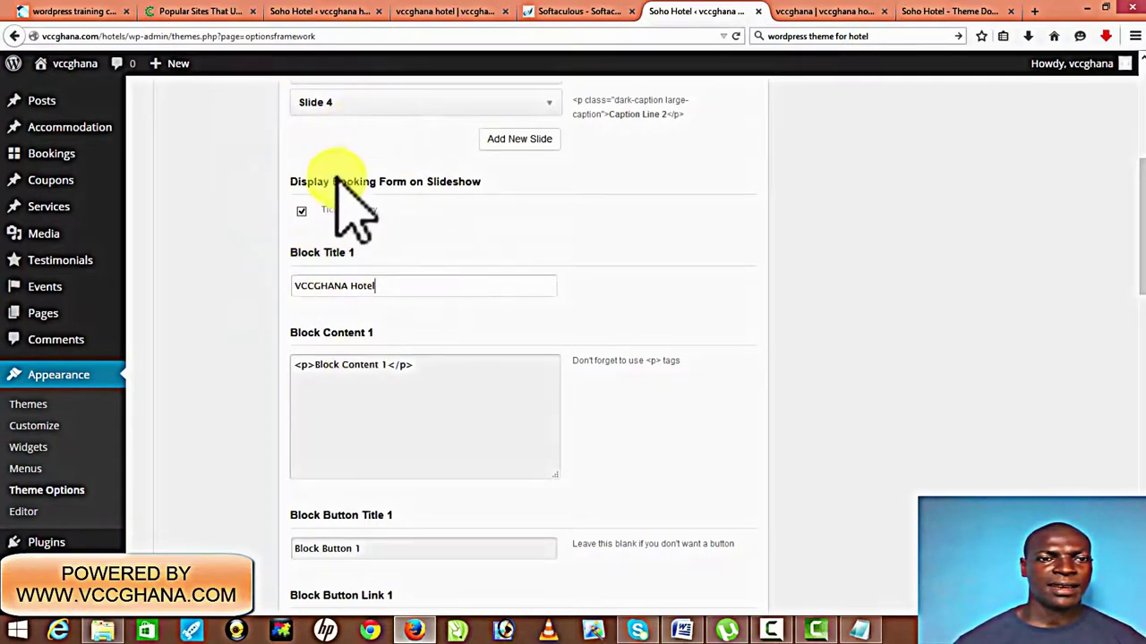
{"action": "left_click", "coordinate": [304, 12]}
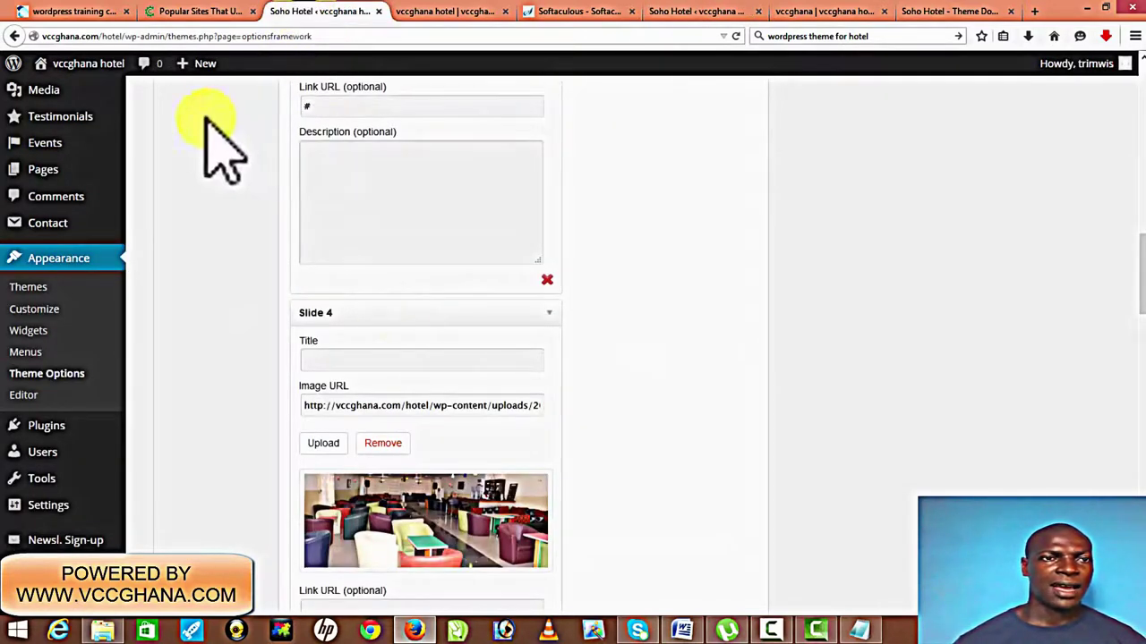
Step: Select the VCCGHANA Hotel & Resorts description paragraph on the live front page
{"action": "left_click", "coordinate": [444, 12]}
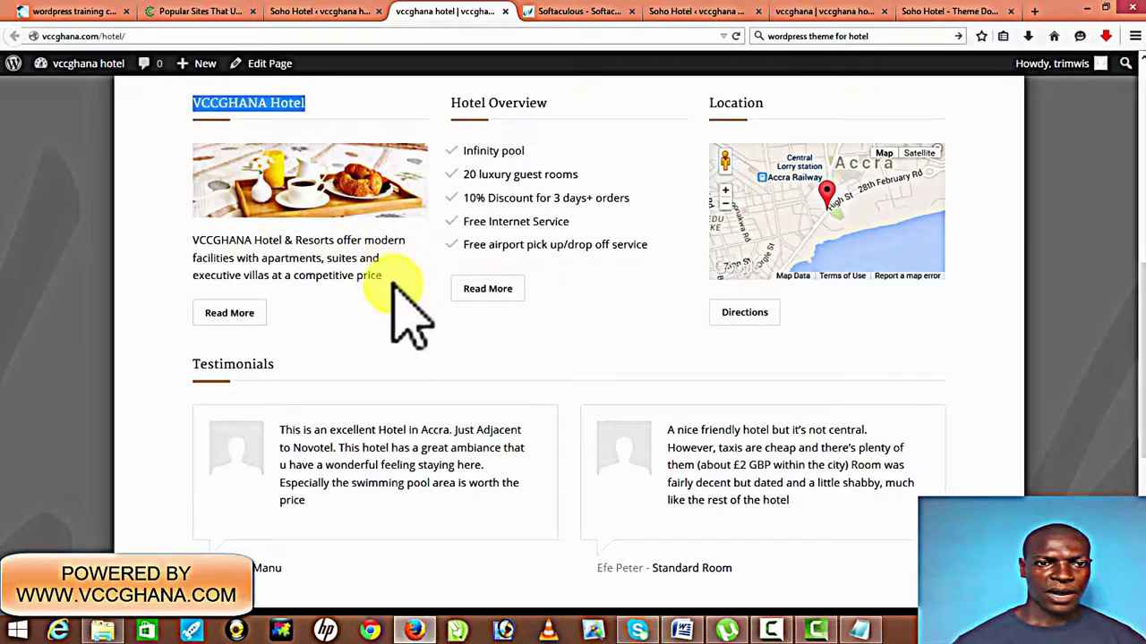
{"action": "left_click_drag", "start_coordinate": [391, 278], "coordinate": [204, 240]}
{"action": "left_click", "coordinate": [410, 255]}
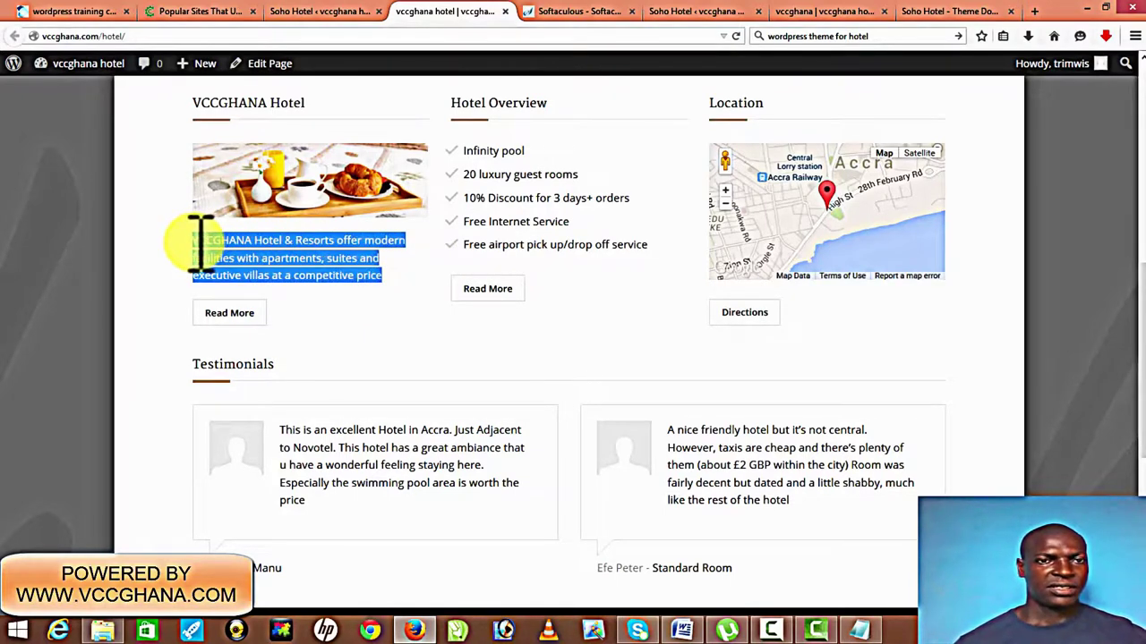
{"action": "left_click", "coordinate": [580, 13]}
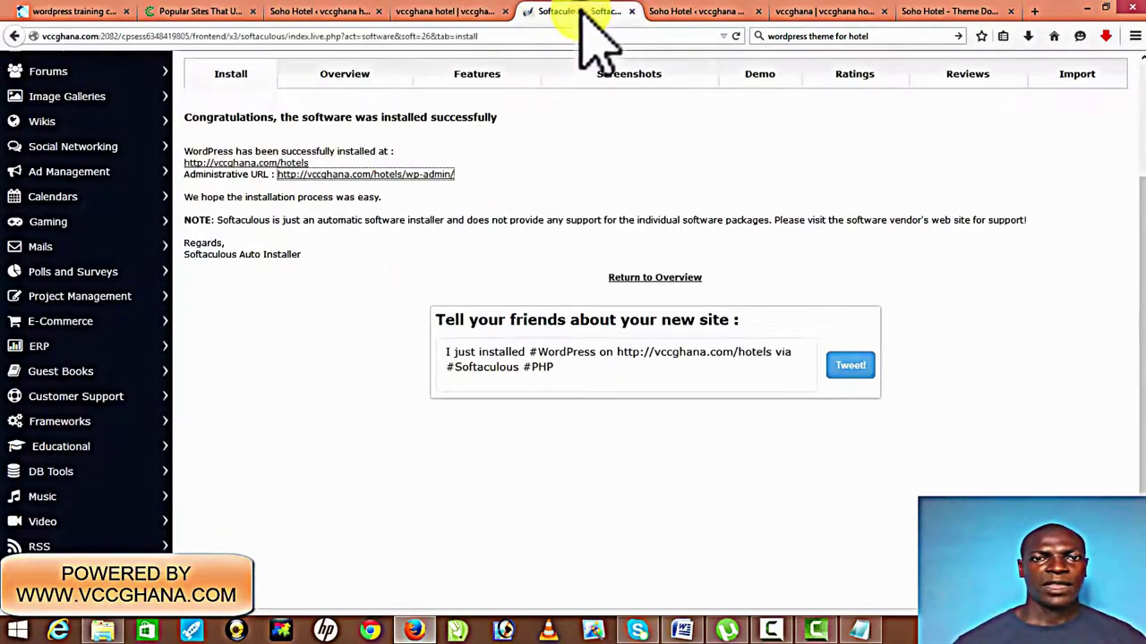
{"action": "left_click", "coordinate": [713, 11]}
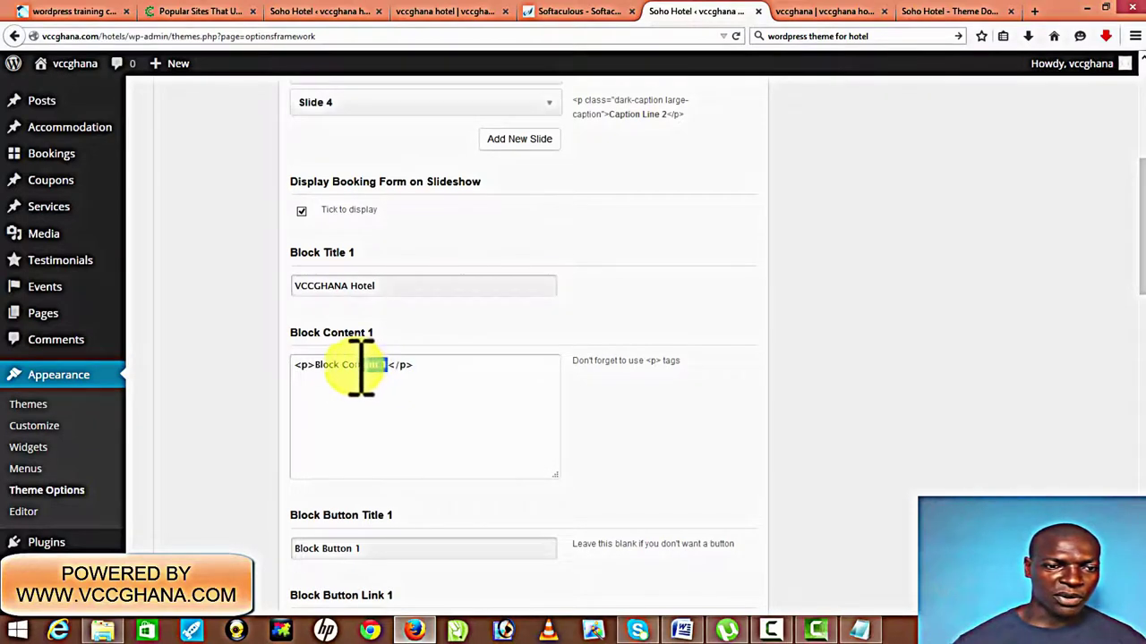
Step: Add an empty line at the top of Block Content 1, above the description
{"action": "left_click", "coordinate": [299, 367]}
{"action": "key", "text": "Return"}
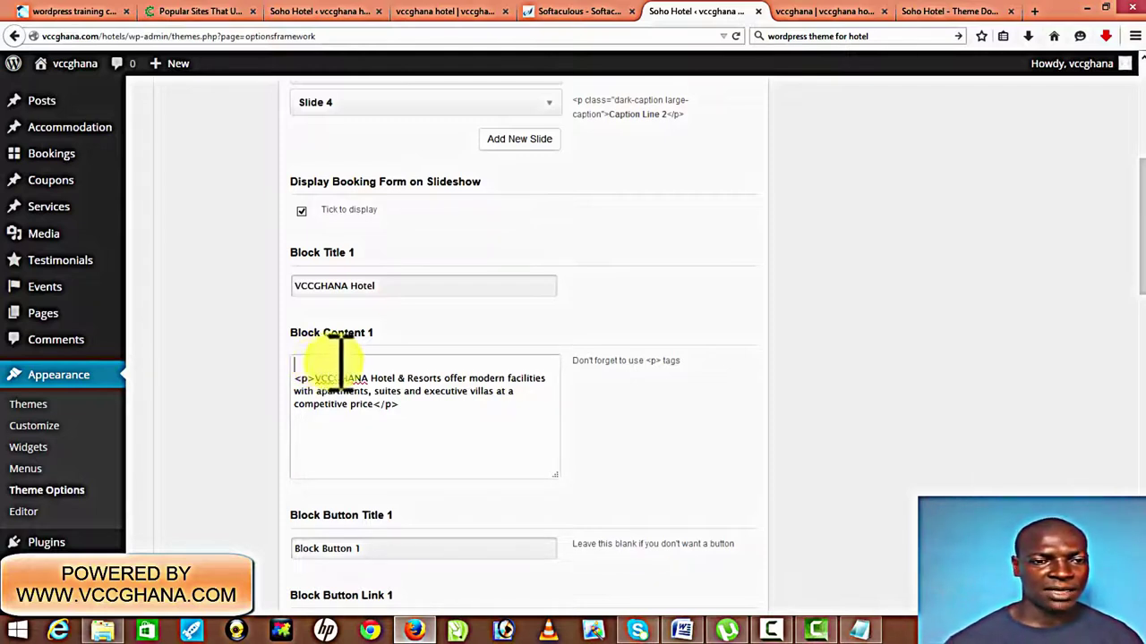
{"action": "left_click", "coordinate": [304, 11]}
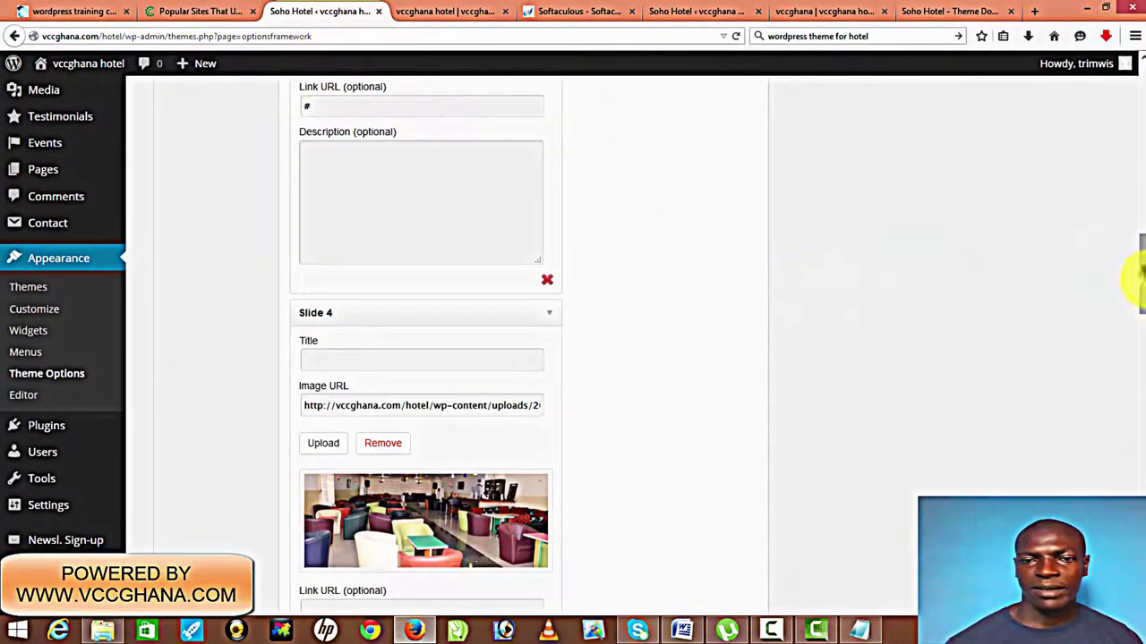
Step: Copy the demo_image_01.jpg image tag from the old site and paste it above the description
{"action": "left_click_drag", "start_coordinate": [1140, 279], "coordinate": [1140, 383]}
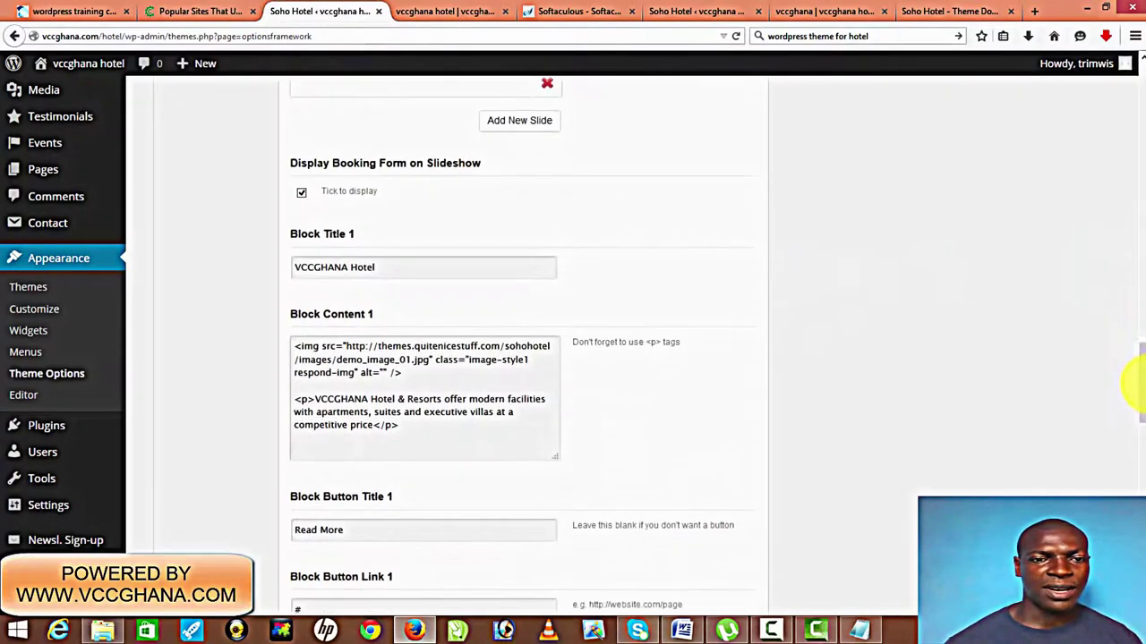
{"action": "left_click", "coordinate": [340, 367]}
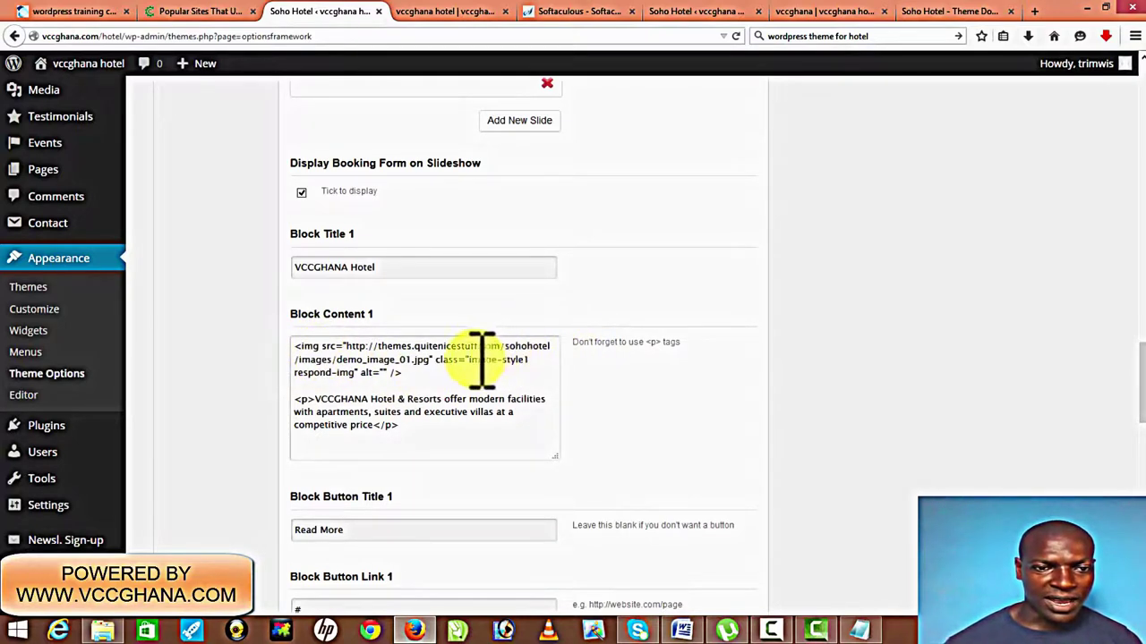
{"action": "left_click_drag", "start_coordinate": [403, 372], "coordinate": [295, 345]}
{"action": "key", "text": "ctrl+c"}
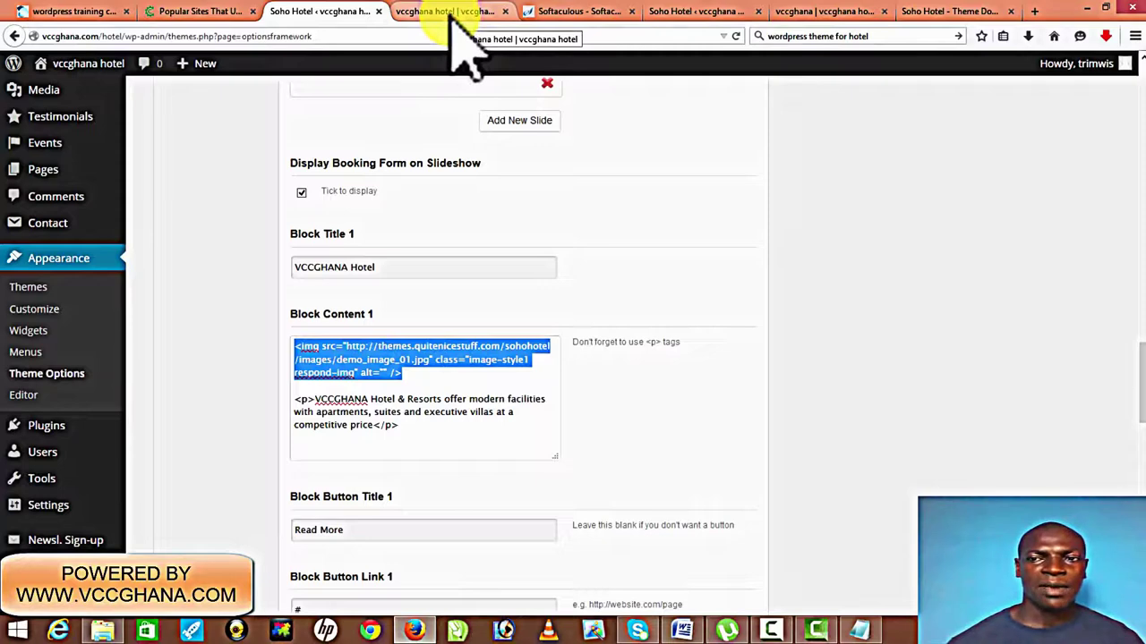
{"action": "left_click", "coordinate": [444, 10]}
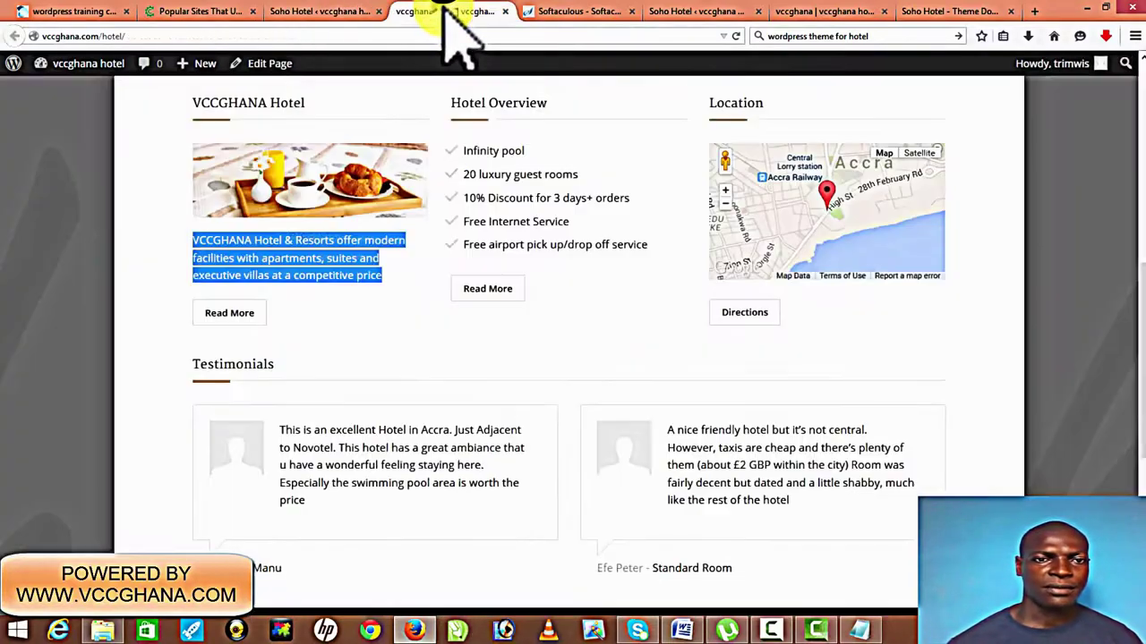
{"action": "left_click", "coordinate": [673, 11]}
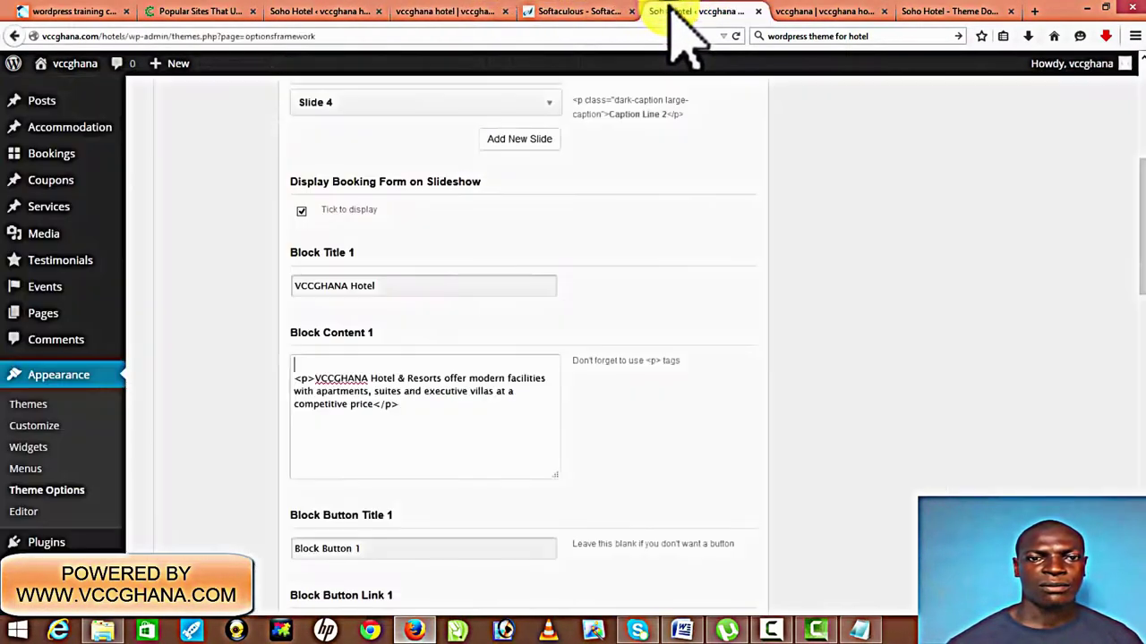
{"action": "left_click", "coordinate": [340, 367]}
{"action": "key", "text": "ctrl+v"}
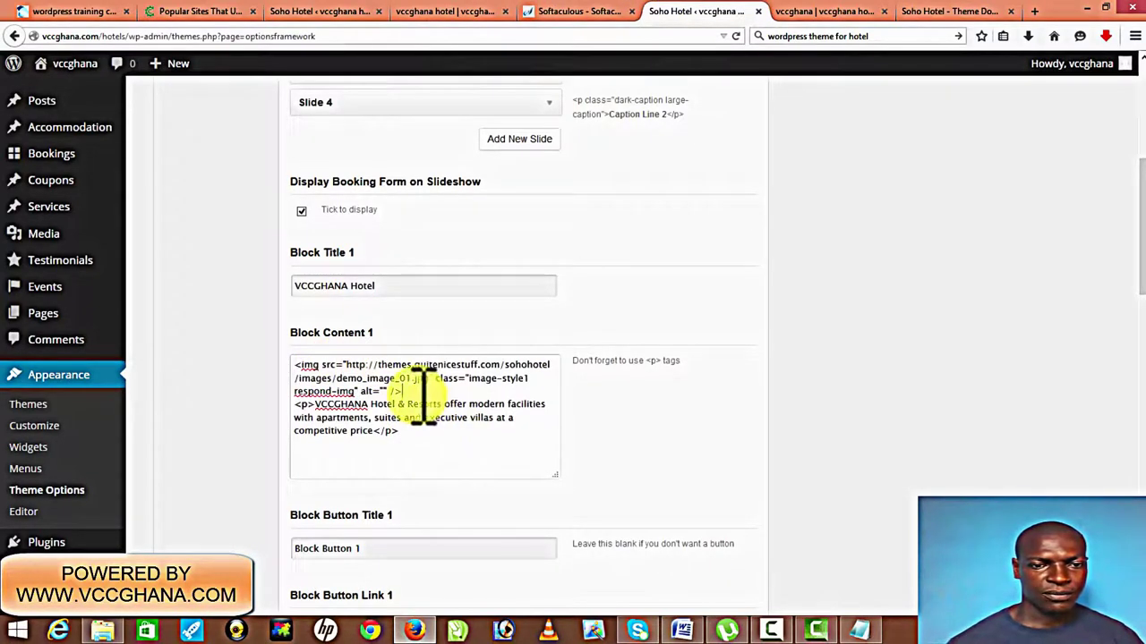
{"action": "key", "text": "Return"}
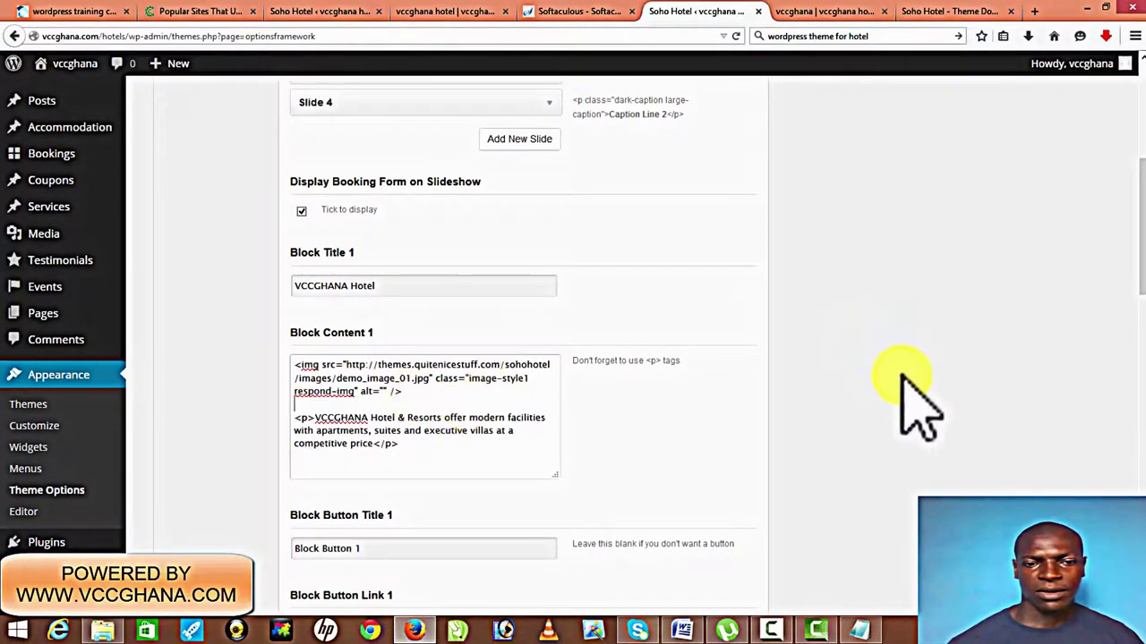
Step: Change Block Button Title 1 to Read More and save all changes
{"action": "left_click_drag", "start_coordinate": [1140, 237], "coordinate": [1134, 281]}
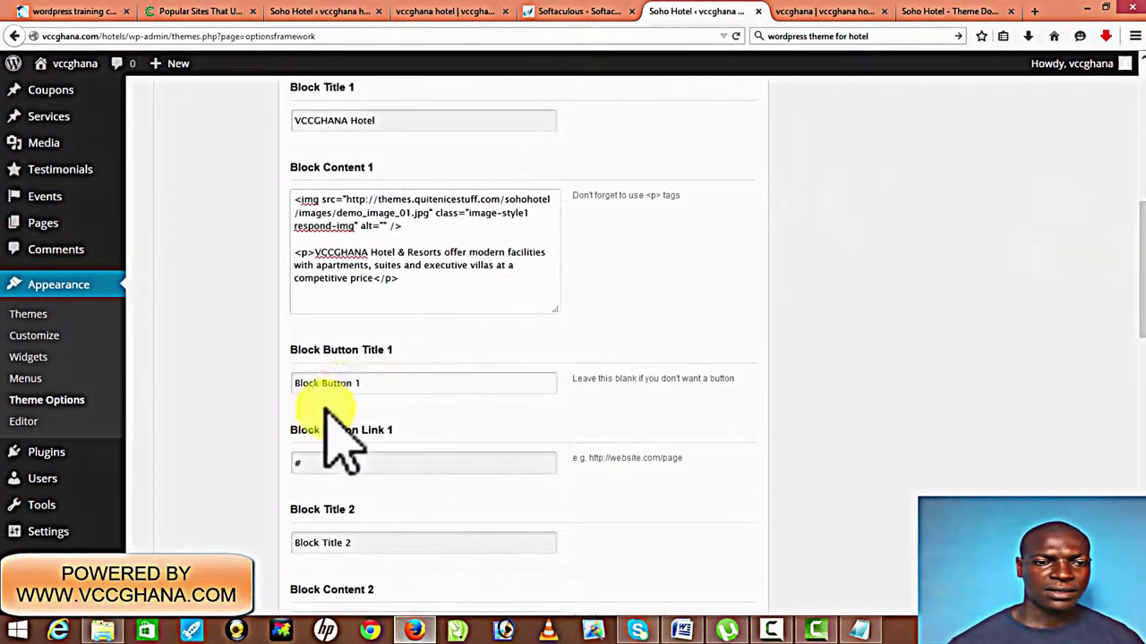
{"action": "left_click_drag", "start_coordinate": [383, 385], "coordinate": [281, 384]}
{"action": "left_click", "coordinate": [307, 13]}
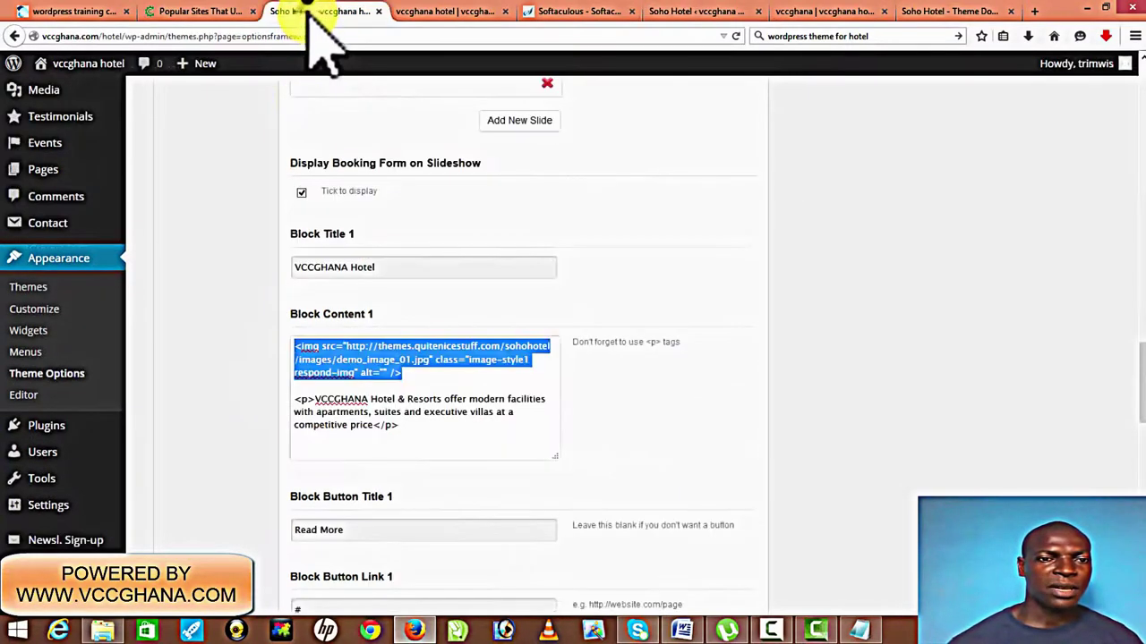
{"action": "left_click", "coordinate": [488, 10]}
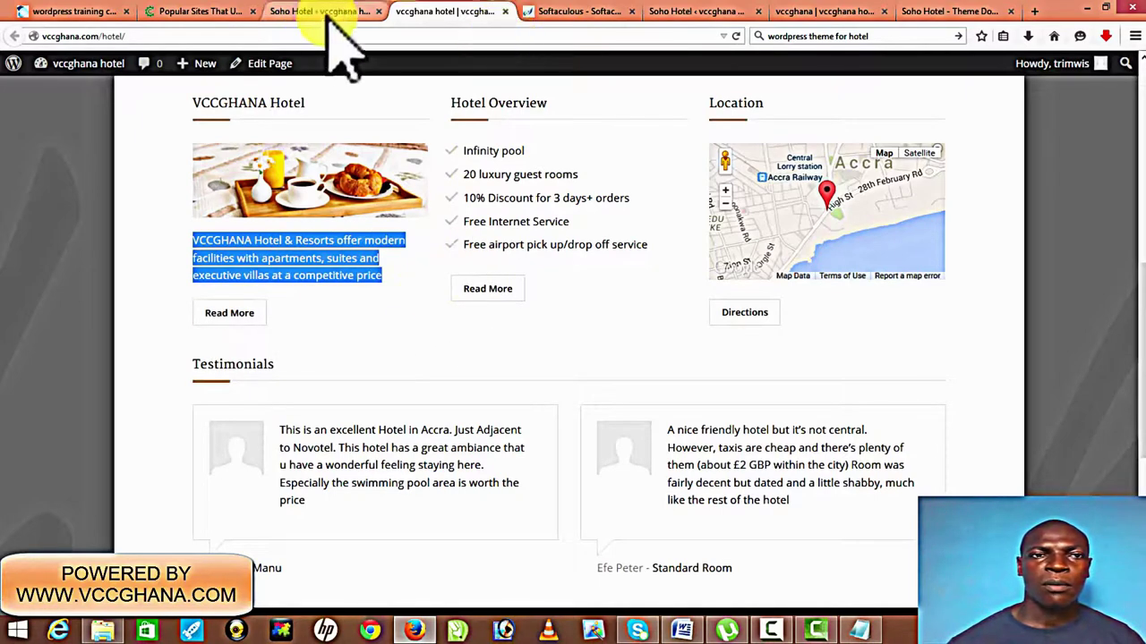
{"action": "left_click", "coordinate": [676, 12]}
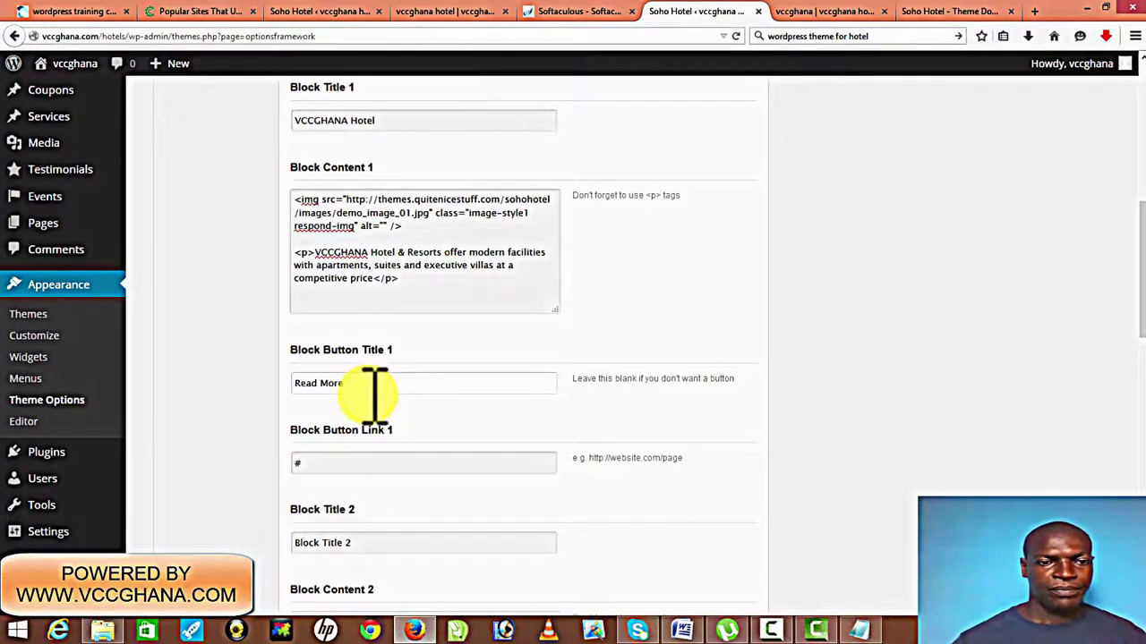
{"action": "left_click", "coordinate": [315, 464]}
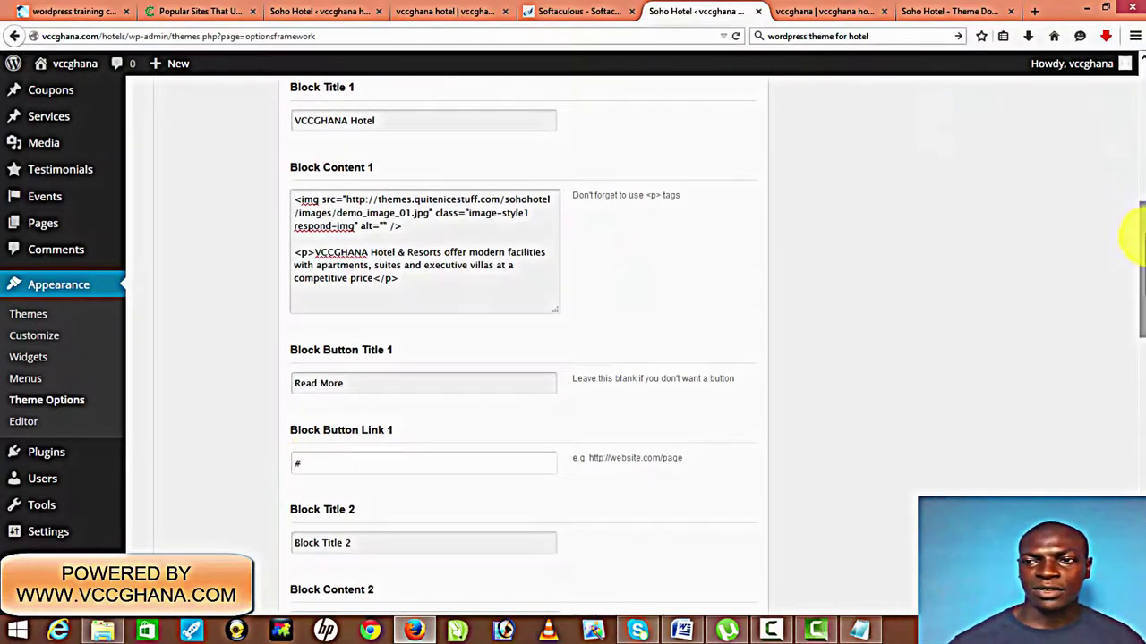
{"action": "left_click_drag", "start_coordinate": [1141, 238], "coordinate": [1133, 99]}
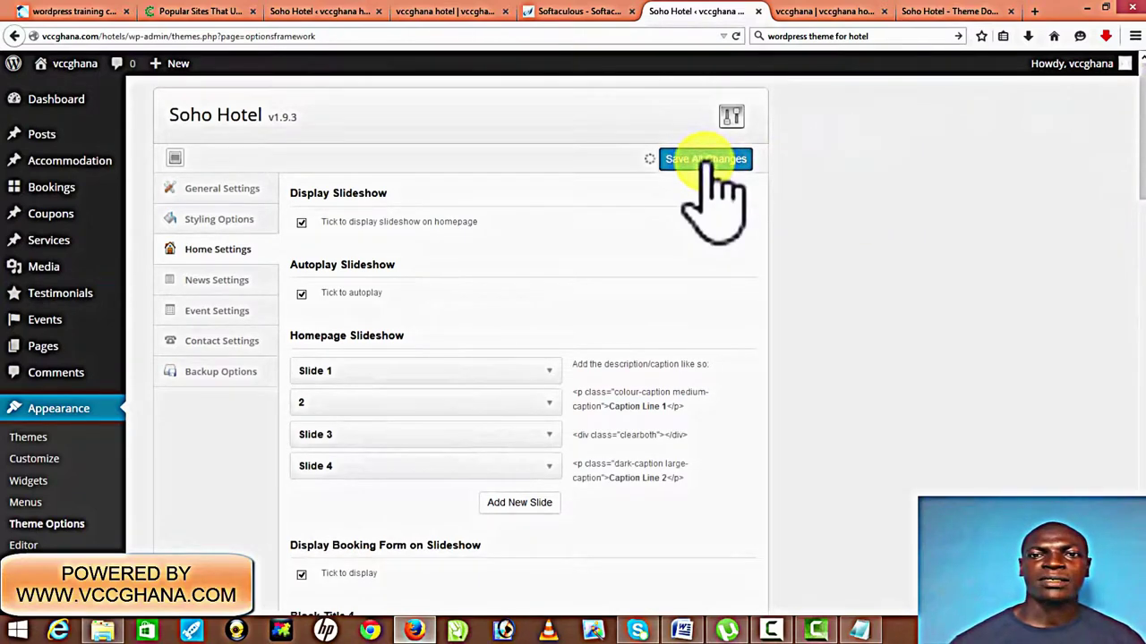
Step: Confirm the VCCGHANA Hotel block shows its image and Read More button, then open the theme documentation
{"action": "left_click", "coordinate": [821, 12]}
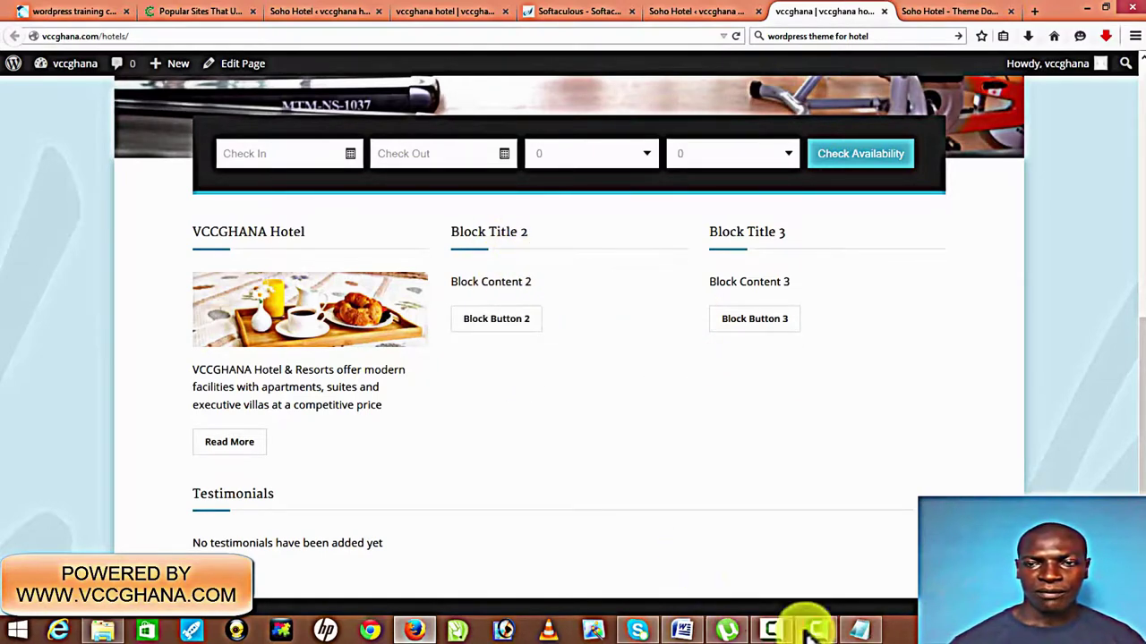
{"action": "left_click", "coordinate": [965, 11]}
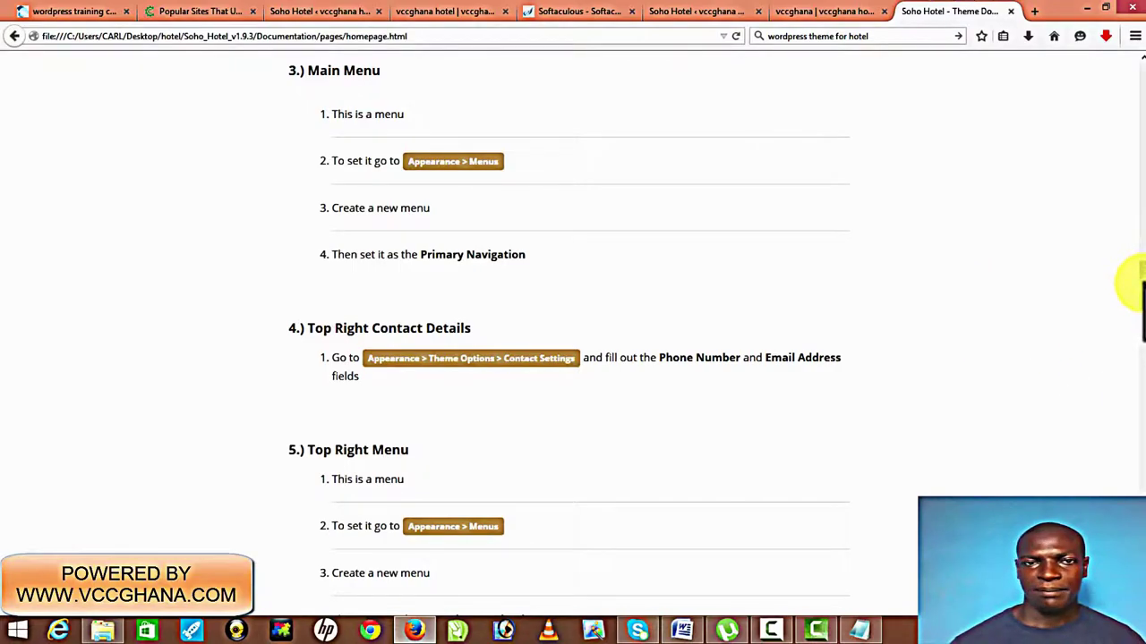
Step: Scroll the documentation to section 10 Homepage Block Two and select the List Item #1 sample
{"action": "left_click_drag", "start_coordinate": [1140, 284], "coordinate": [1123, 113]}
{"action": "left_click", "coordinate": [333, 186]}
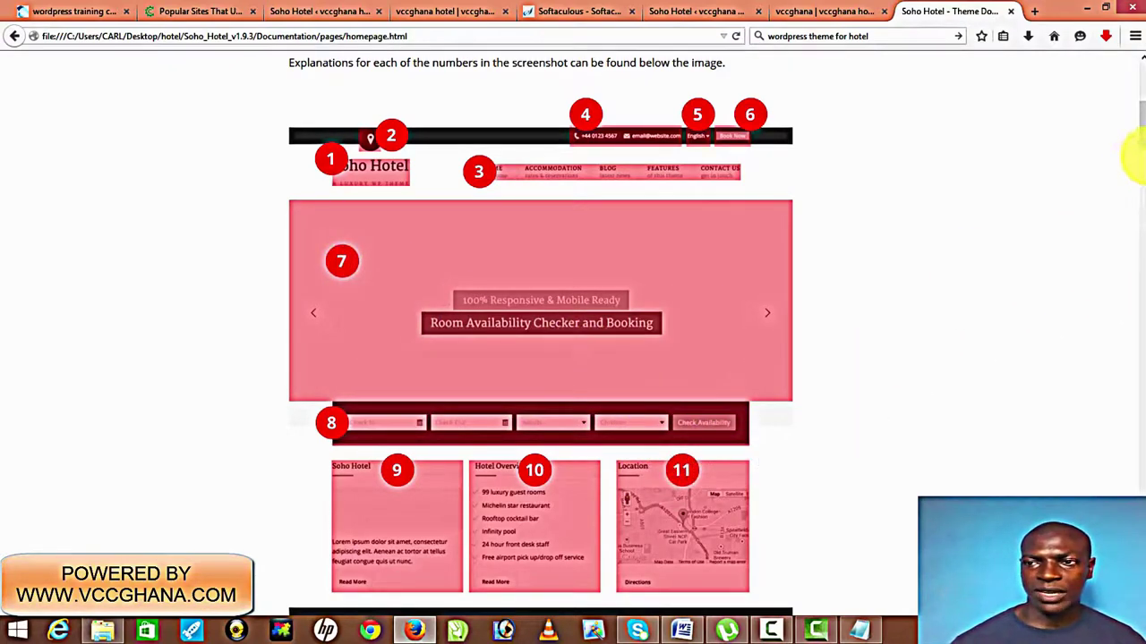
{"action": "left_click_drag", "start_coordinate": [1137, 144], "coordinate": [1135, 158]}
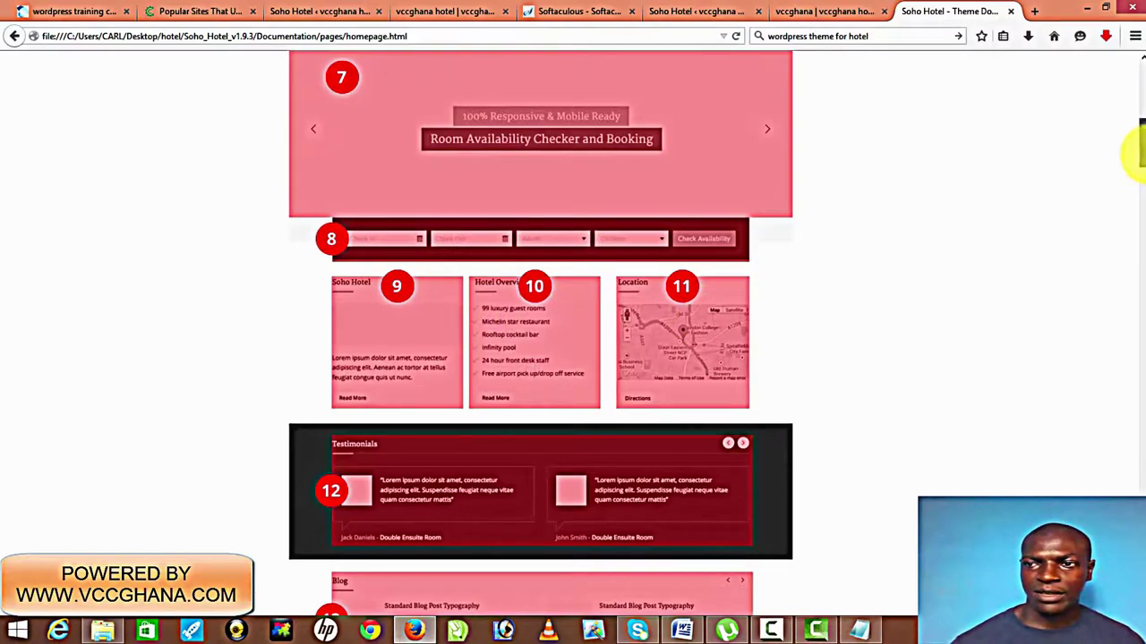
{"action": "left_click_drag", "start_coordinate": [1141, 148], "coordinate": [1137, 402]}
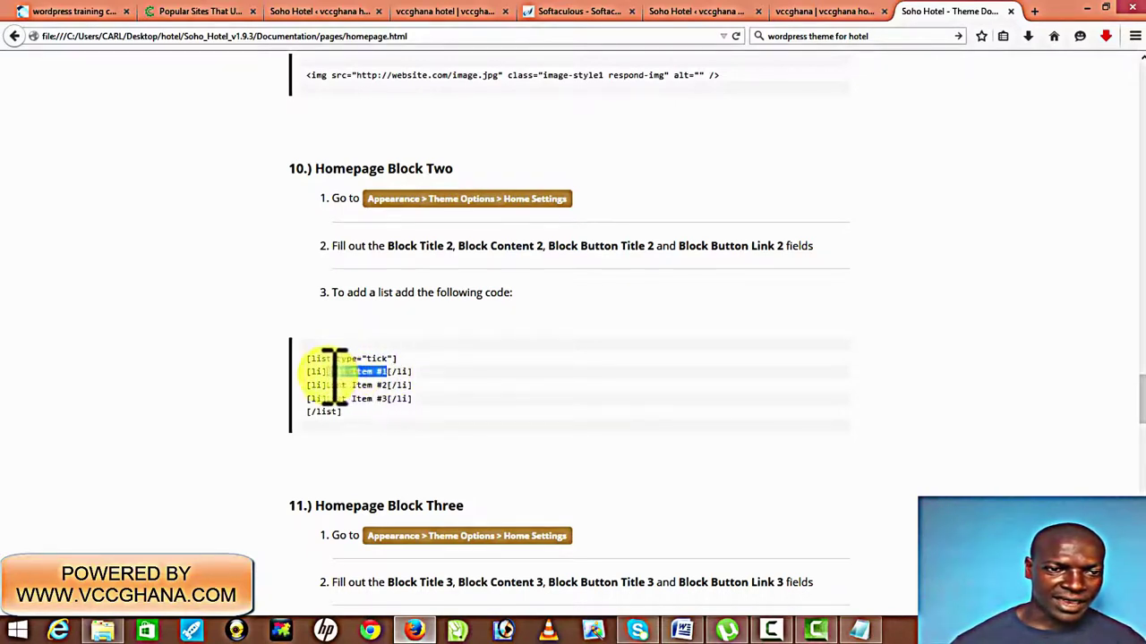
{"action": "left_click_drag", "start_coordinate": [334, 374], "coordinate": [383, 387]}
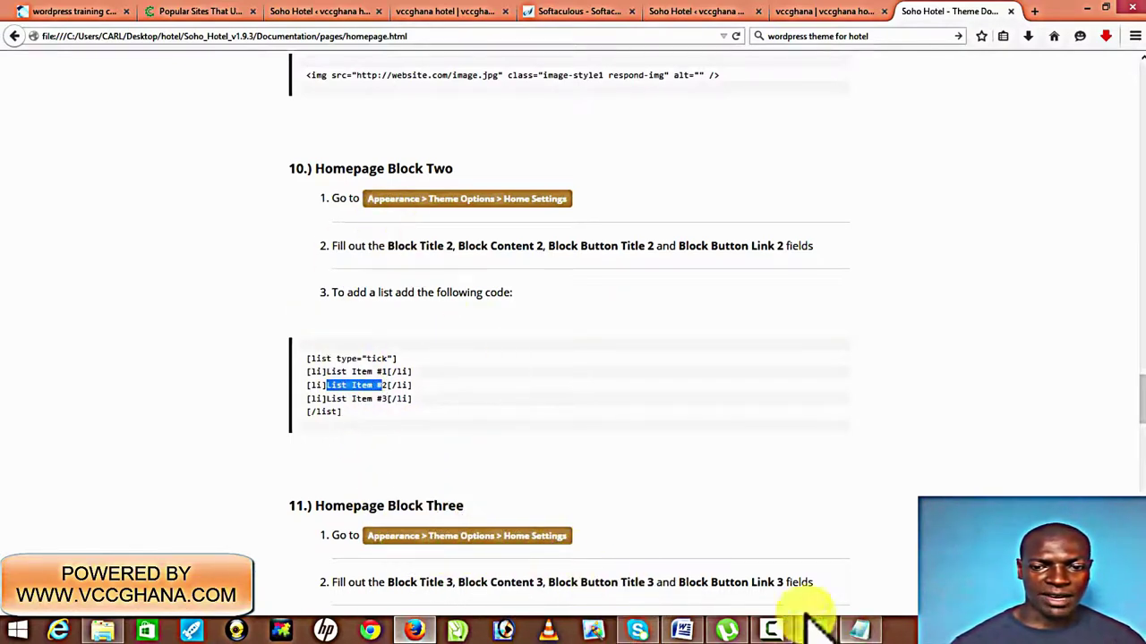
{"action": "left_click", "coordinate": [103, 631]}
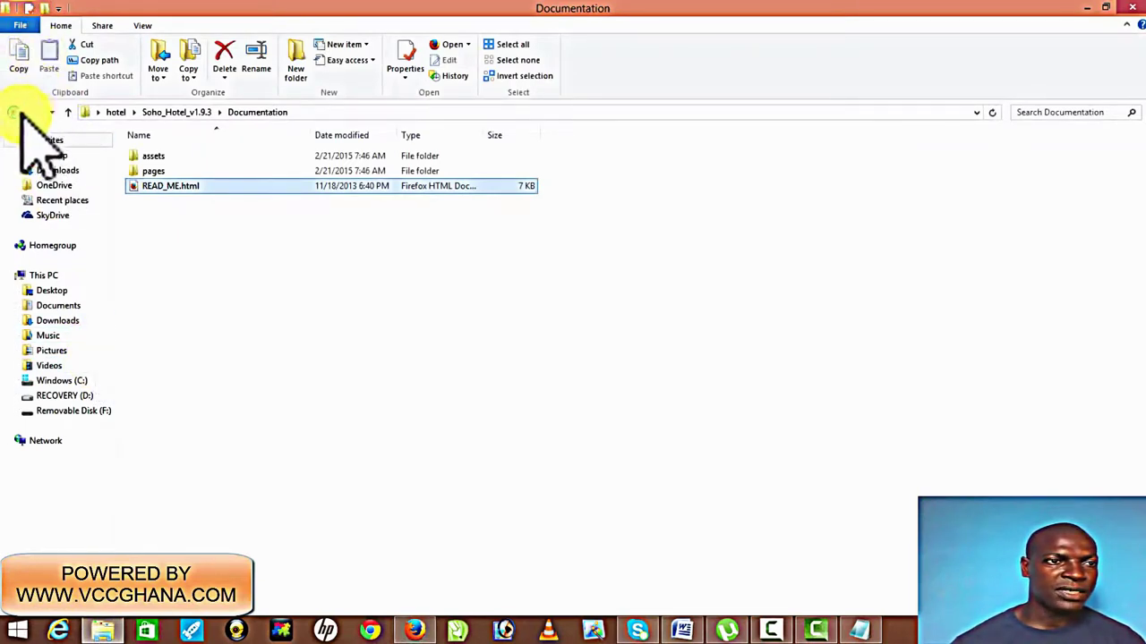
Step: Open hotel html.txt in Notepad and delete the stray garbage line
{"action": "left_click", "coordinate": [13, 112]}
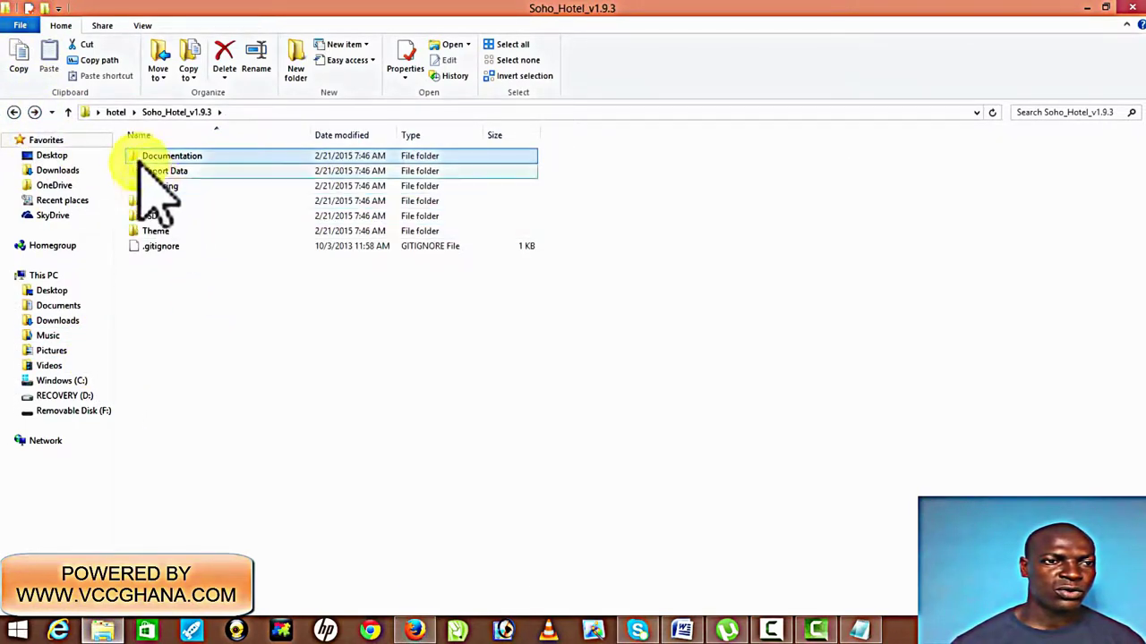
{"action": "left_click", "coordinate": [14, 112]}
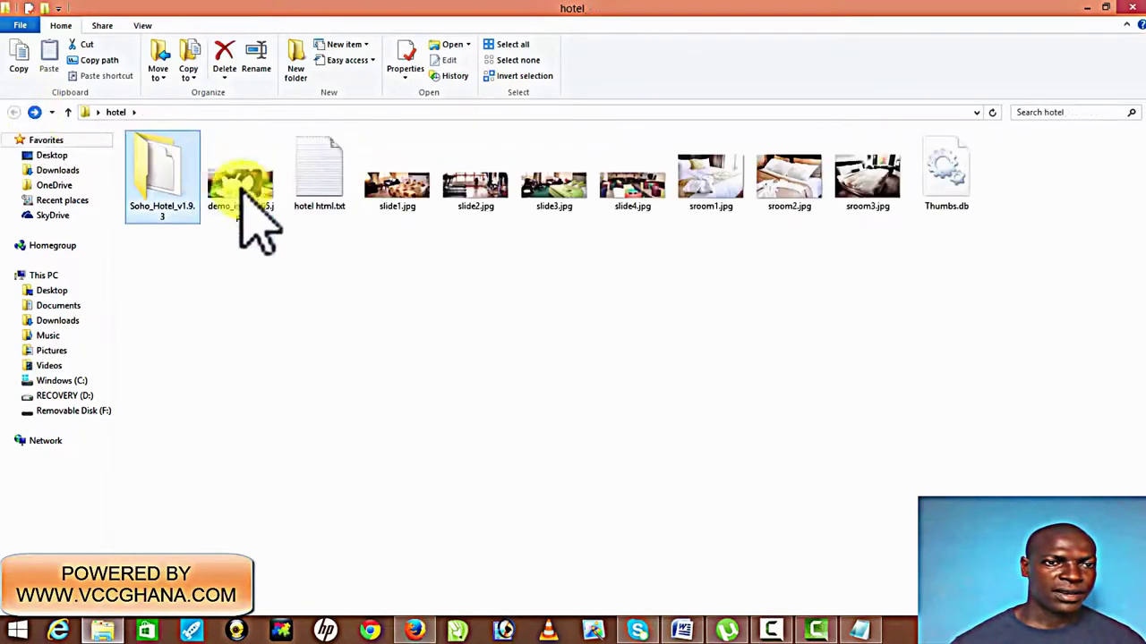
{"action": "double_click", "coordinate": [322, 183]}
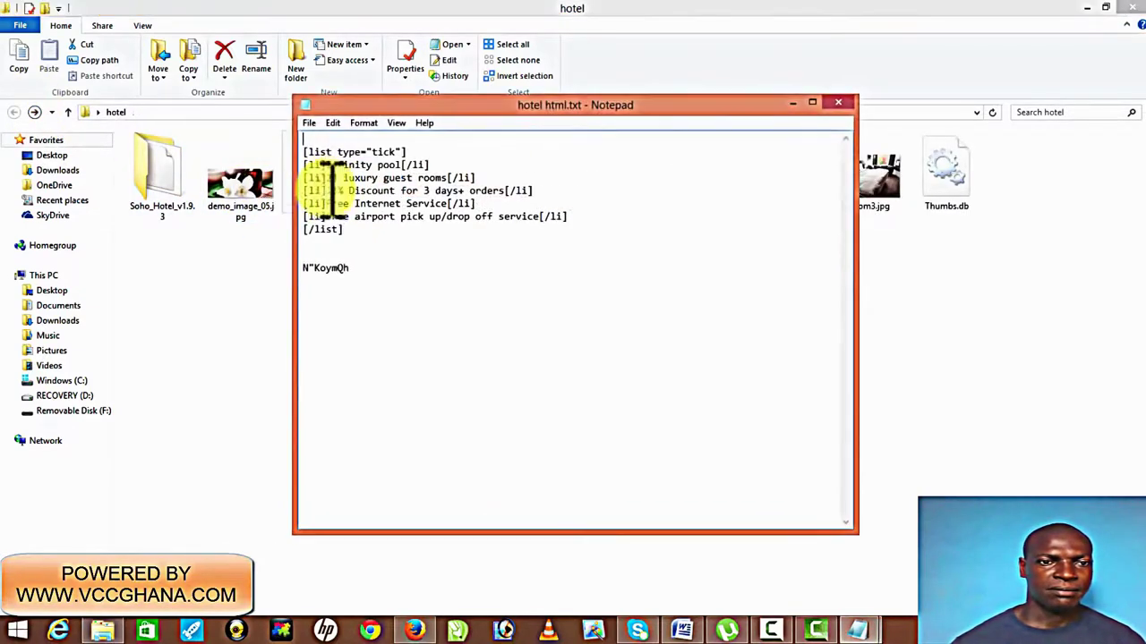
{"action": "left_click_drag", "start_coordinate": [353, 267], "coordinate": [260, 269]}
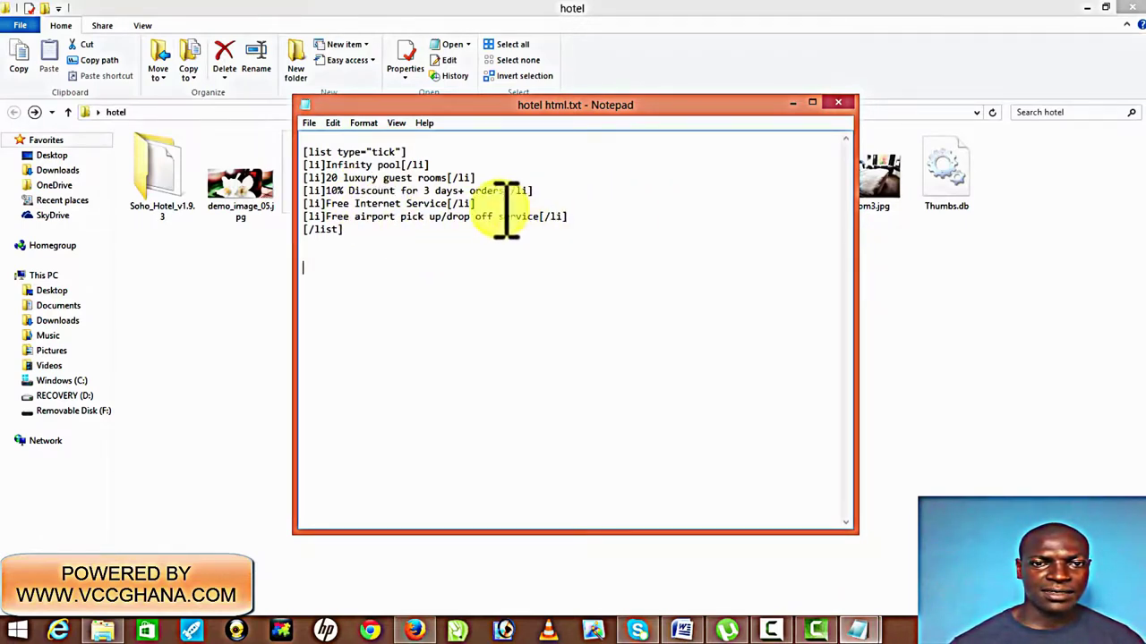
Step: Duplicate the Free Internet Service item as 'Free Breakfast for guest' and copy the whole list
{"action": "left_click_drag", "start_coordinate": [490, 204], "coordinate": [285, 204]}
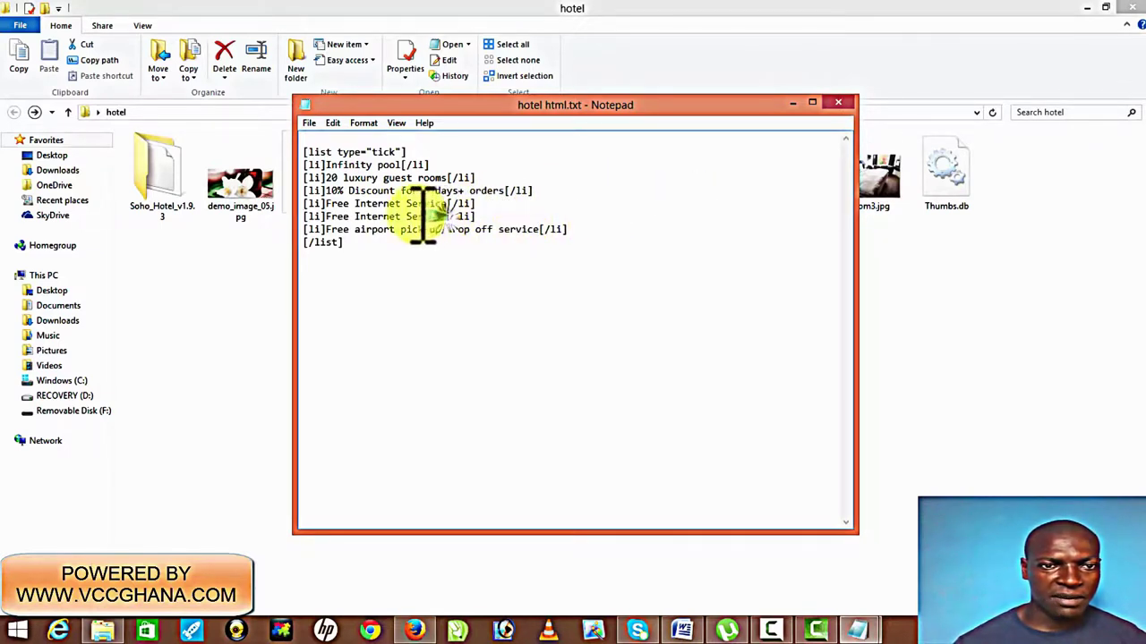
{"action": "left_click_drag", "start_coordinate": [447, 215], "coordinate": [365, 216]}
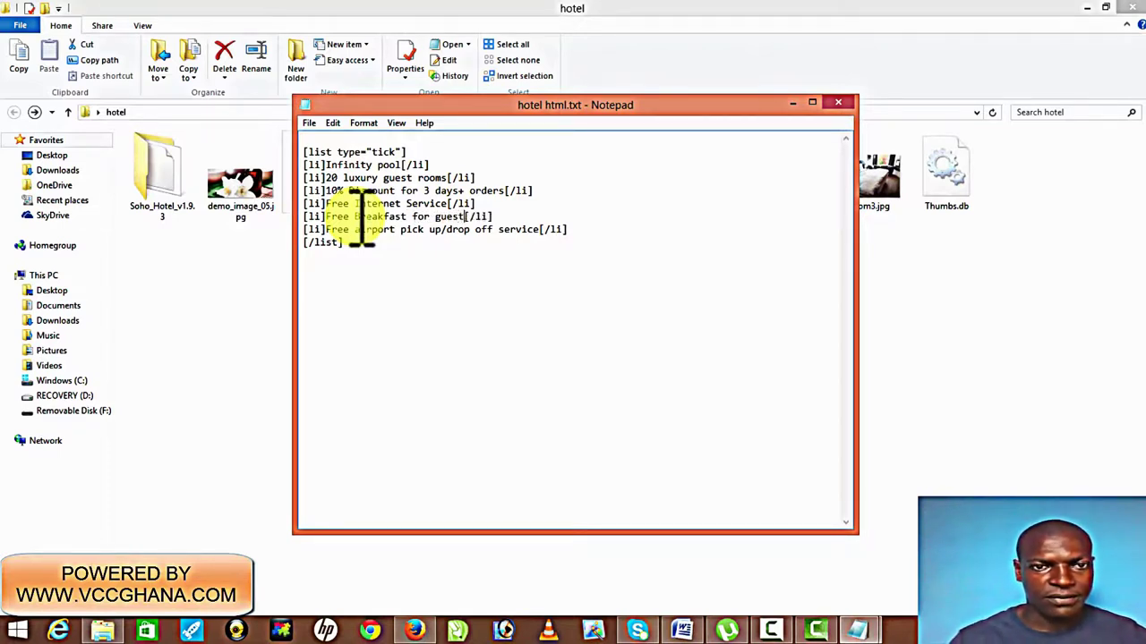
{"action": "left_click", "coordinate": [349, 260]}
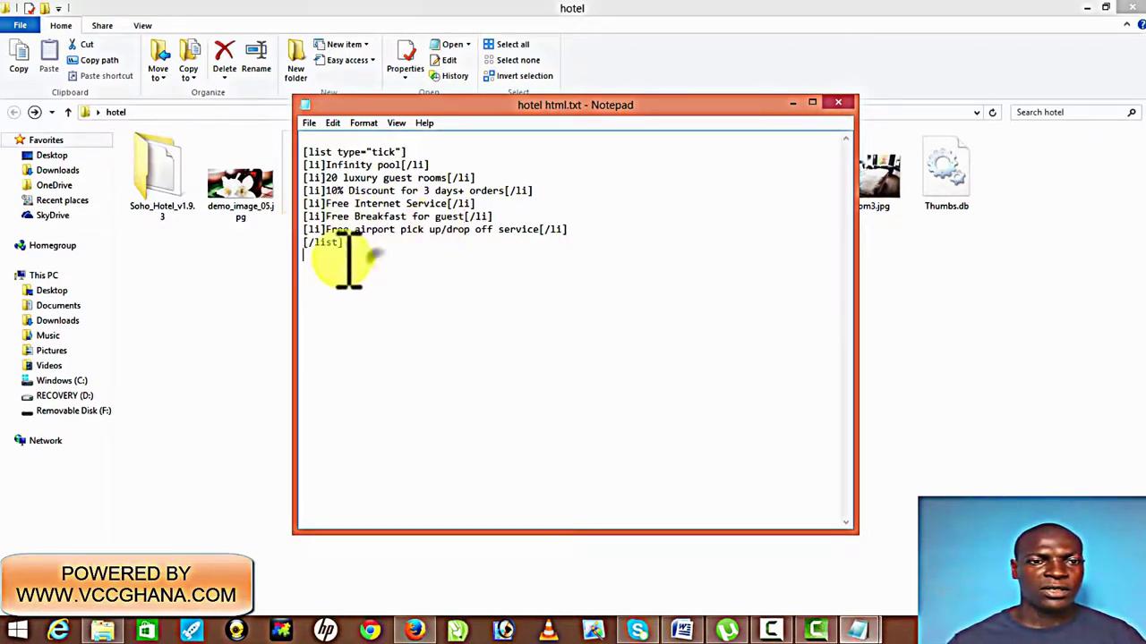
{"action": "left_click_drag", "start_coordinate": [370, 255], "coordinate": [269, 123]}
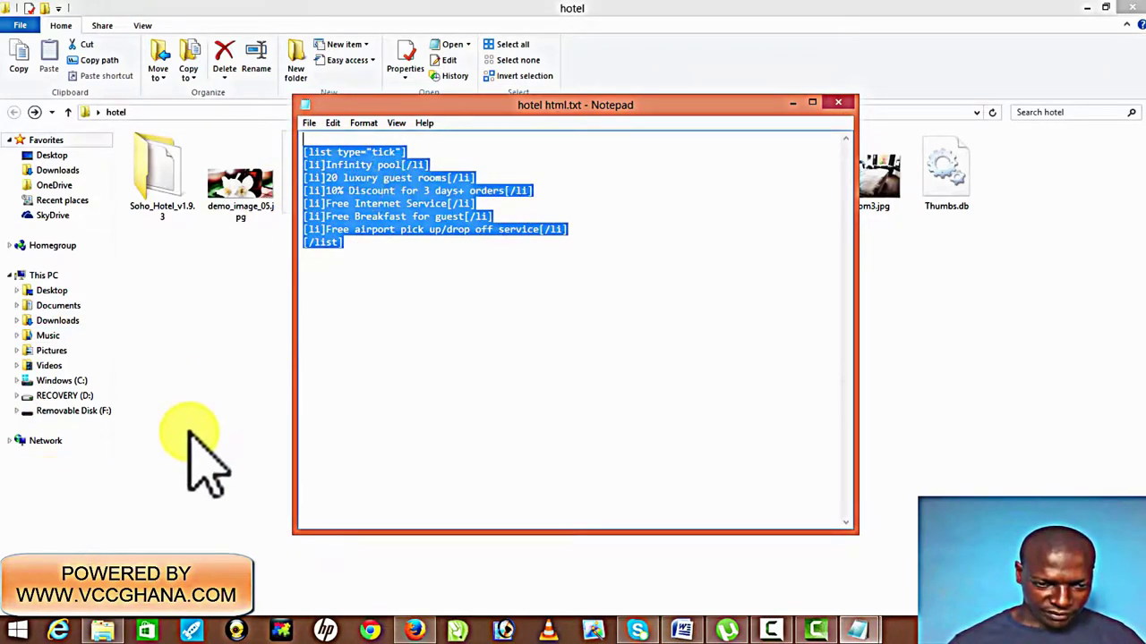
{"action": "left_click", "coordinate": [419, 630]}
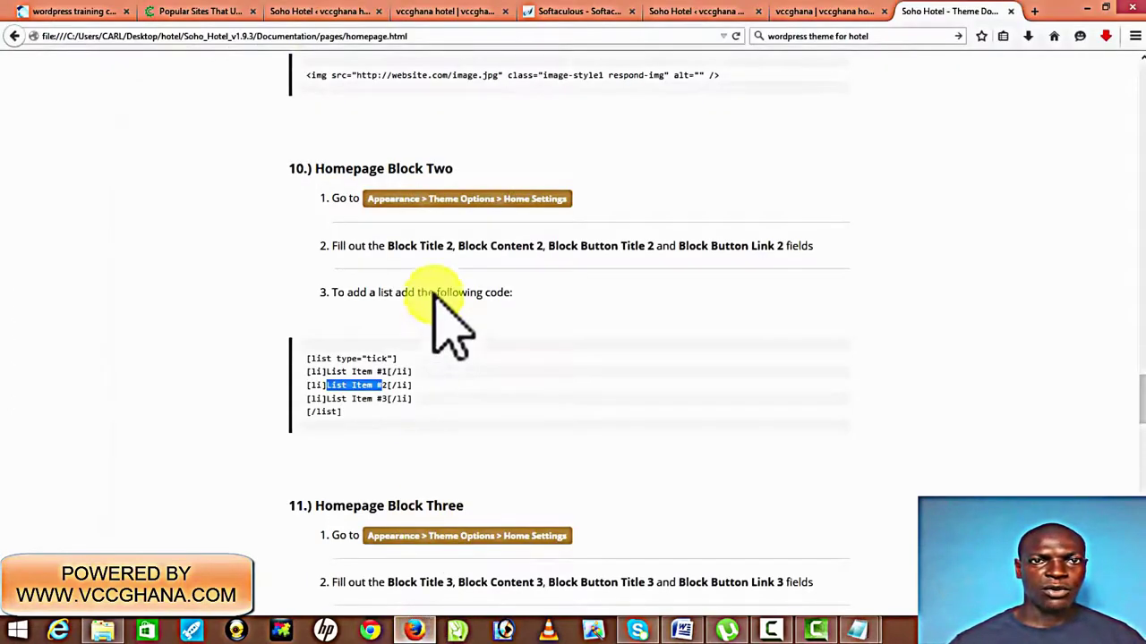
Step: Paste the six-item amenities tick list into Block Content 2 in Theme Options
{"action": "left_click", "coordinate": [677, 11]}
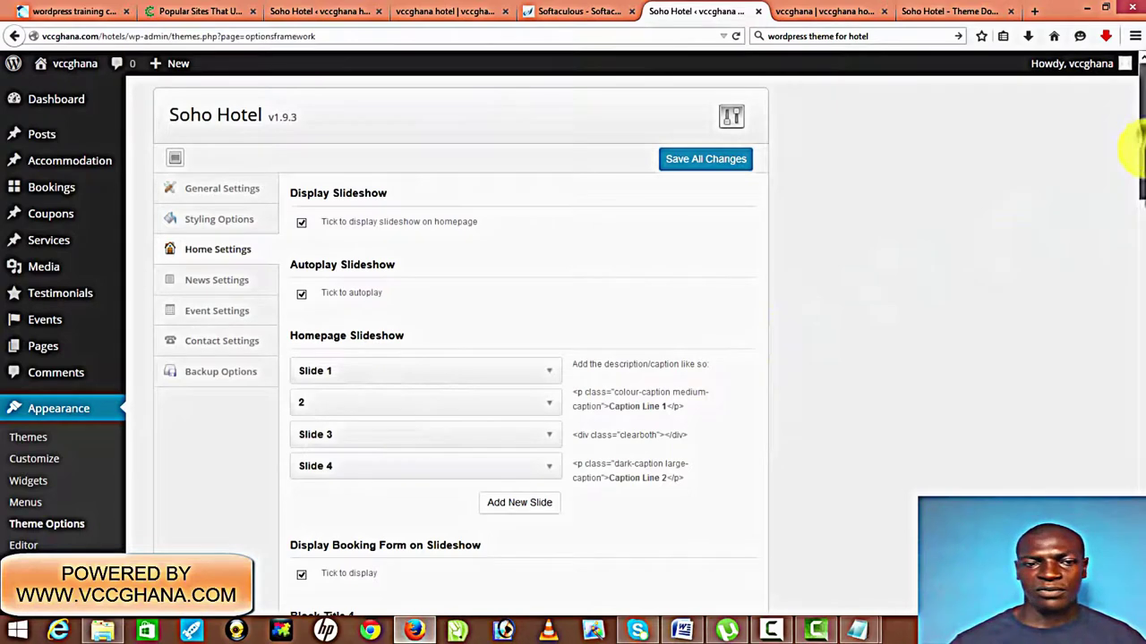
{"action": "left_click_drag", "start_coordinate": [1139, 152], "coordinate": [1128, 262]}
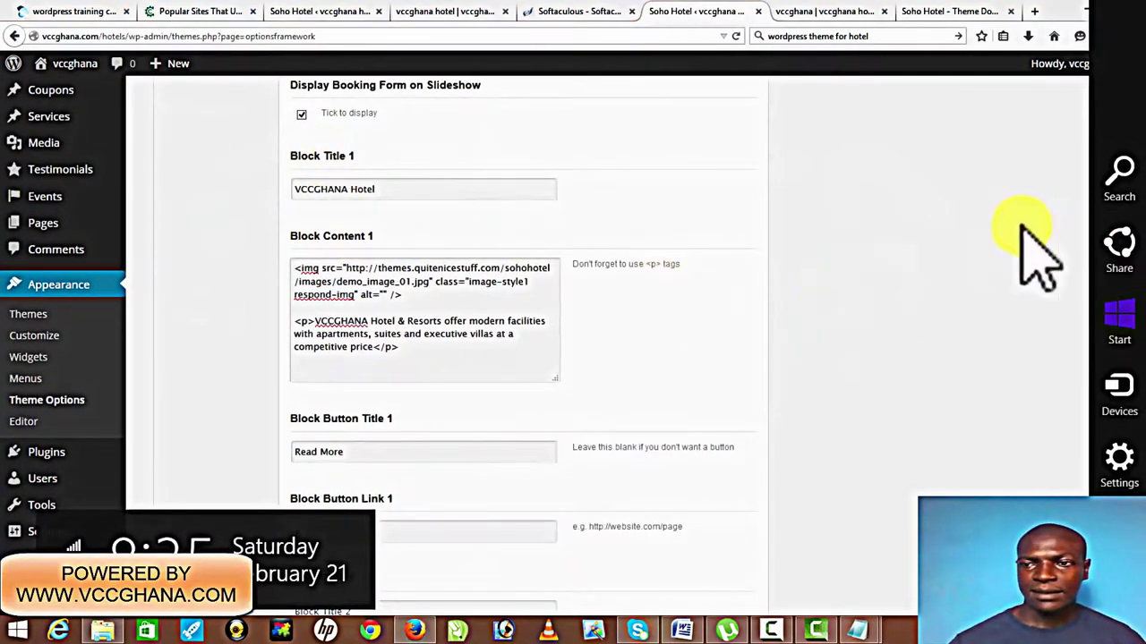
{"action": "left_click_drag", "start_coordinate": [1141, 215], "coordinate": [1142, 315]}
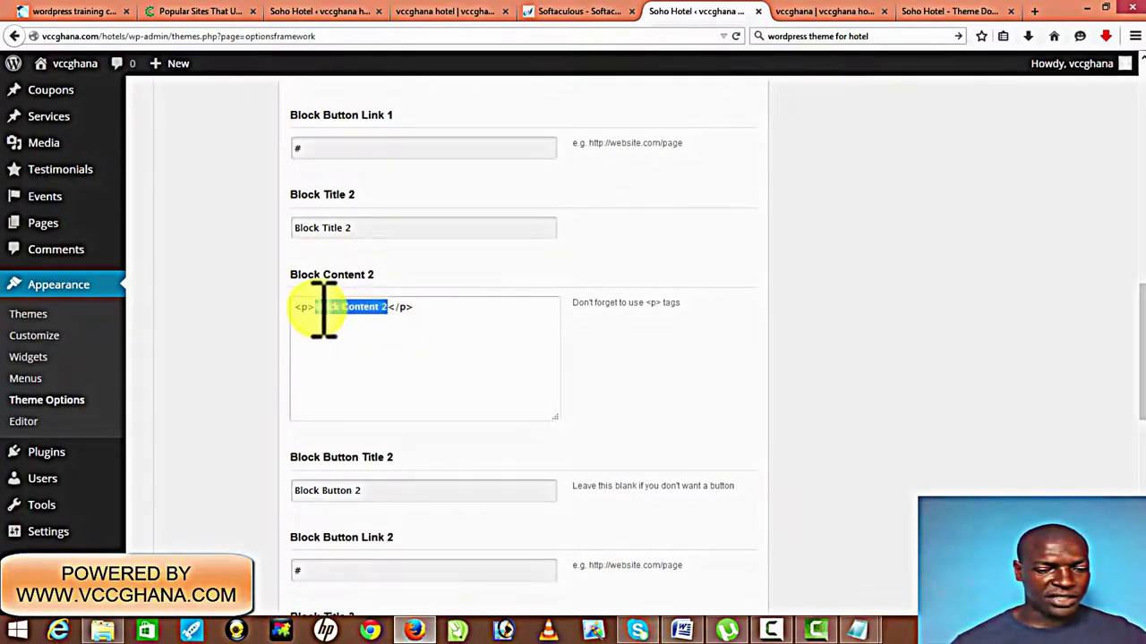
{"action": "type", "text": "[list type=\"tick\"] [li]Infinity pool[/li] [li]20 Luxury guest rooms[/li] [li]10% Discount for 3 days+ orders[/li] [li]Free Internet Service[/li] [li]Free Breakfast for guest[/li] [li]Free airport pick up/drop off service[/li] [/list]"}
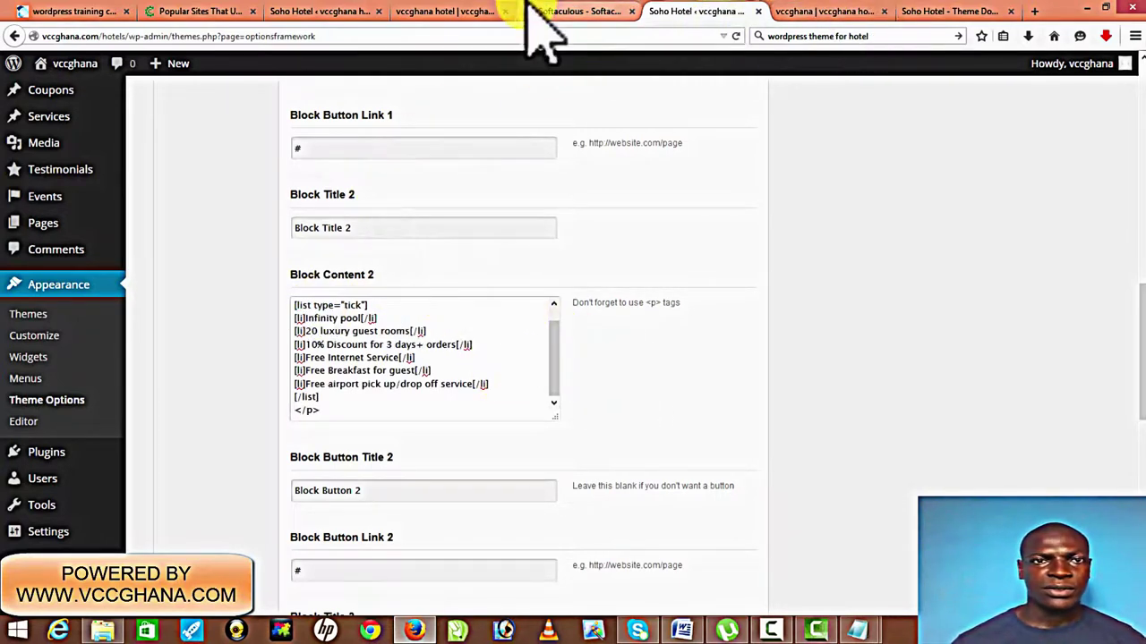
Step: Compare against the example site's theme options and front page, then return to editing
{"action": "left_click", "coordinate": [292, 11]}
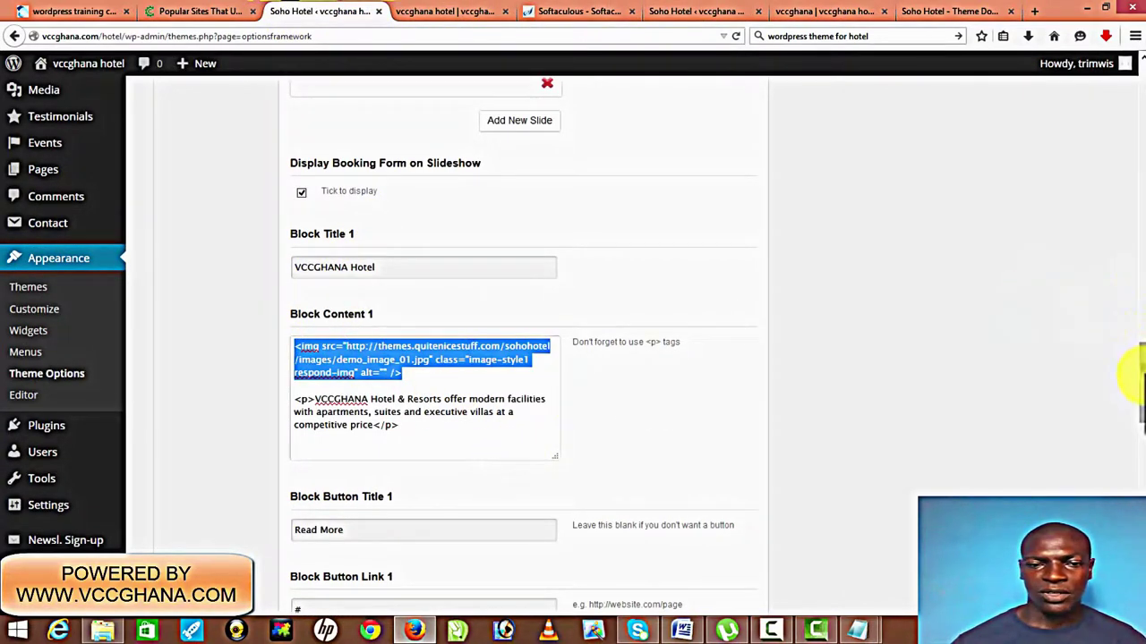
{"action": "left_click_drag", "start_coordinate": [1142, 376], "coordinate": [1138, 434]}
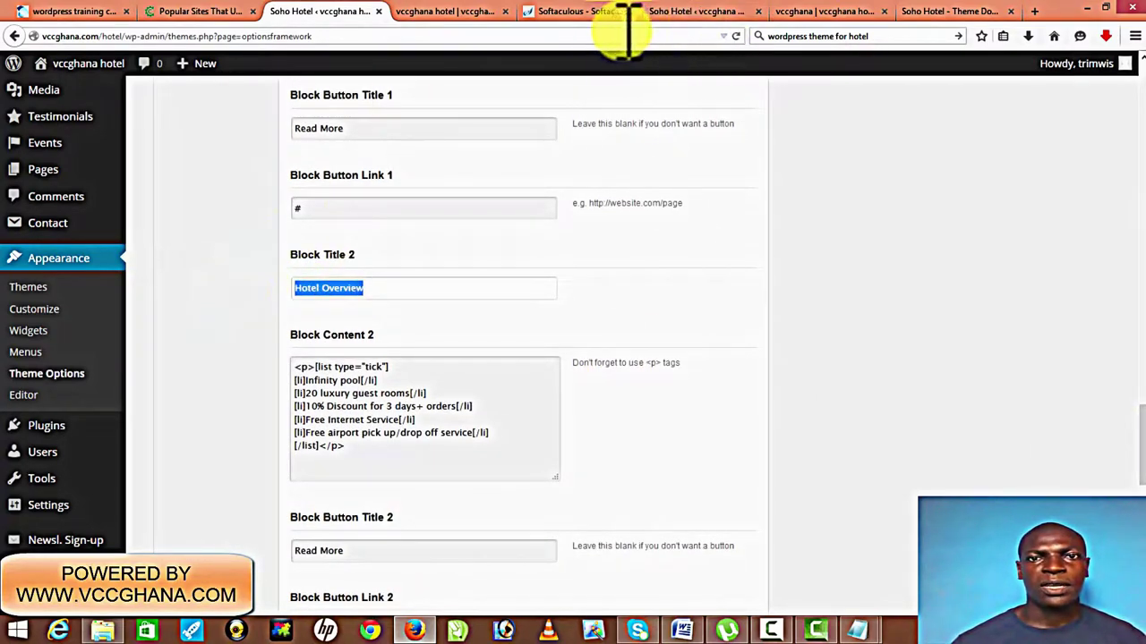
{"action": "left_click", "coordinate": [582, 12]}
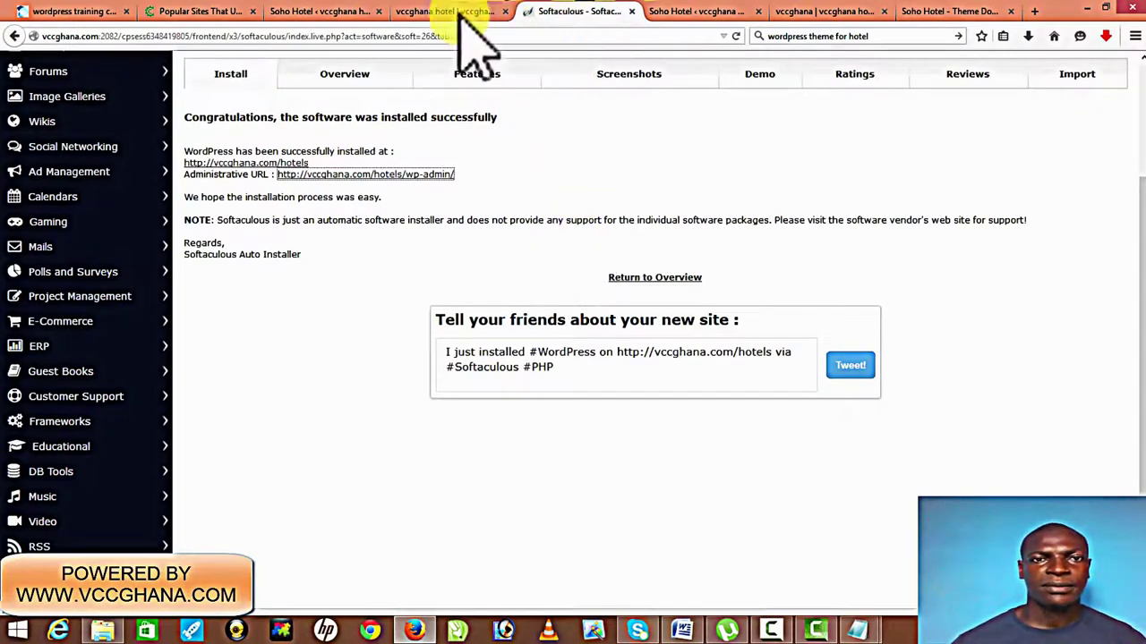
{"action": "left_click", "coordinate": [439, 12]}
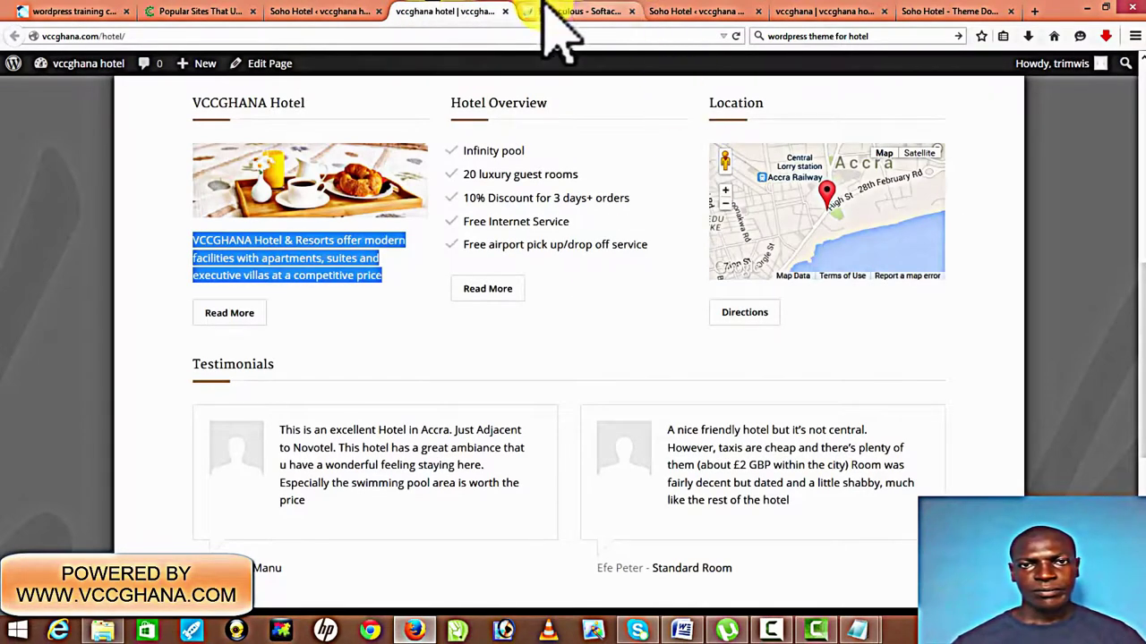
{"action": "left_click", "coordinate": [703, 11]}
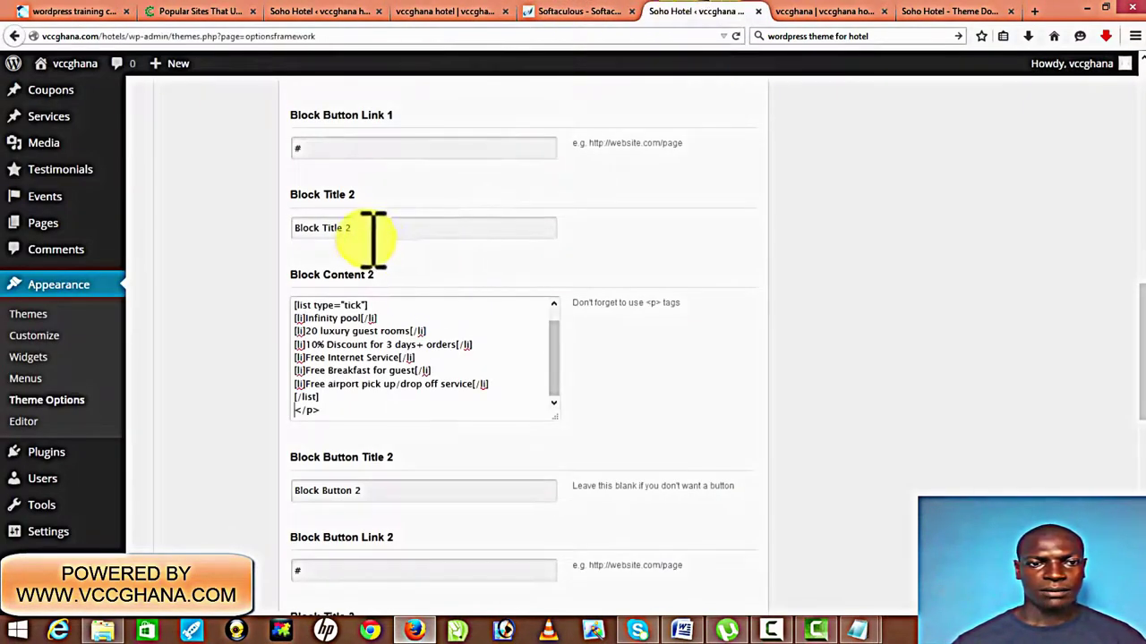
Step: Set Block Title 2 to 'Hotel Overview' and its button title to 'Read More', then save all changes
{"action": "left_click_drag", "start_coordinate": [369, 229], "coordinate": [314, 229]}
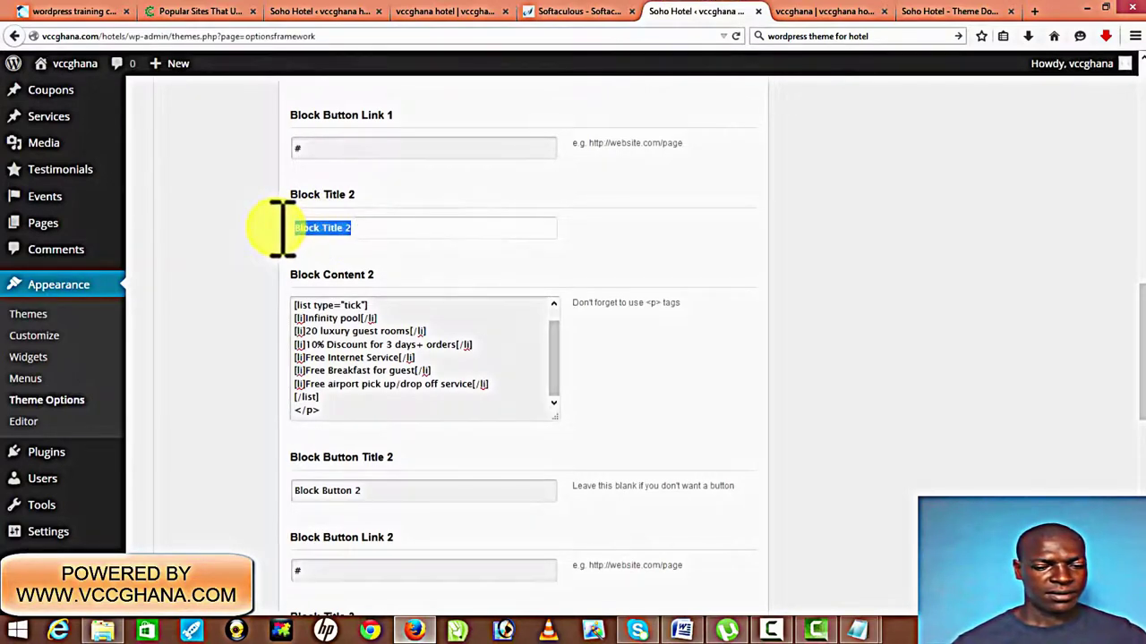
{"action": "left_click", "coordinate": [395, 492]}
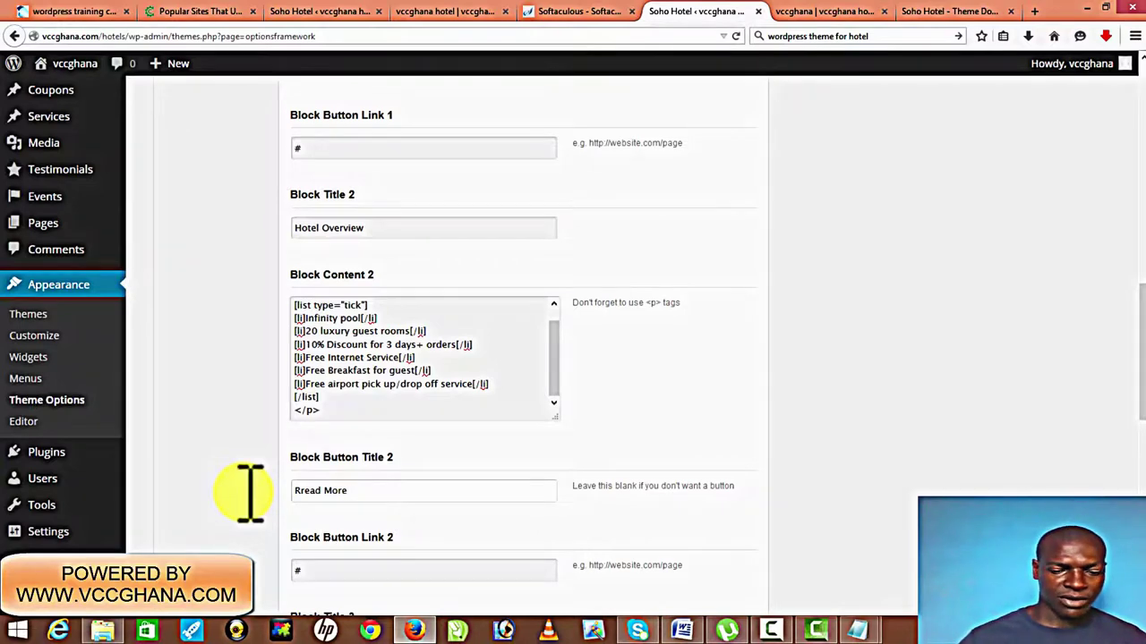
{"action": "left_click", "coordinate": [375, 568]}
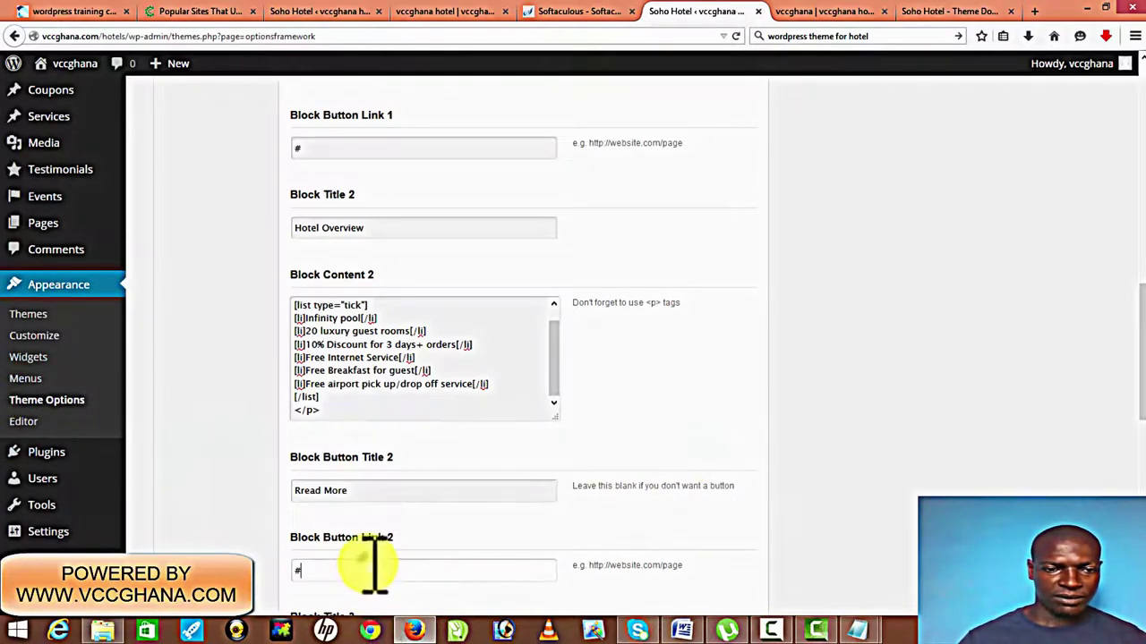
{"action": "left_click_drag", "start_coordinate": [1140, 349], "coordinate": [1123, 125]}
{"action": "left_click", "coordinate": [673, 158]}
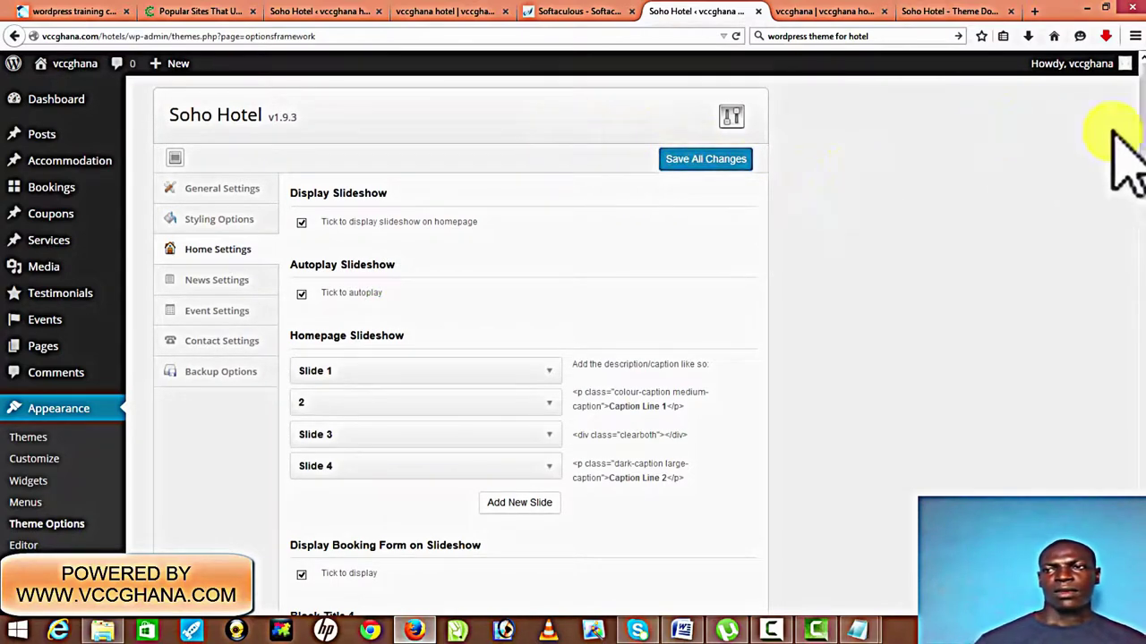
{"action": "mouse_move", "coordinate": [1141, 130]}
{"action": "left_mouse_down"}
{"action": "mouse_move", "coordinate": [1126, 224]}
{"action": "mouse_move", "coordinate": [1141, 130]}
{"action": "left_mouse_up"}
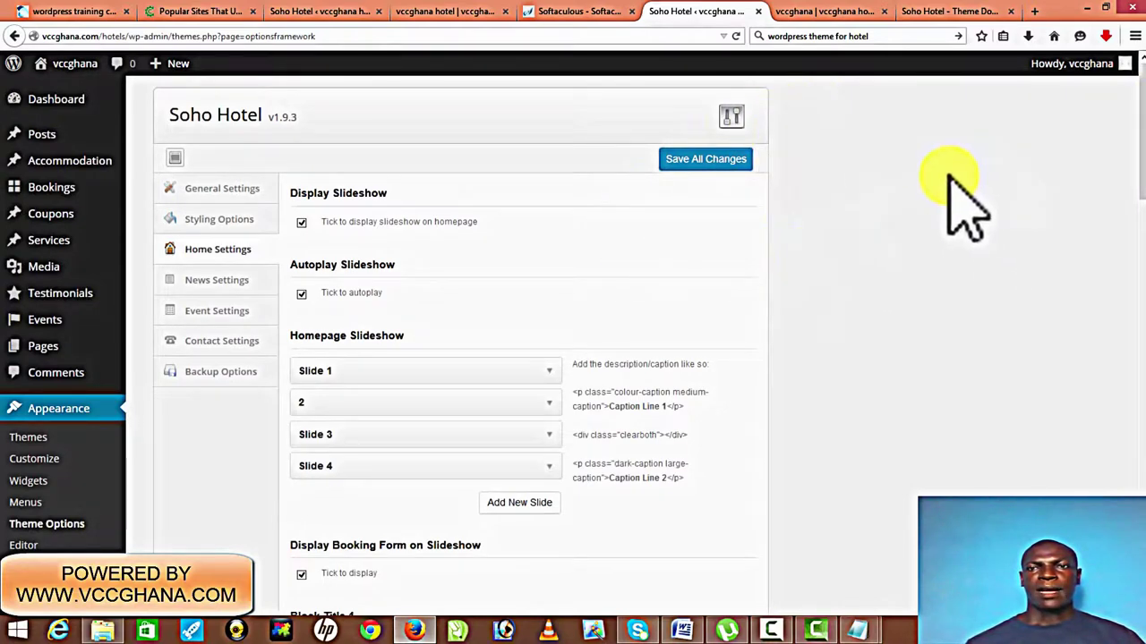
Step: Reload the hotel front page to confirm the Hotel Overview amenities list, then return to the theme documentation
{"action": "left_click", "coordinate": [828, 12]}
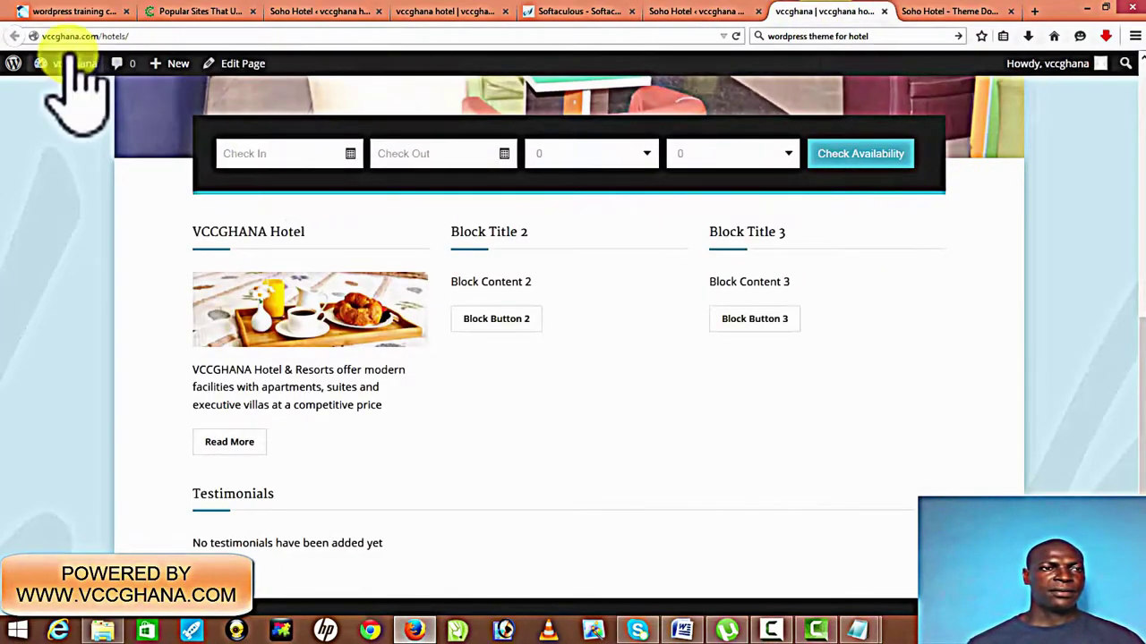
{"action": "left_click", "coordinate": [736, 35]}
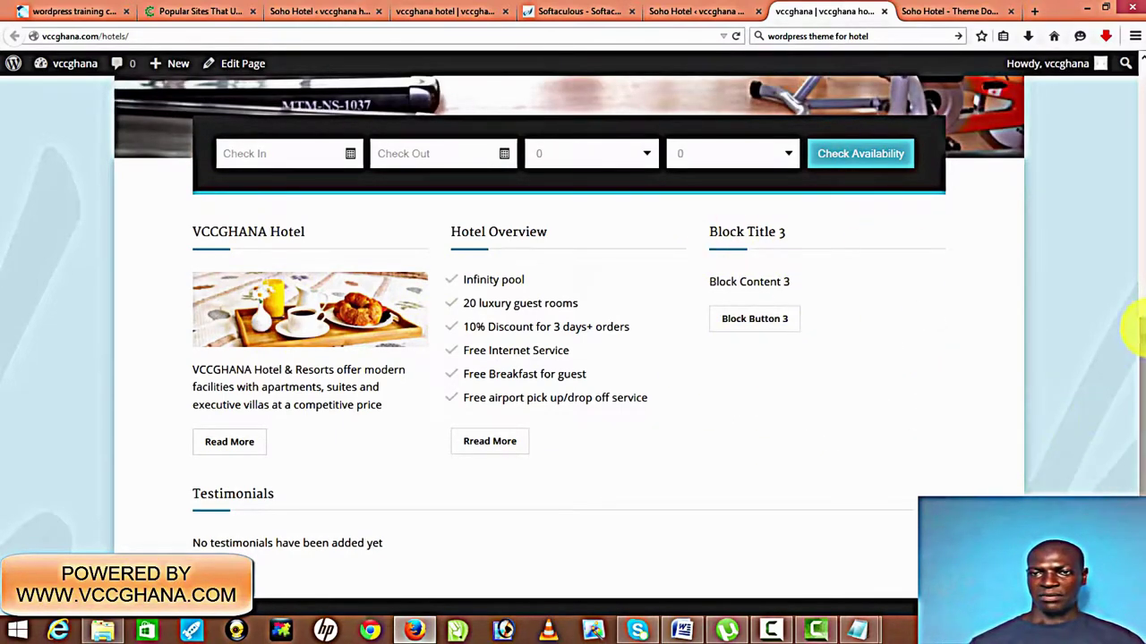
{"action": "scroll", "coordinate": [1125, 259], "scroll_direction": "up", "scroll_amount": 5}
{"action": "scroll", "coordinate": [1125, 376], "scroll_direction": "down", "scroll_amount": 4}
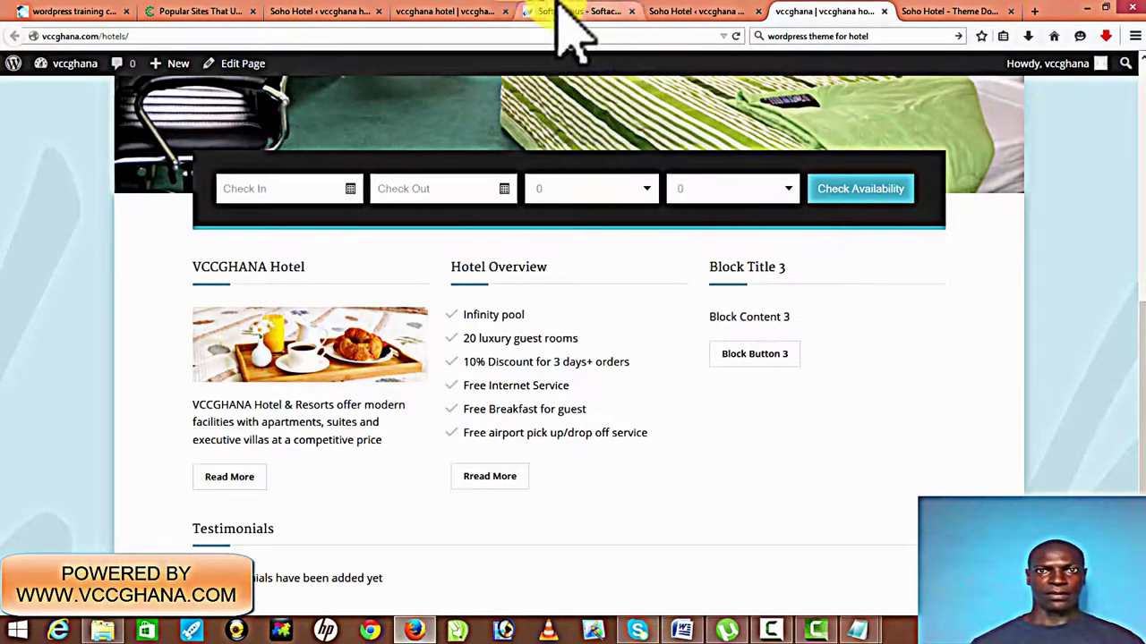
{"action": "left_click", "coordinate": [951, 11]}
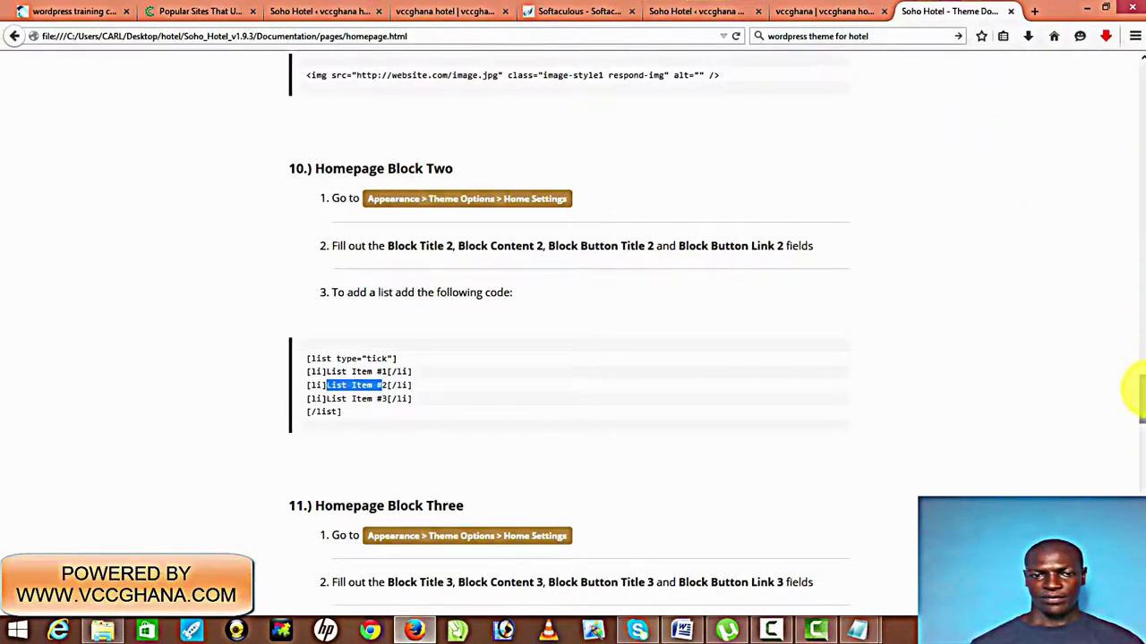
Step: Read the documentation's Homepage Block Three map instructions, then switch to the example site's theme options
{"action": "left_click_drag", "start_coordinate": [1141, 390], "coordinate": [1142, 425]}
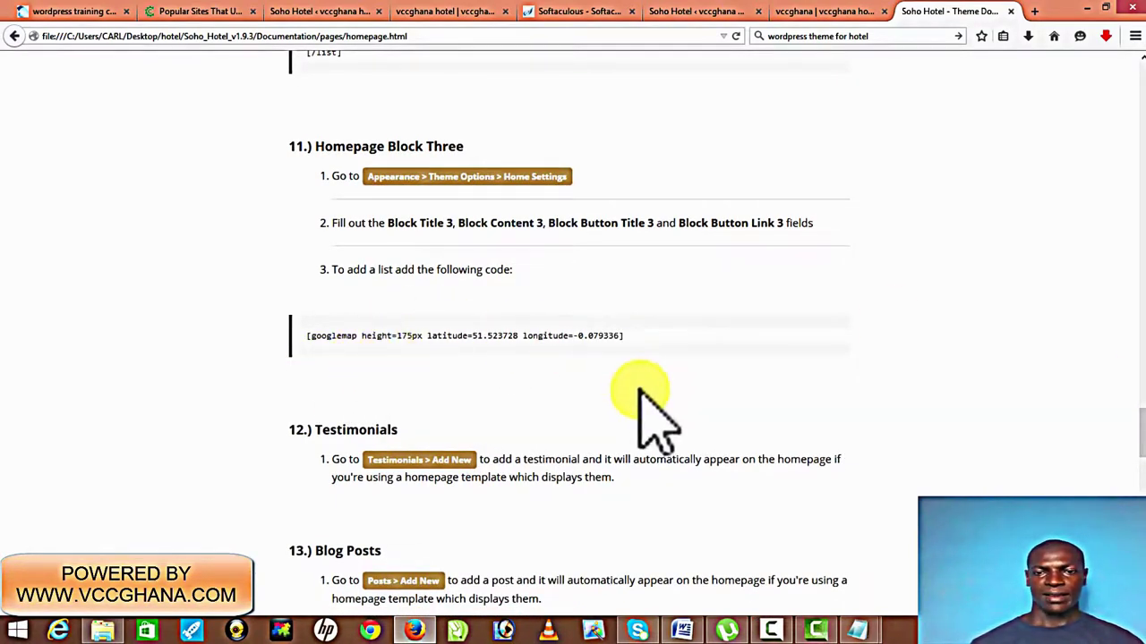
{"action": "left_click_drag", "start_coordinate": [1141, 425], "coordinate": [1139, 291]}
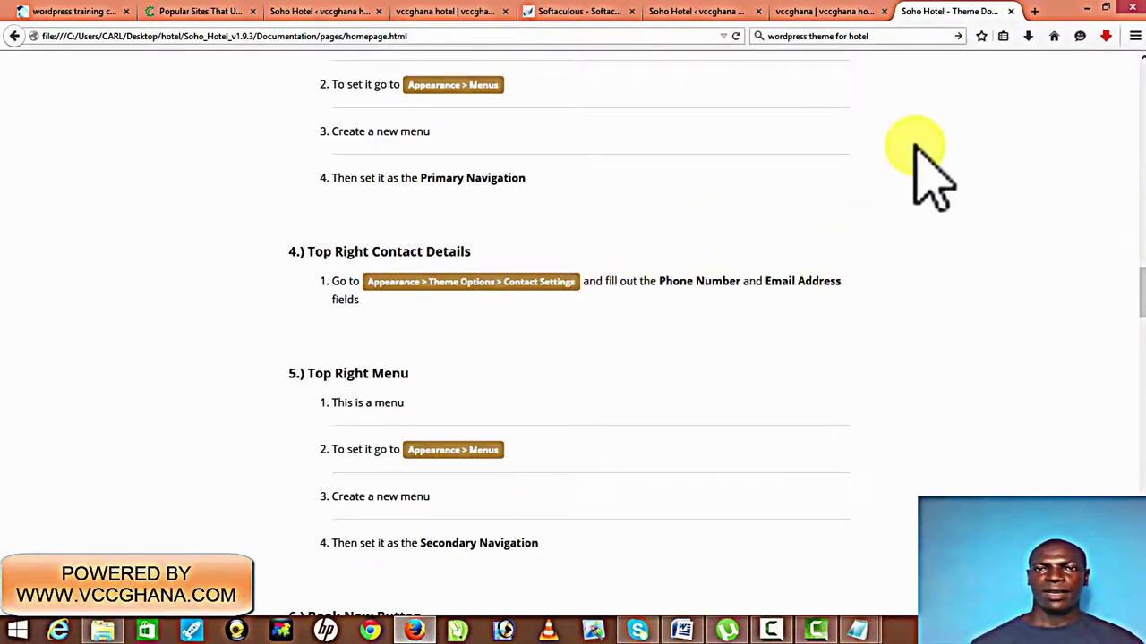
{"action": "left_click", "coordinate": [326, 12]}
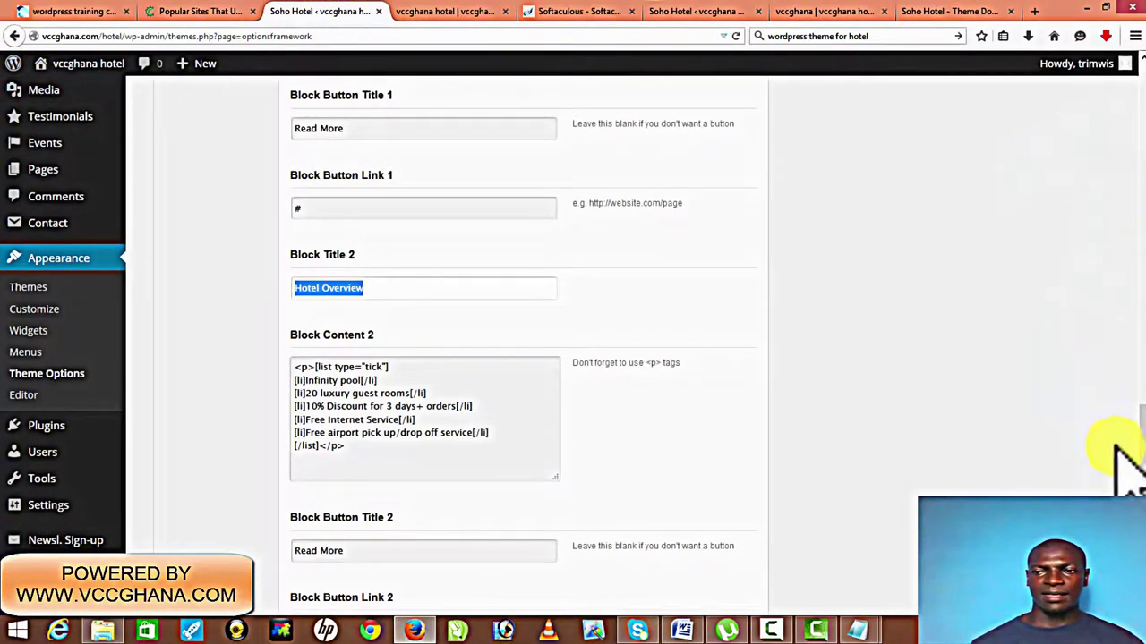
Step: Select the map code in the example's Block Content 3, then view the reference hotel's Location block
{"action": "left_click_drag", "start_coordinate": [1138, 427], "coordinate": [1138, 488]}
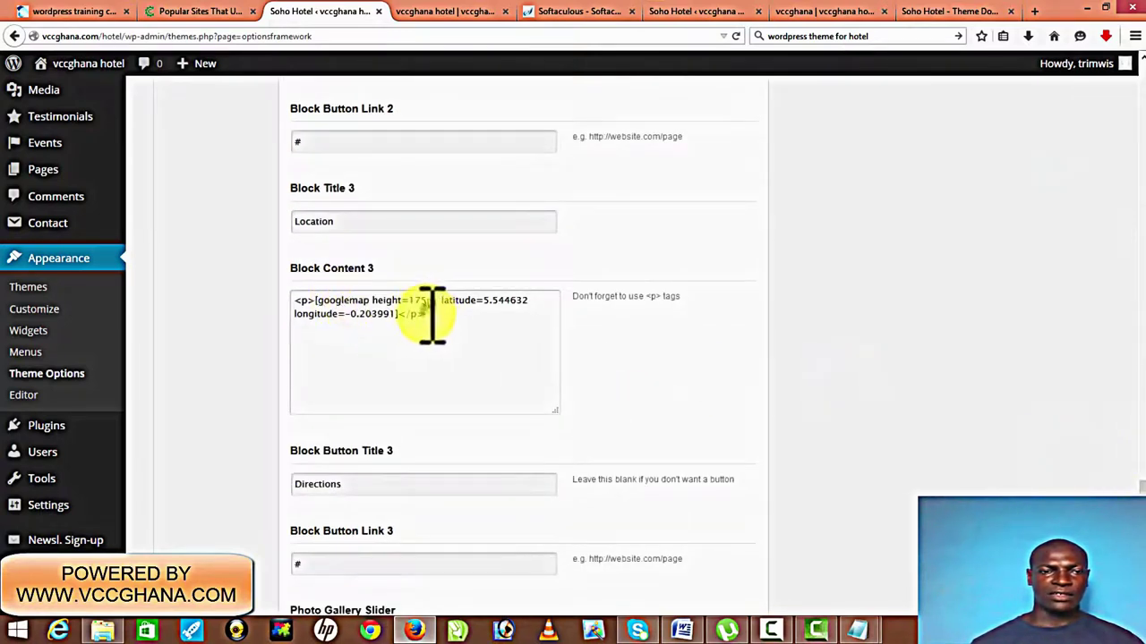
{"action": "left_click_drag", "start_coordinate": [433, 315], "coordinate": [196, 270]}
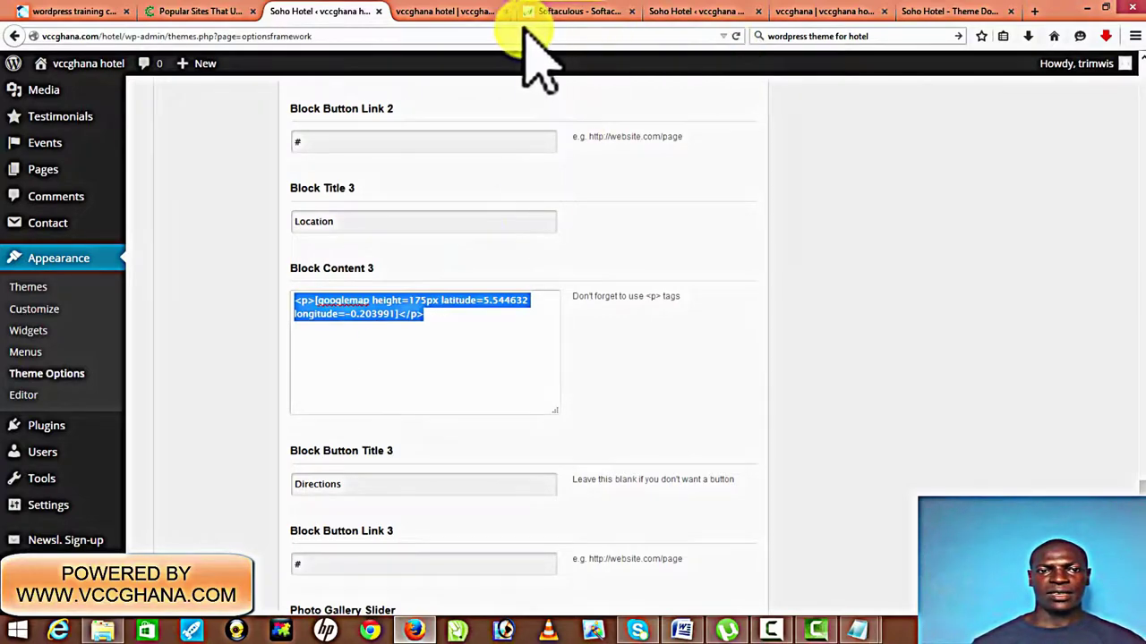
{"action": "left_click", "coordinate": [452, 11]}
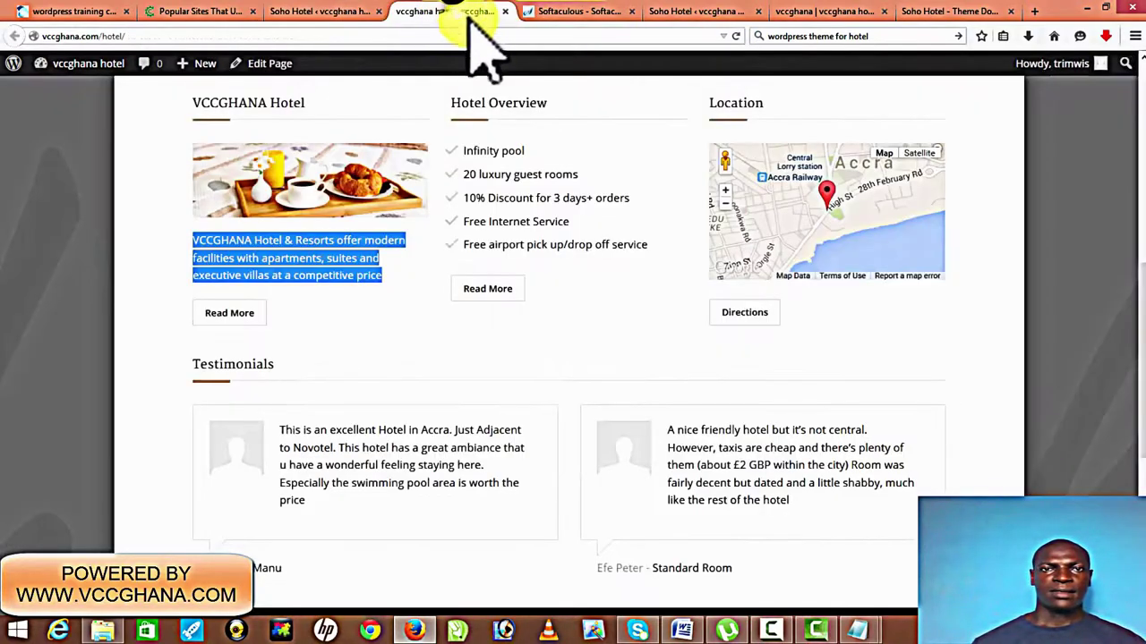
Step: Put a googlemap shortcode at latitude 5.544632, longitude -0.203991 in Block Content 3, with button title 'Direction'
{"action": "left_click", "coordinate": [703, 13]}
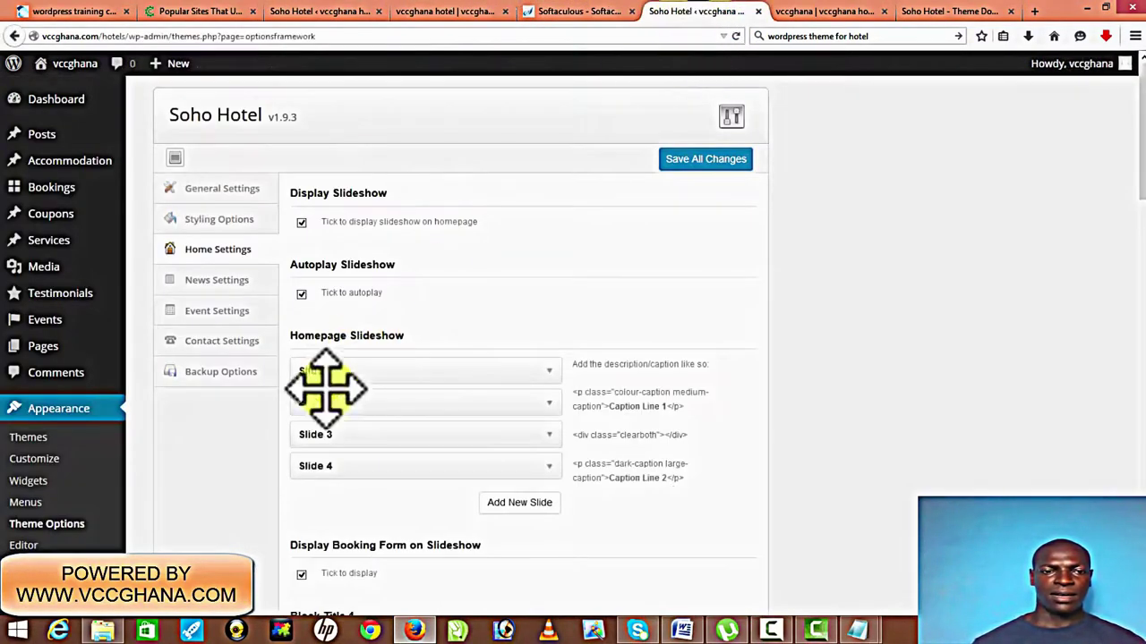
{"action": "left_click_drag", "start_coordinate": [1136, 214], "coordinate": [1138, 461]}
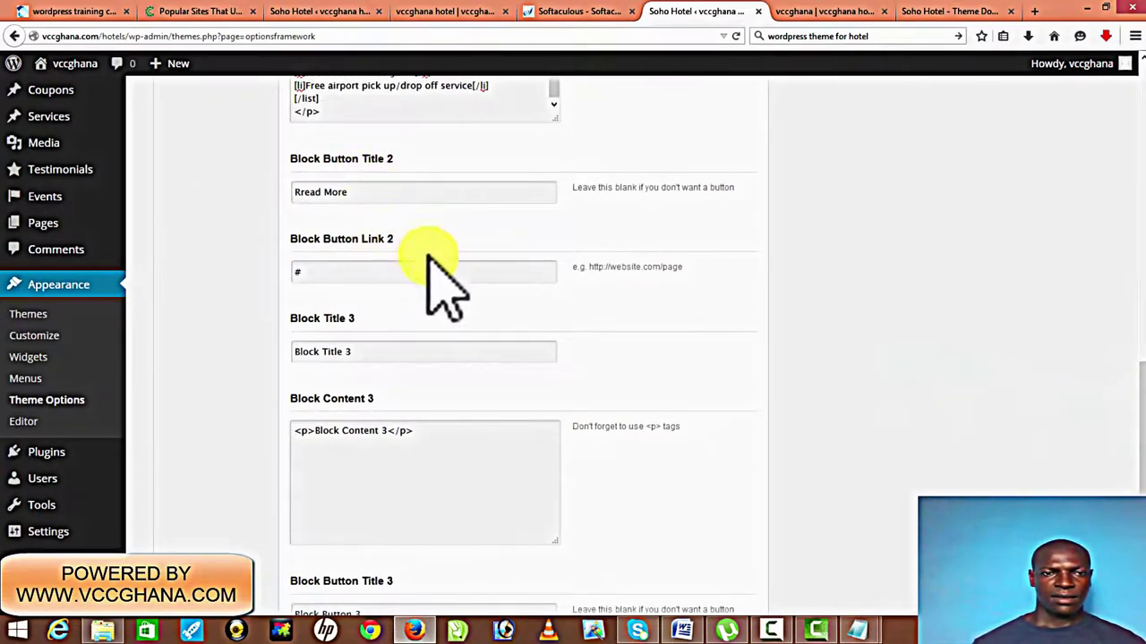
{"action": "scroll", "coordinate": [1137, 410], "scroll_direction": "down", "scroll_amount": 5}
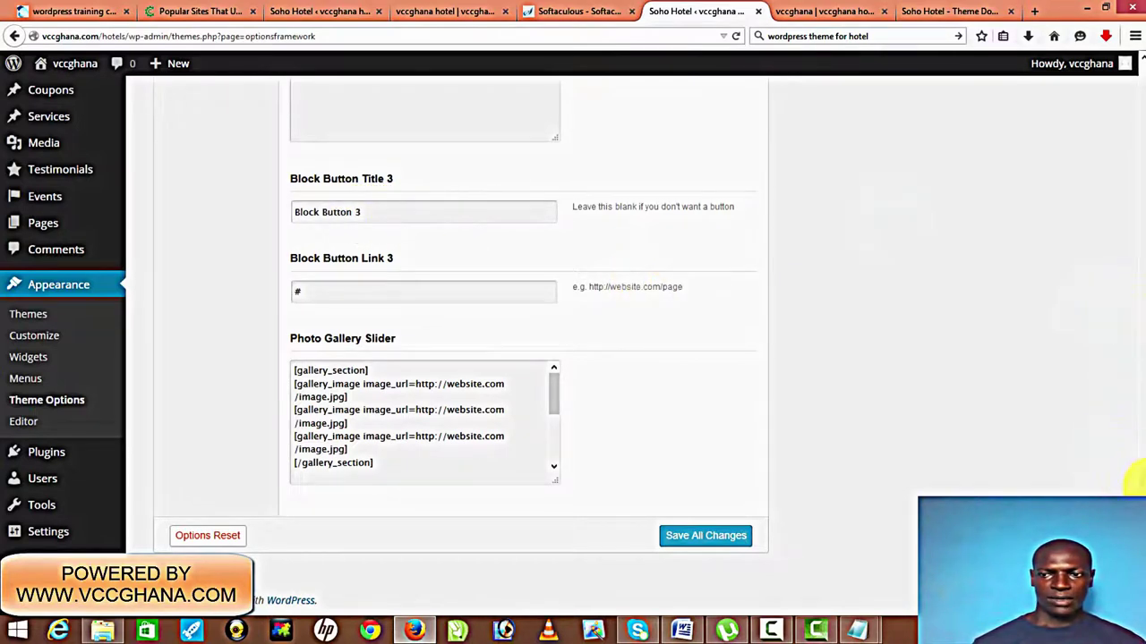
{"action": "scroll", "coordinate": [1128, 482], "scroll_direction": "up", "scroll_amount": 1}
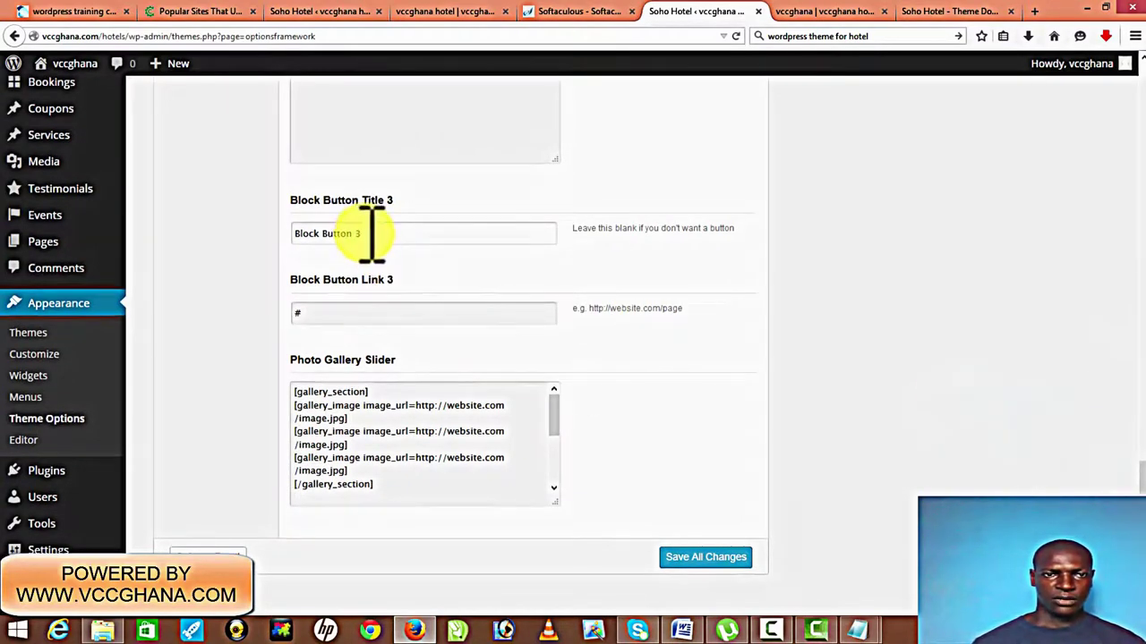
{"action": "left_click_drag", "start_coordinate": [371, 233], "coordinate": [226, 235]}
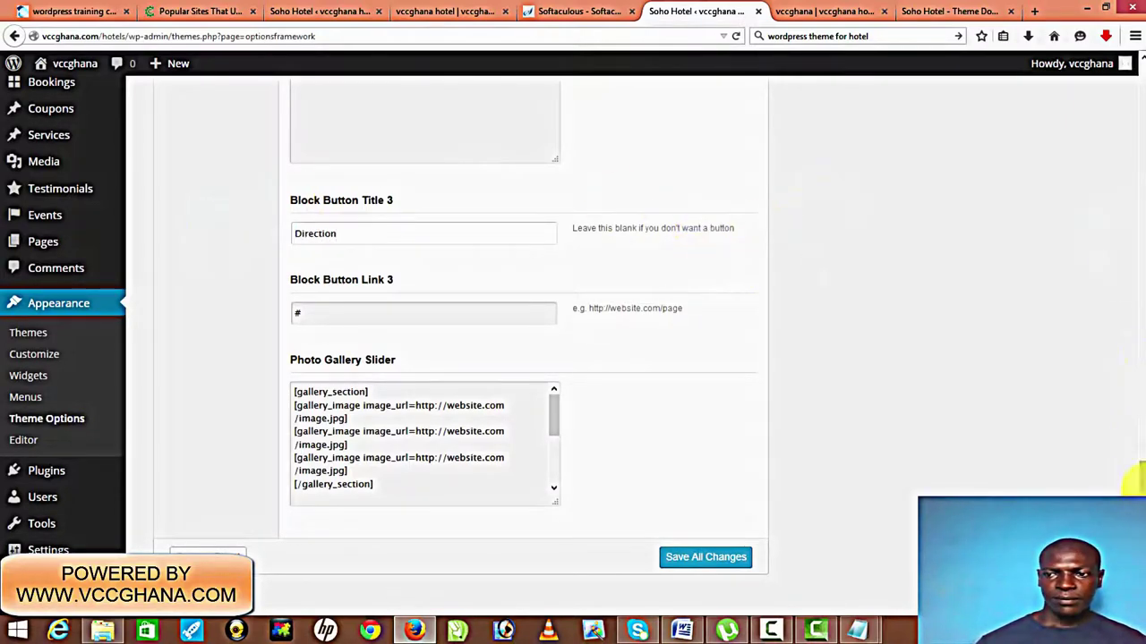
{"action": "left_click_drag", "start_coordinate": [1131, 478], "coordinate": [1135, 436]}
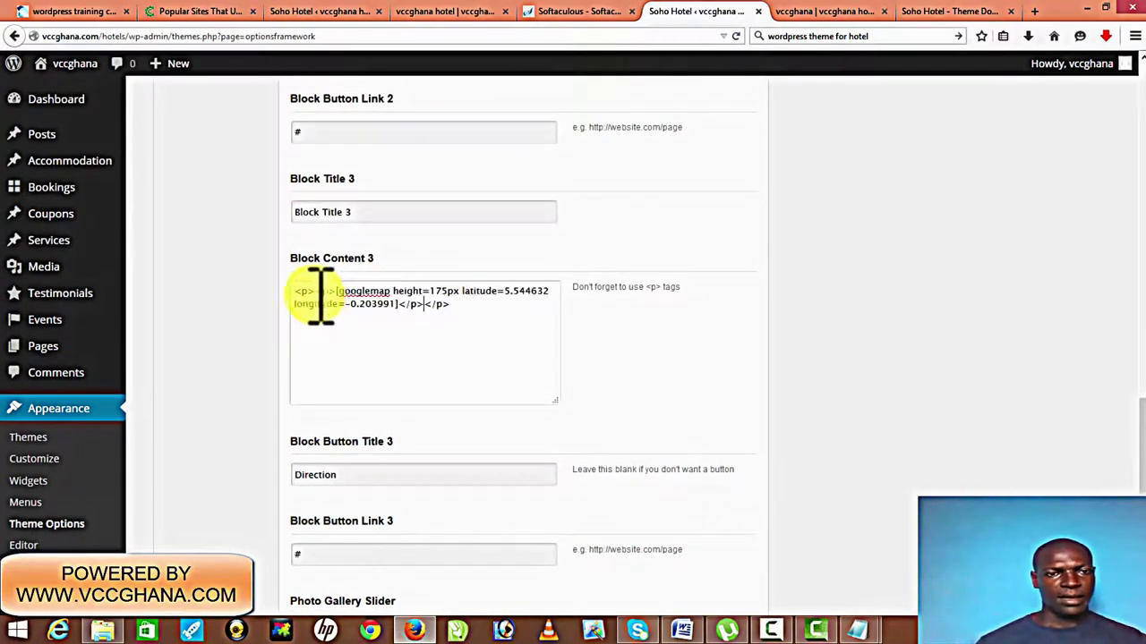
{"action": "left_click", "coordinate": [377, 211]}
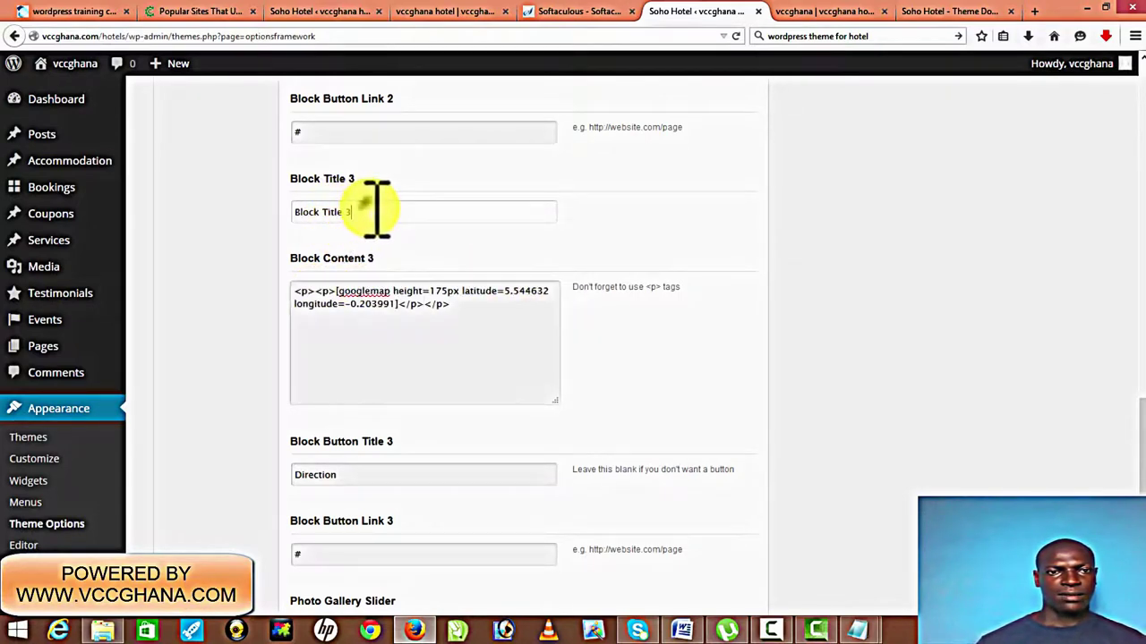
{"action": "left_click_drag", "start_coordinate": [372, 211], "coordinate": [265, 228]}
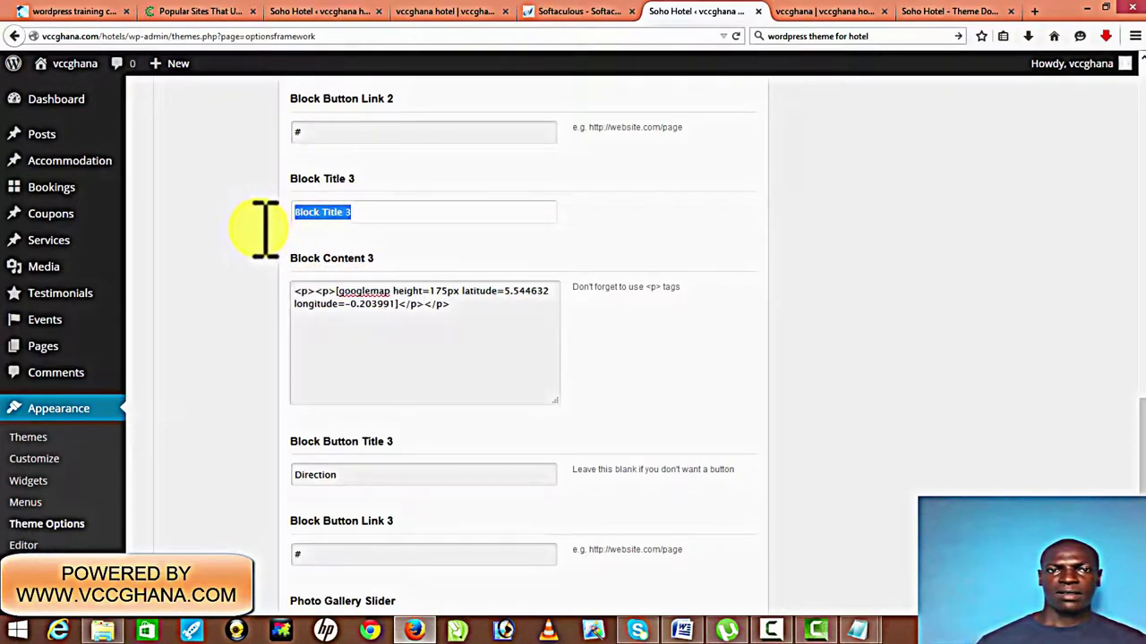
Step: Title the third home block 'Location' to match the reference site, and save the theme options
{"action": "left_click", "coordinate": [350, 10]}
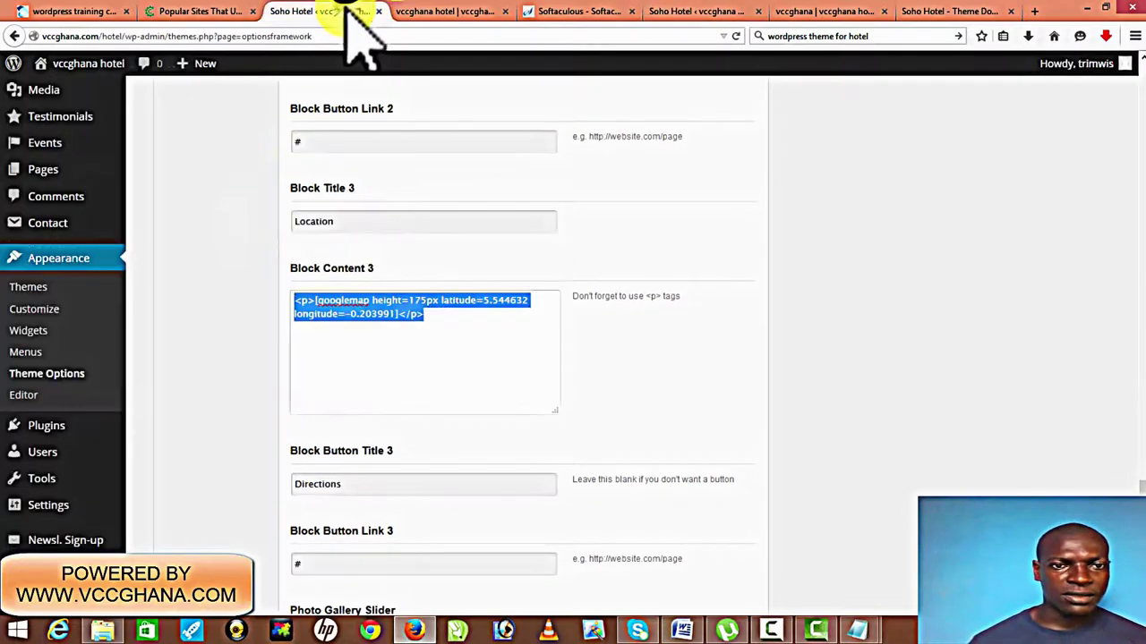
{"action": "left_click", "coordinate": [458, 12]}
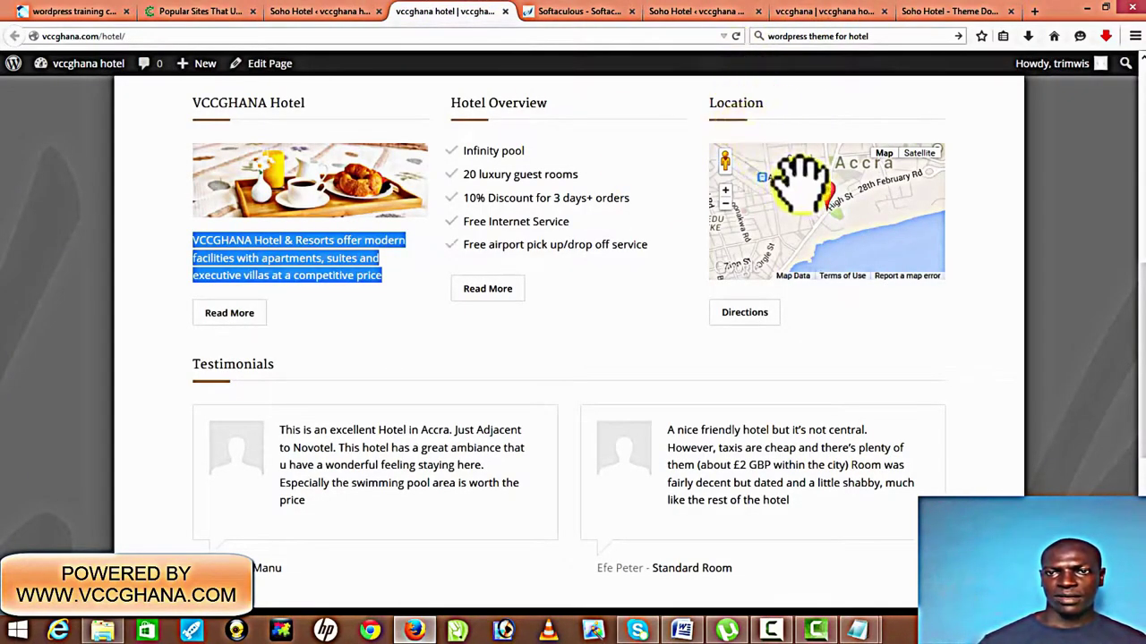
{"action": "left_click", "coordinate": [592, 17]}
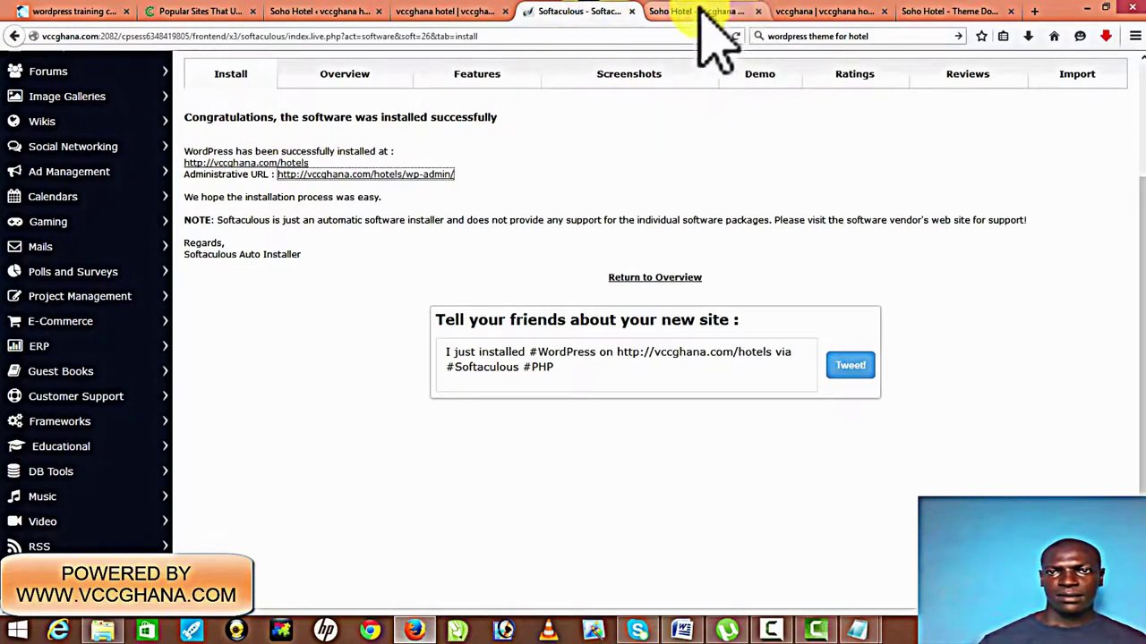
{"action": "left_click", "coordinate": [703, 12]}
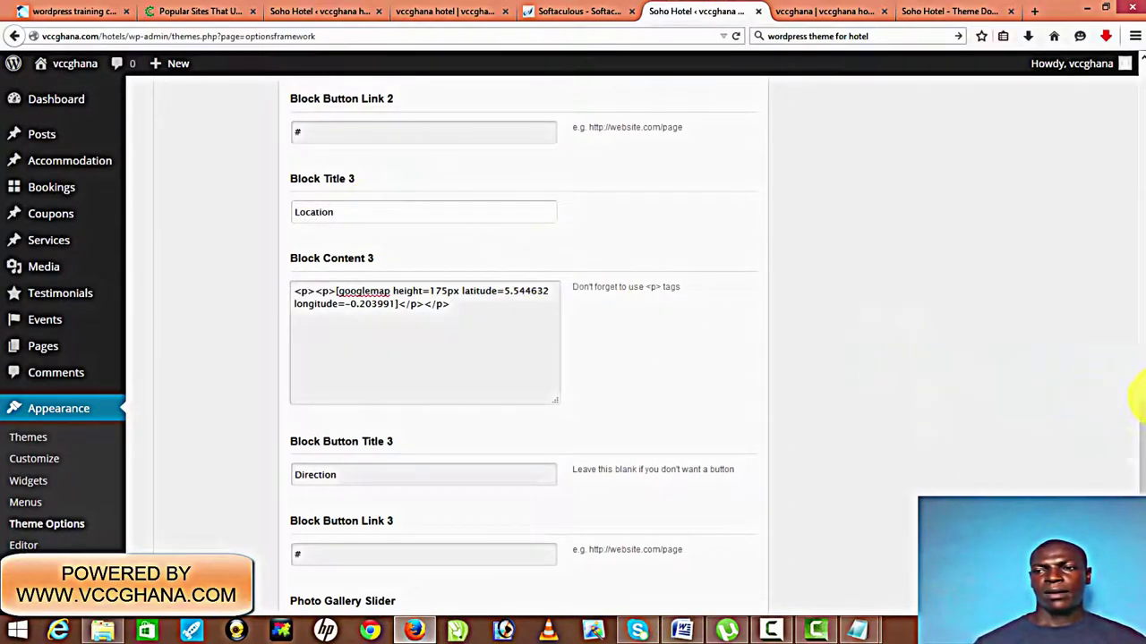
{"action": "left_click_drag", "start_coordinate": [1139, 414], "coordinate": [1138, 337]}
{"action": "left_click_drag", "start_coordinate": [1128, 192], "coordinate": [1119, 67]}
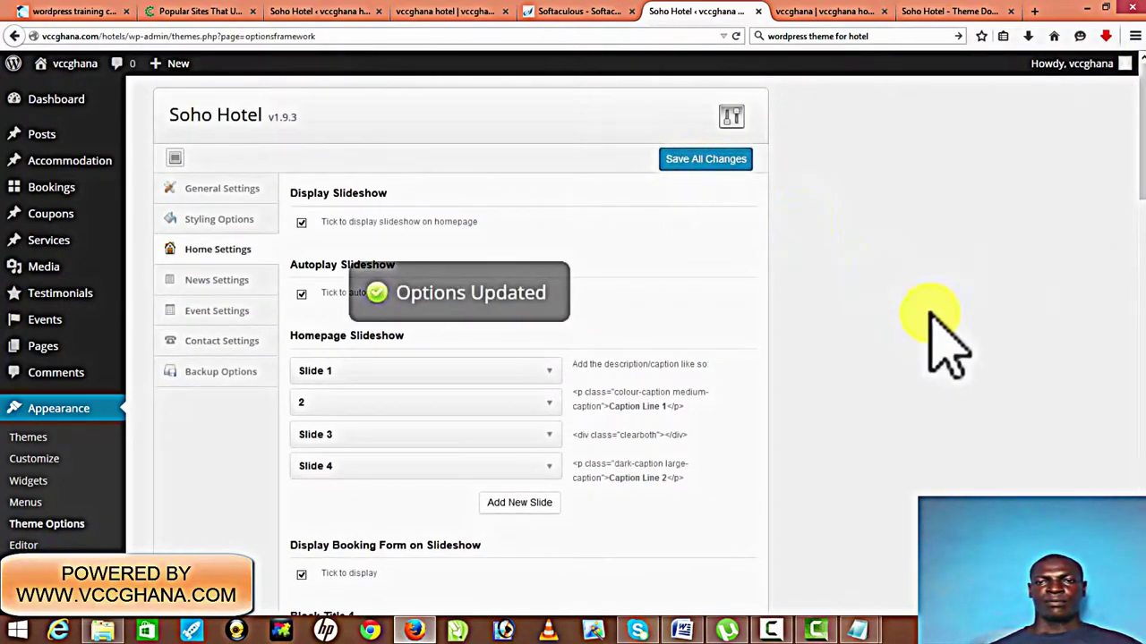
Step: Reload the new hotel front page and scroll to check the Location map and Direction button
{"action": "mouse_move", "coordinate": [1138, 142]}
{"action": "left_mouse_down"}
{"action": "mouse_move", "coordinate": [1132, 193]}
{"action": "mouse_move", "coordinate": [1140, 143]}
{"action": "left_mouse_up"}
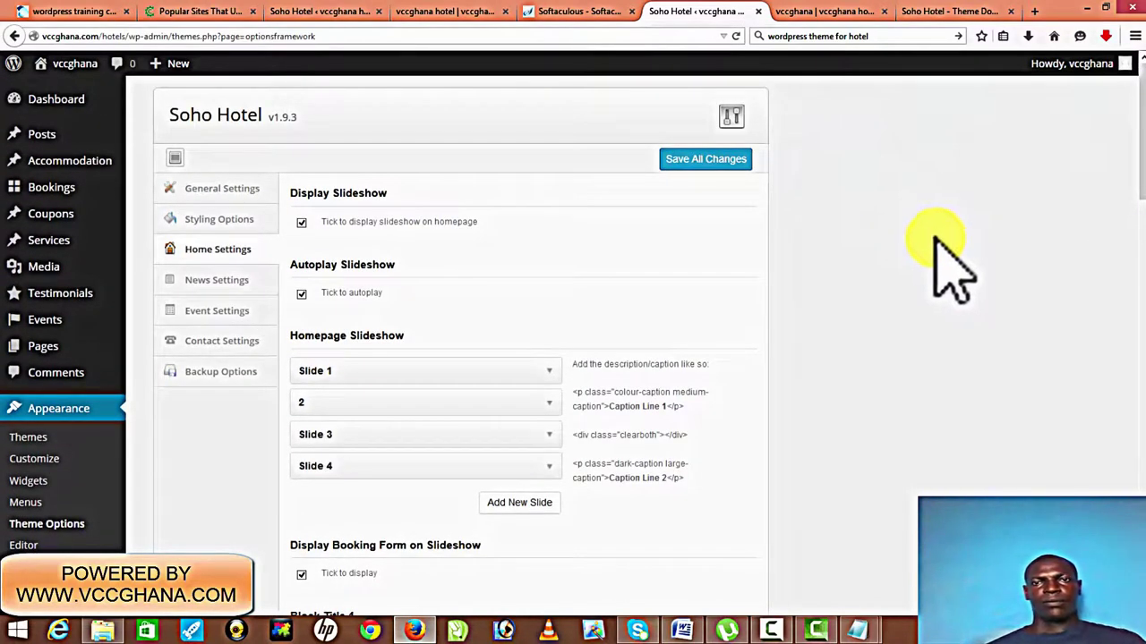
{"action": "scroll", "coordinate": [1140, 161], "scroll_direction": "down", "scroll_amount": 3}
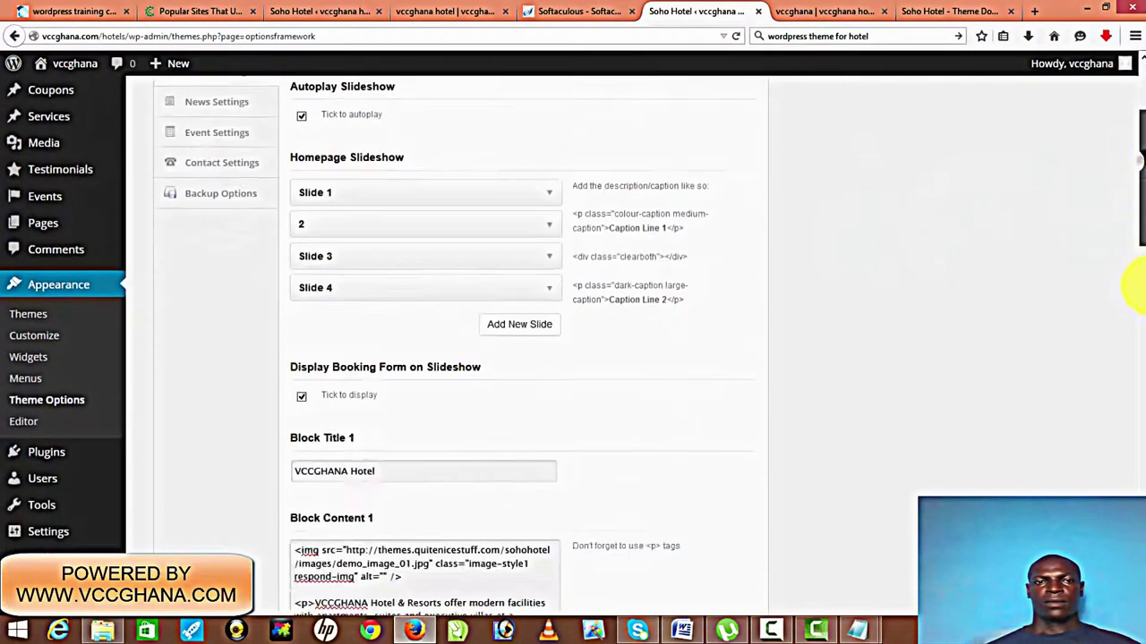
{"action": "scroll", "coordinate": [1125, 166], "scroll_direction": "up", "scroll_amount": 3}
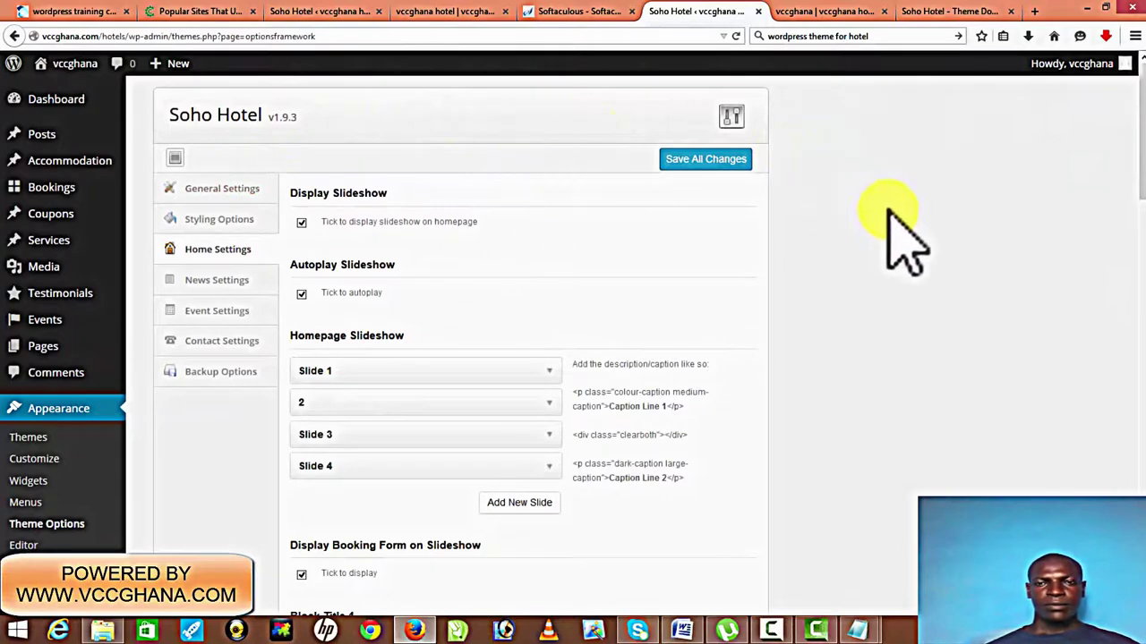
{"action": "left_click", "coordinate": [814, 11]}
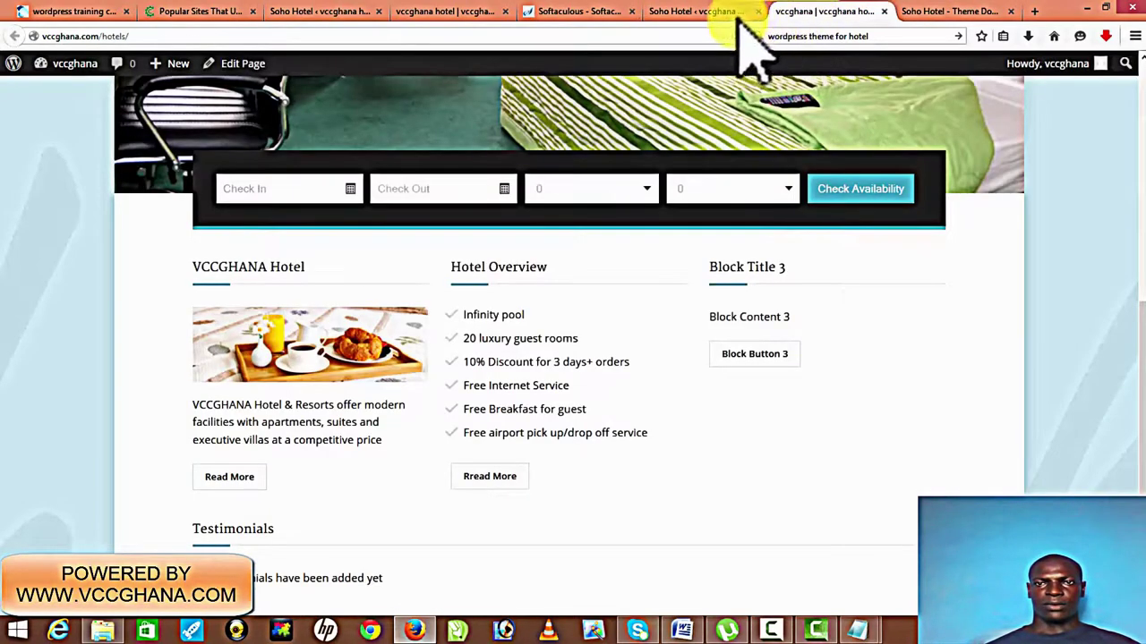
{"action": "mouse_move", "coordinate": [47, 77]}
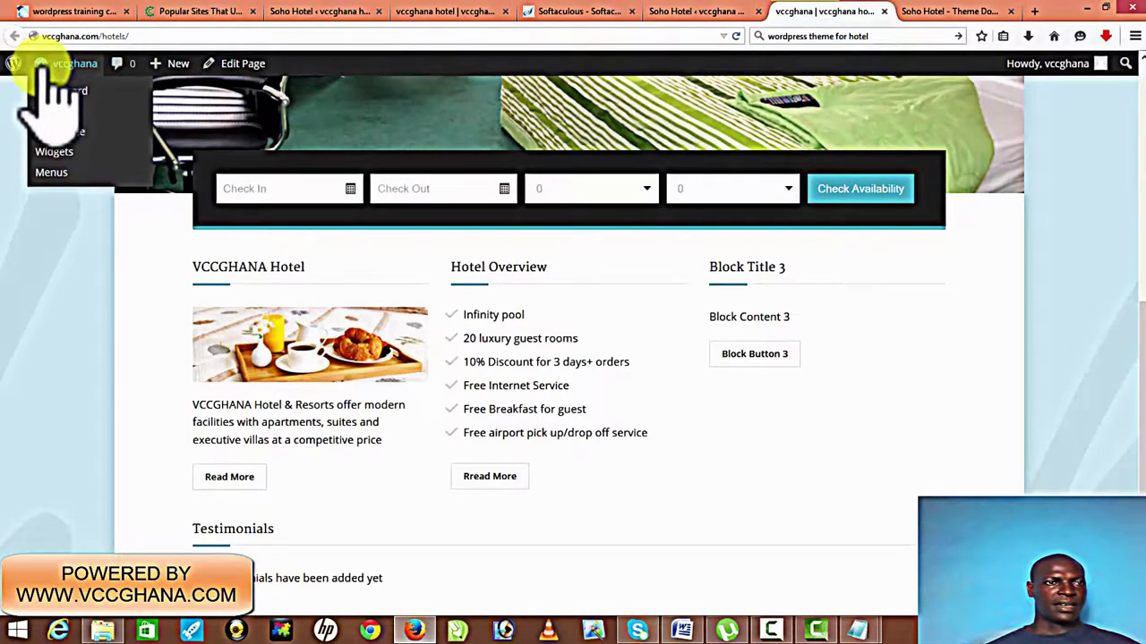
{"action": "left_click", "coordinate": [735, 36]}
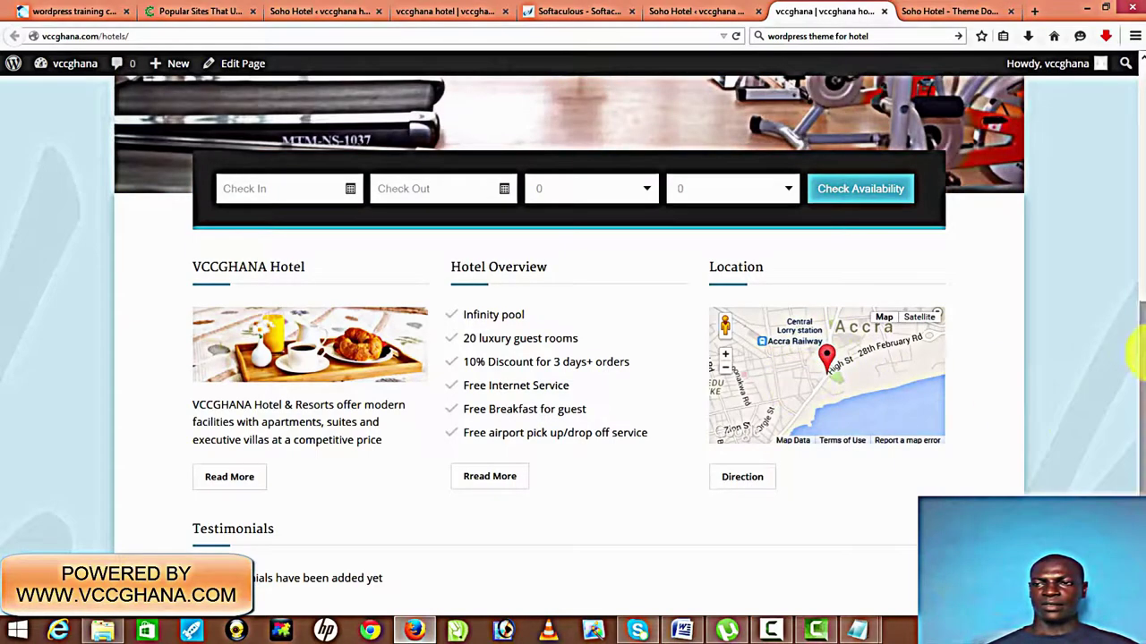
{"action": "left_click_drag", "start_coordinate": [1135, 374], "coordinate": [1044, 94]}
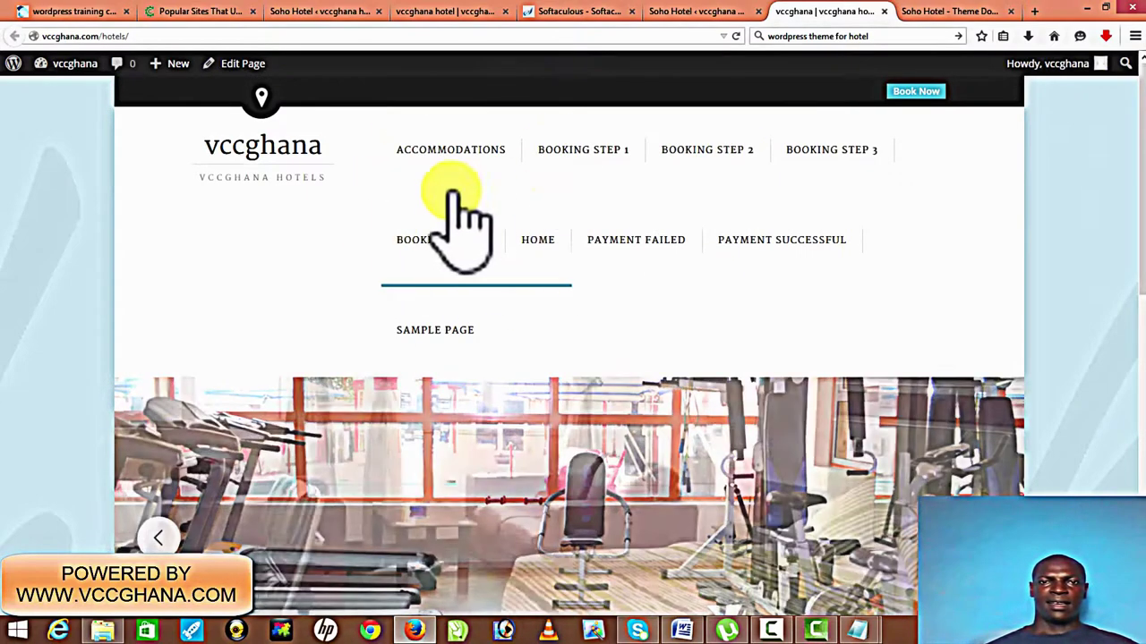
{"action": "scroll", "coordinate": [456, 225], "scroll_direction": "down", "scroll_amount": 2}
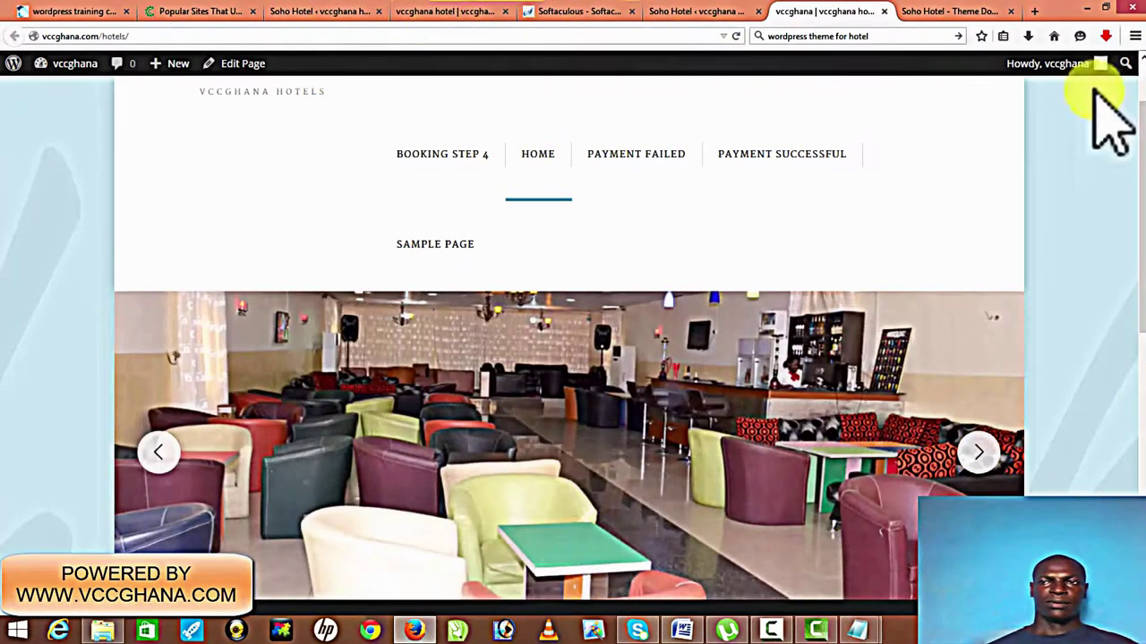
{"action": "scroll", "coordinate": [1132, 134], "scroll_direction": "down", "scroll_amount": 2}
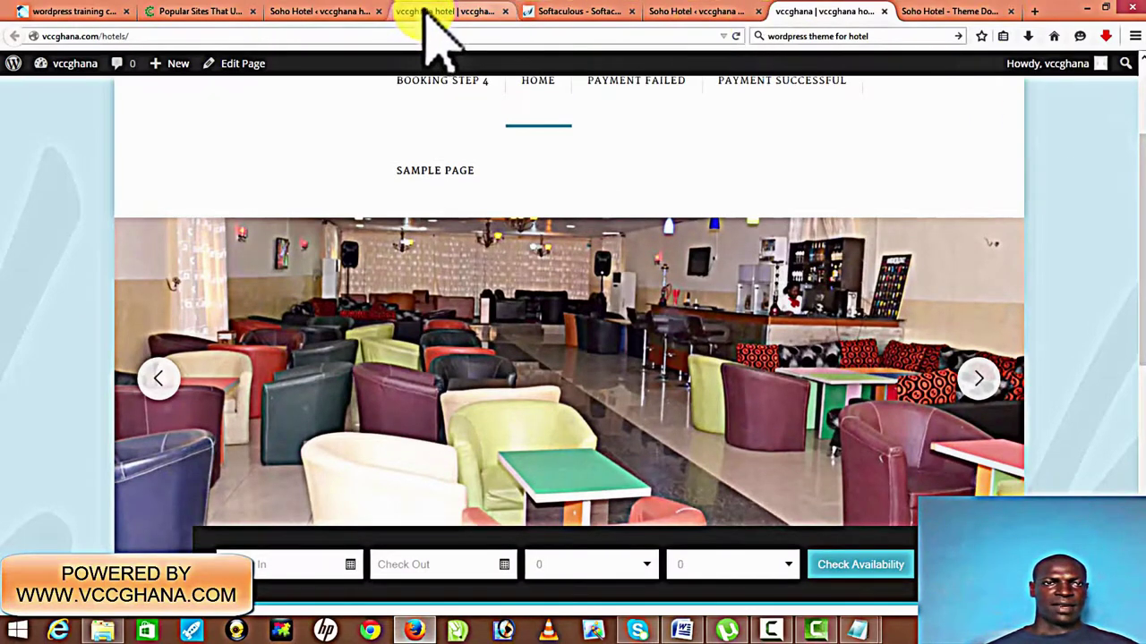
Step: Review the reference site's theme options for comparison
{"action": "left_click", "coordinate": [428, 13]}
{"action": "left_click", "coordinate": [309, 11]}
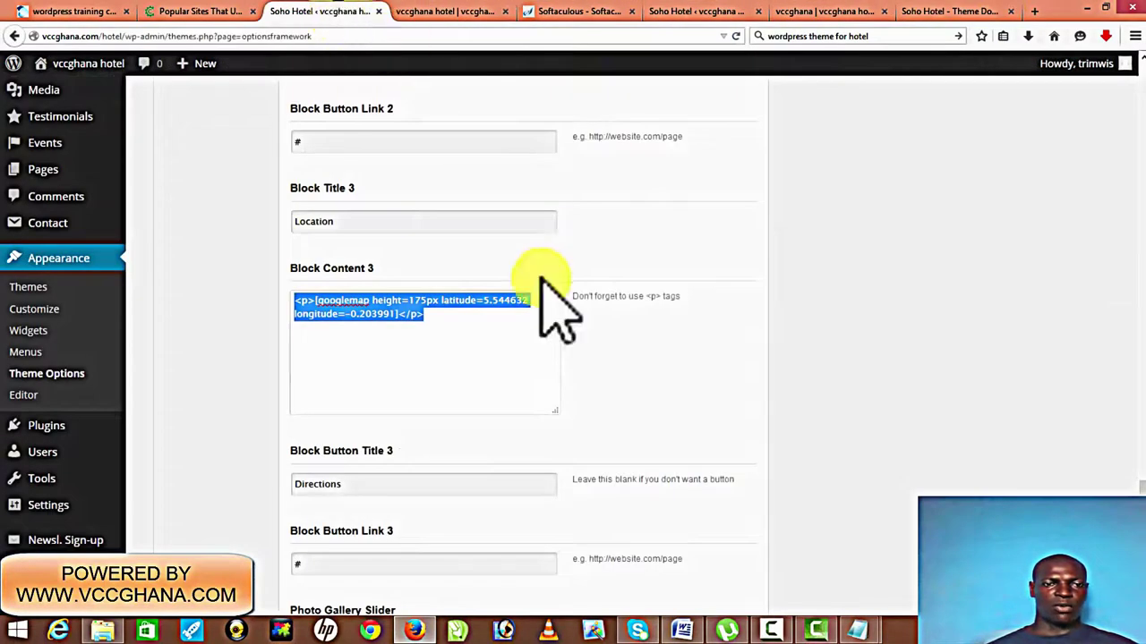
{"action": "scroll", "coordinate": [1135, 485], "scroll_direction": "down", "scroll_amount": 5}
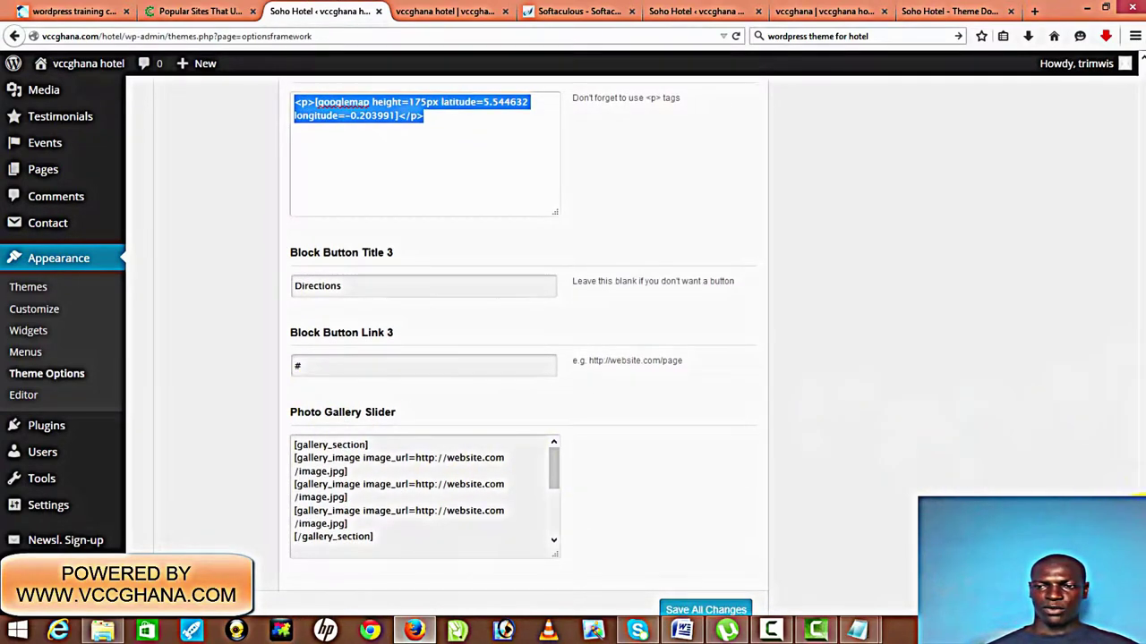
{"action": "scroll", "coordinate": [1137, 495], "scroll_direction": "down", "scroll_amount": 2}
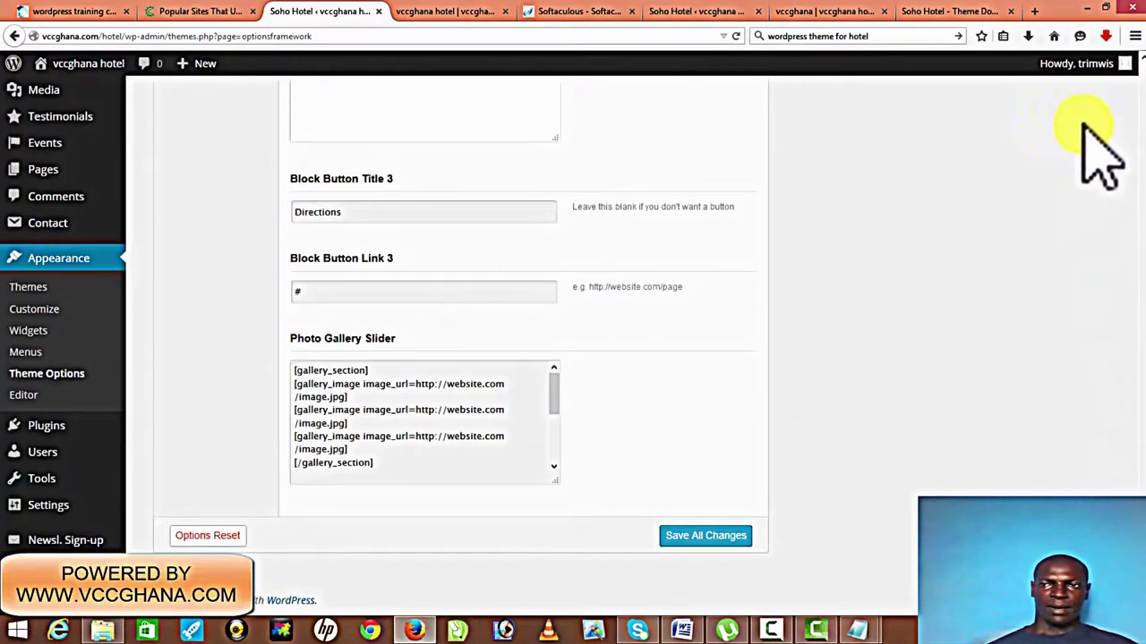
{"action": "scroll", "coordinate": [1135, 97], "scroll_direction": "up", "scroll_amount": 15}
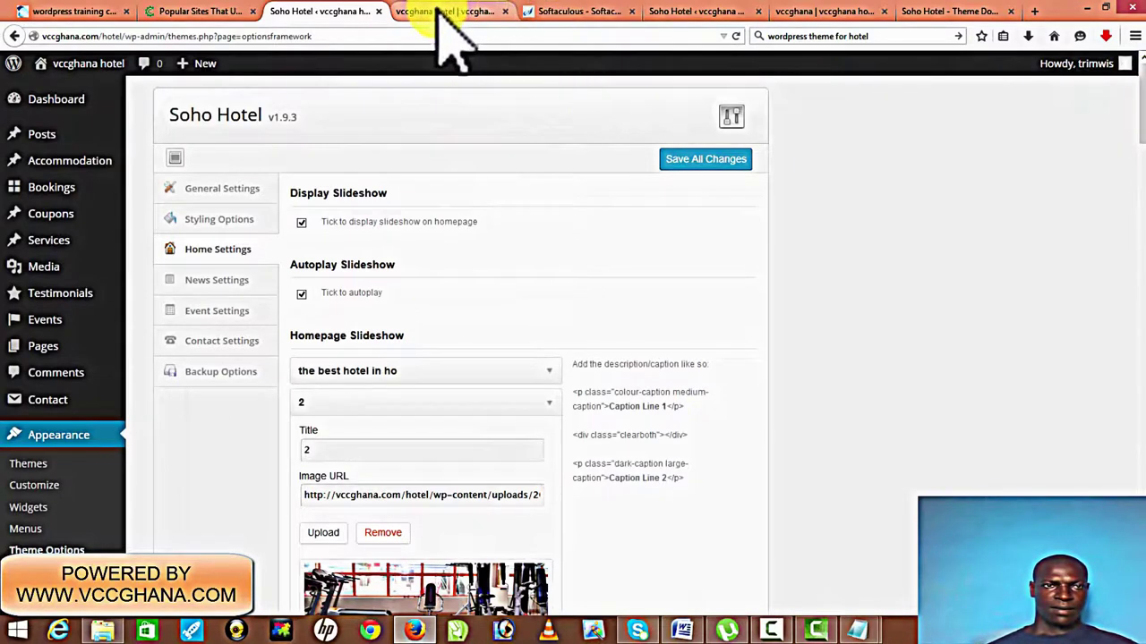
Step: Save the new site's theme options again and return to the Soho Hotel documentation
{"action": "left_click", "coordinate": [709, 13]}
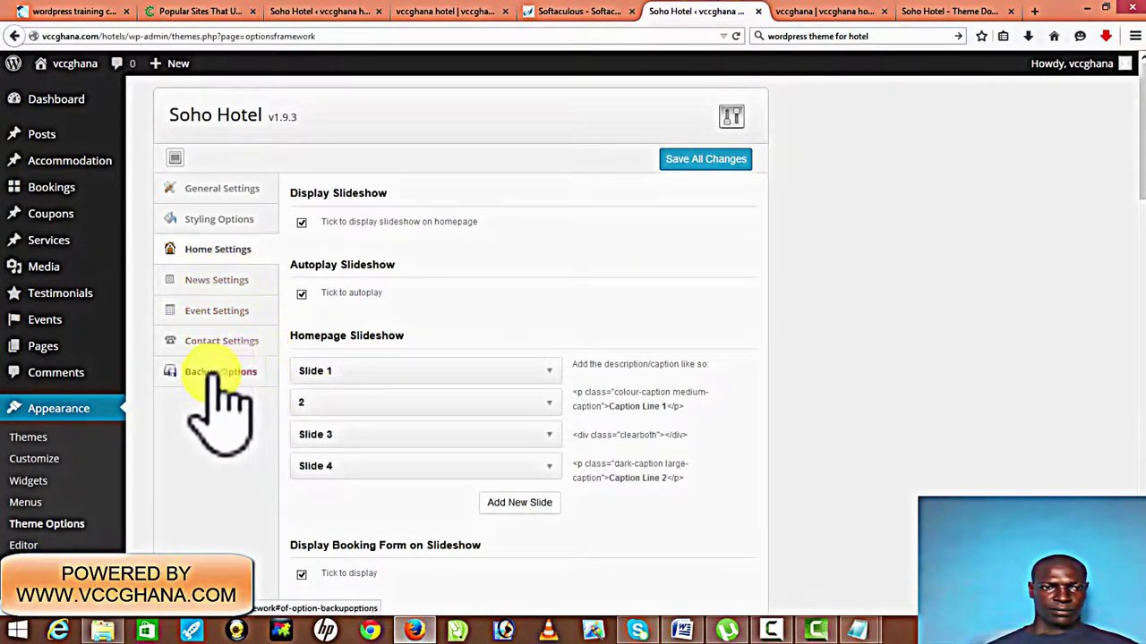
{"action": "left_click", "coordinate": [702, 160]}
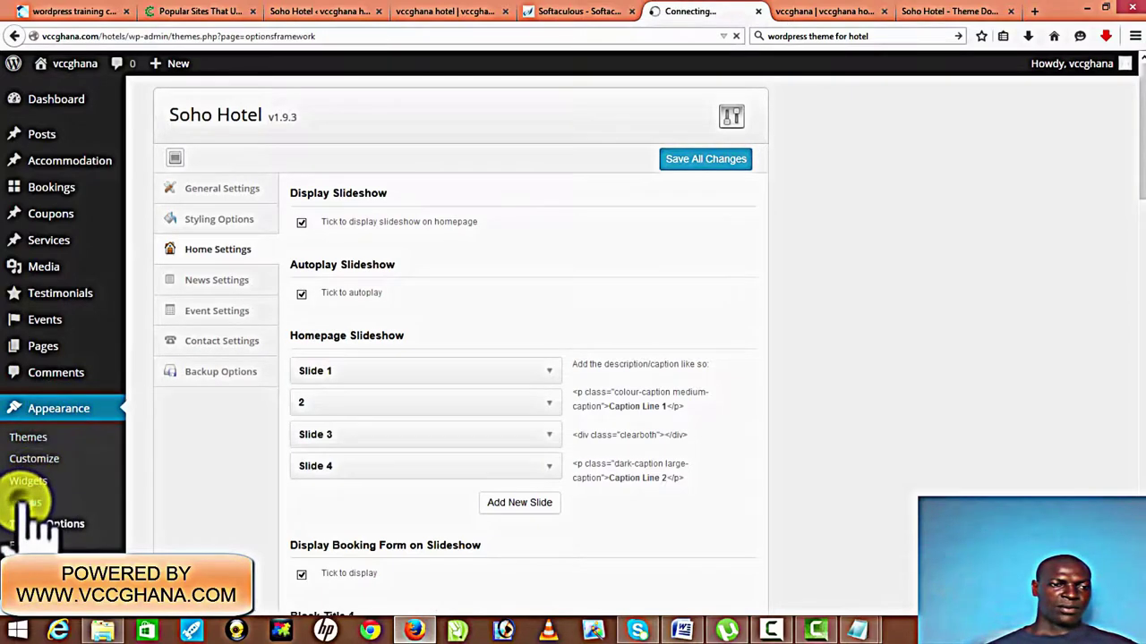
{"action": "left_click", "coordinate": [953, 11]}
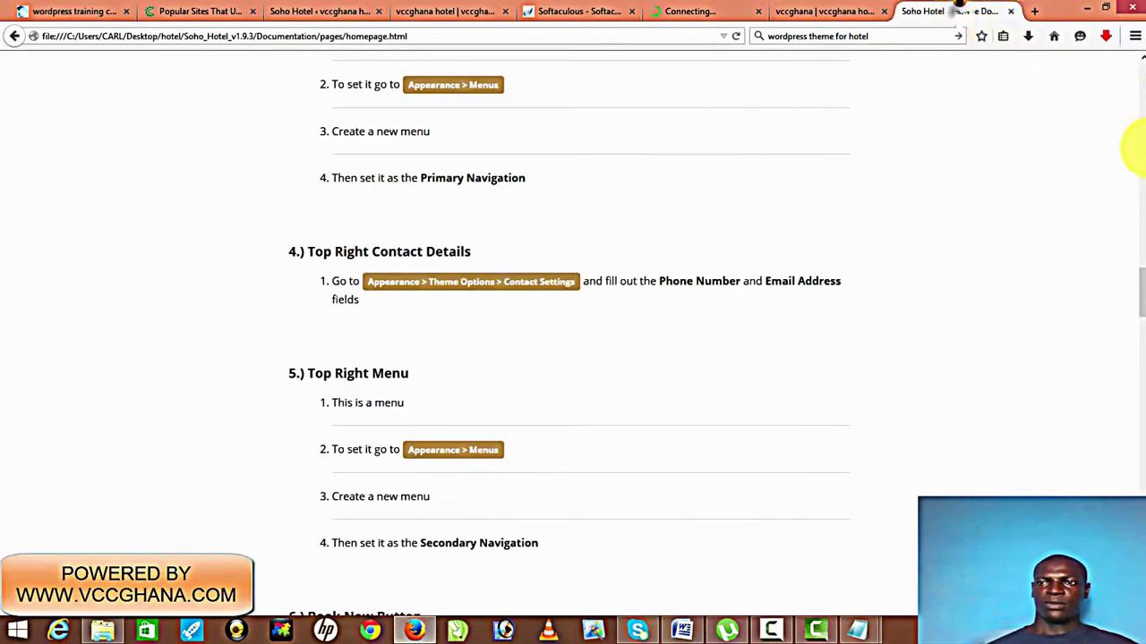
Step: Read the documentation's Main Menu setup steps, then return to the empty primary menu editor
{"action": "left_click_drag", "start_coordinate": [1141, 278], "coordinate": [1139, 100]}
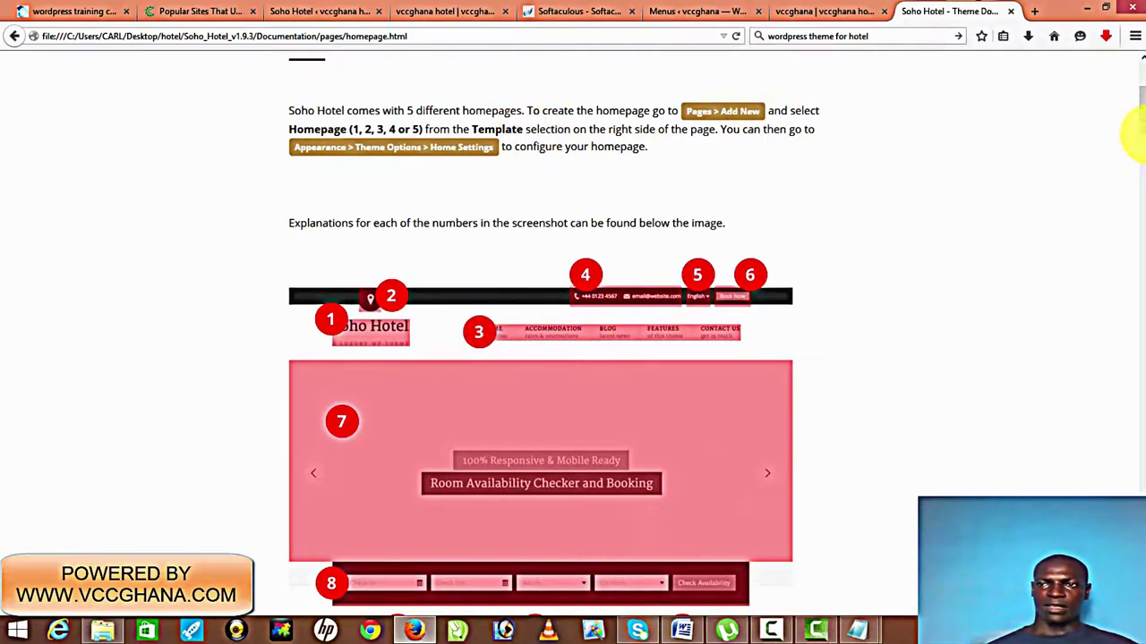
{"action": "left_click_drag", "start_coordinate": [1135, 134], "coordinate": [1138, 291]}
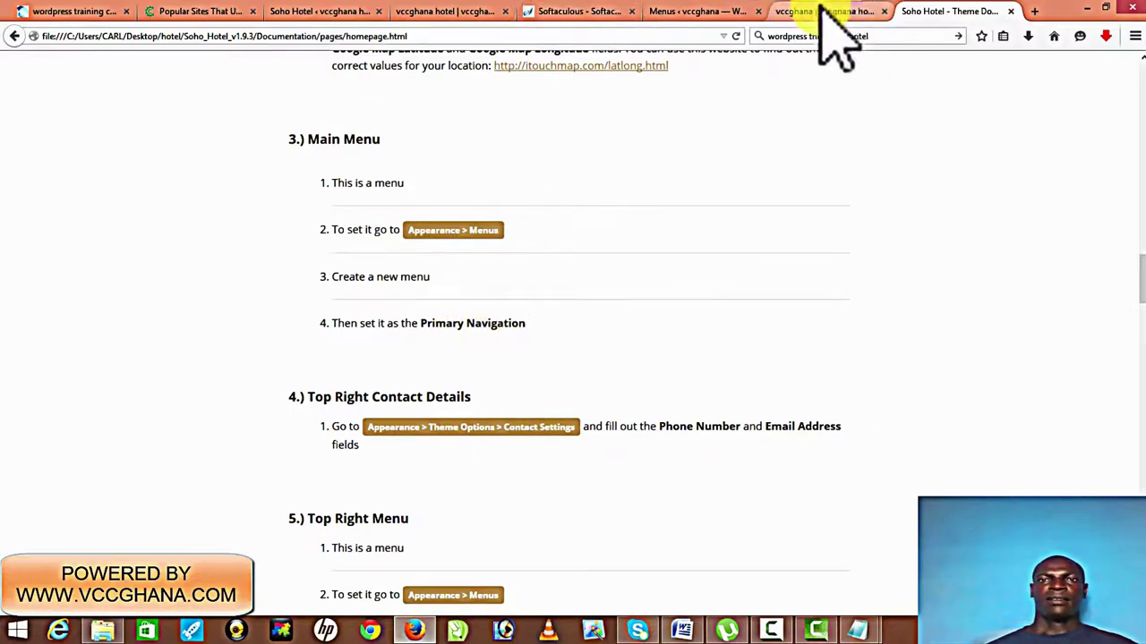
{"action": "left_click", "coordinate": [683, 12]}
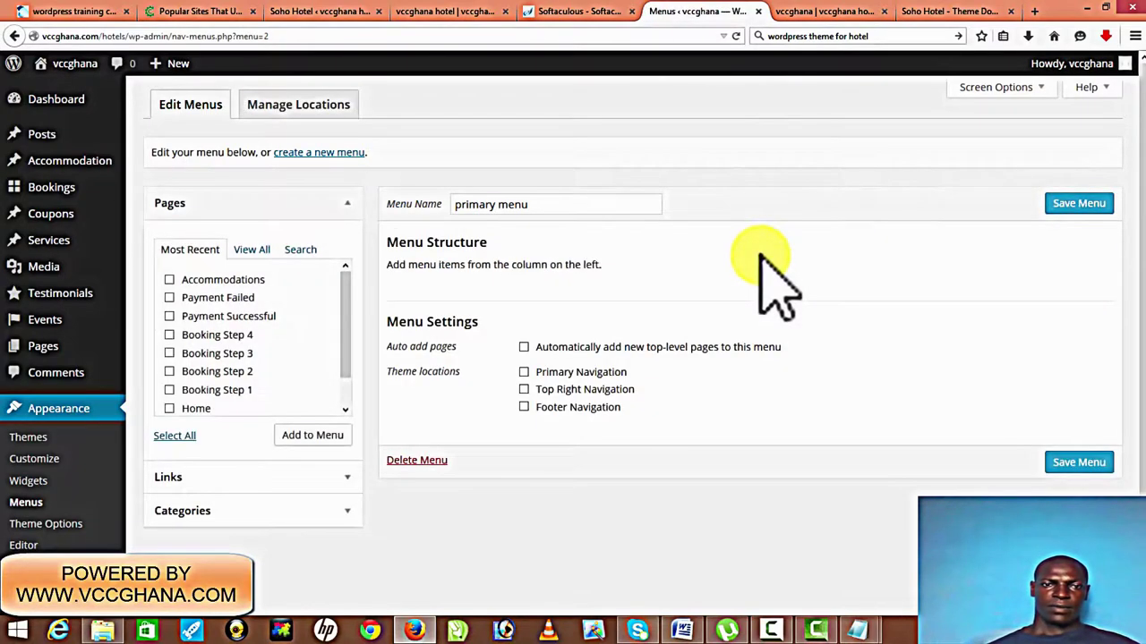
Step: Add the Home page item to the primary menu, then view the vccghana front page to check
{"action": "left_click_drag", "start_coordinate": [1141, 269], "coordinate": [1048, 256]}
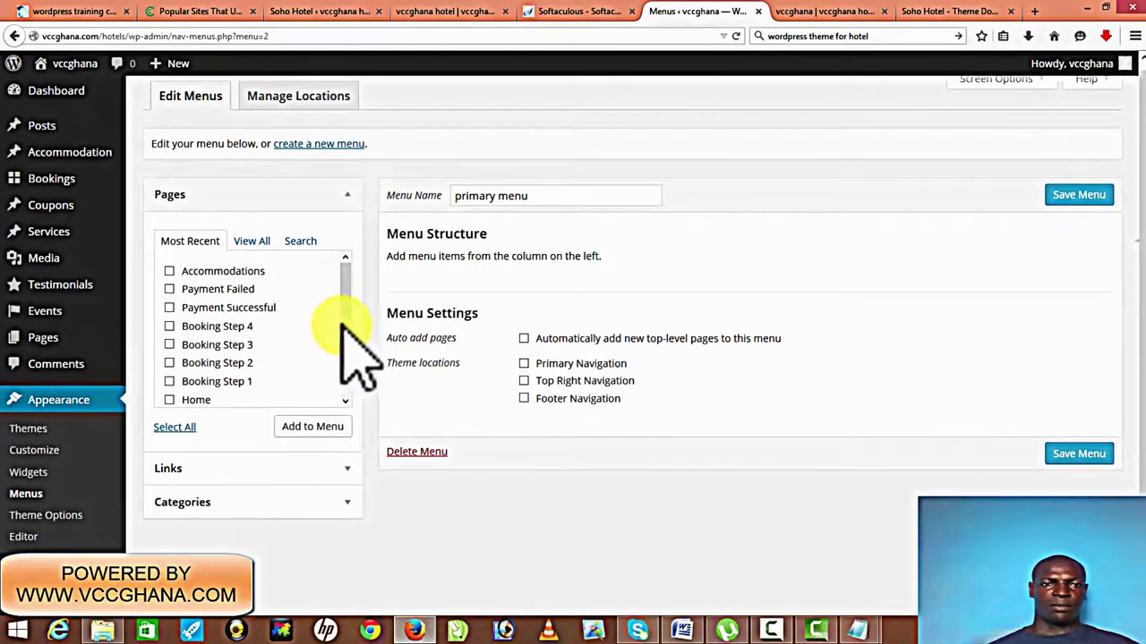
{"action": "scroll", "coordinate": [342, 327], "scroll_direction": "down", "scroll_amount": 1}
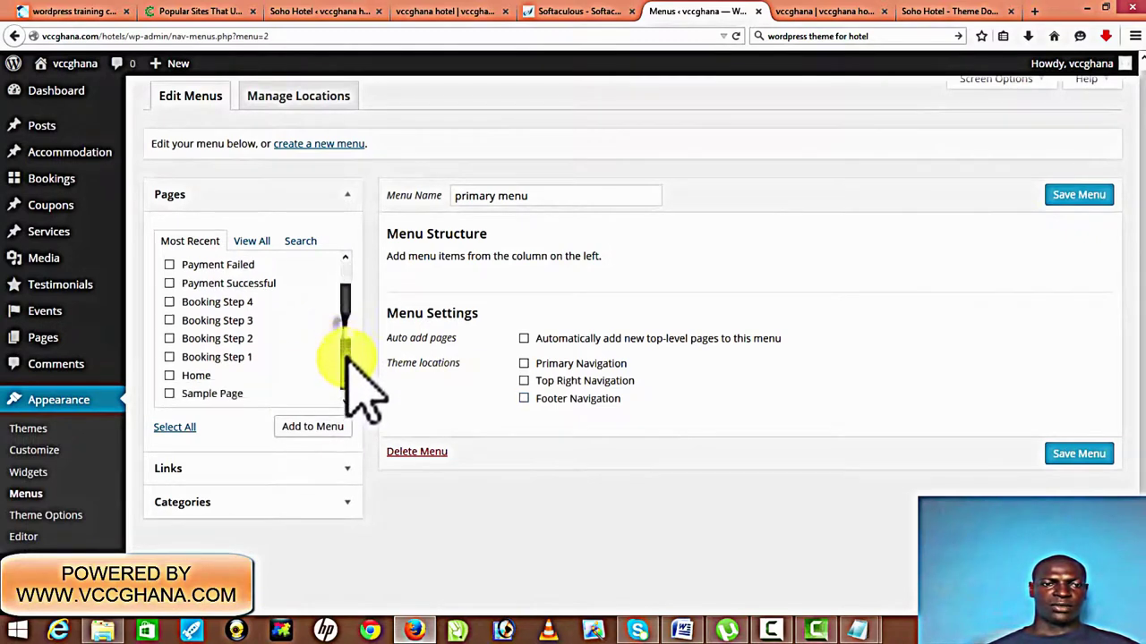
{"action": "left_click", "coordinate": [170, 370]}
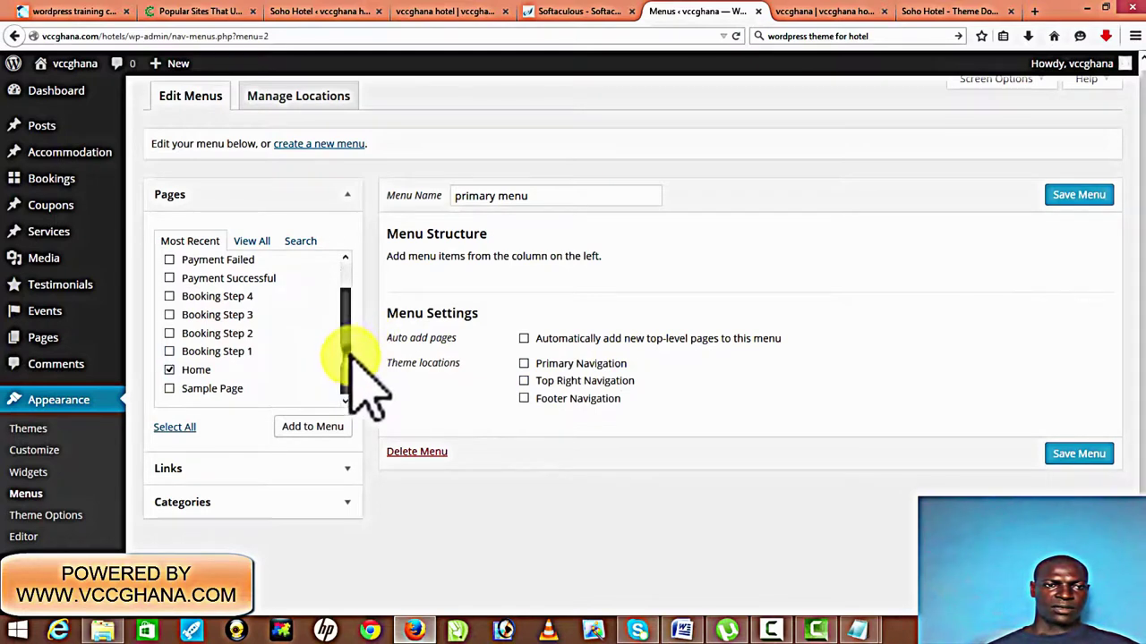
{"action": "scroll", "coordinate": [349, 348], "scroll_direction": "up", "scroll_amount": 1}
{"action": "scroll", "coordinate": [350, 358], "scroll_direction": "down", "scroll_amount": 1}
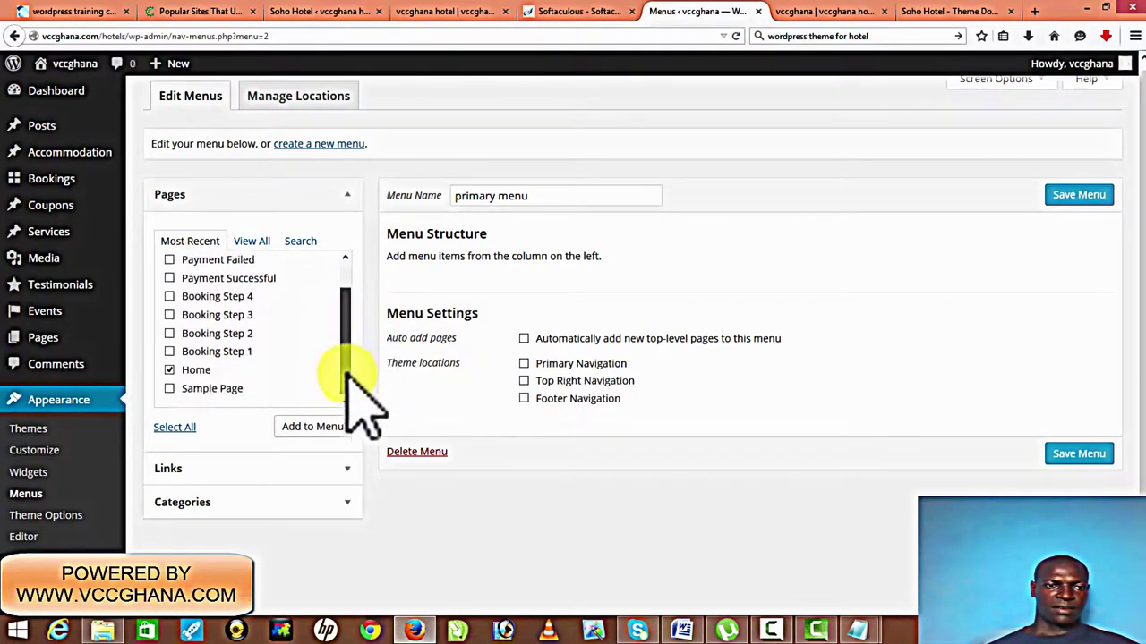
{"action": "scroll", "coordinate": [354, 358], "scroll_direction": "up", "scroll_amount": 2}
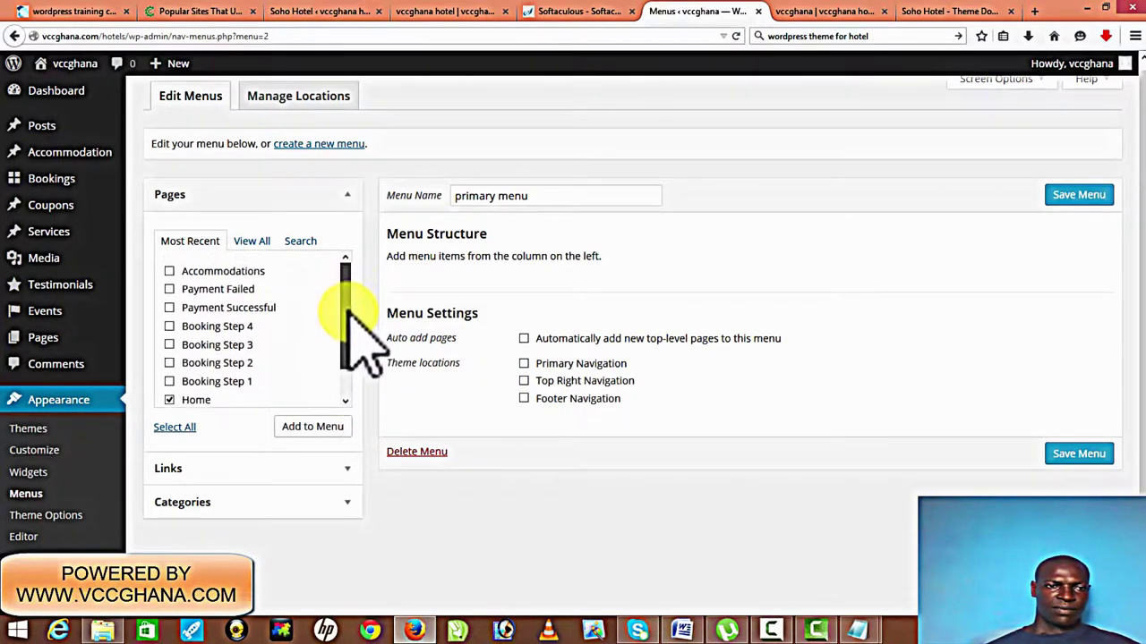
{"action": "scroll", "coordinate": [349, 340], "scroll_direction": "down", "scroll_amount": 1}
{"action": "scroll", "coordinate": [350, 384], "scroll_direction": "down", "scroll_amount": 1}
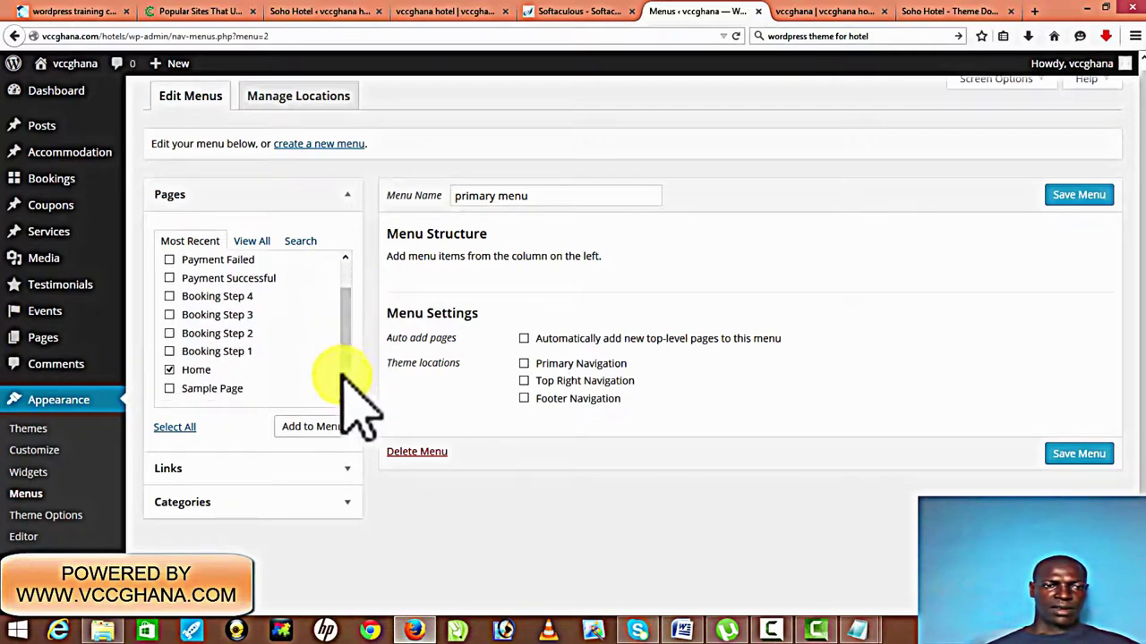
{"action": "left_click", "coordinate": [314, 427]}
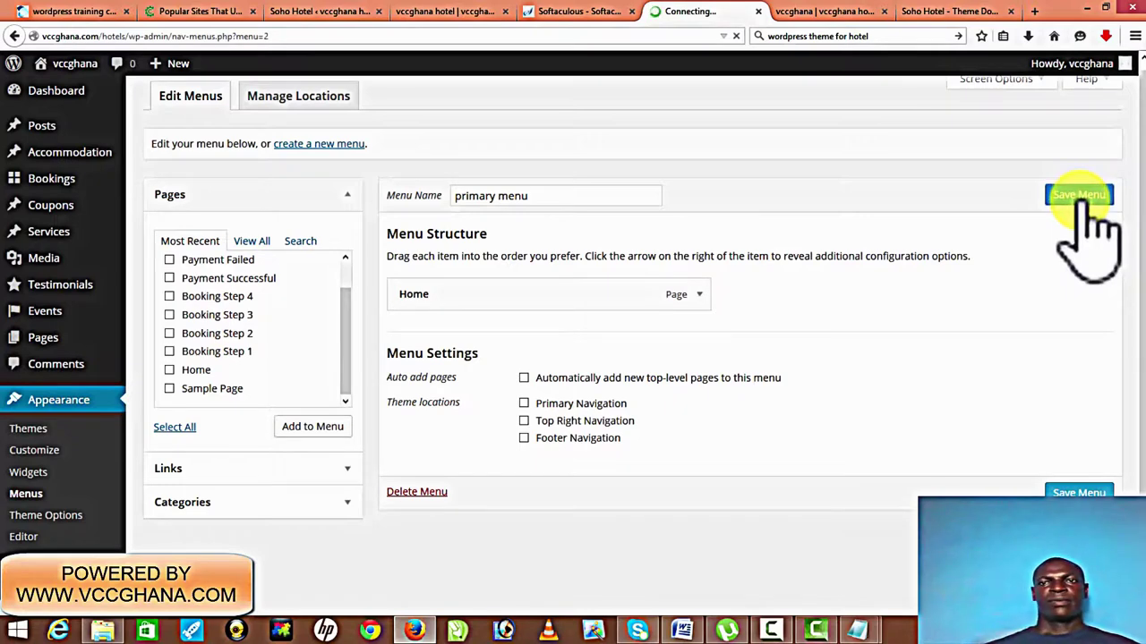
{"action": "left_click", "coordinate": [810, 11]}
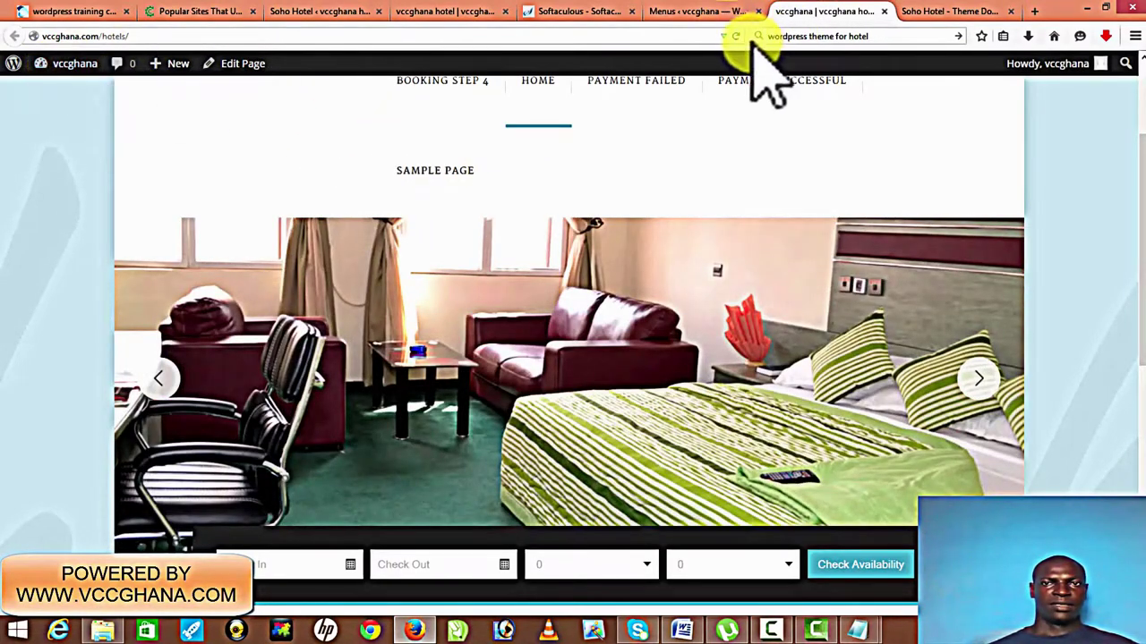
Step: Reload the live hotel front page, then return to the 'Menus ‹ vccghana' editor
{"action": "left_click", "coordinate": [735, 36]}
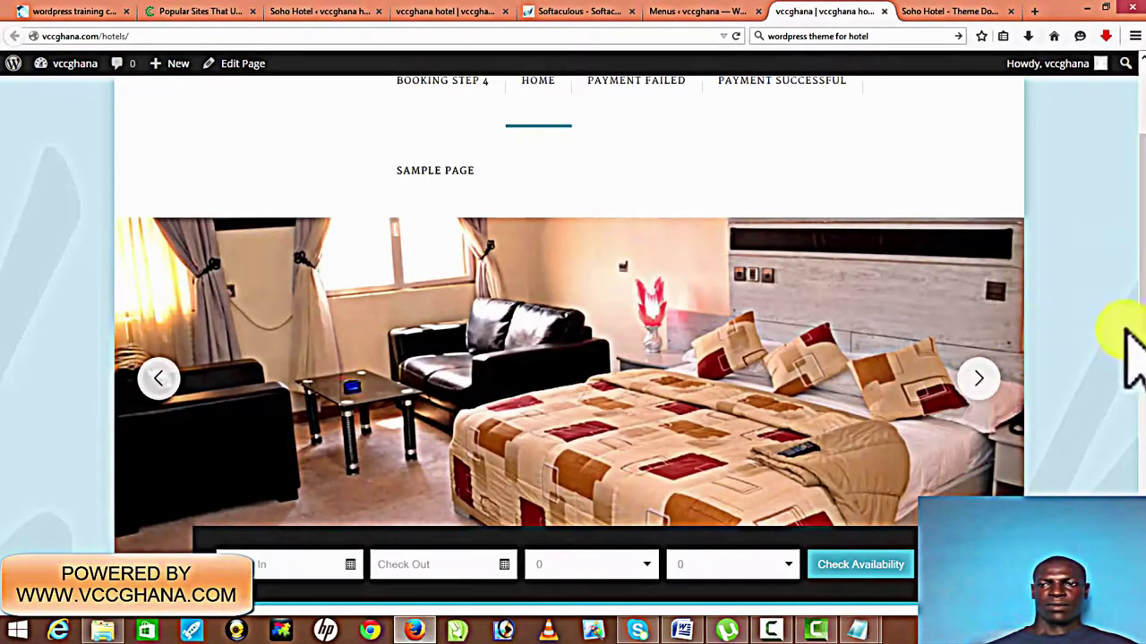
{"action": "scroll", "coordinate": [1141, 331], "scroll_direction": "up", "scroll_amount": 3}
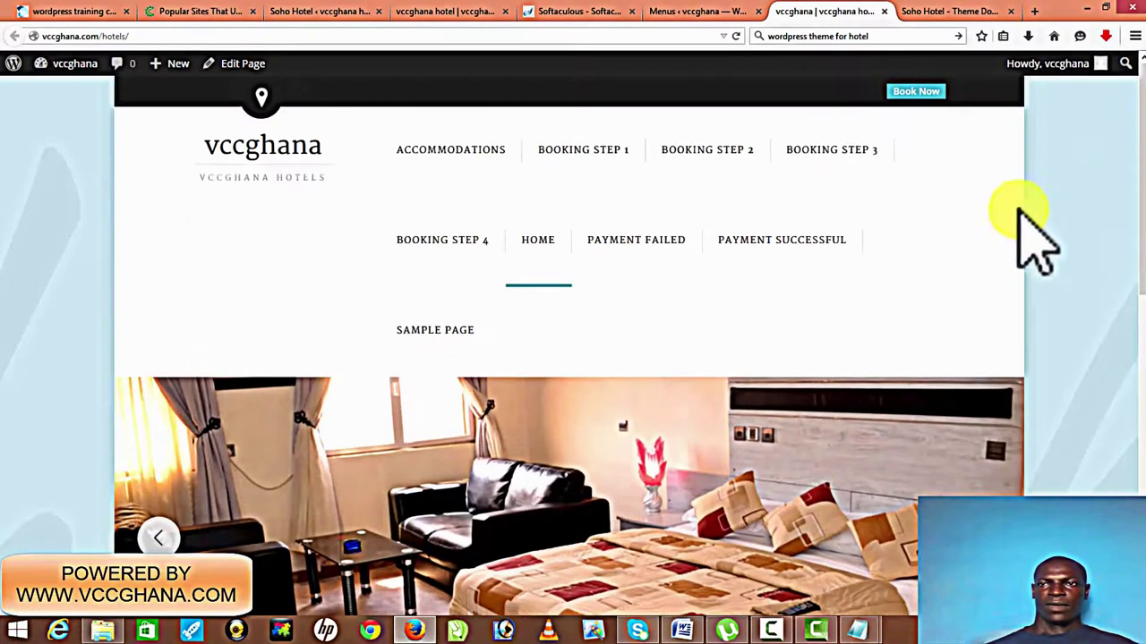
{"action": "left_click", "coordinate": [698, 12]}
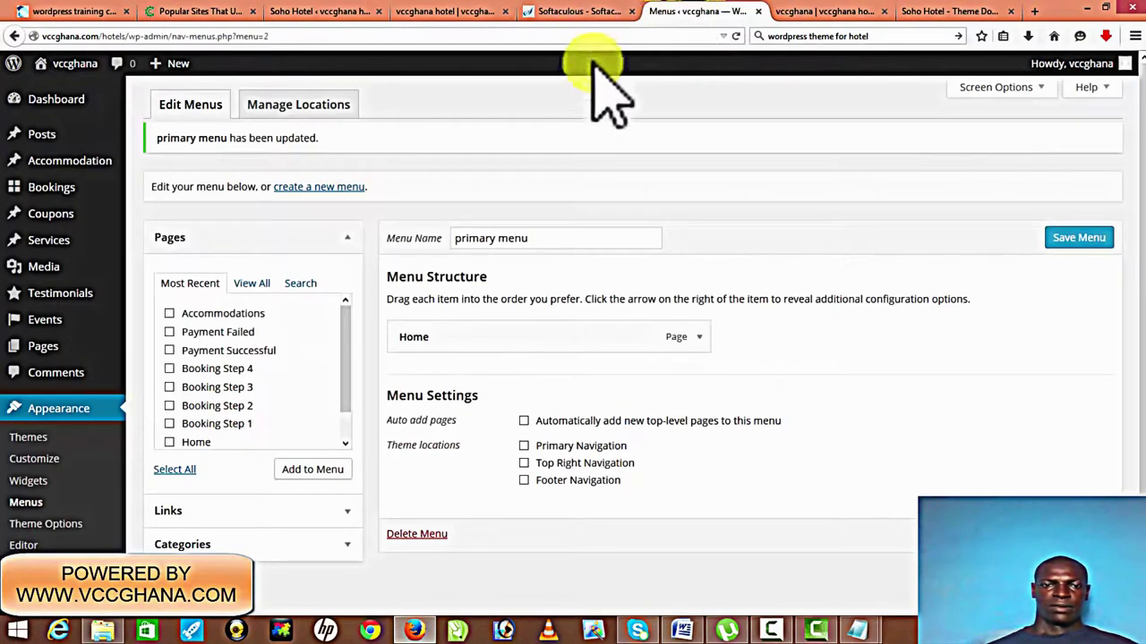
Step: Assign the primary menu to the Primary Navigation and Footer Navigation locations, then view the site
{"action": "left_click", "coordinate": [523, 446]}
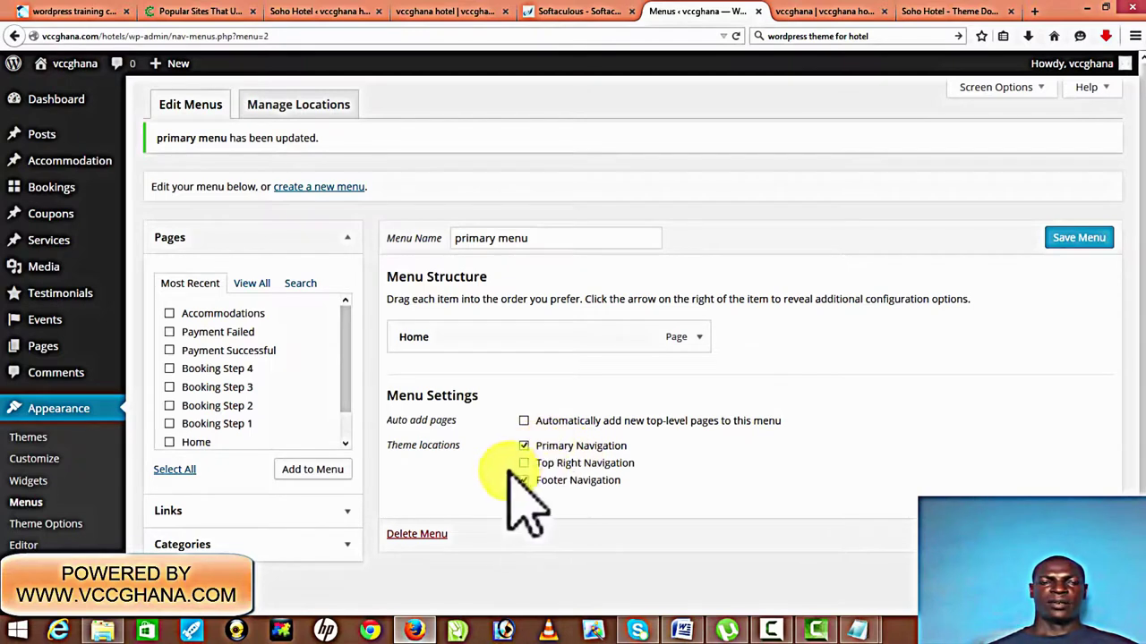
{"action": "left_click", "coordinate": [524, 481]}
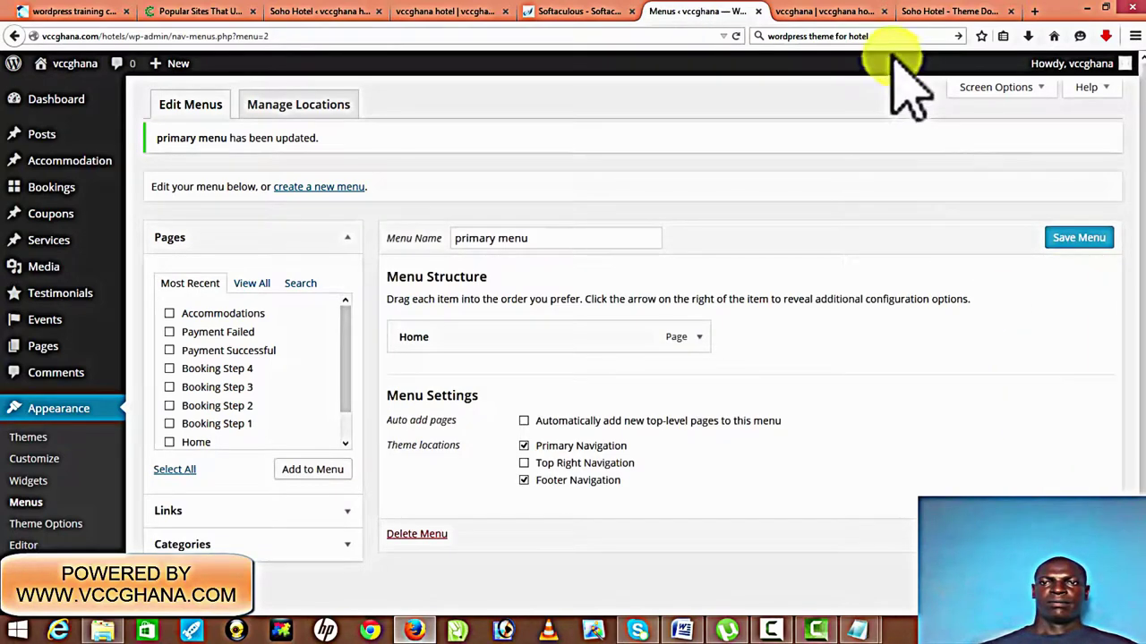
{"action": "left_click", "coordinate": [816, 11]}
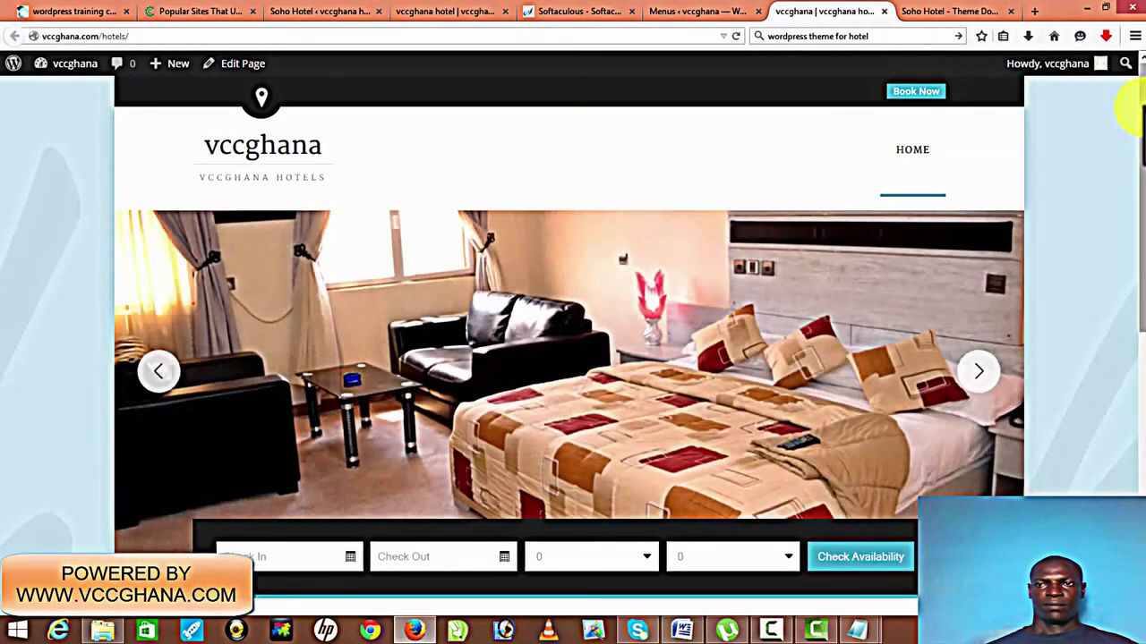
{"action": "left_click_drag", "start_coordinate": [1133, 114], "coordinate": [1087, 134]}
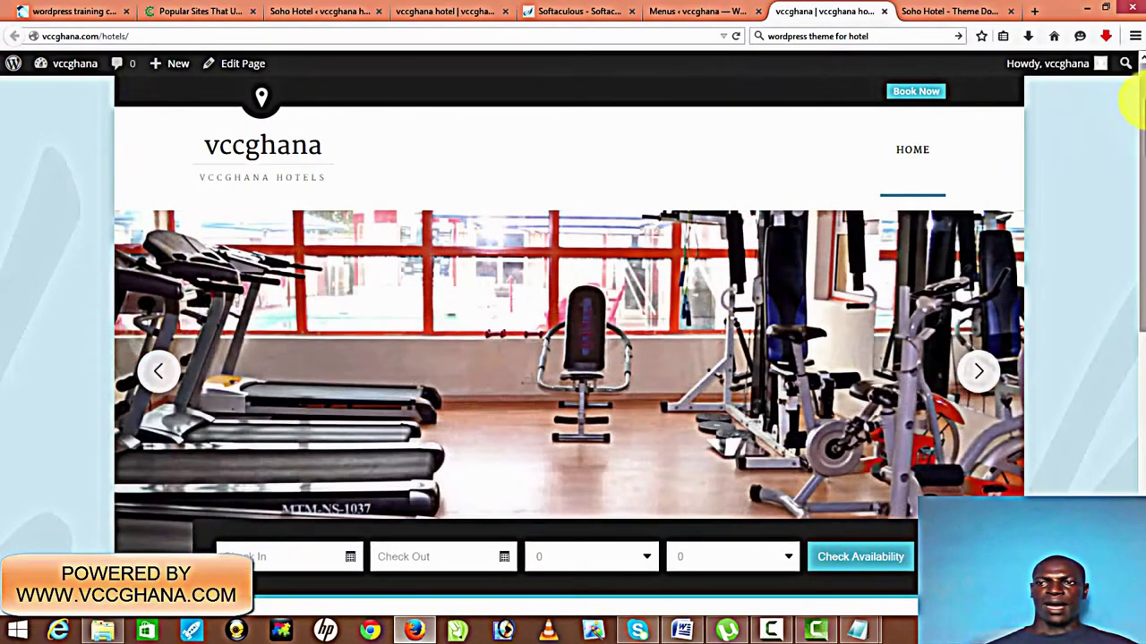
{"action": "left_click_drag", "start_coordinate": [1133, 102], "coordinate": [1129, 71]}
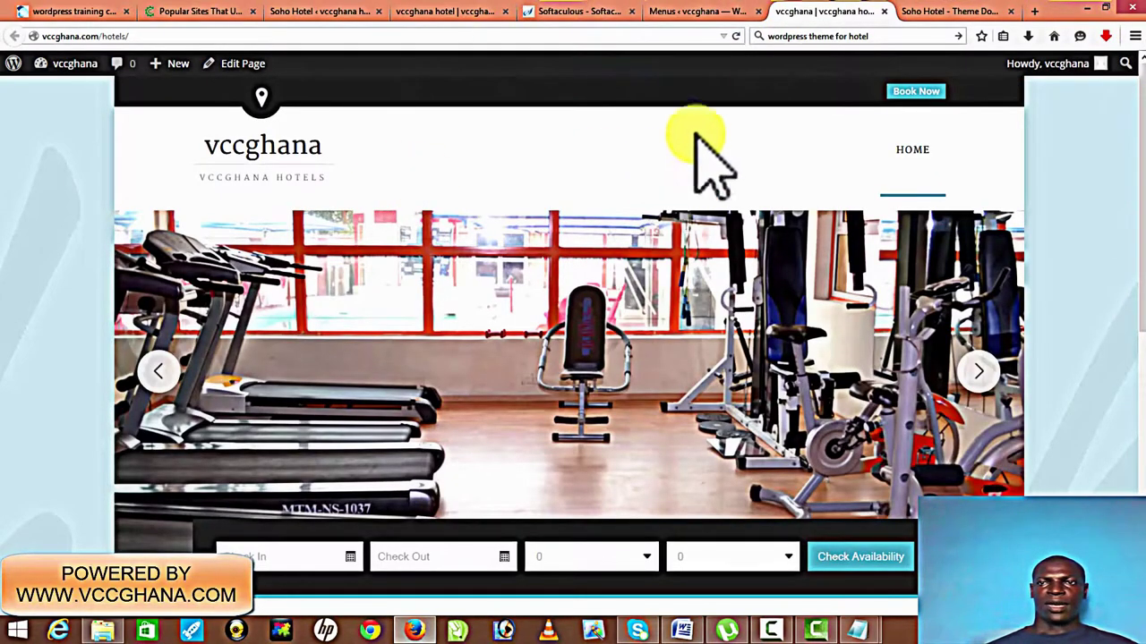
Step: Browse from the Soho Hotel theme options to the finished vccghana front page's SERVICES menu
{"action": "scroll", "coordinate": [1128, 320], "scroll_direction": "down", "scroll_amount": 2}
{"action": "scroll", "coordinate": [1099, 56], "scroll_direction": "up", "scroll_amount": 1}
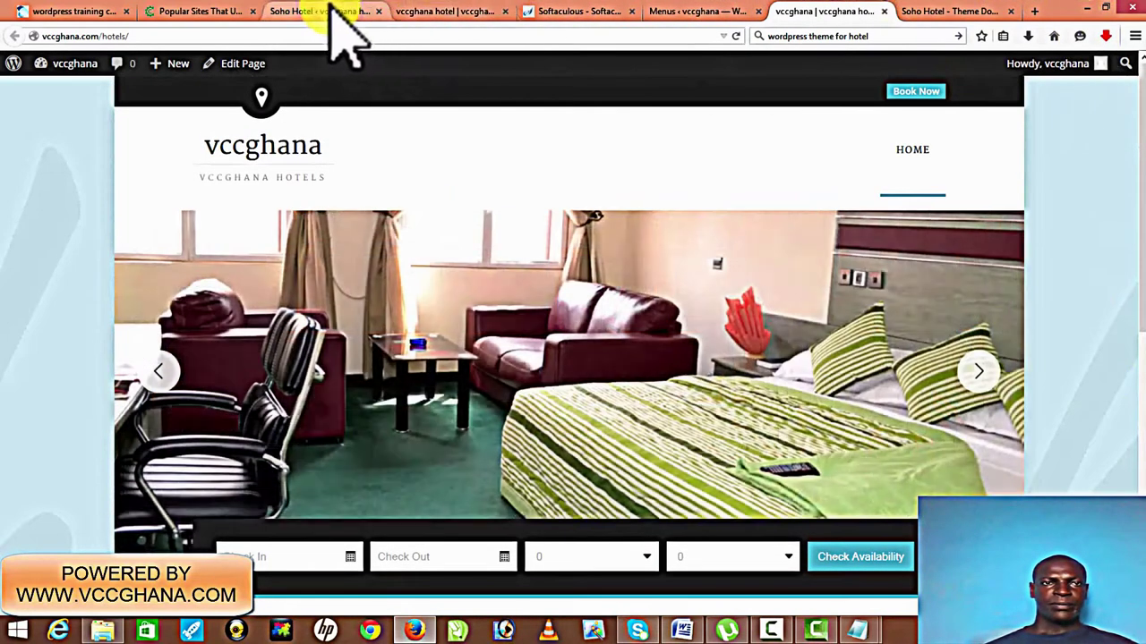
{"action": "left_click", "coordinate": [318, 11]}
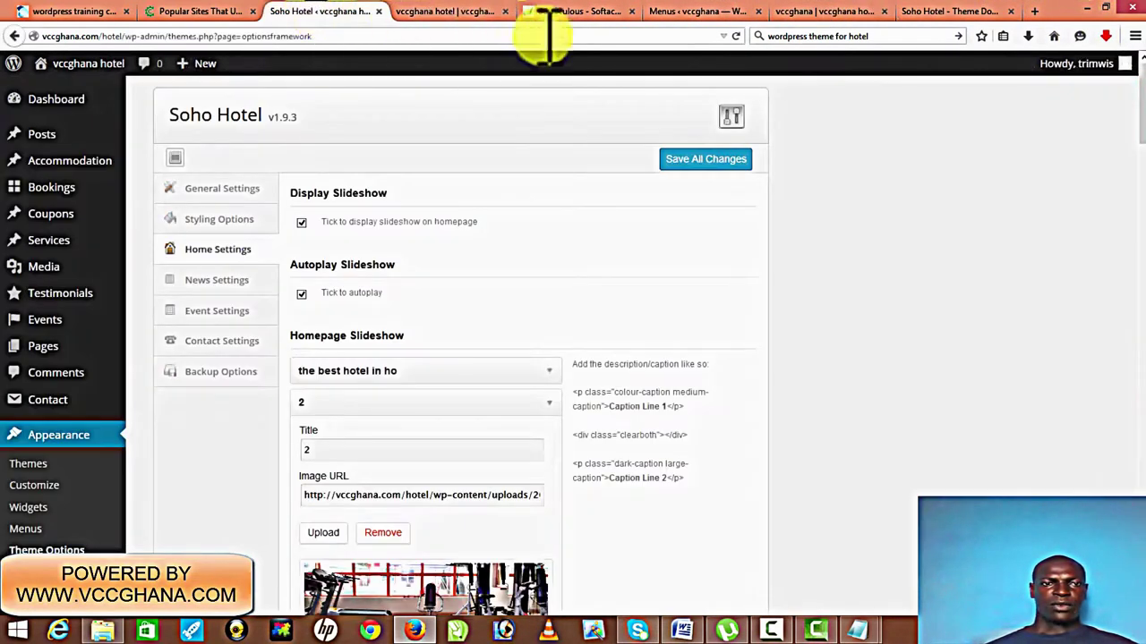
{"action": "left_click", "coordinate": [448, 12]}
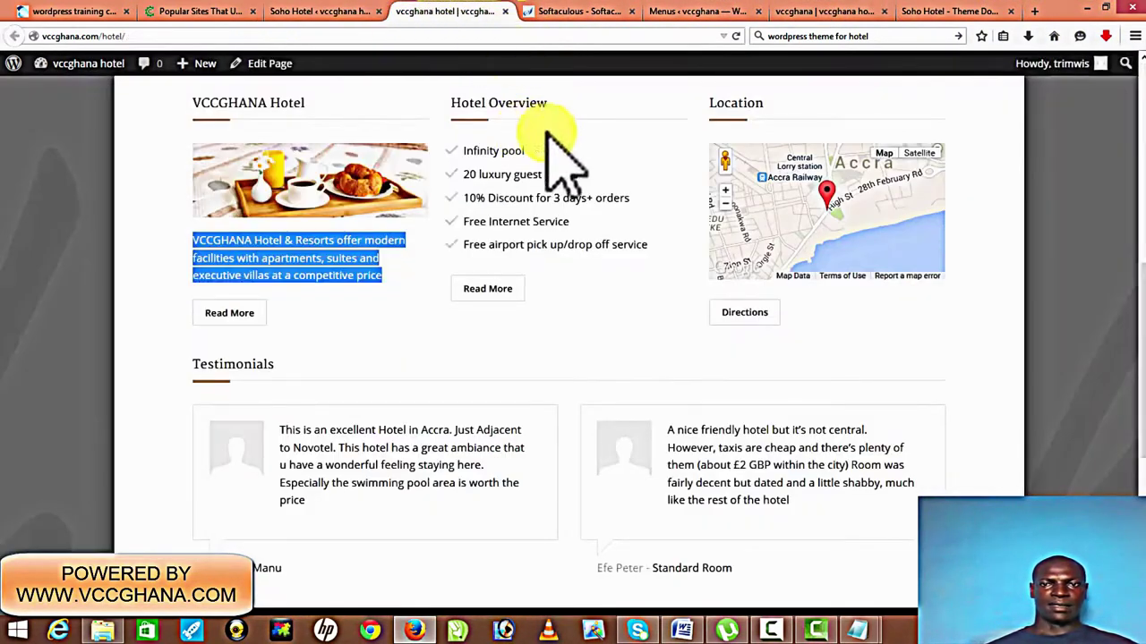
{"action": "left_click_drag", "start_coordinate": [1142, 294], "coordinate": [1125, 77]}
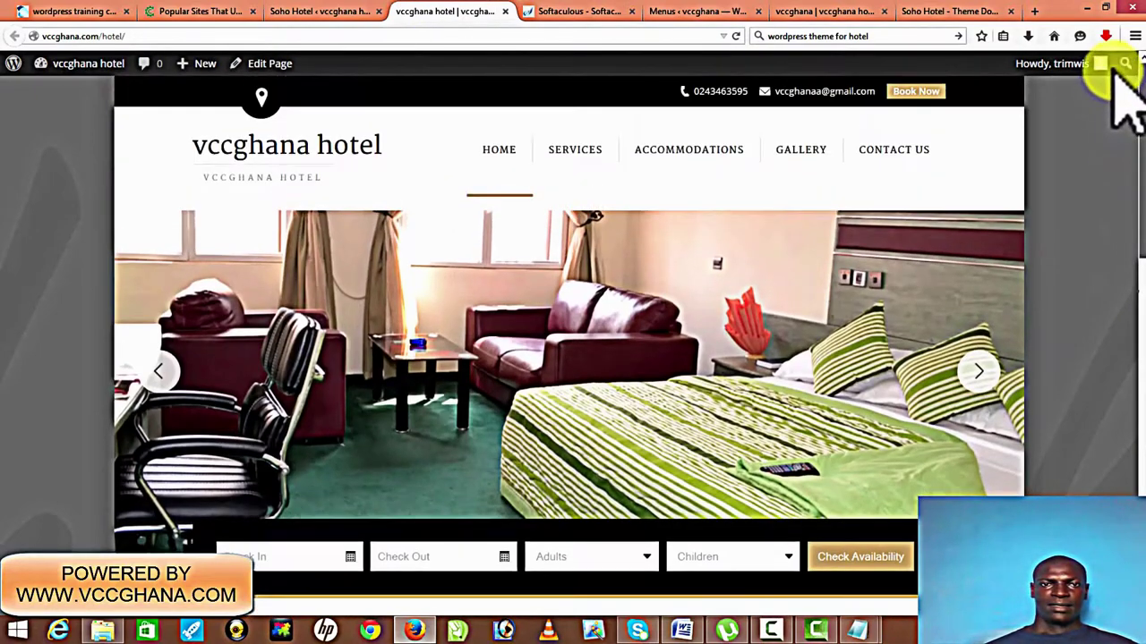
{"action": "mouse_move", "coordinate": [598, 168]}
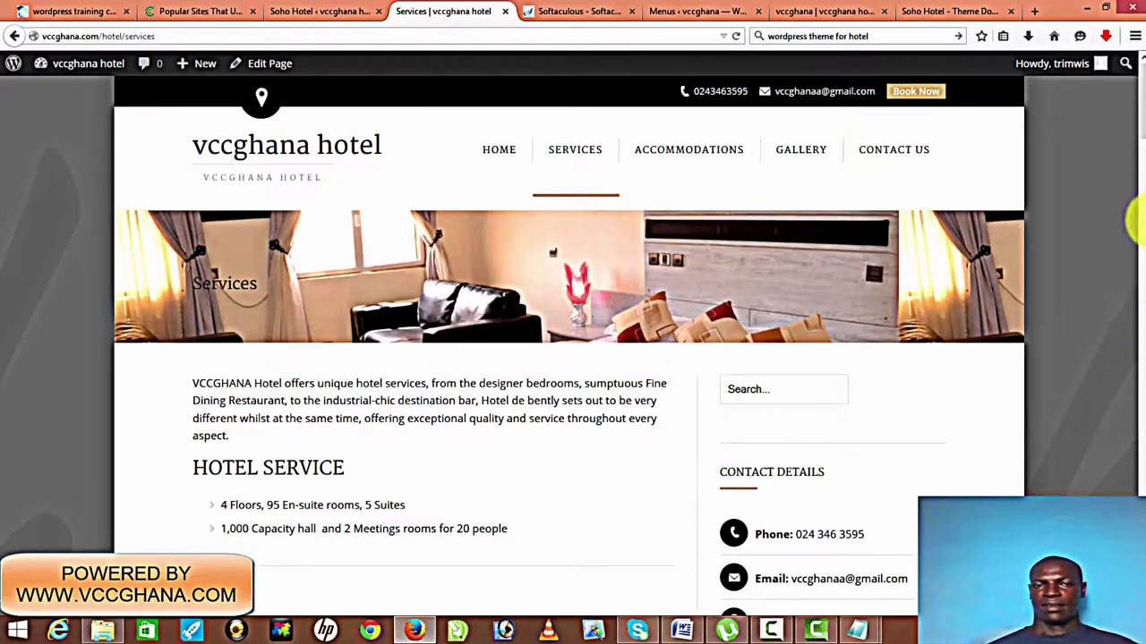
Step: Try highlighting the HOTEL SERVICE section and its list on the demo Services page
{"action": "mouse_move", "coordinate": [1137, 130]}
{"action": "left_mouse_down"}
{"action": "mouse_move", "coordinate": [1133, 271]}
{"action": "mouse_move", "coordinate": [1137, 116]}
{"action": "left_mouse_up"}
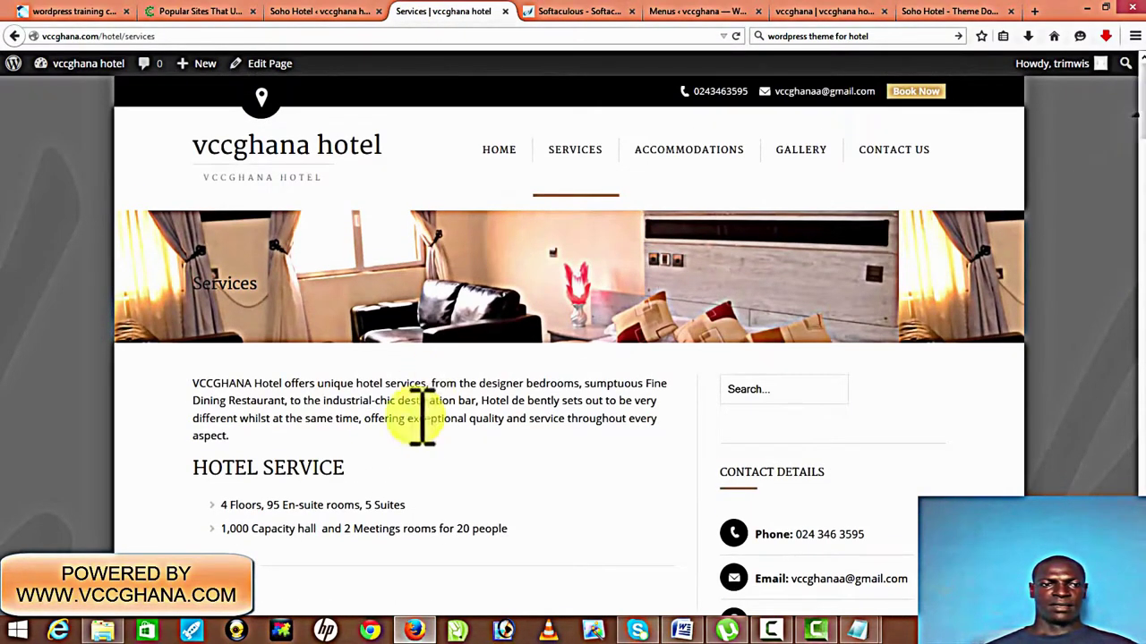
{"action": "left_click_drag", "start_coordinate": [191, 383], "coordinate": [572, 314]}
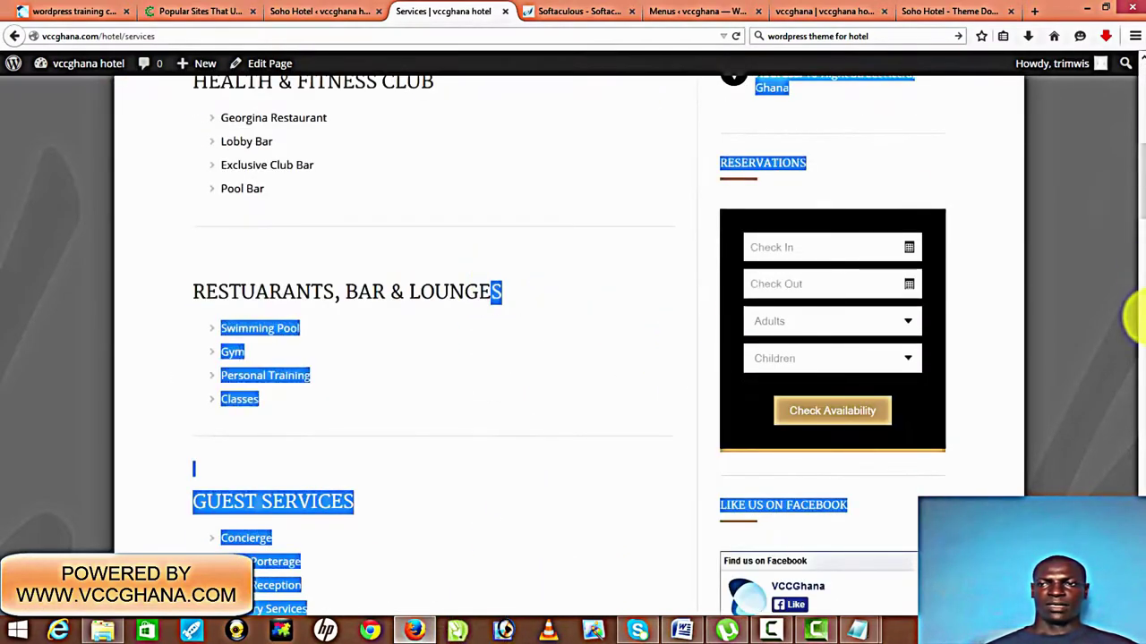
{"action": "left_click_drag", "start_coordinate": [1129, 202], "coordinate": [1128, 102]}
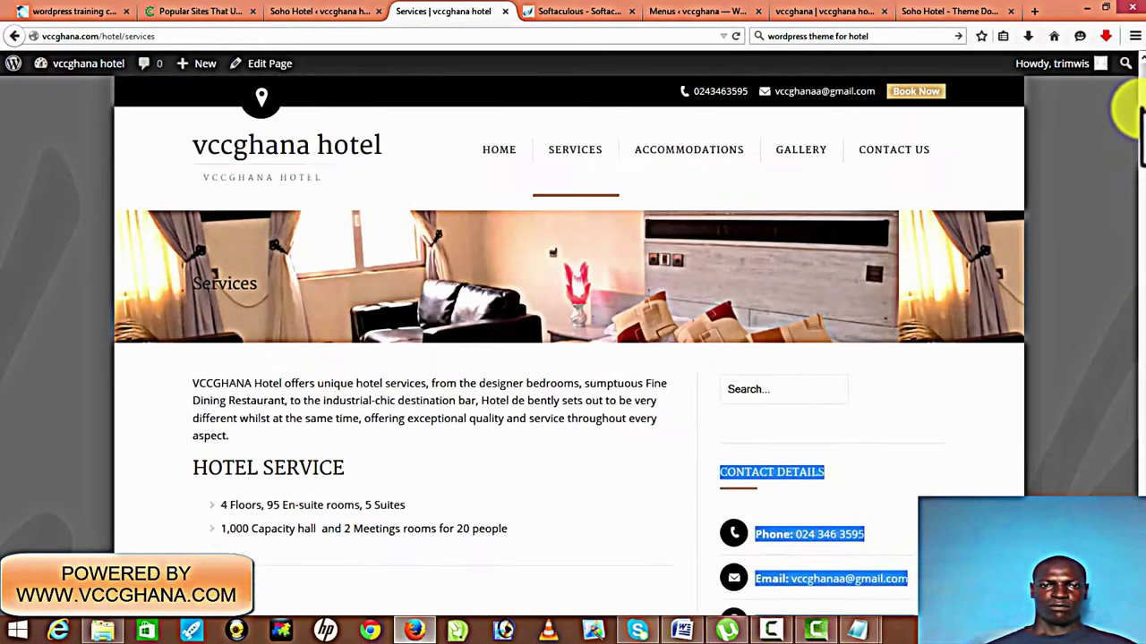
{"action": "left_click", "coordinate": [461, 458]}
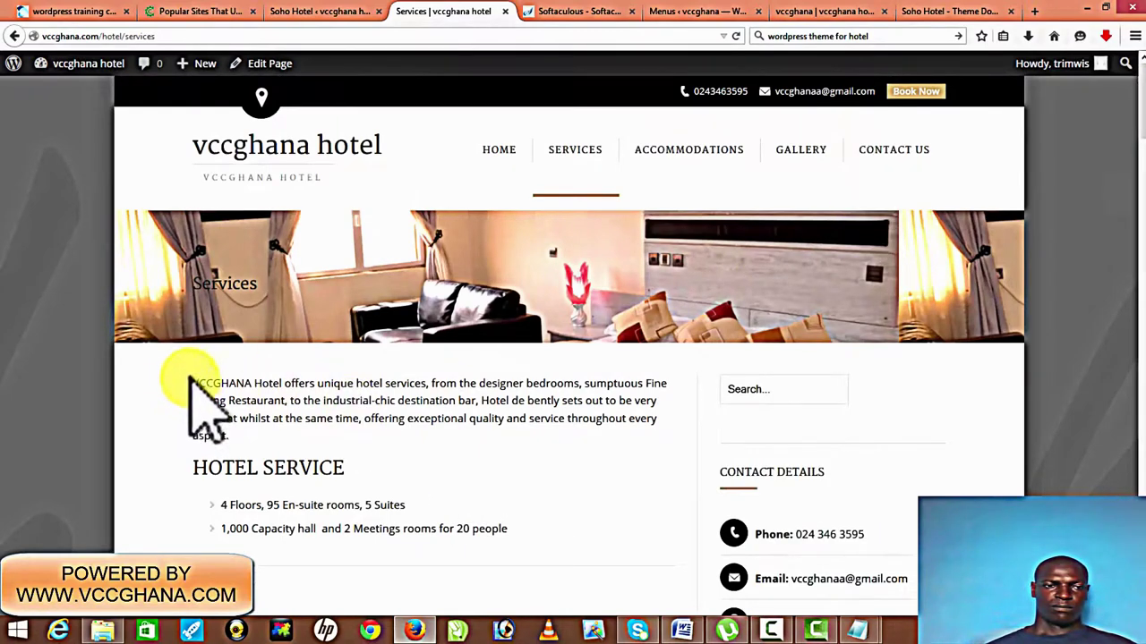
{"action": "left_click_drag", "start_coordinate": [193, 385], "coordinate": [200, 313]}
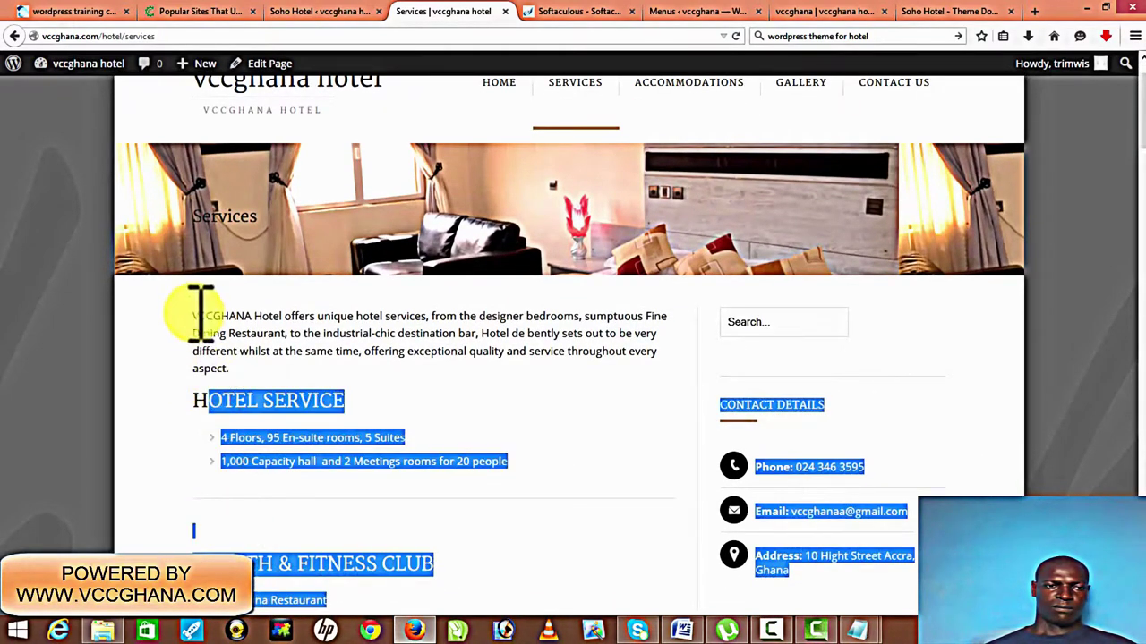
{"action": "left_click", "coordinate": [200, 313]}
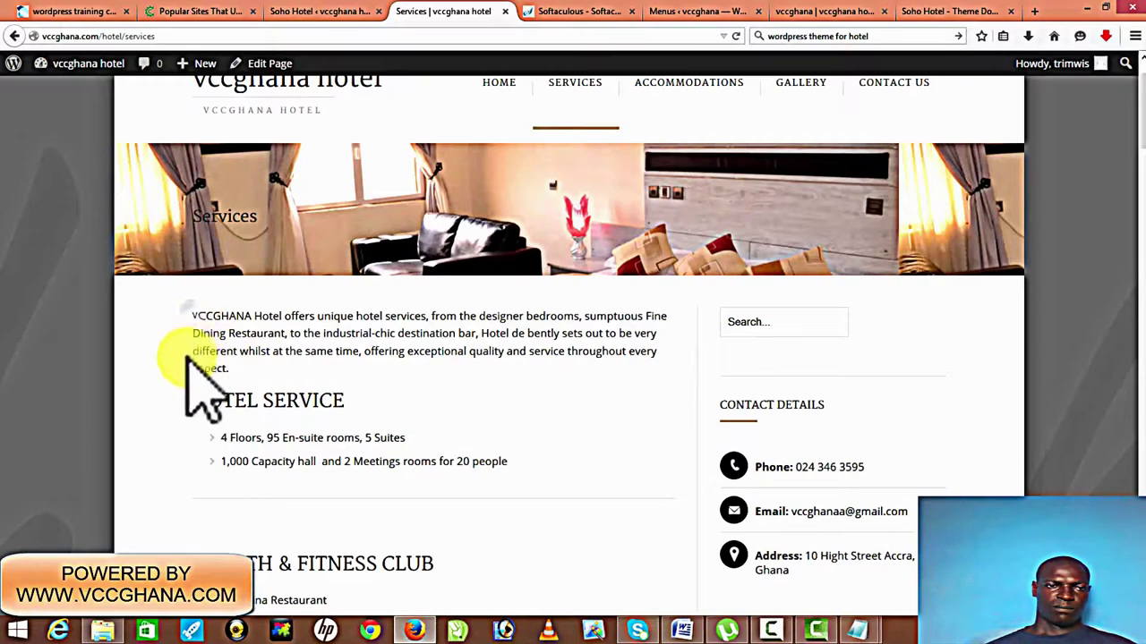
{"action": "left_click_drag", "start_coordinate": [188, 355], "coordinate": [220, 375]}
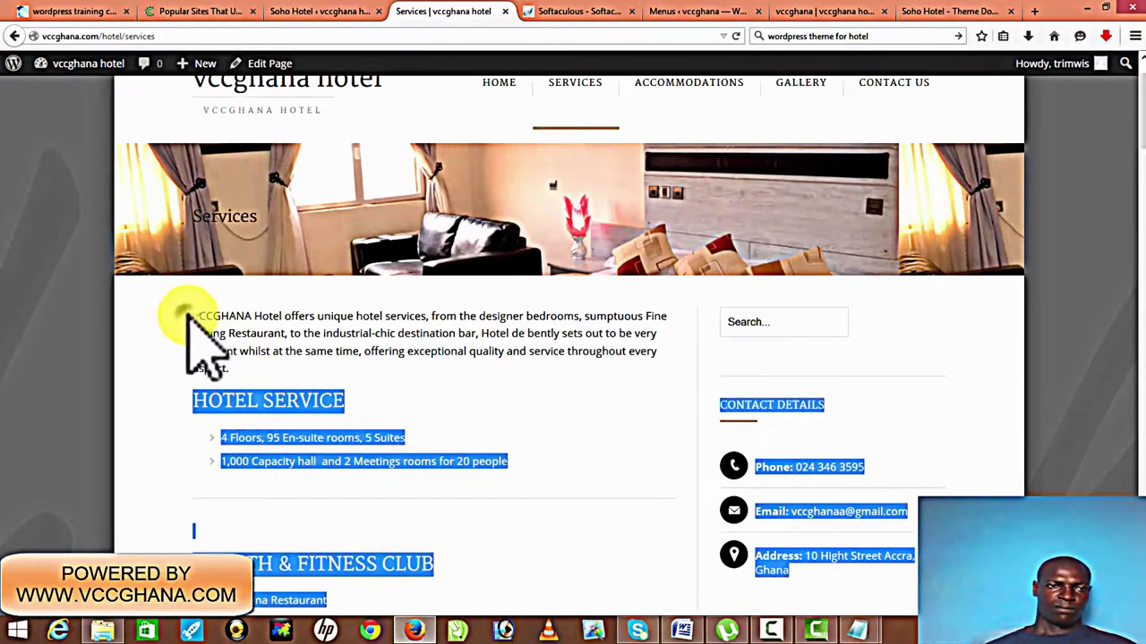
{"action": "left_click_drag", "start_coordinate": [188, 315], "coordinate": [490, 436]}
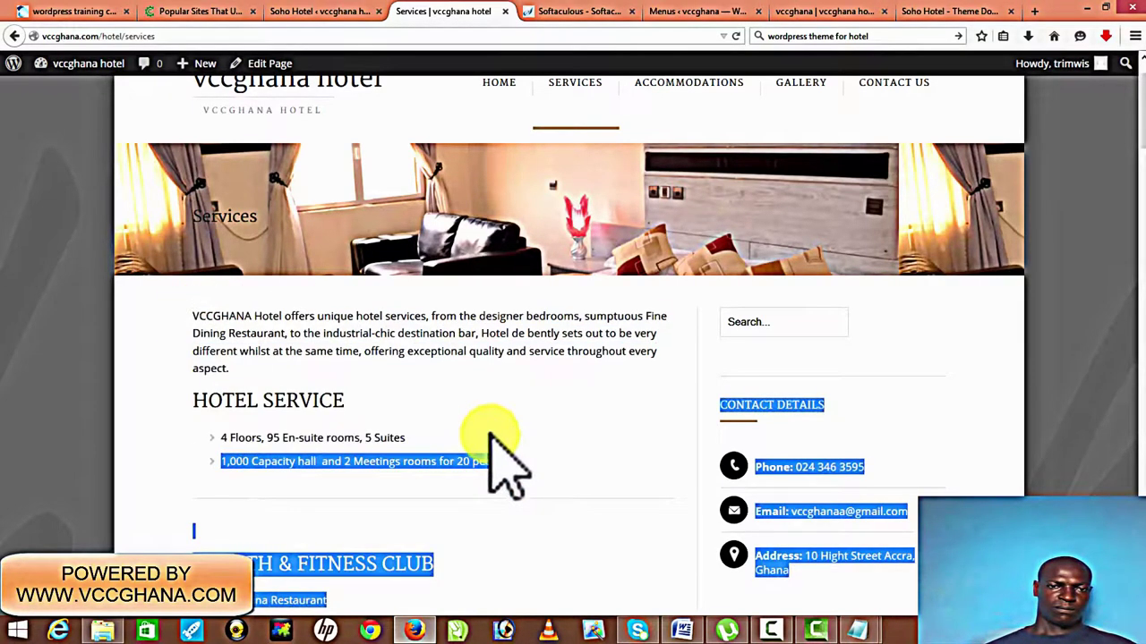
{"action": "left_click_drag", "start_coordinate": [1133, 98], "coordinate": [869, 460]}
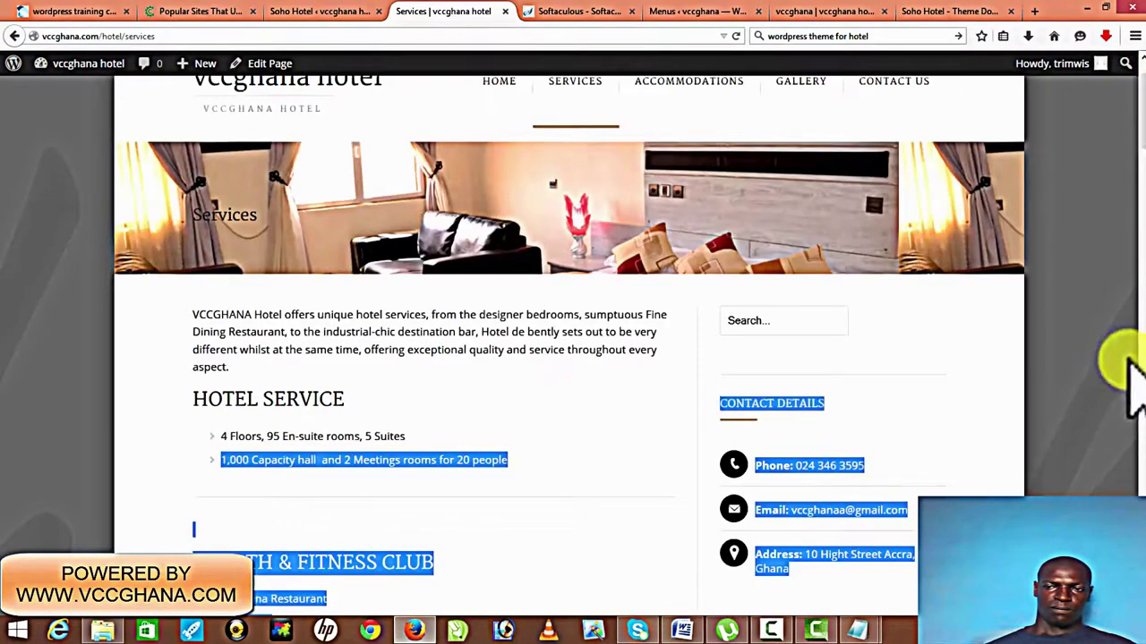
{"action": "mouse_move", "coordinate": [1134, 103]}
{"action": "left_mouse_down"}
{"action": "mouse_move", "coordinate": [1128, 448]}
{"action": "mouse_move", "coordinate": [1128, 84]}
{"action": "left_mouse_up"}
{"action": "left_click", "coordinate": [573, 413]}
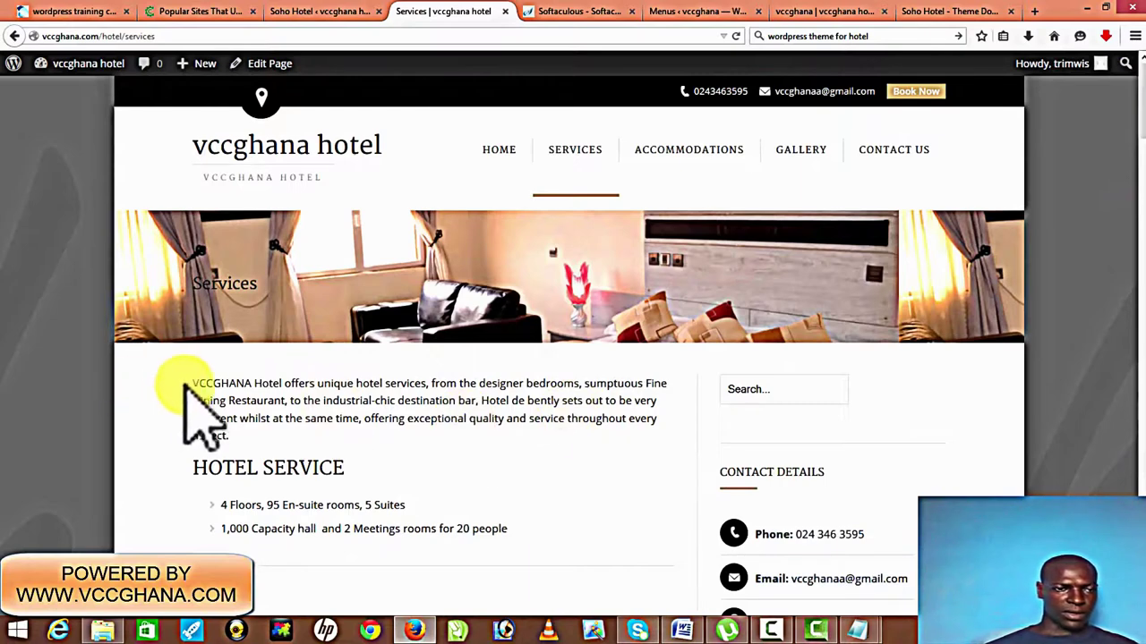
Step: Select the Services text from the intro paragraph through the Health & Fitness Club list
{"action": "left_click_drag", "start_coordinate": [238, 399], "coordinate": [206, 380]}
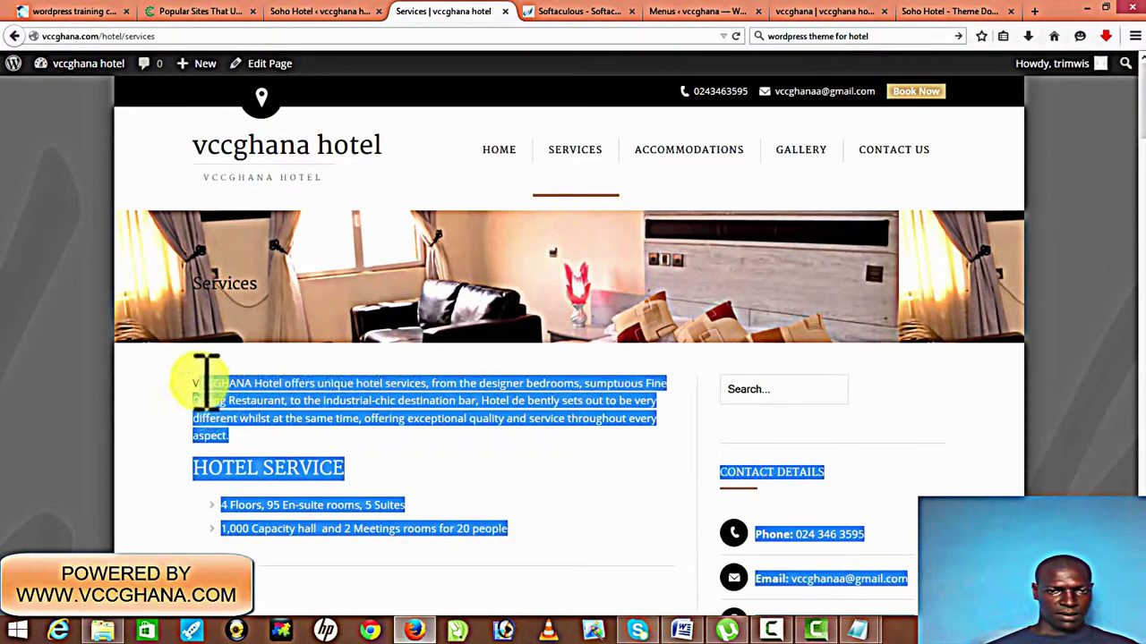
{"action": "left_click", "coordinate": [184, 385]}
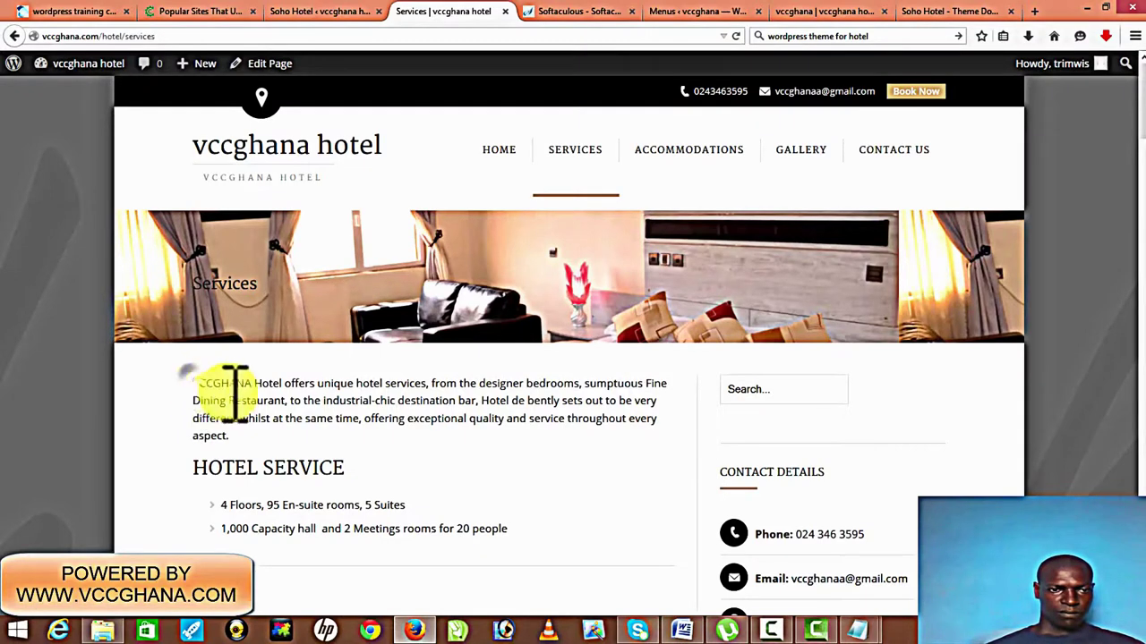
{"action": "left_click_drag", "start_coordinate": [234, 392], "coordinate": [205, 396]}
{"action": "left_click", "coordinate": [215, 385]}
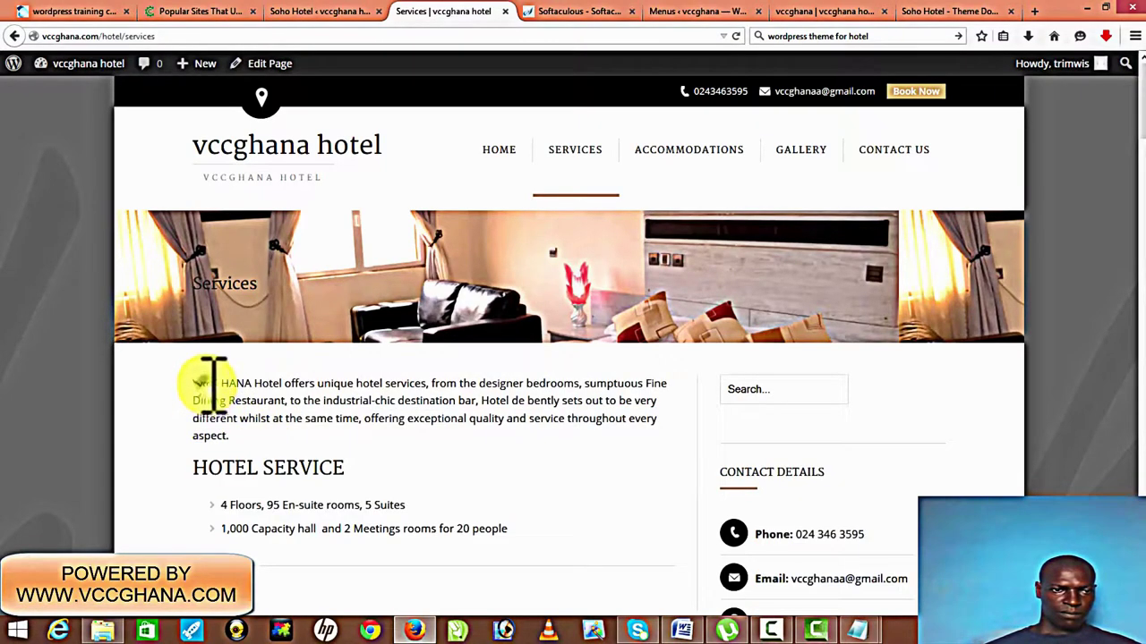
{"action": "left_click_drag", "start_coordinate": [190, 383], "coordinate": [832, 397]}
{"action": "left_click", "coordinate": [192, 387]}
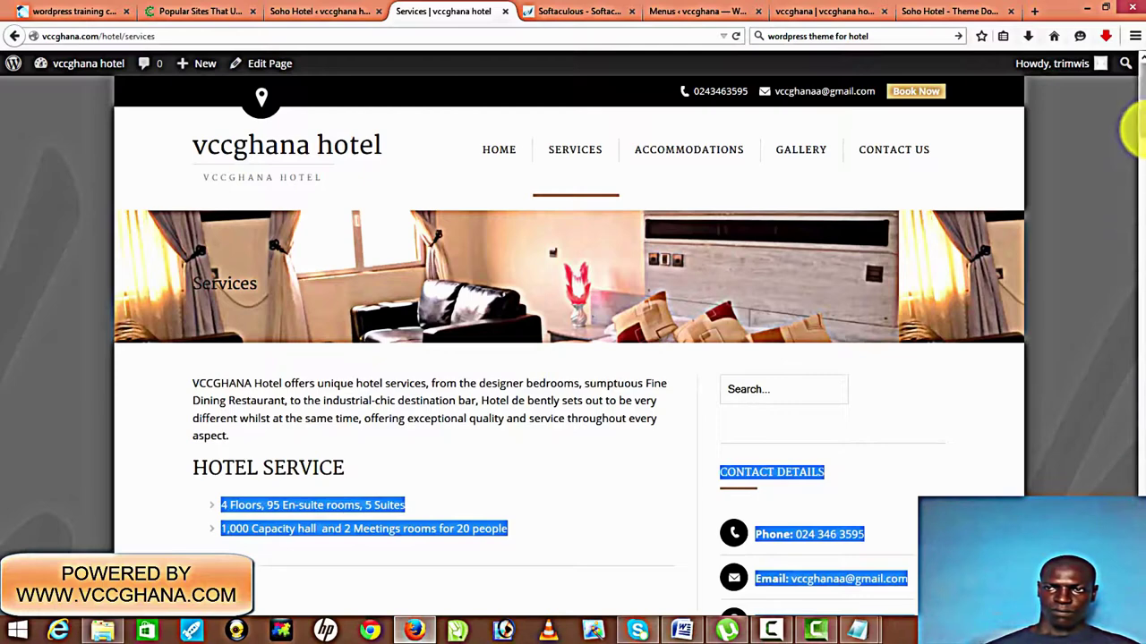
{"action": "scroll", "coordinate": [1129, 173], "scroll_direction": "down", "scroll_amount": 5}
{"action": "left_click", "coordinate": [349, 271]}
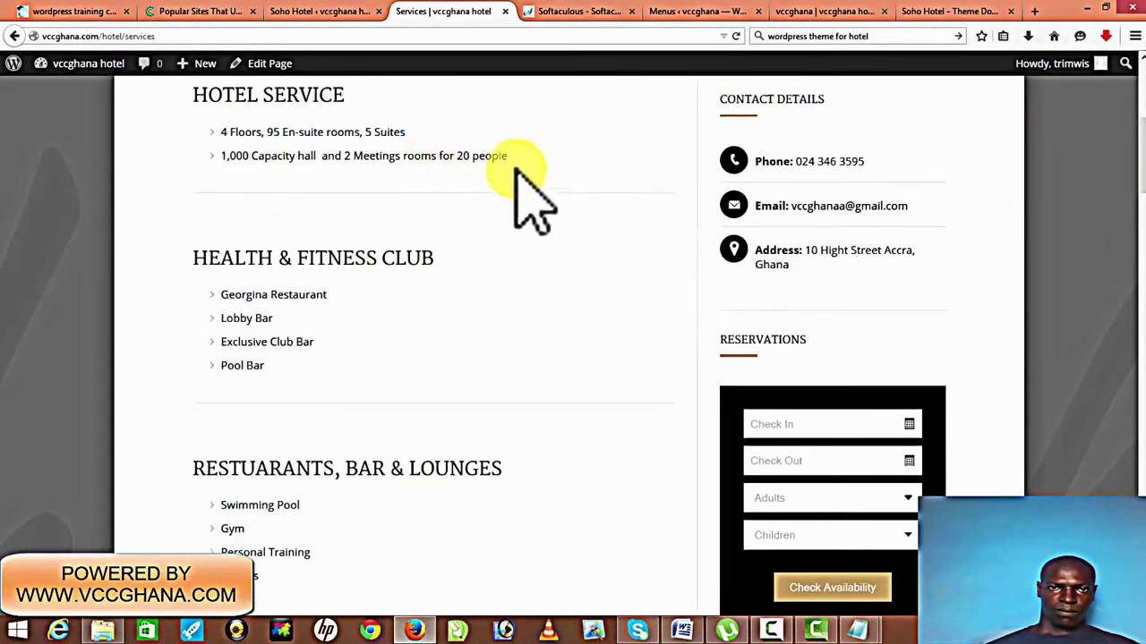
{"action": "left_click_drag", "start_coordinate": [516, 169], "coordinate": [182, 83]}
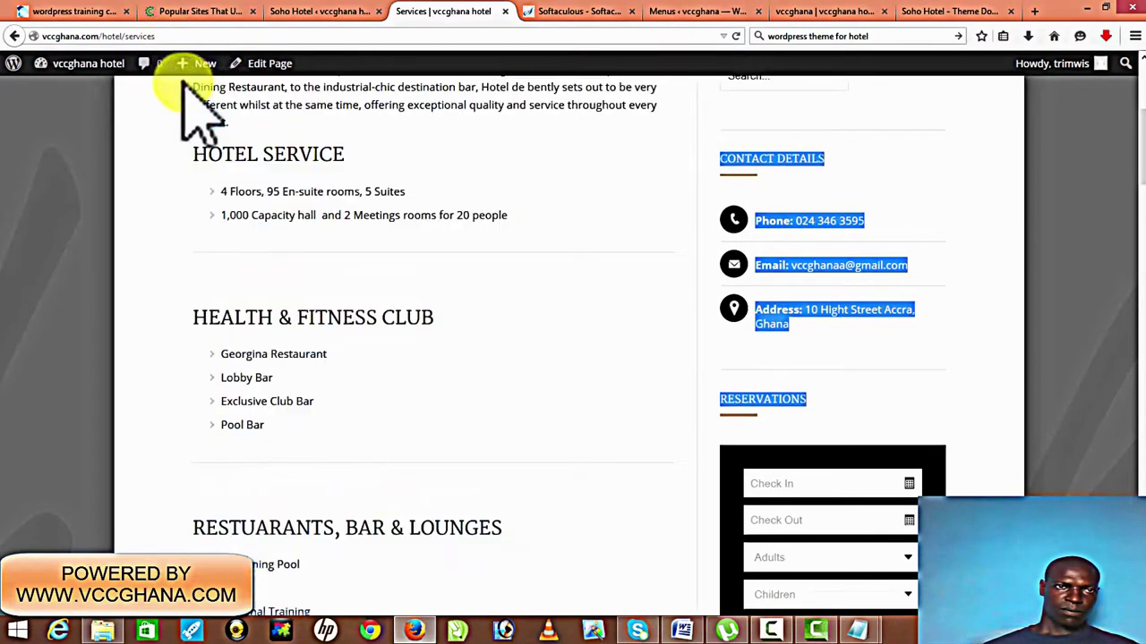
{"action": "scroll", "coordinate": [1127, 116], "scroll_direction": "up", "scroll_amount": 4}
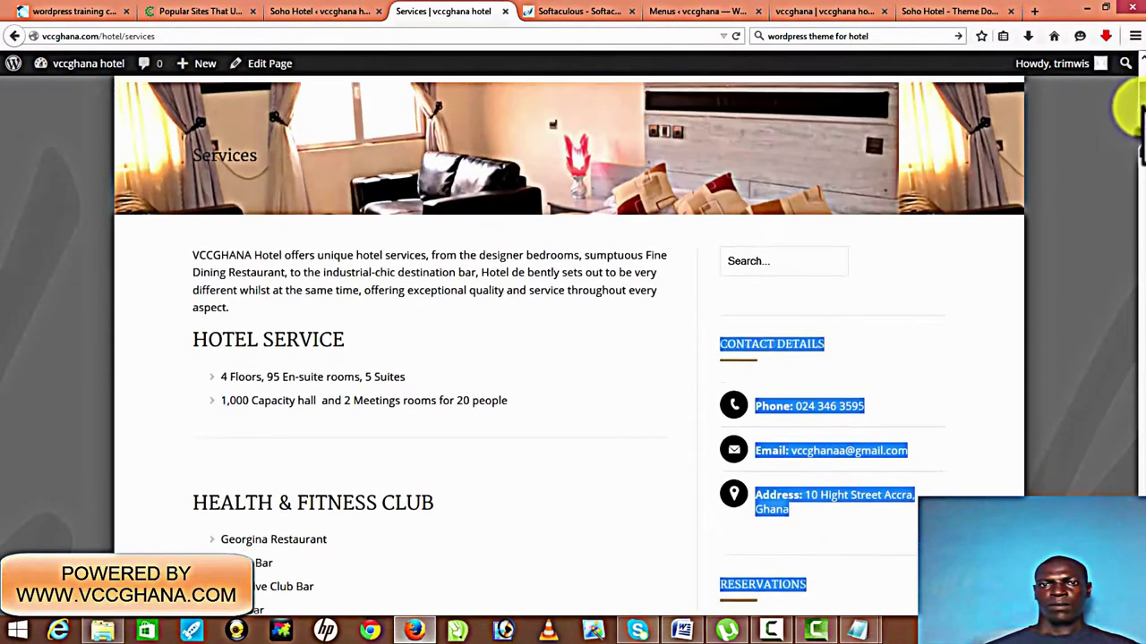
{"action": "left_click", "coordinate": [389, 391]}
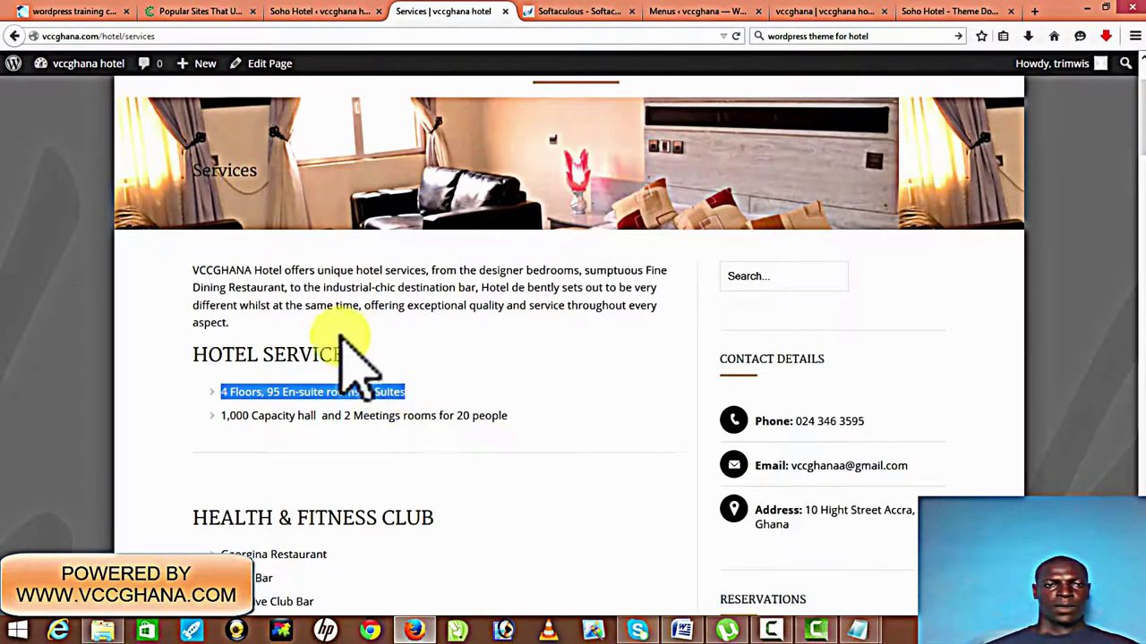
{"action": "mouse_move", "coordinate": [189, 265]}
{"action": "left_mouse_down"}
{"action": "mouse_move", "coordinate": [218, 346]}
{"action": "mouse_move", "coordinate": [206, 296]}
{"action": "mouse_move", "coordinate": [235, 468]}
{"action": "mouse_move", "coordinate": [220, 519]}
{"action": "mouse_move", "coordinate": [233, 627]}
{"action": "mouse_move", "coordinate": [214, 626]}
{"action": "mouse_move", "coordinate": [195, 488]}
{"action": "mouse_move", "coordinate": [191, 521]}
{"action": "mouse_move", "coordinate": [240, 444]}
{"action": "mouse_move", "coordinate": [230, 312]}
{"action": "mouse_move", "coordinate": [268, 315]}
{"action": "left_mouse_up"}
{"action": "left_click", "coordinate": [200, 268]}
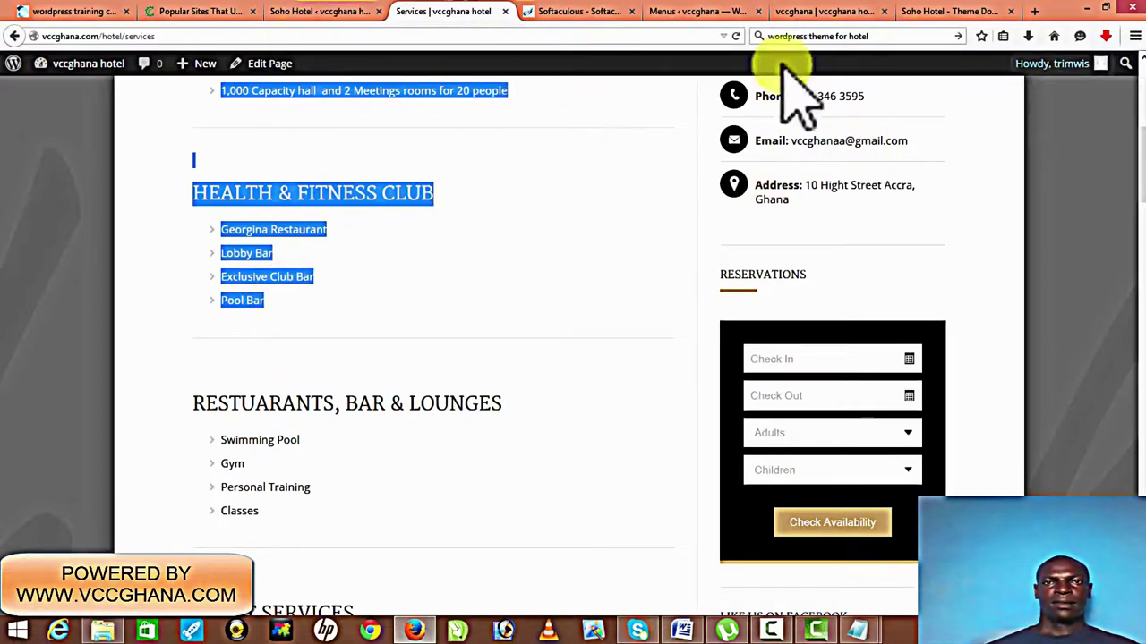
{"action": "left_click", "coordinate": [675, 11]}
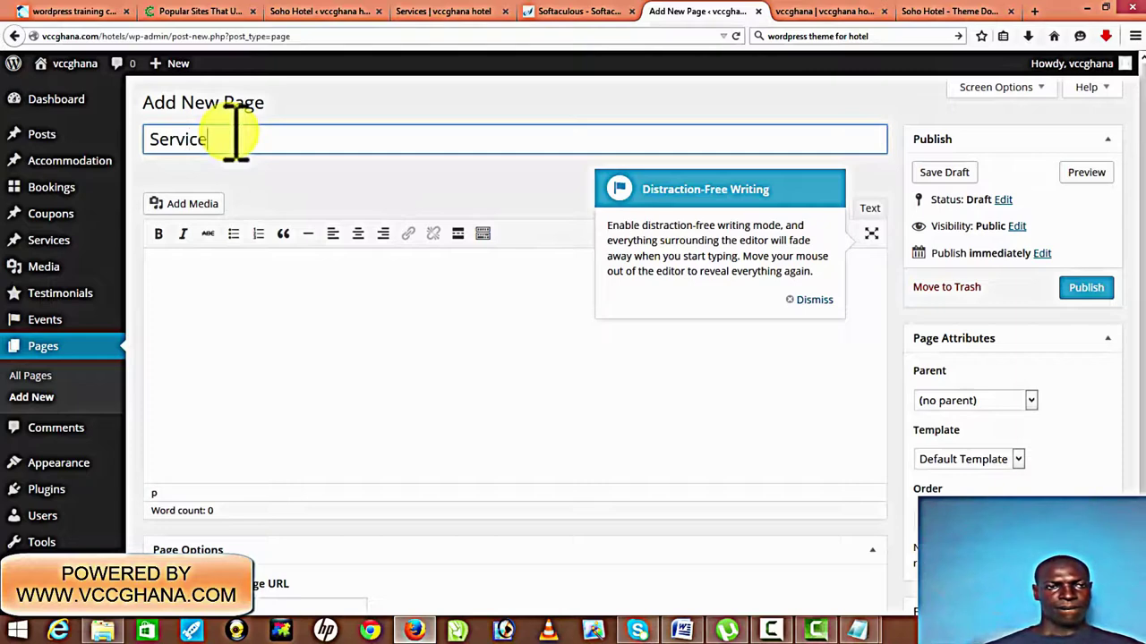
Step: Paste the copied hotel services text into the page body and keep the Default Template
{"action": "left_click", "coordinate": [192, 279]}
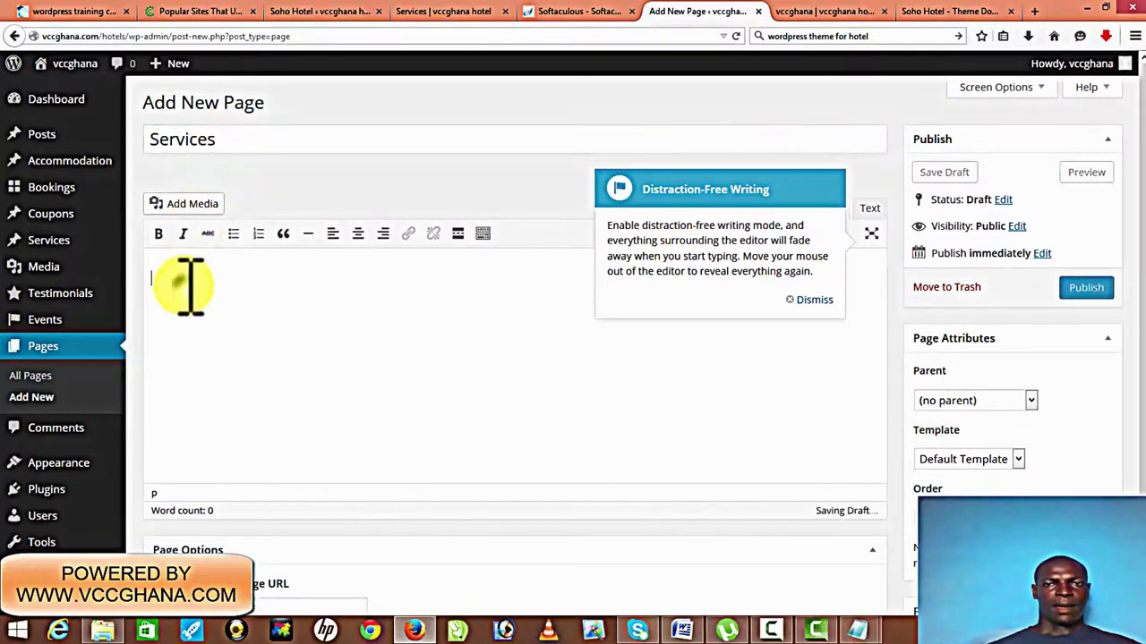
{"action": "scroll", "coordinate": [1139, 210], "scroll_direction": "down", "scroll_amount": 2}
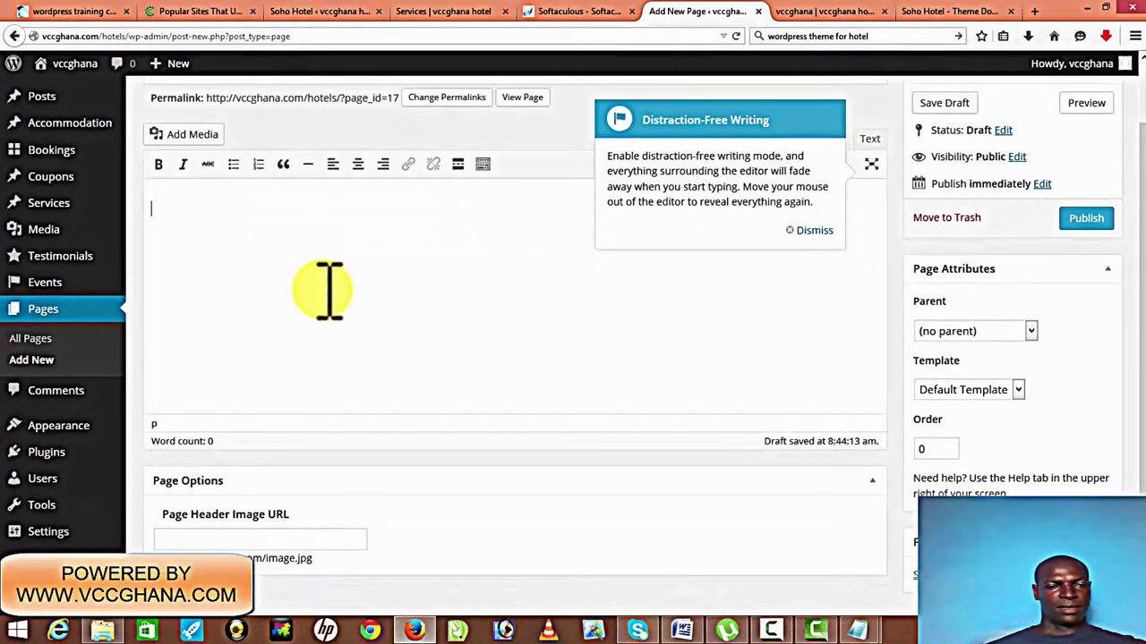
{"action": "key", "text": "ctrl+v"}
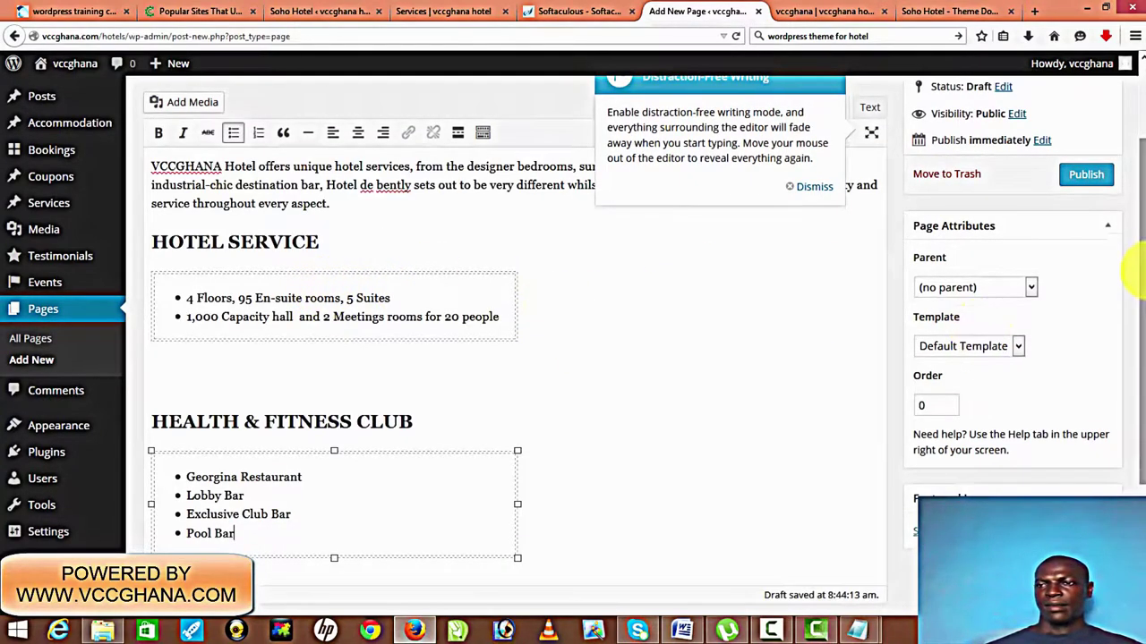
{"action": "scroll", "coordinate": [1141, 268], "scroll_direction": "down", "scroll_amount": 1}
{"action": "left_click", "coordinate": [1015, 328]}
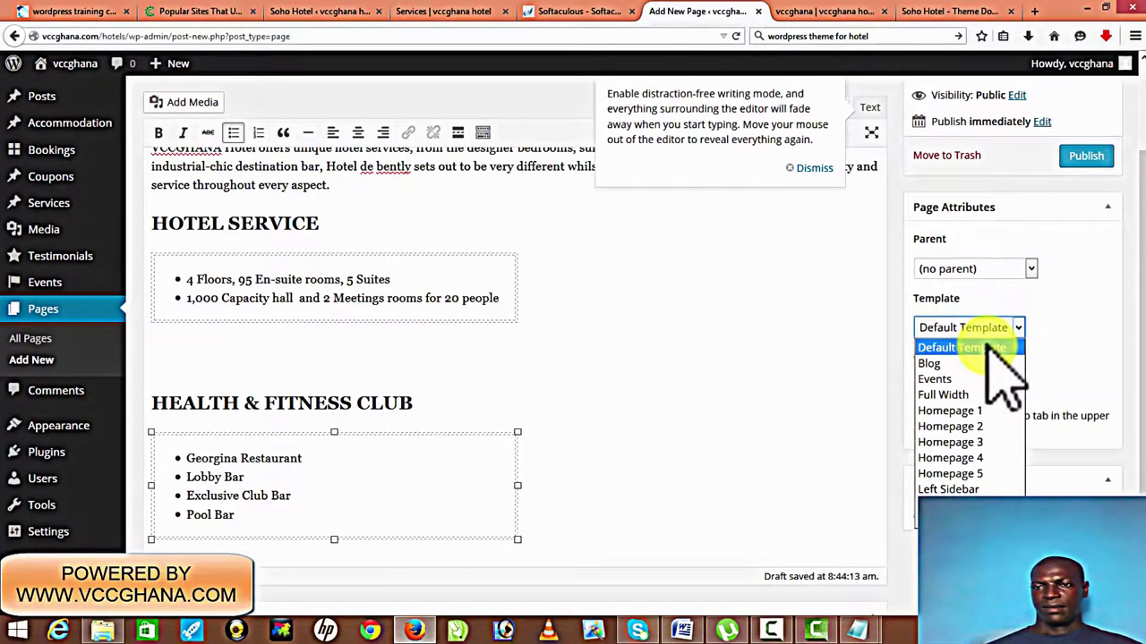
{"action": "left_click", "coordinate": [988, 347]}
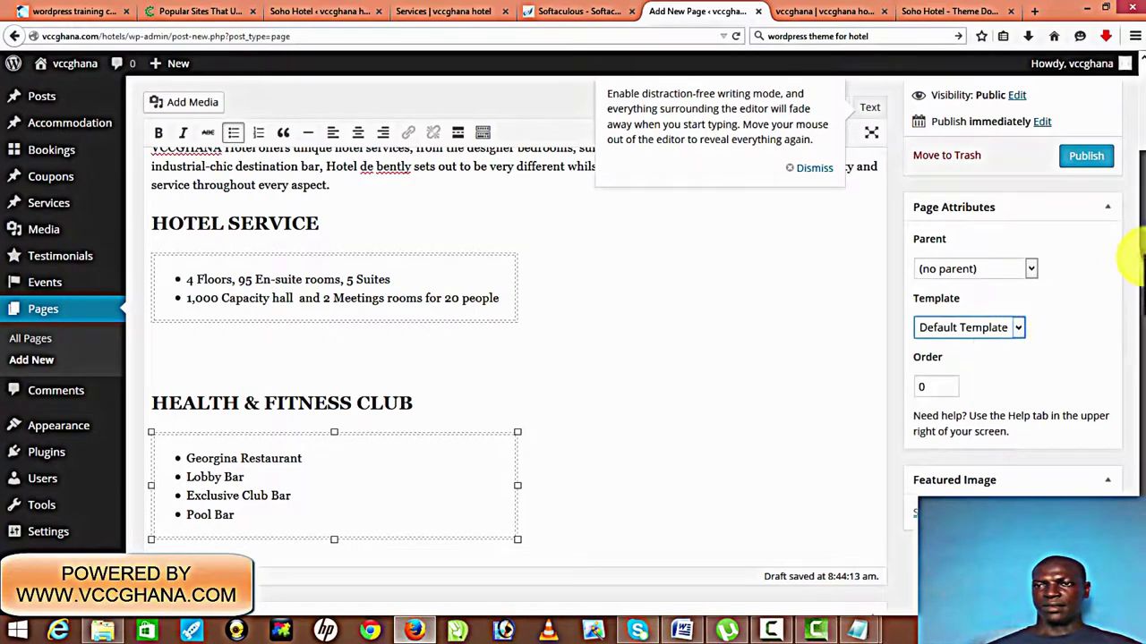
{"action": "scroll", "coordinate": [1139, 260], "scroll_direction": "up", "scroll_amount": 3}
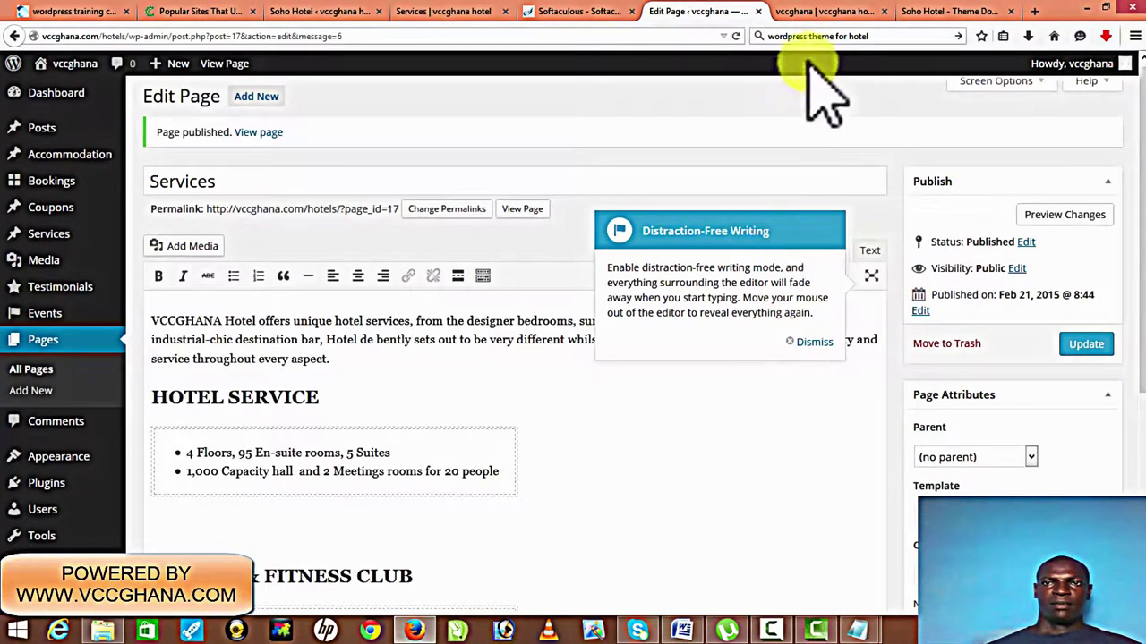
{"action": "left_click", "coordinate": [818, 12]}
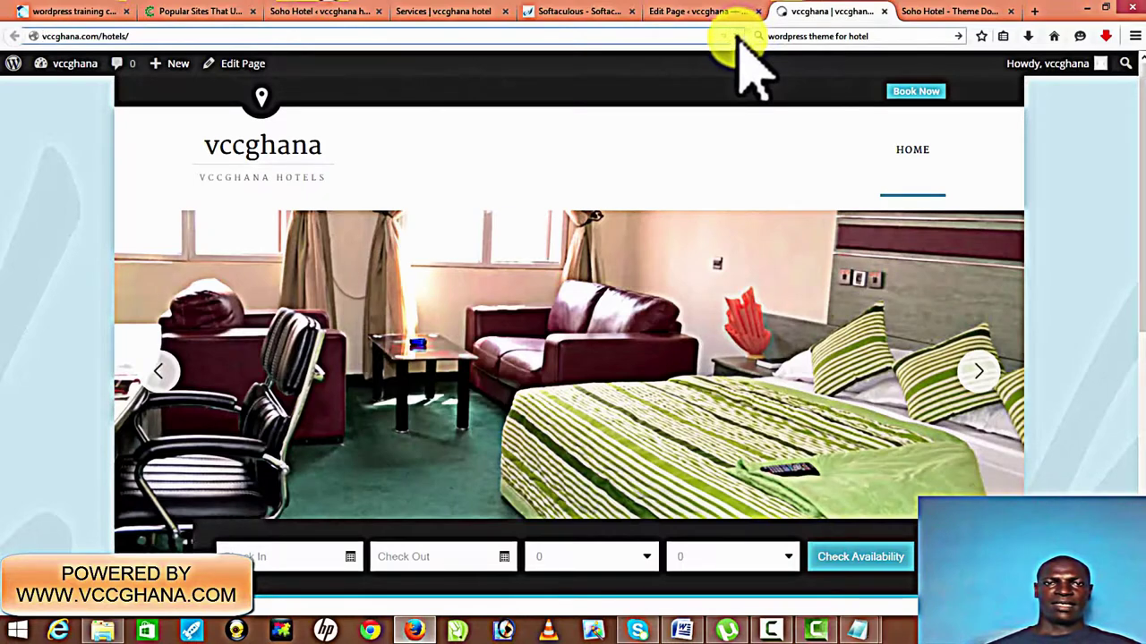
{"action": "left_click", "coordinate": [736, 36]}
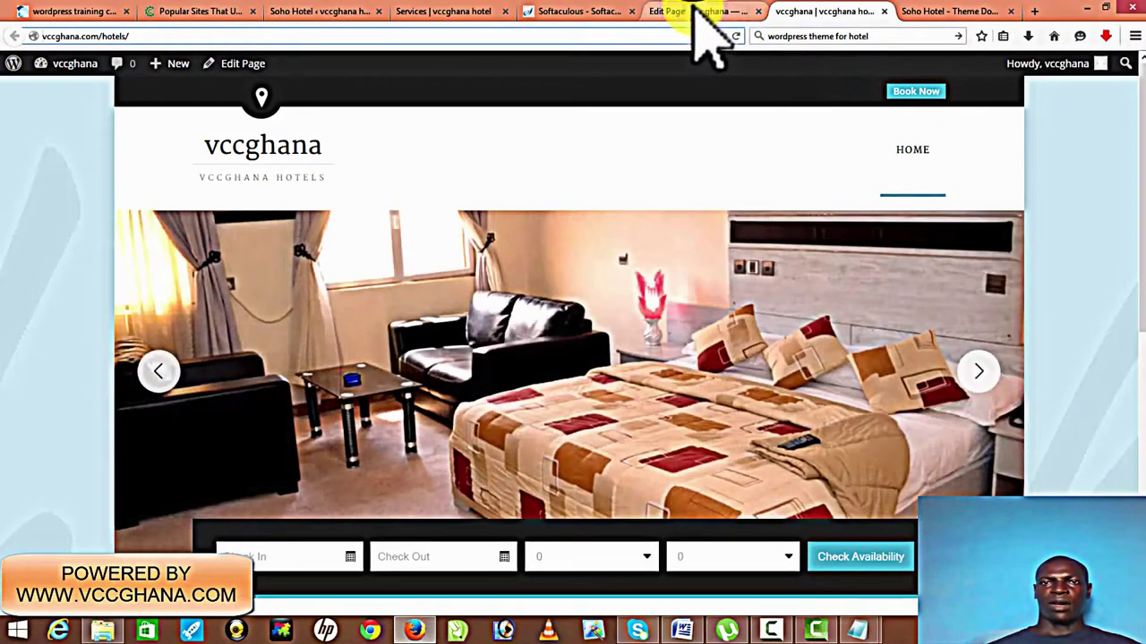
{"action": "left_click", "coordinate": [695, 12]}
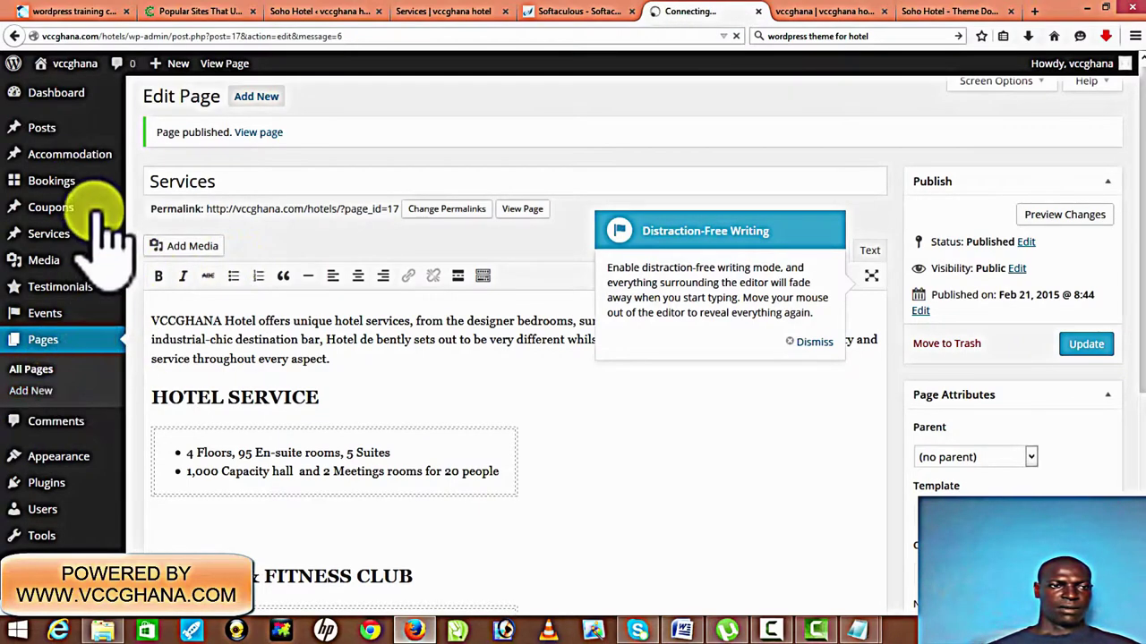
Step: Tick the Services page in the Pages list and add it to the primary menu
{"action": "left_click", "coordinate": [61, 463]}
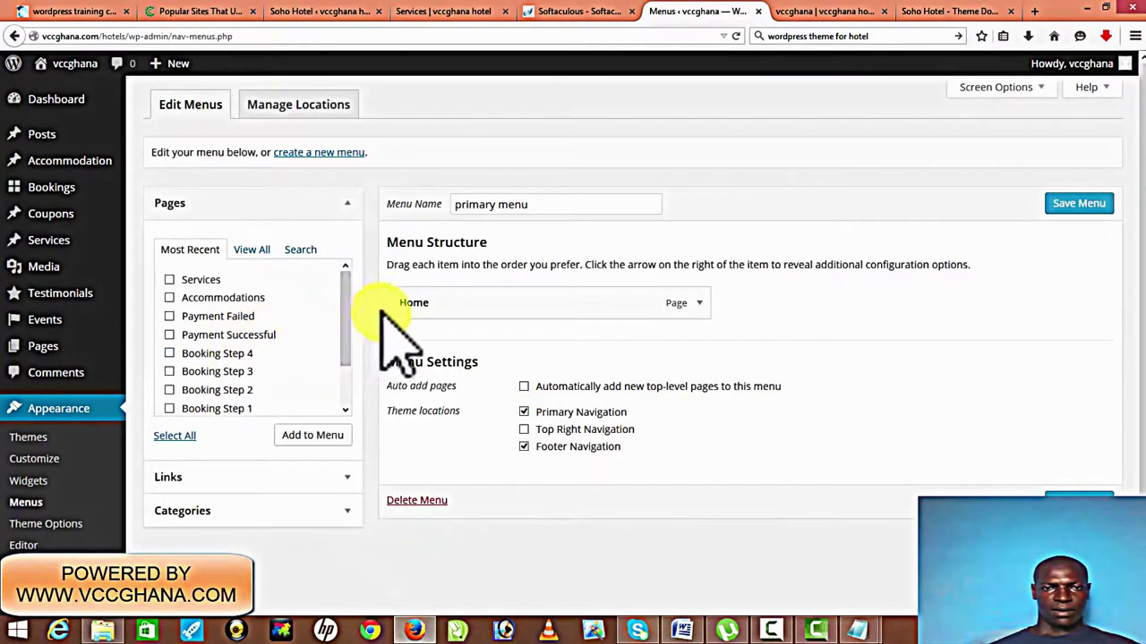
{"action": "left_click_drag", "start_coordinate": [349, 321], "coordinate": [360, 266]}
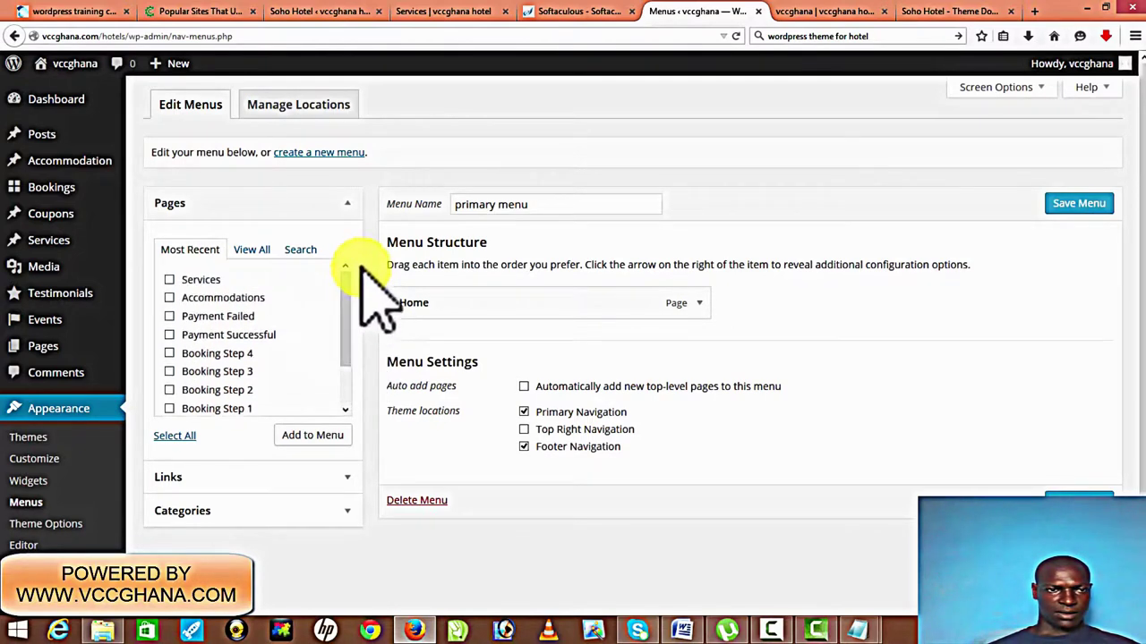
{"action": "left_click", "coordinate": [168, 280]}
{"action": "left_click", "coordinate": [308, 438]}
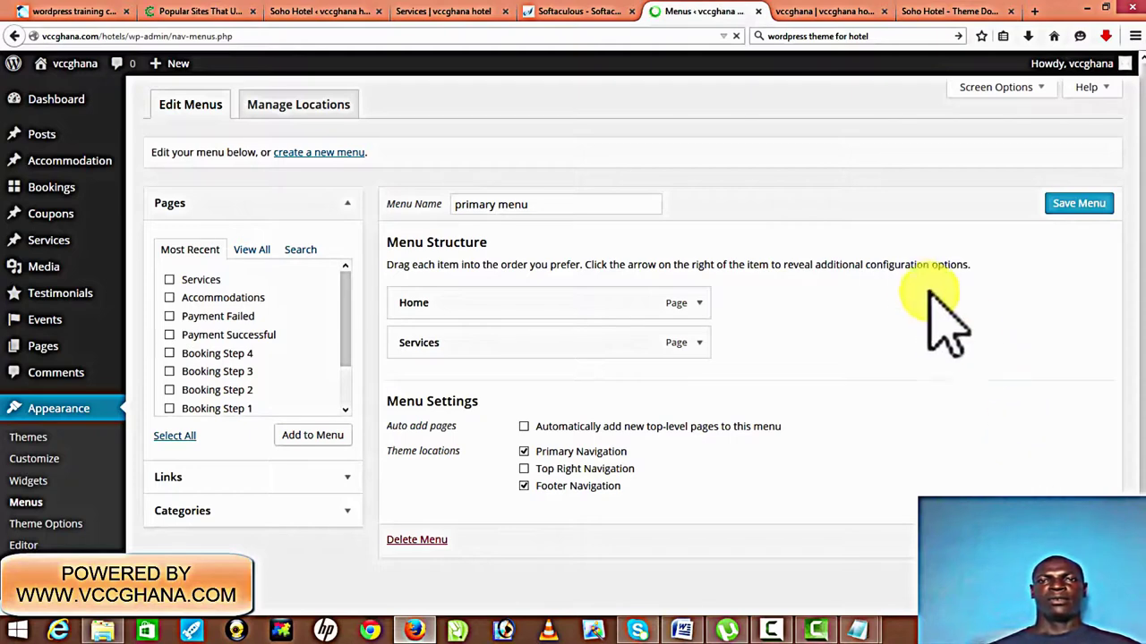
{"action": "left_click", "coordinate": [797, 13]}
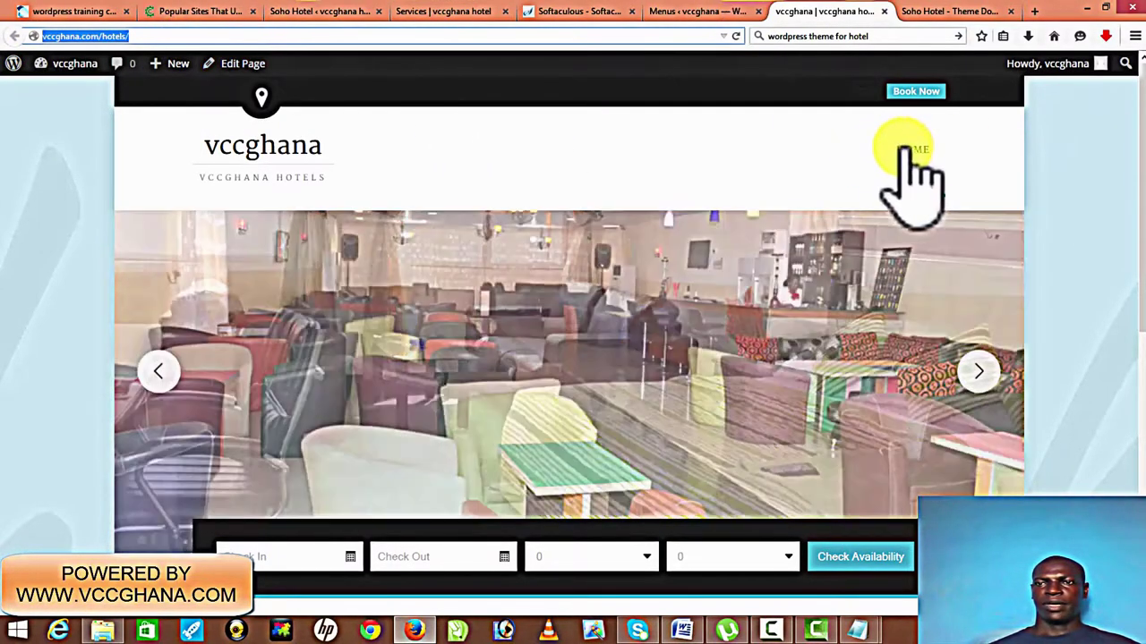
Step: Reload the hotel front page to confirm HOME and SERVICES appear in the header menu
{"action": "left_click", "coordinate": [908, 150]}
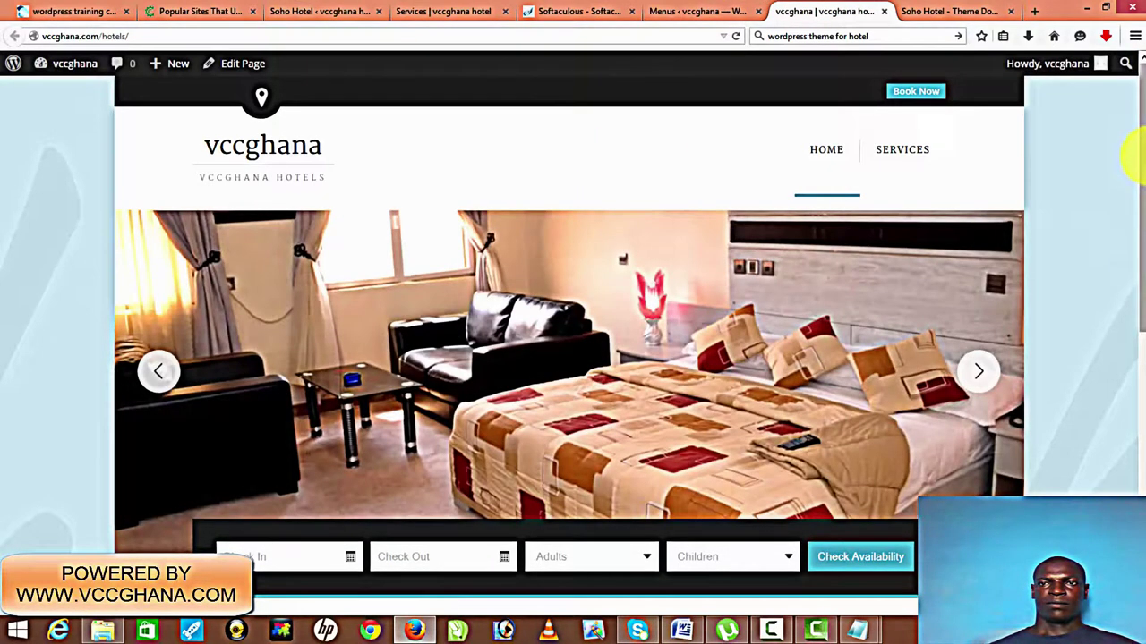
{"action": "left_click_drag", "start_coordinate": [1128, 191], "coordinate": [1094, 128]}
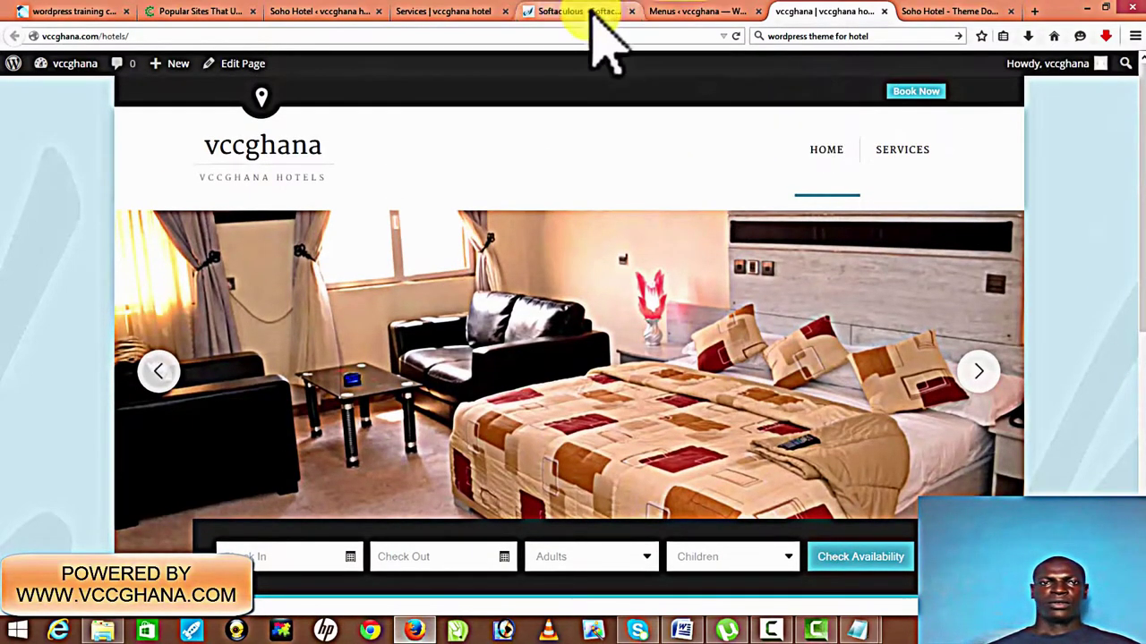
{"action": "left_click", "coordinate": [372, 18]}
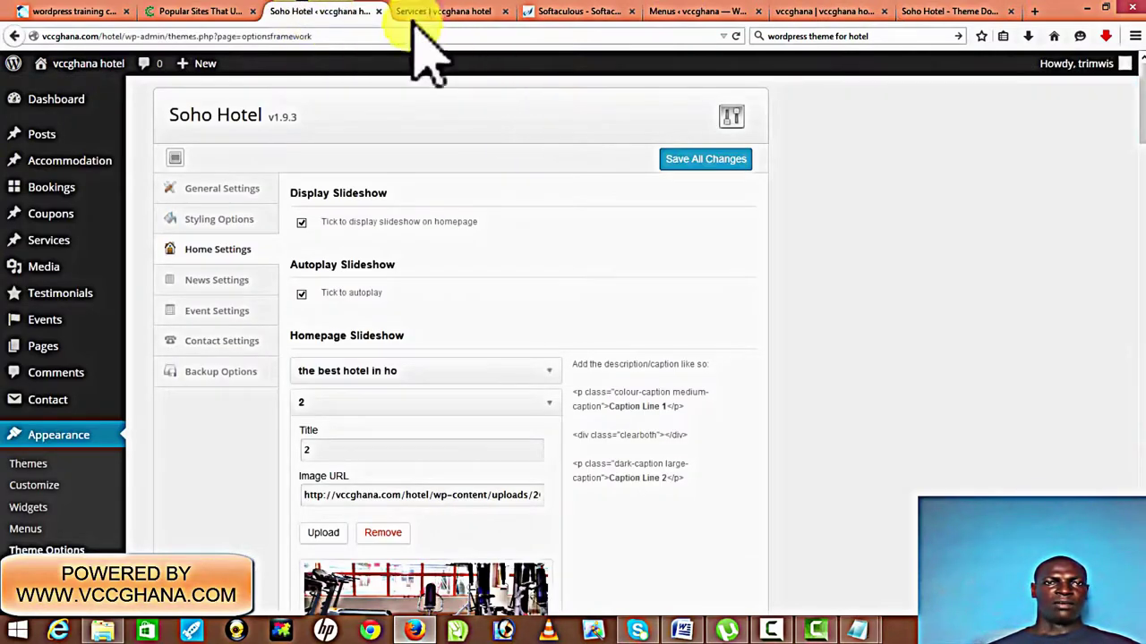
Step: Look over the demo site's Services page again
{"action": "left_click", "coordinate": [421, 14]}
{"action": "left_click_drag", "start_coordinate": [1125, 217], "coordinate": [1135, 102]}
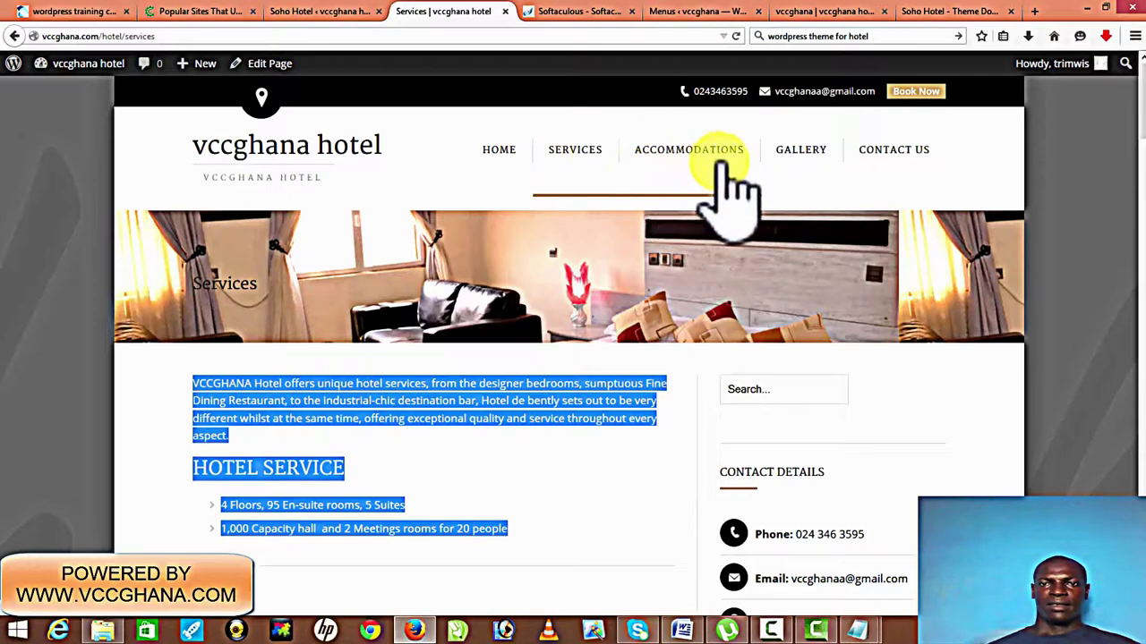
{"action": "mouse_move", "coordinate": [704, 172]}
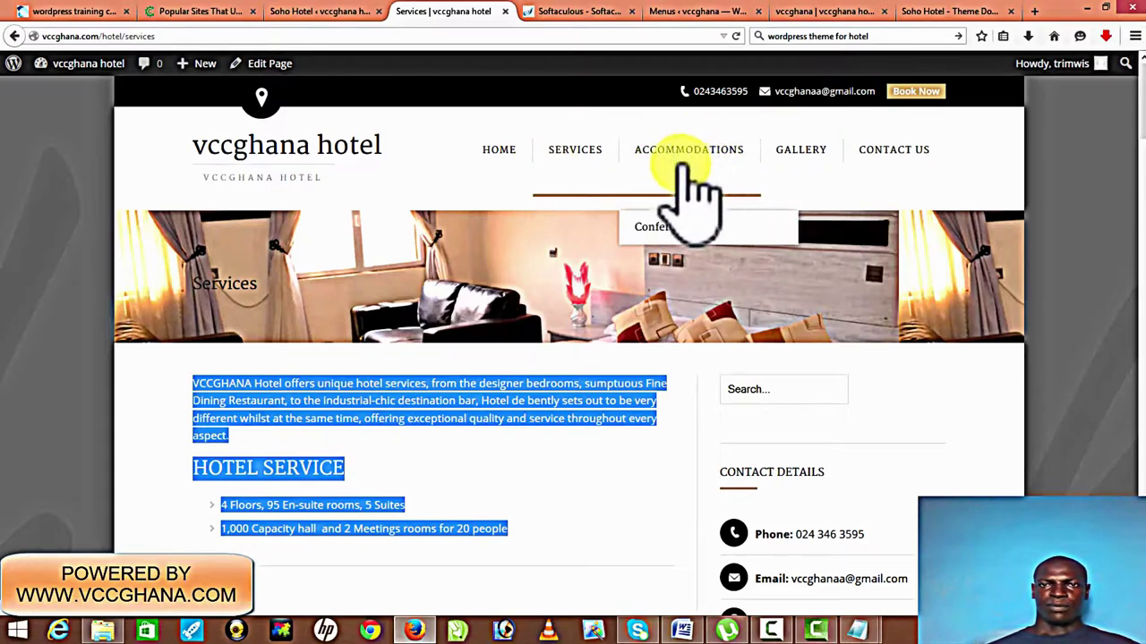
{"action": "scroll", "coordinate": [1128, 143], "scroll_direction": "down", "scroll_amount": 2}
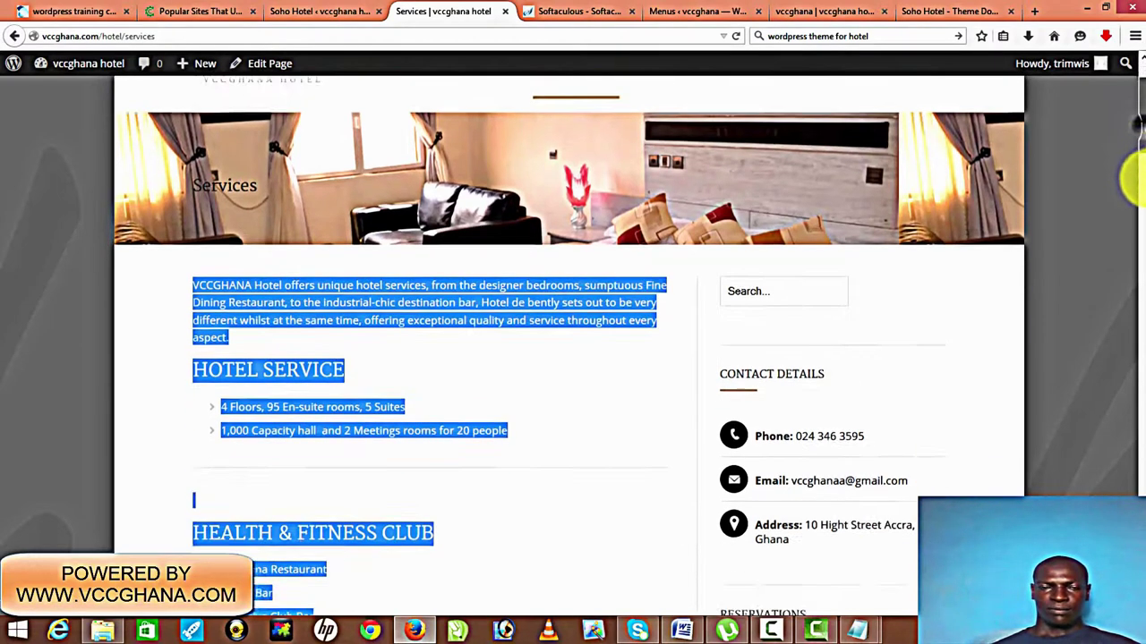
{"action": "scroll", "coordinate": [1129, 116], "scroll_direction": "up", "scroll_amount": 2}
{"action": "left_click", "coordinate": [577, 10]}
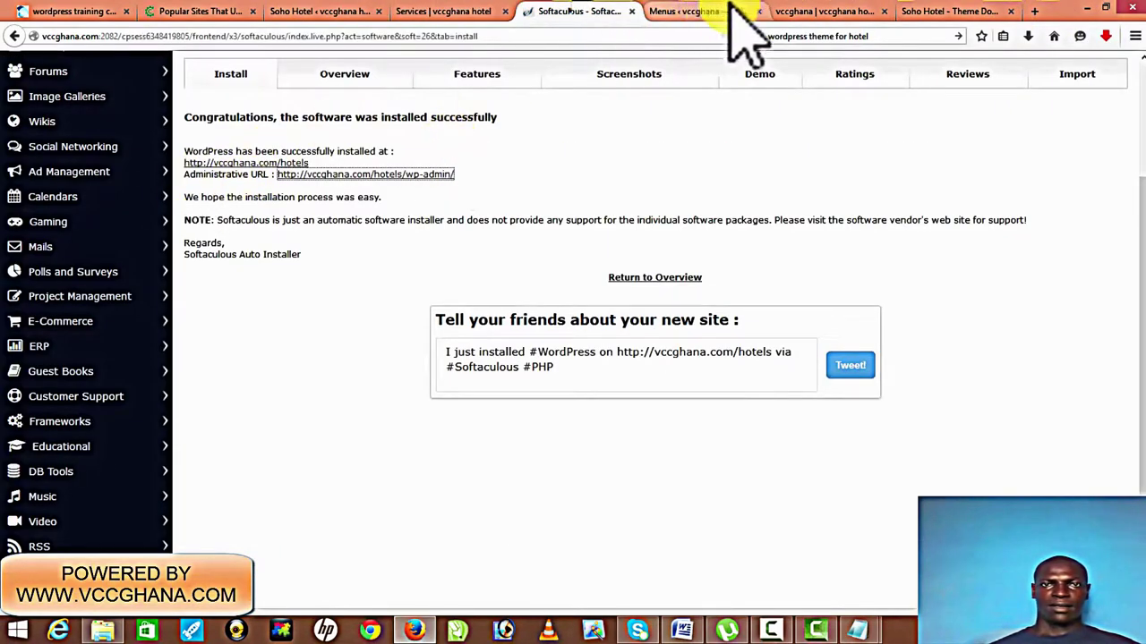
Step: Get Accommodation > Add Room into a new tab and return to the live Services page
{"action": "left_click", "coordinate": [673, 10]}
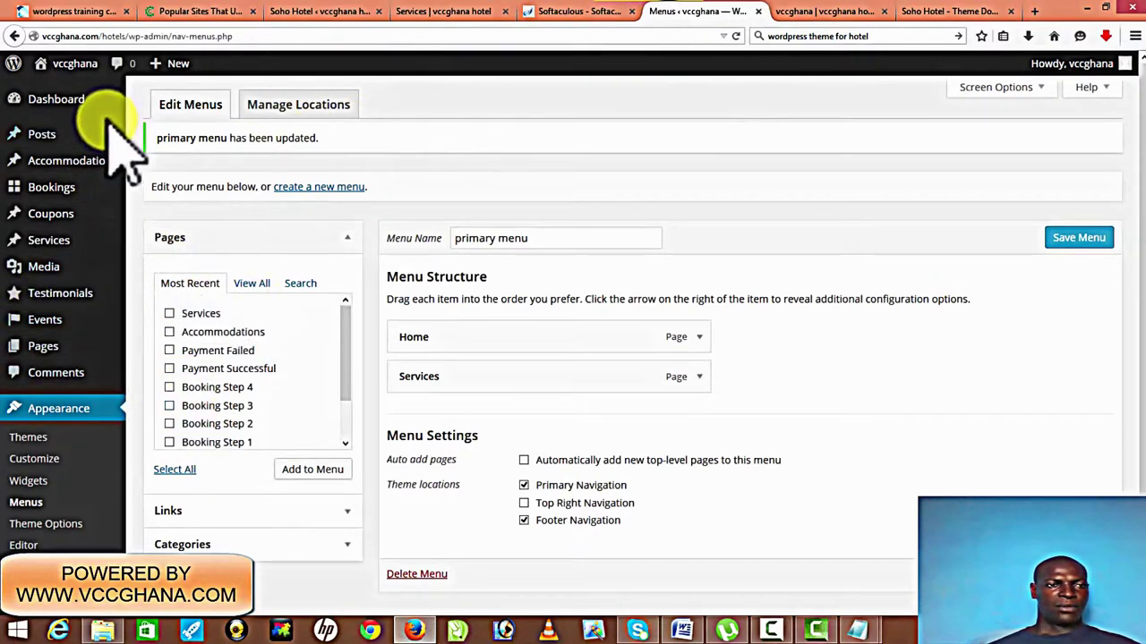
{"action": "mouse_move", "coordinate": [64, 297]}
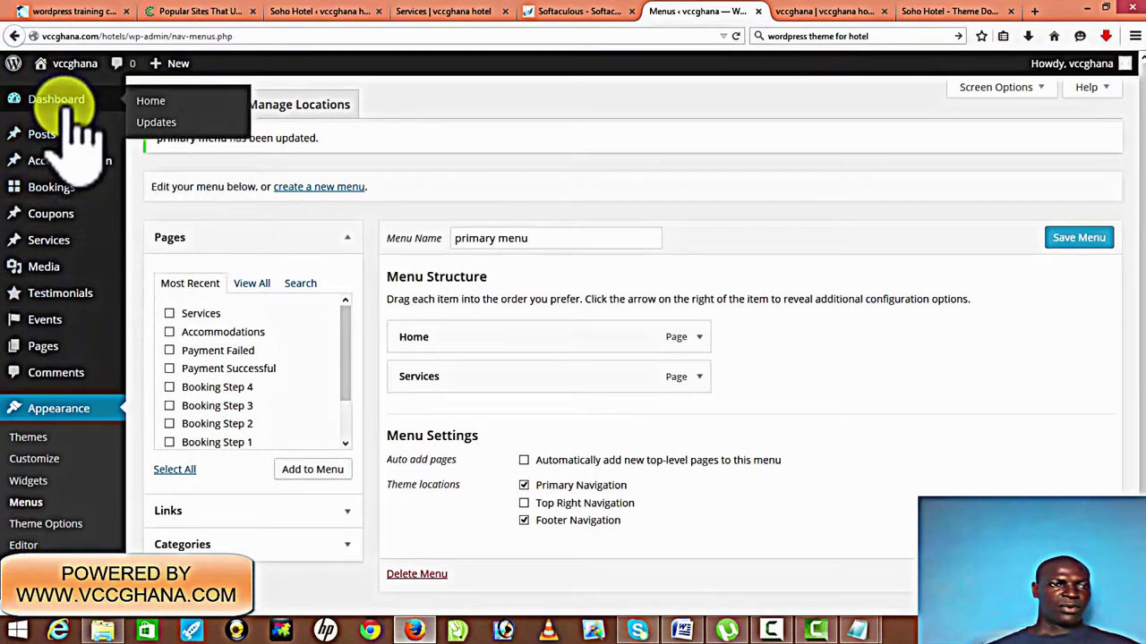
{"action": "mouse_move", "coordinate": [72, 188]}
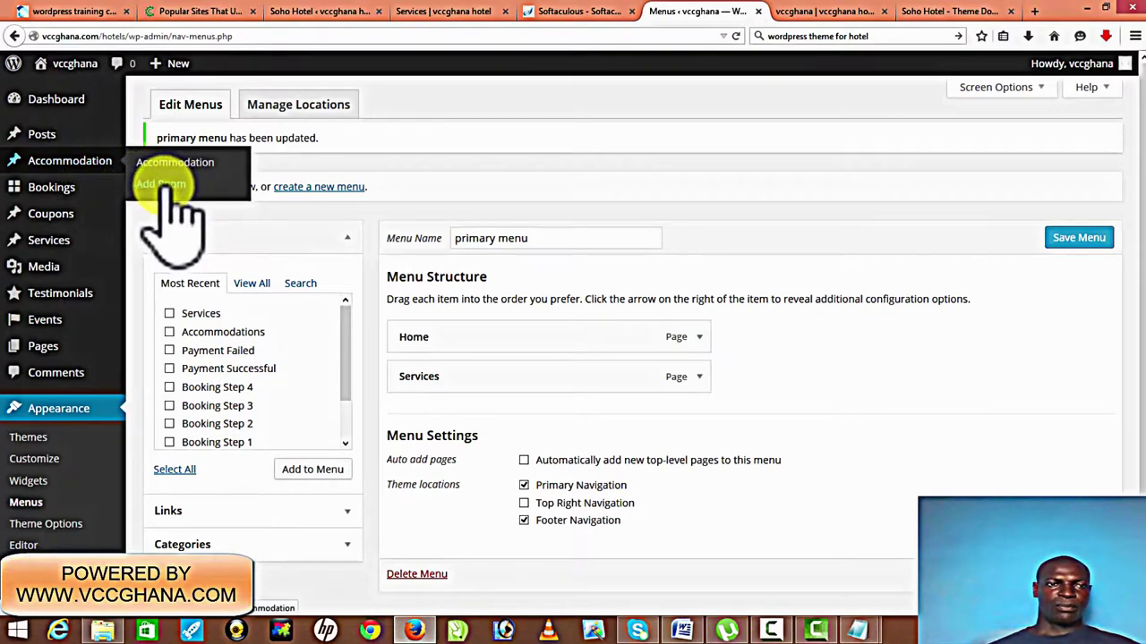
{"action": "left_click", "coordinate": [161, 184], "text": "ctrl"}
{"action": "key", "text": "ctrl+plus"}
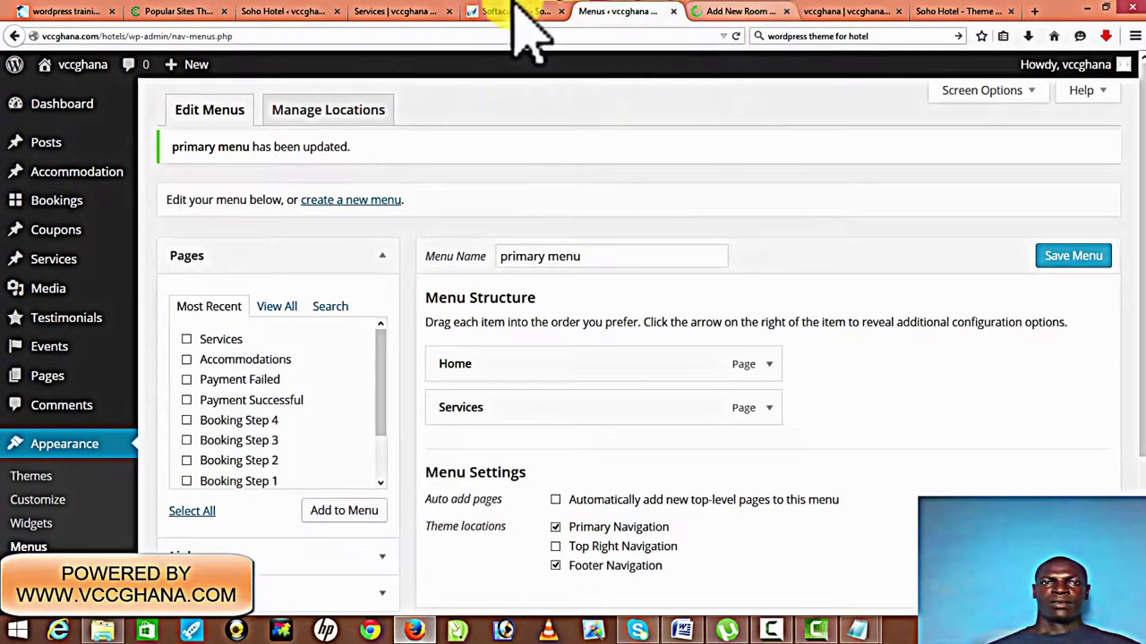
{"action": "left_click", "coordinate": [407, 11]}
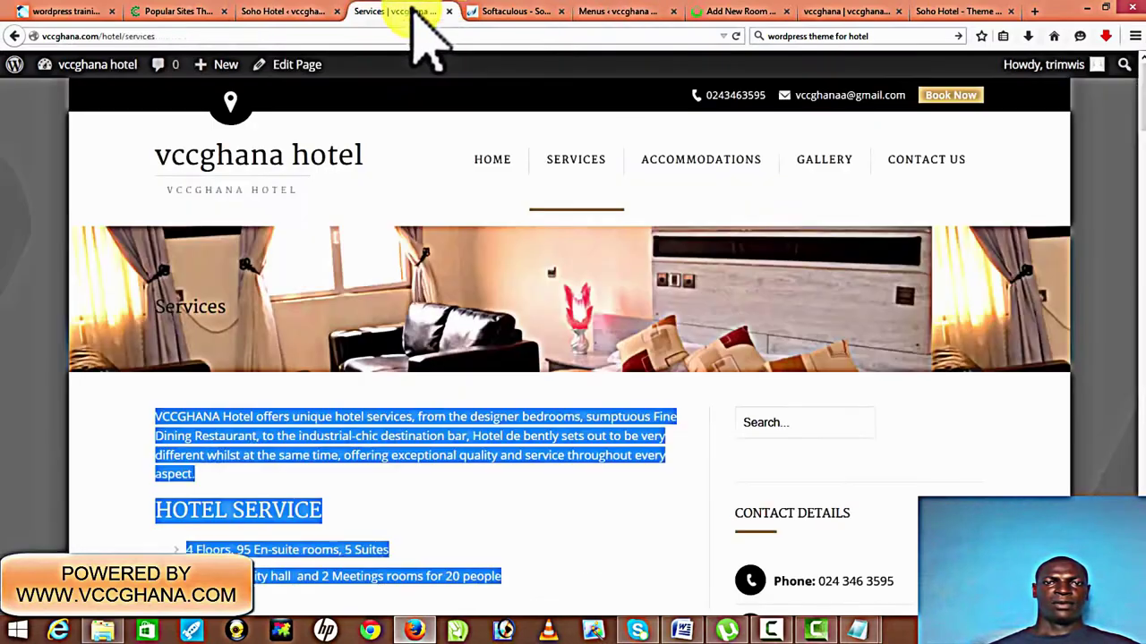
Step: View the Accommodations page and scroll through the Standard, Double and Deluxe room cards
{"action": "left_click", "coordinate": [703, 161]}
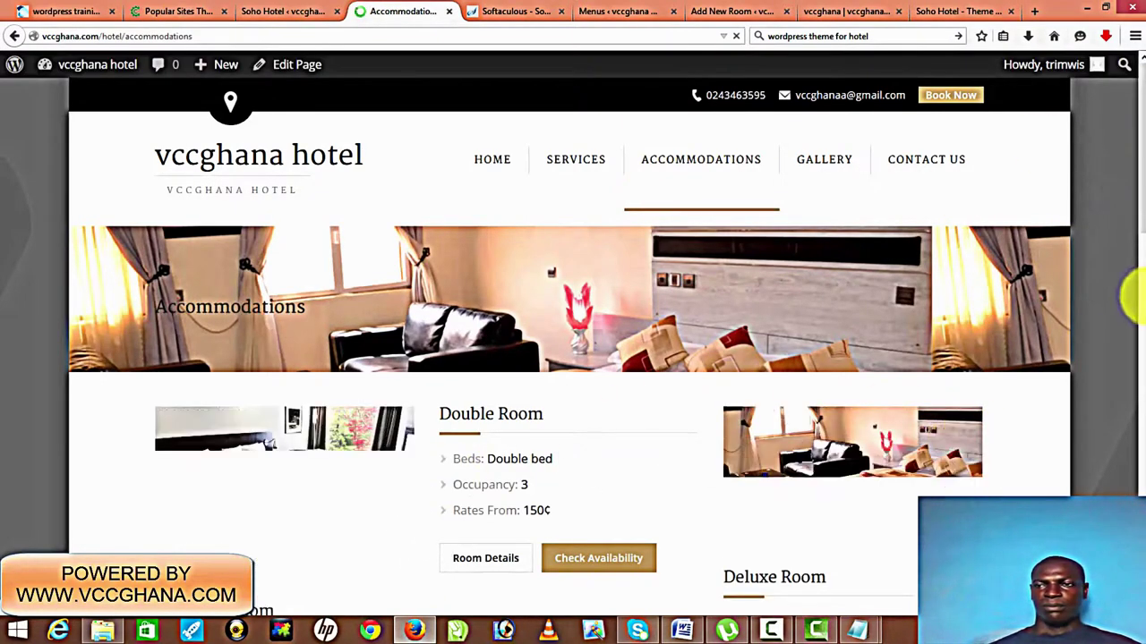
{"action": "scroll", "coordinate": [1132, 297], "scroll_direction": "down", "scroll_amount": 3}
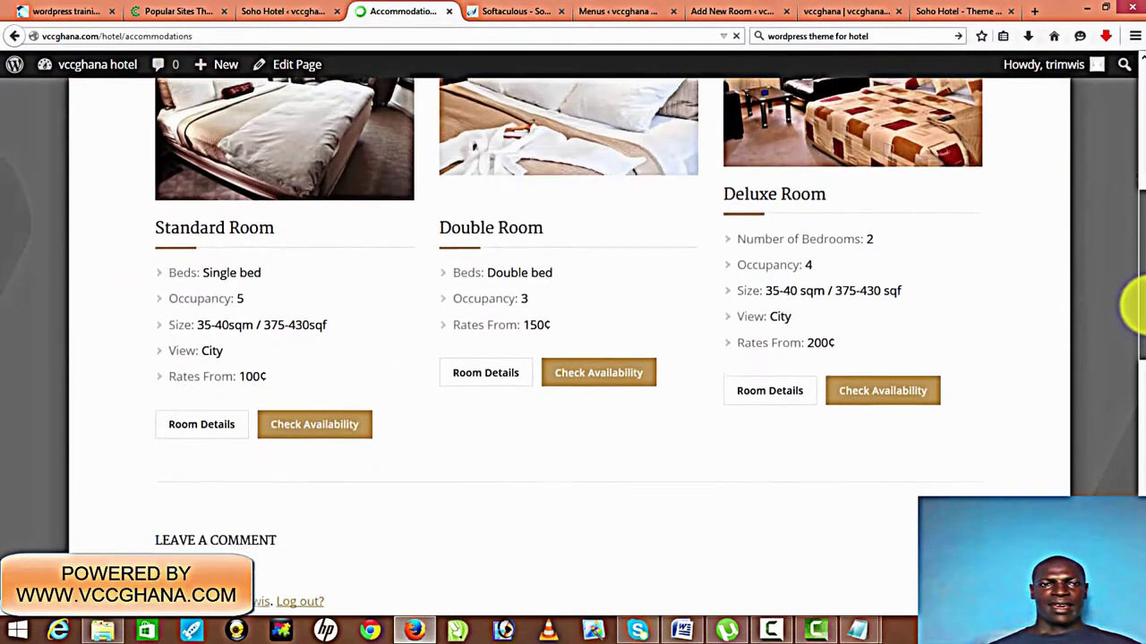
{"action": "scroll", "coordinate": [1132, 304], "scroll_direction": "up", "scroll_amount": 2}
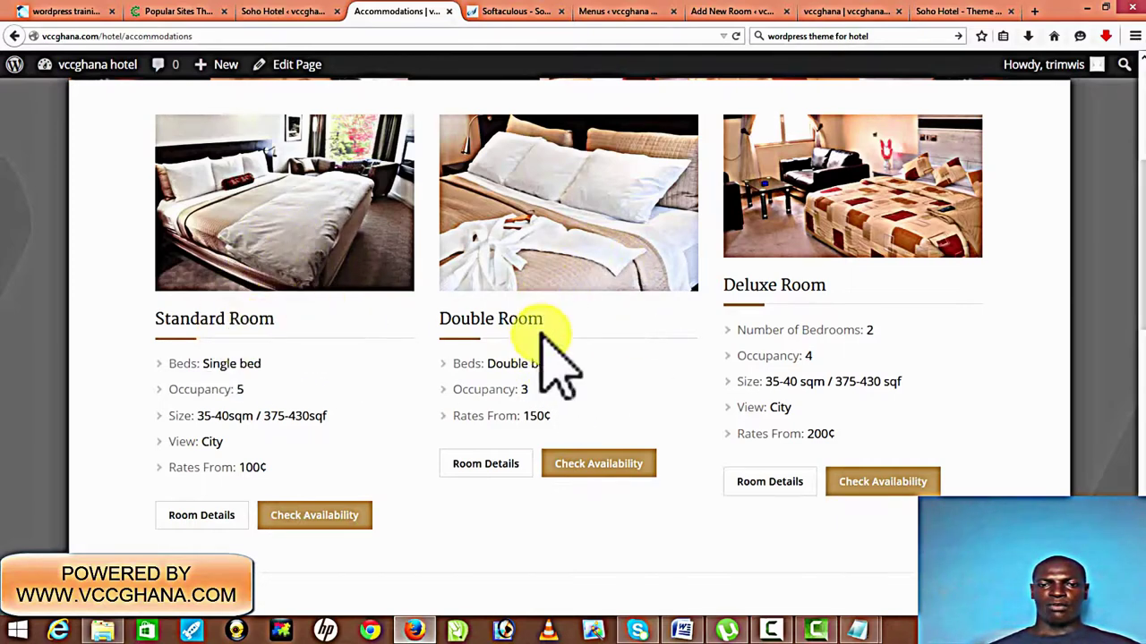
{"action": "left_click_drag", "start_coordinate": [1137, 230], "coordinate": [1129, 186]}
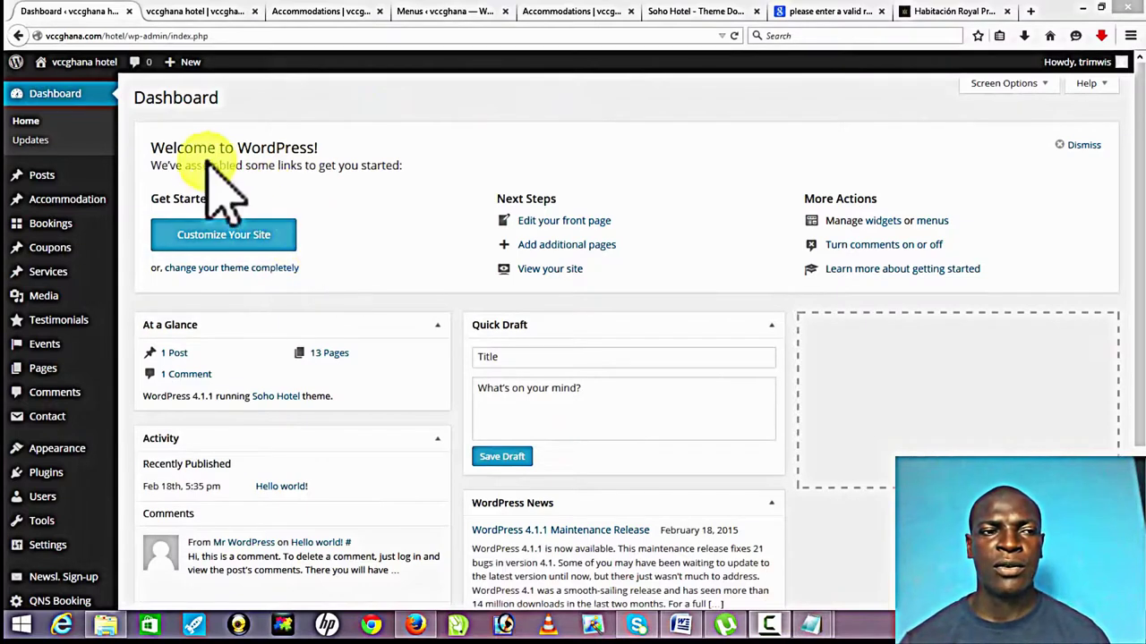
Step: Paste the King-bed Standard Room description into the room draft and bring up the slideshow images picker
{"action": "mouse_move", "coordinate": [95, 208]}
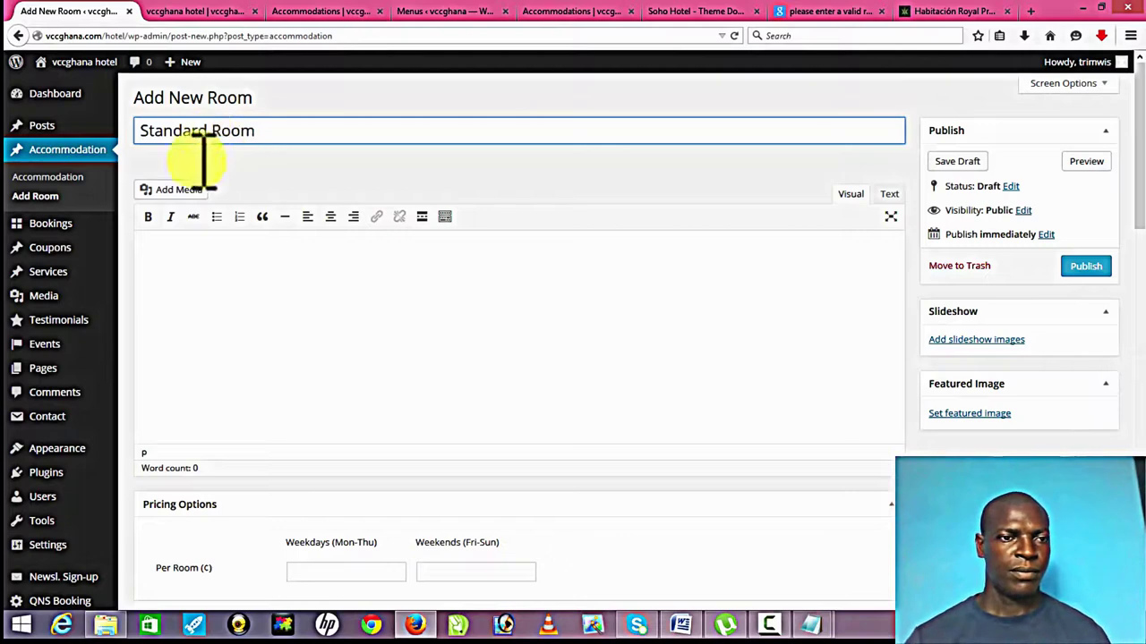
{"action": "left_click", "coordinate": [231, 264]}
{"action": "type", "text": "One King Bed Measuring 269 square feet (25 square meters), this room overlooks the city. Settle onto the Select Comfort bed with premium bedding and cotton linens for a good night's rest. The private bathroom has a shower/tub combination with a rainfall showerhead, as well as bathrobes and slippers. Wired and wireless Internet access (surcharge) keeps you connected, and the 32-inch LCD TVs is offered for your entertainment. The in-room kitchen includes a refrigerator and a coffee/tea maker. A laptop-compatible safe, a desk, and daily housekeeping are among the conveniences offered."}
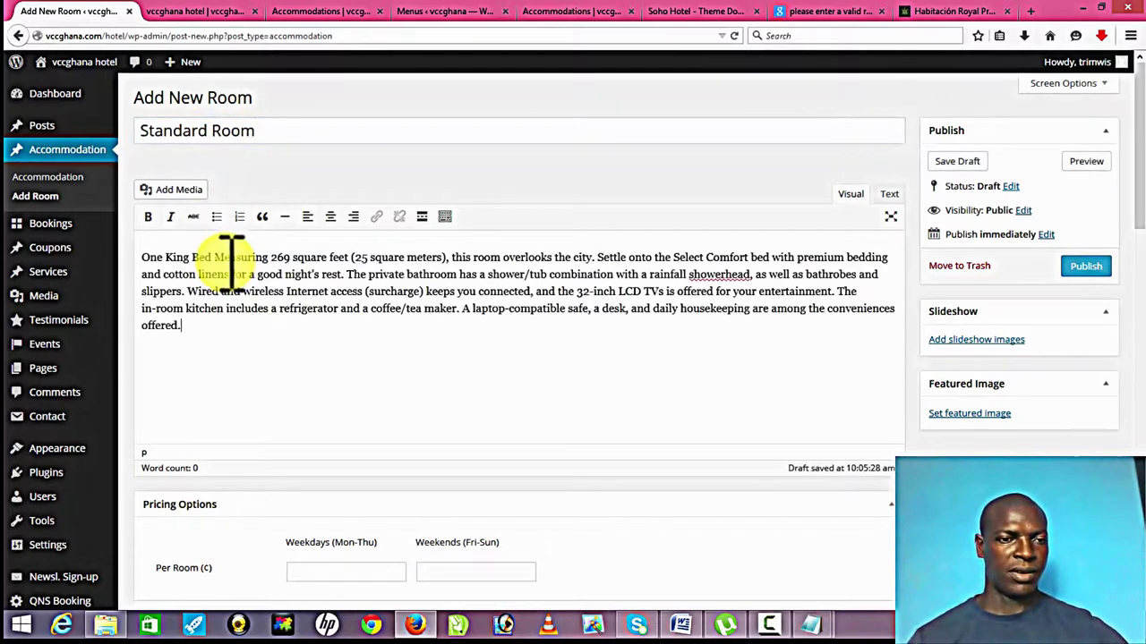
{"action": "scroll", "coordinate": [1135, 158], "scroll_direction": "down", "scroll_amount": 4}
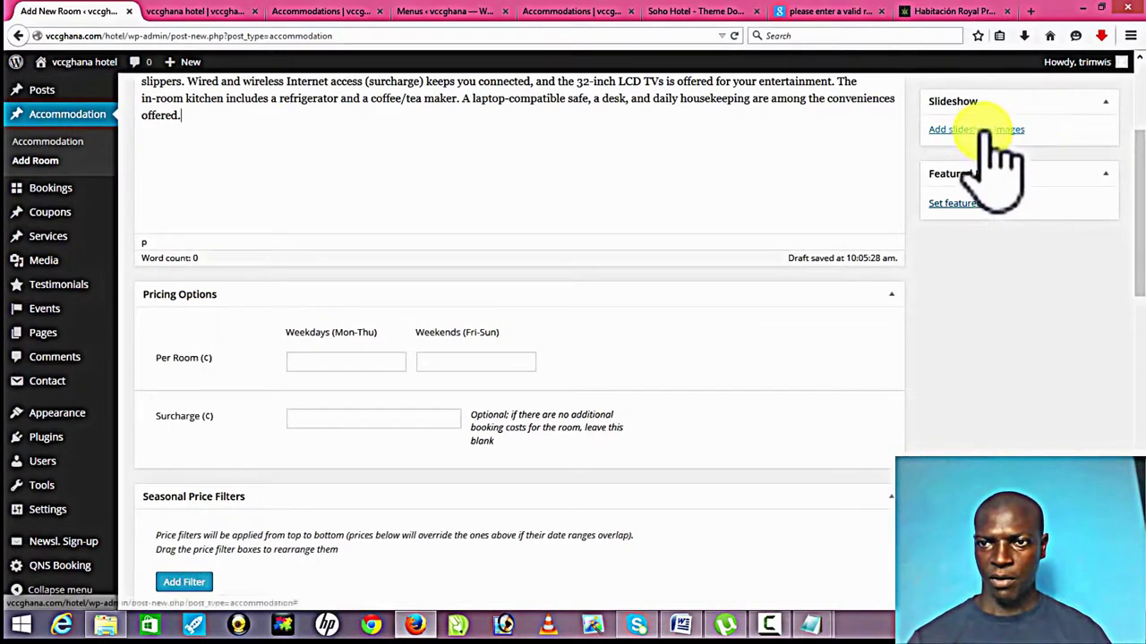
{"action": "left_click", "coordinate": [985, 130]}
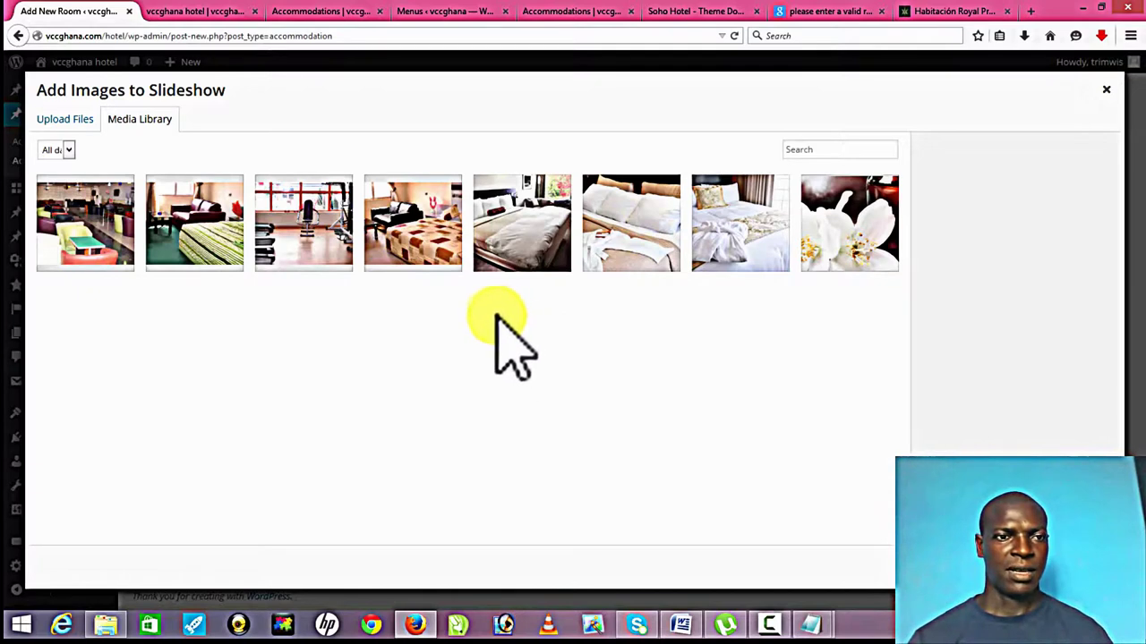
Step: Add three bedroom photos to the Standard Room slideshow
{"action": "left_click", "coordinate": [524, 238]}
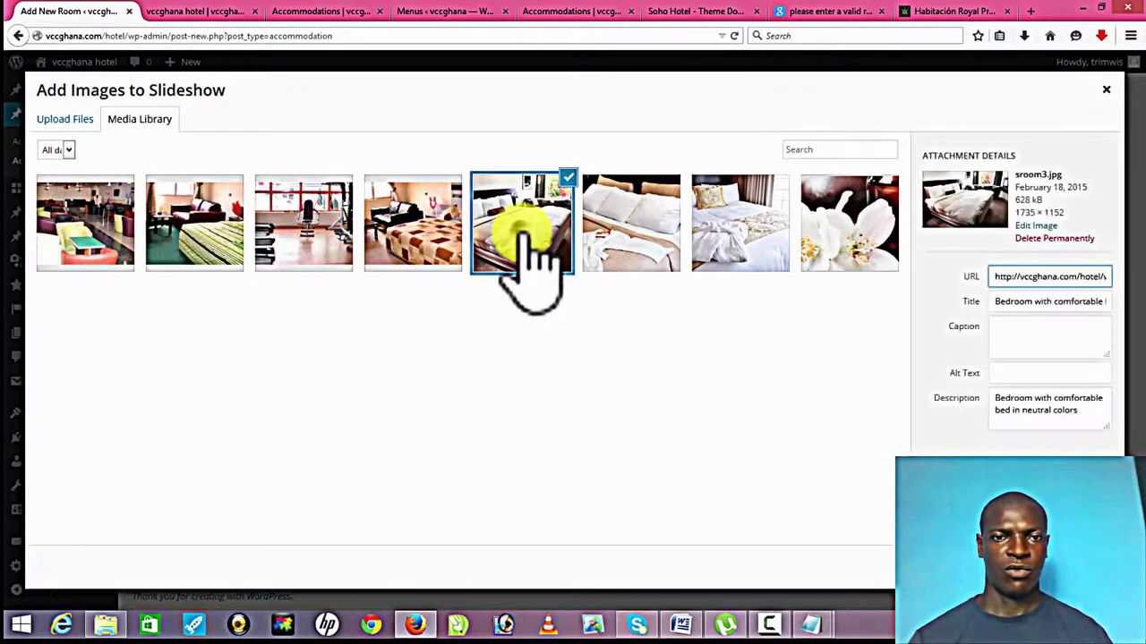
{"action": "left_click", "coordinate": [624, 256]}
{"action": "left_click", "coordinate": [739, 240]}
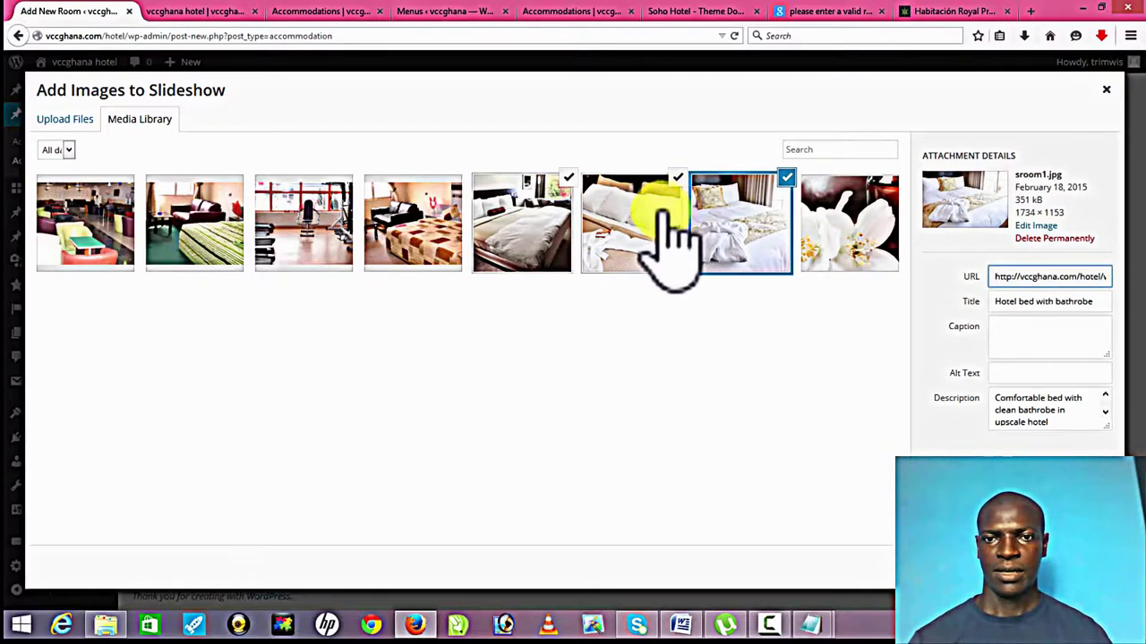
{"action": "left_click", "coordinate": [1056, 567]}
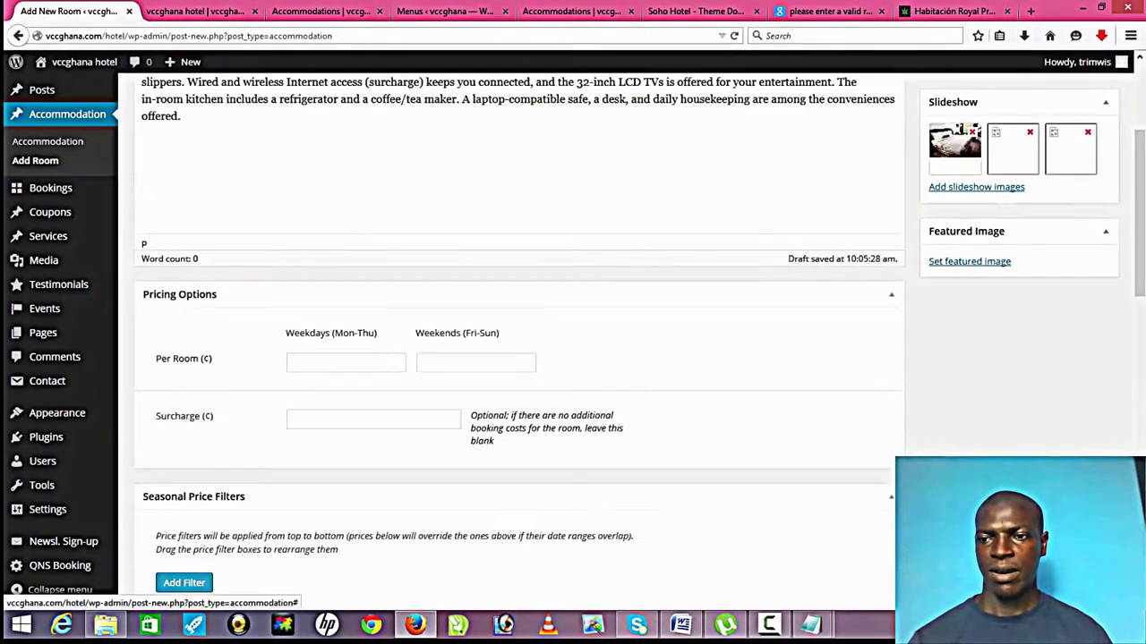
Step: Set slide1 as the Standard Room's featured image
{"action": "left_click", "coordinate": [971, 261]}
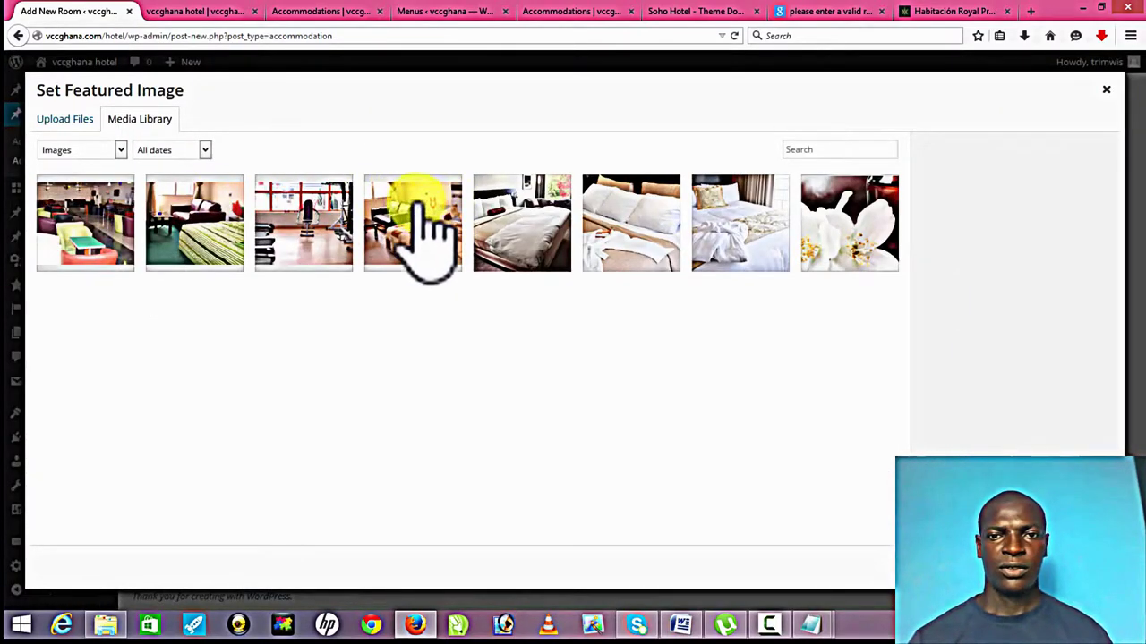
{"action": "left_click", "coordinate": [412, 226]}
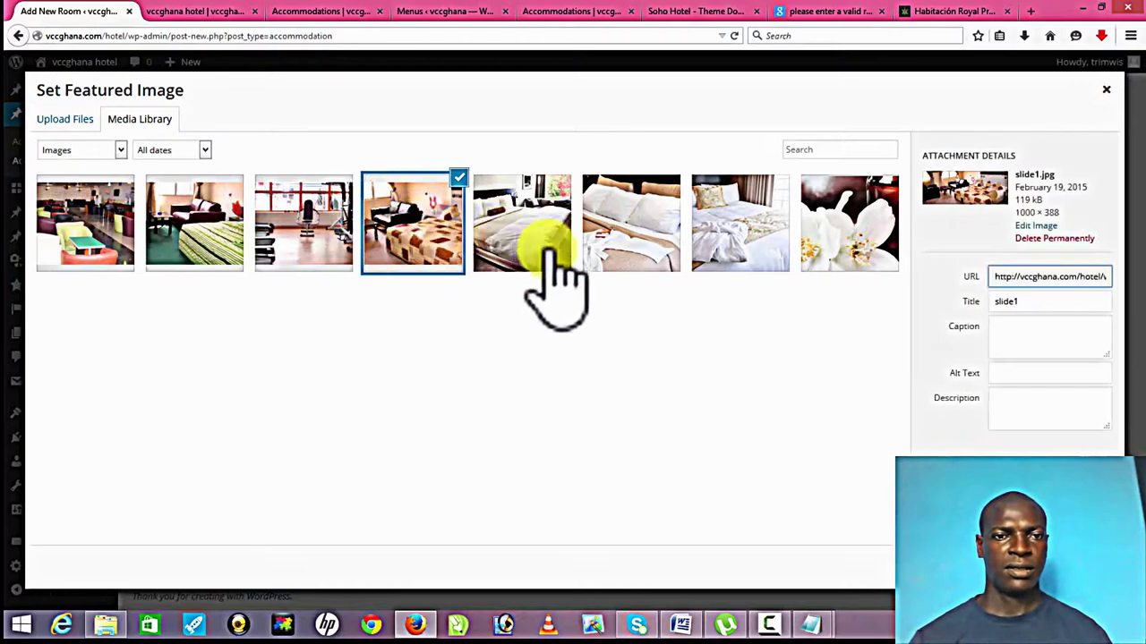
{"action": "left_click", "coordinate": [1065, 565]}
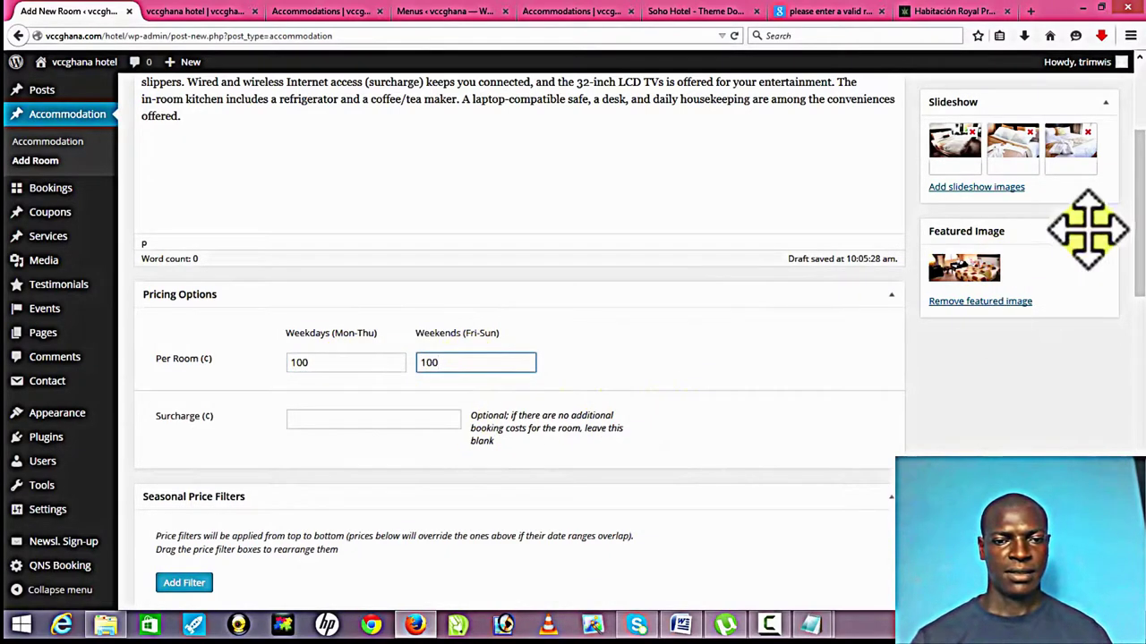
Step: Set maximum occupancy 3, size 35-40 sqm / 375-430 sqf and City view, then publish
{"action": "left_click_drag", "start_coordinate": [1138, 213], "coordinate": [1139, 273]}
{"action": "scroll", "coordinate": [1139, 273], "scroll_direction": "down", "scroll_amount": 3}
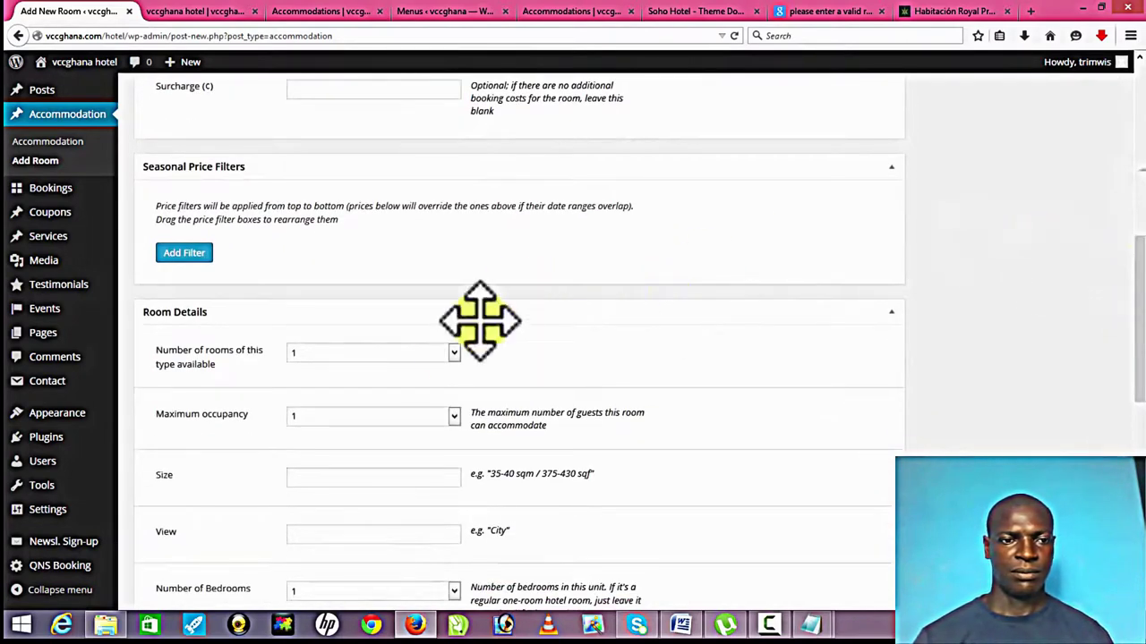
{"action": "left_click", "coordinate": [453, 417]}
{"action": "left_click", "coordinate": [351, 195]}
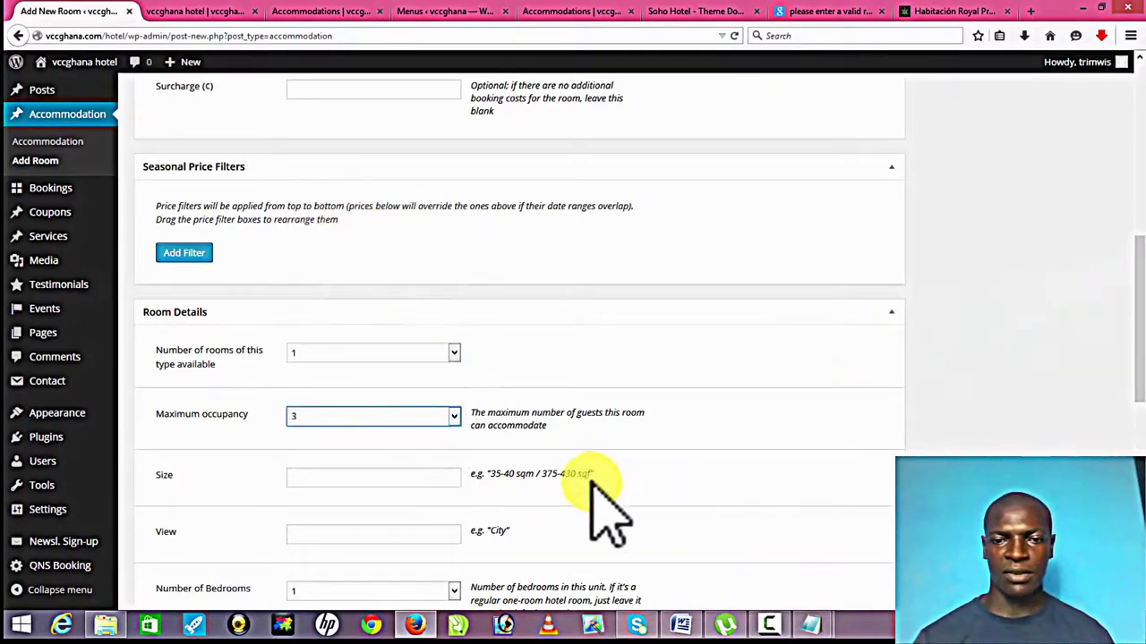
{"action": "left_click_drag", "start_coordinate": [591, 474], "coordinate": [544, 472]}
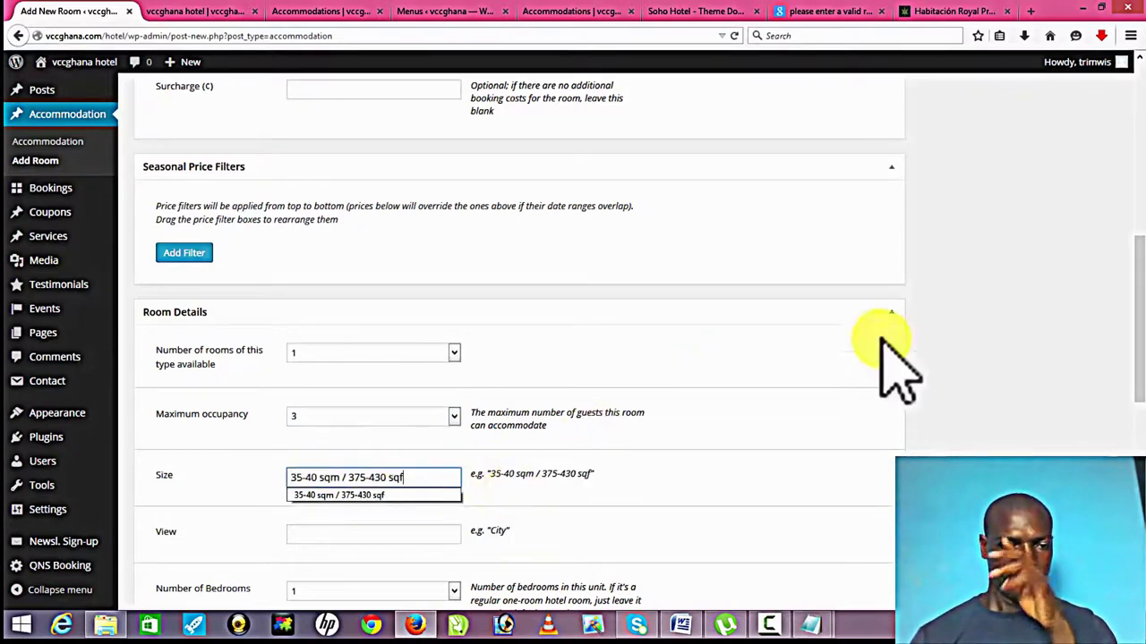
{"action": "left_click_drag", "start_coordinate": [1135, 246], "coordinate": [1133, 295]}
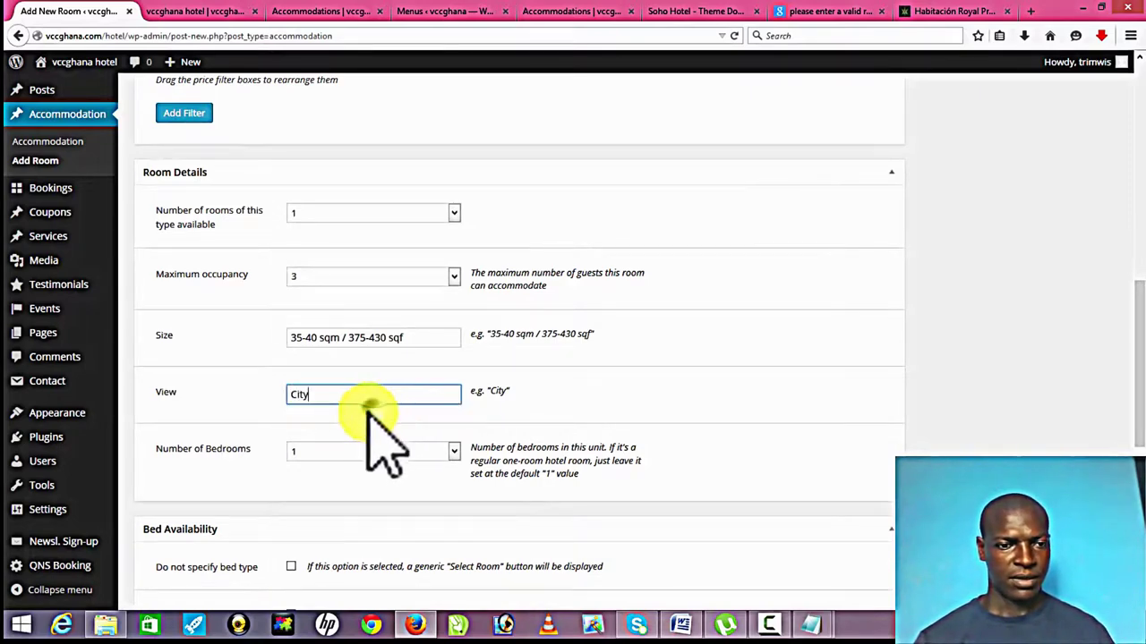
{"action": "left_click_drag", "start_coordinate": [1135, 309], "coordinate": [1132, 67]}
{"action": "left_click", "coordinate": [1087, 263]}
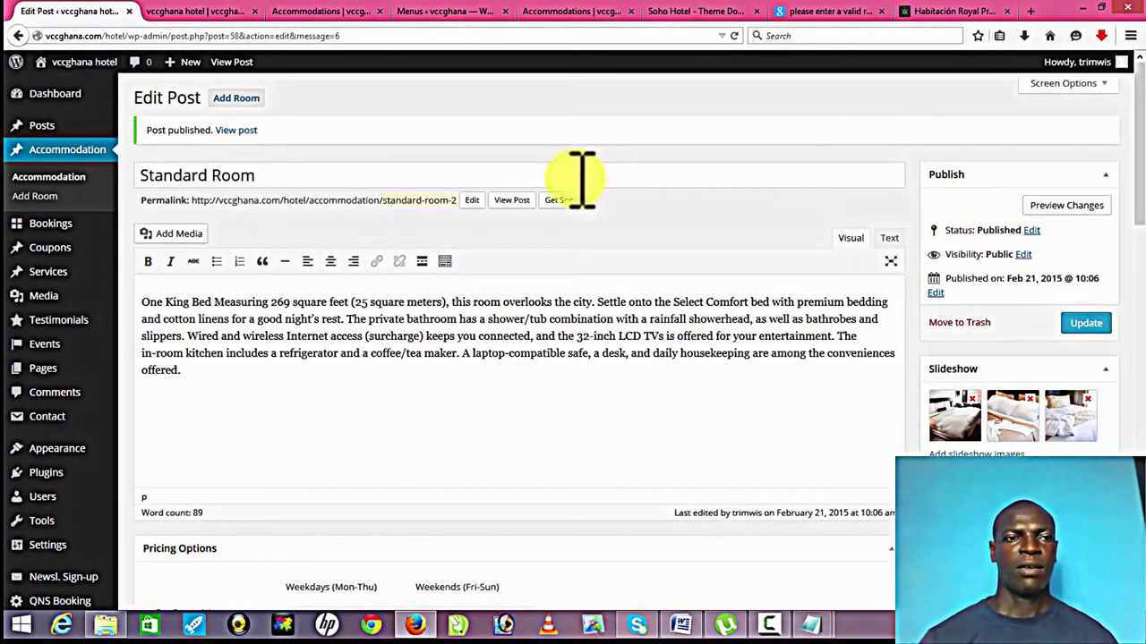
Step: Review the published Standard Room's slideshow and 100₵ price in a new tab, then return to the admin
{"action": "right_click", "coordinate": [233, 131]}
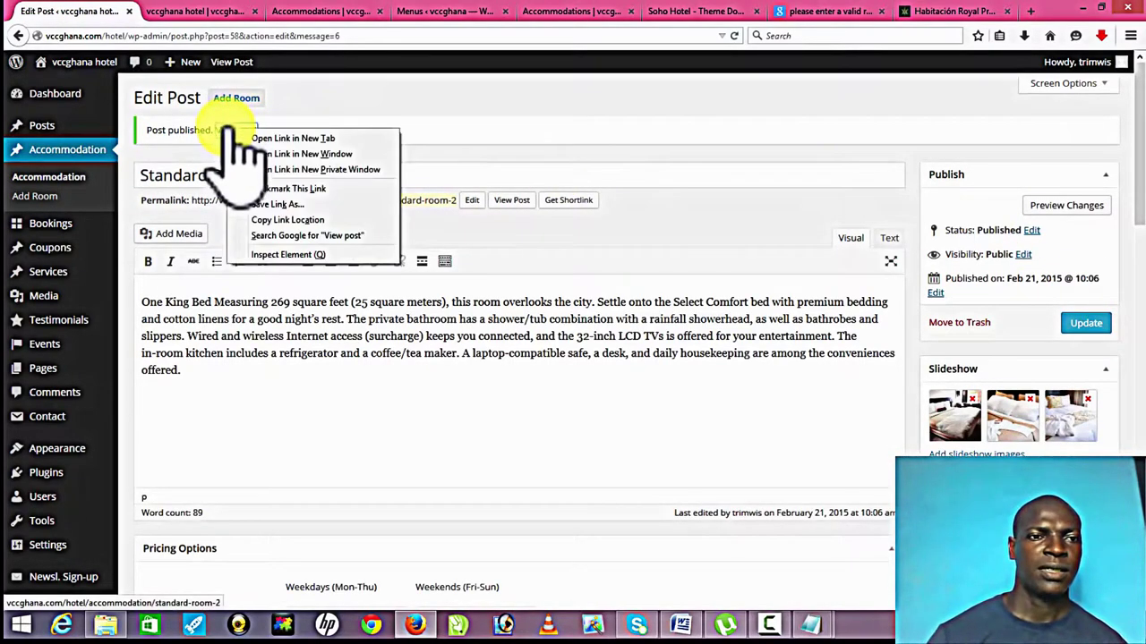
{"action": "left_click", "coordinate": [295, 138]}
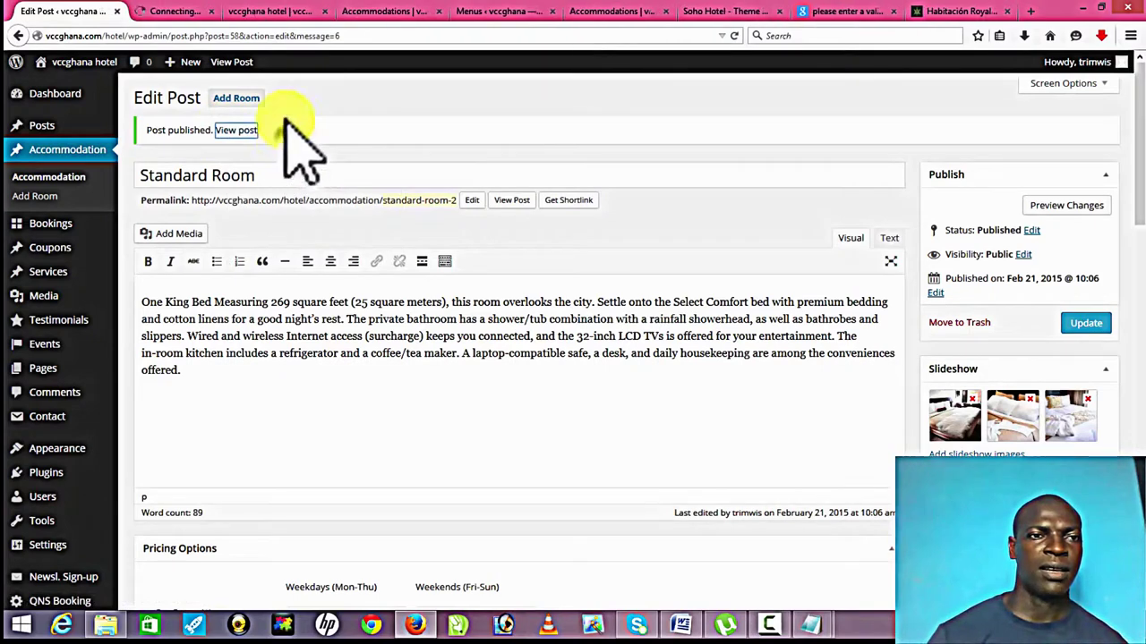
{"action": "left_click", "coordinate": [179, 12]}
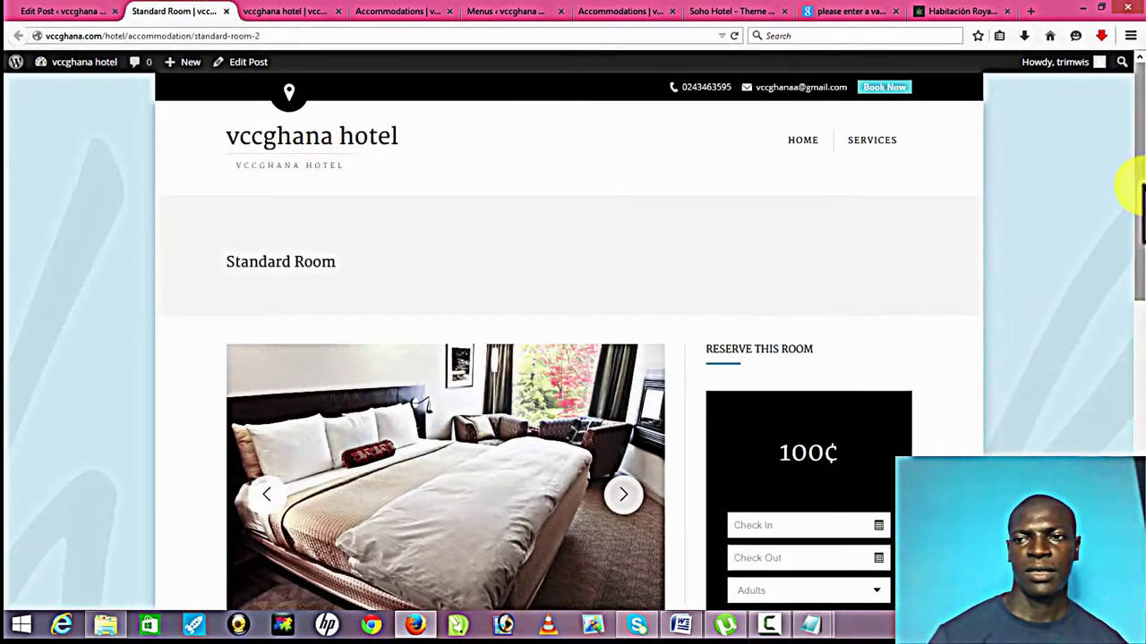
{"action": "scroll", "coordinate": [1132, 183], "scroll_direction": "down", "scroll_amount": 3}
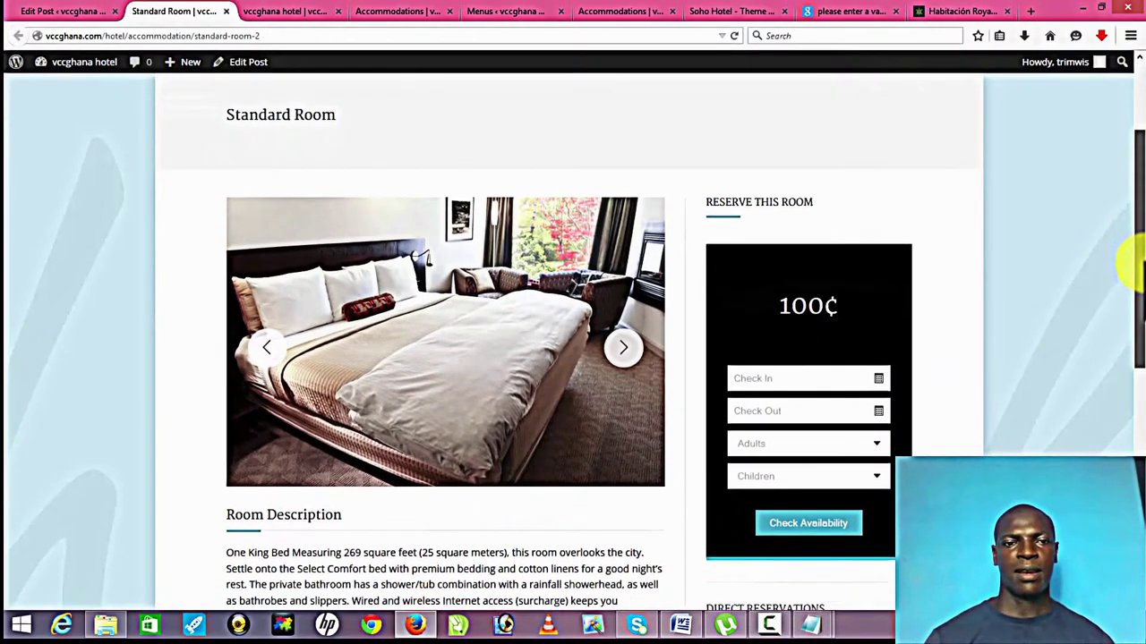
{"action": "scroll", "coordinate": [1132, 262], "scroll_direction": "down", "scroll_amount": 1}
{"action": "scroll", "coordinate": [1132, 262], "scroll_direction": "up", "scroll_amount": 1}
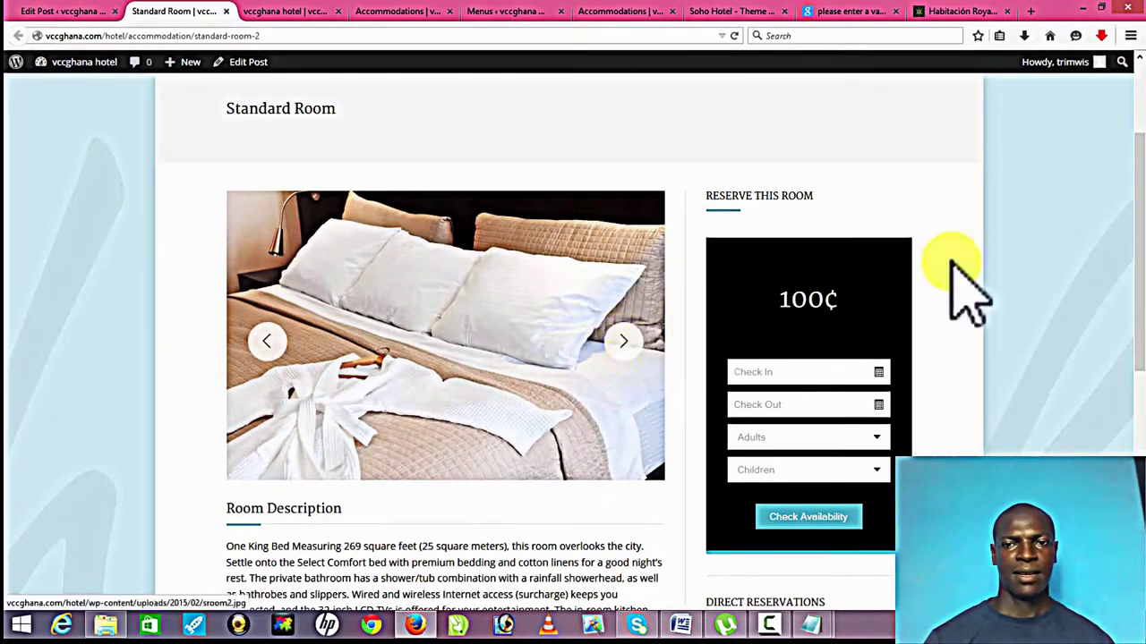
{"action": "left_click_drag", "start_coordinate": [1132, 219], "coordinate": [1128, 153]}
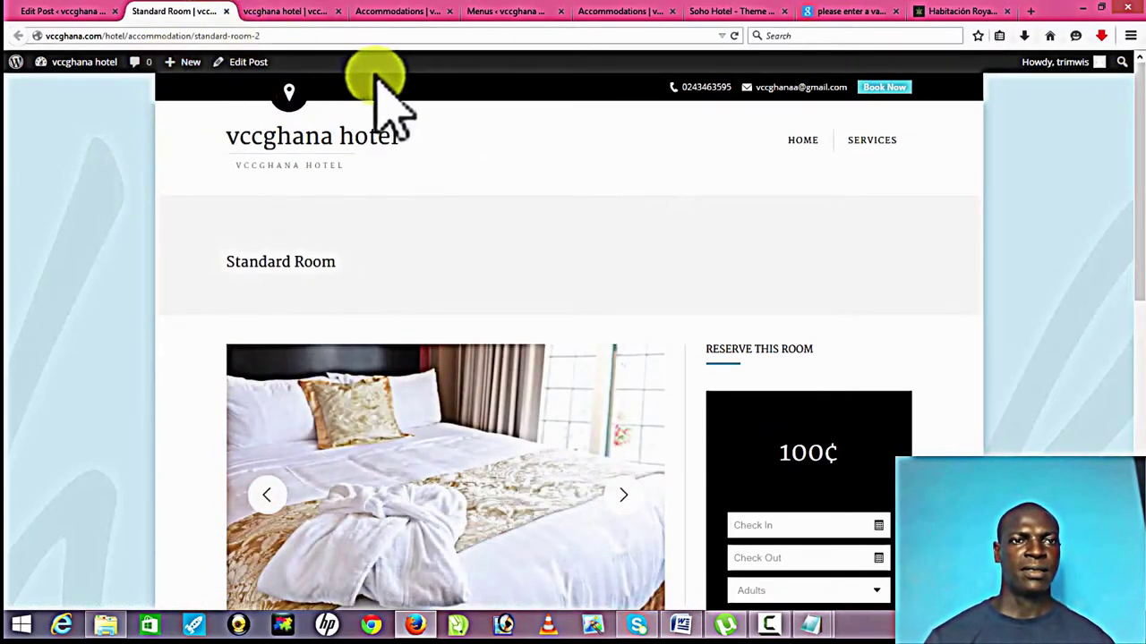
{"action": "left_click", "coordinate": [77, 12]}
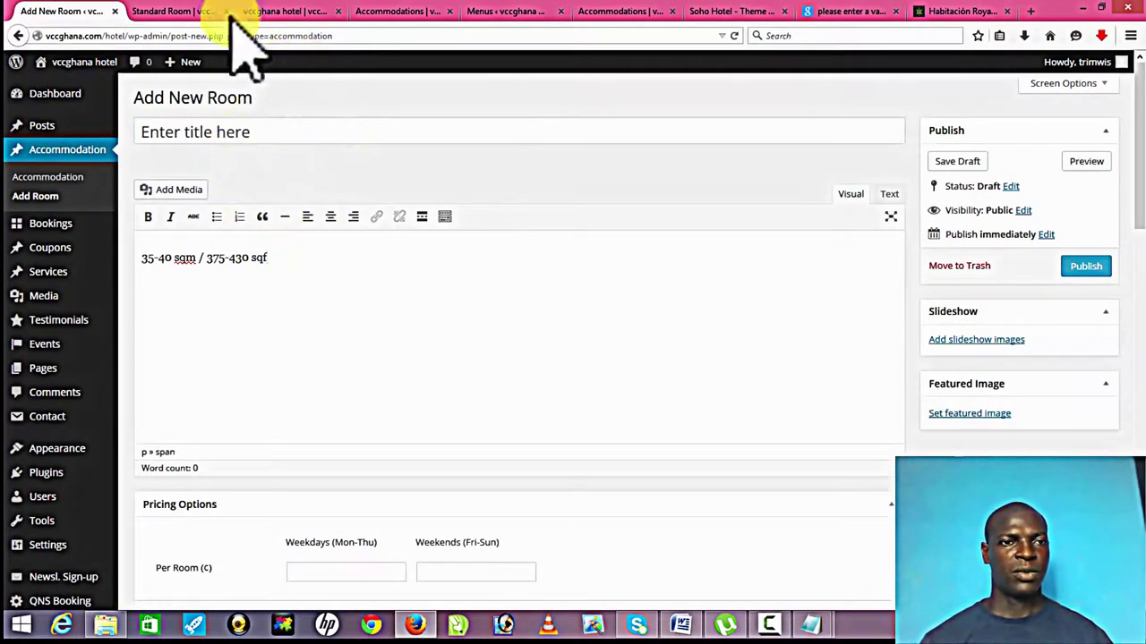
Step: Copy the Room Description paragraph from the published Standard Room page
{"action": "left_click", "coordinate": [192, 11]}
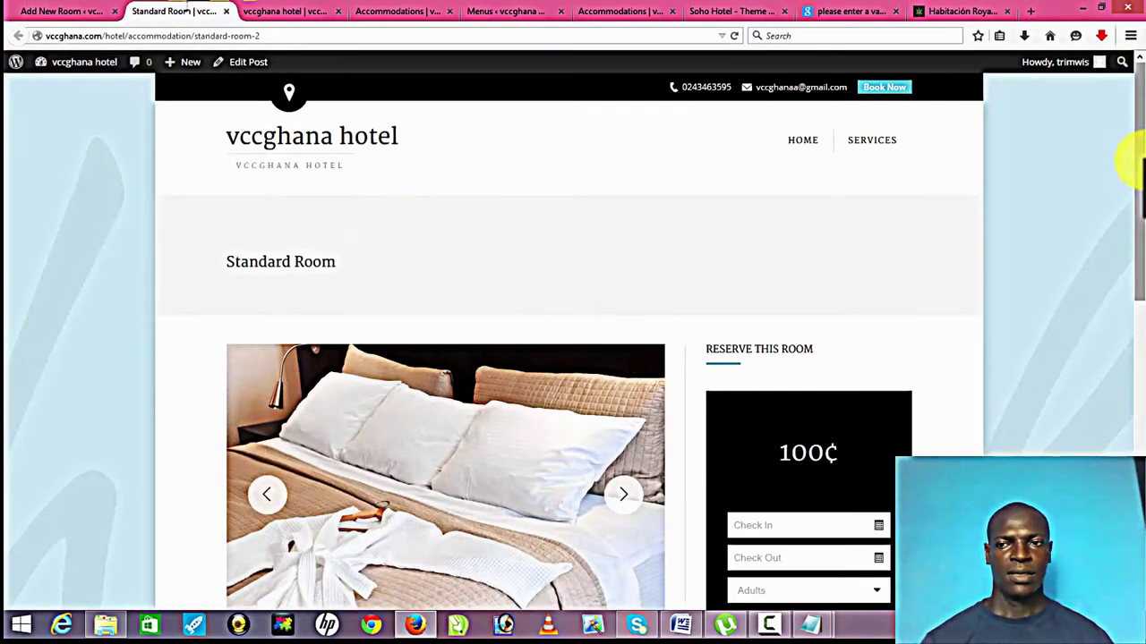
{"action": "left_click_drag", "start_coordinate": [1133, 159], "coordinate": [1133, 329]}
{"action": "left_click_drag", "start_coordinate": [499, 466], "coordinate": [236, 358]}
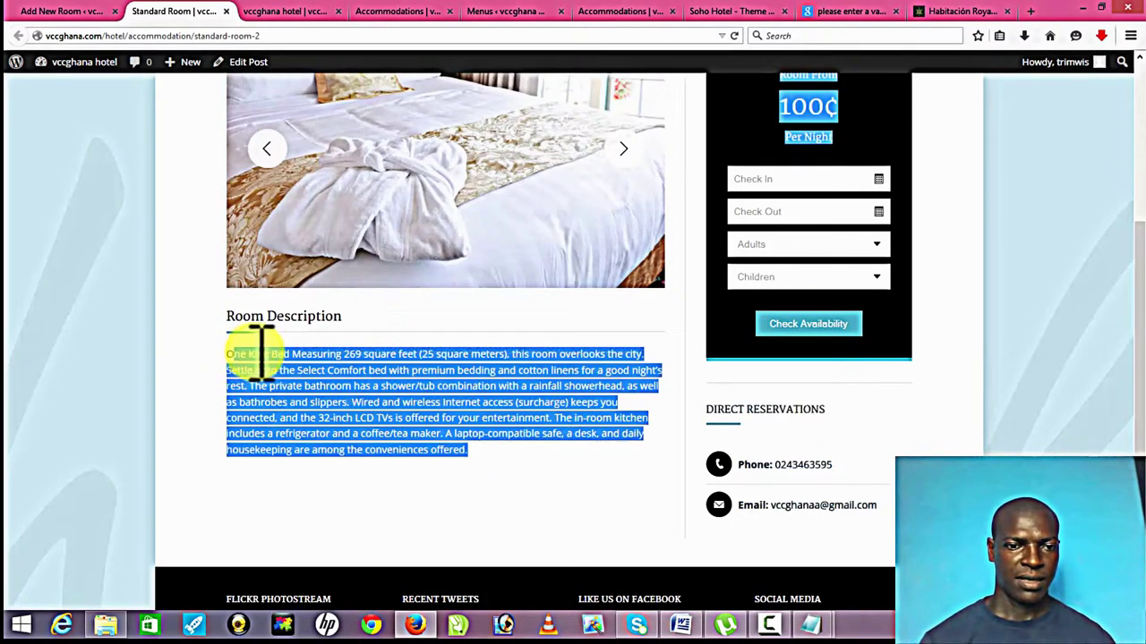
{"action": "left_click", "coordinate": [236, 353]}
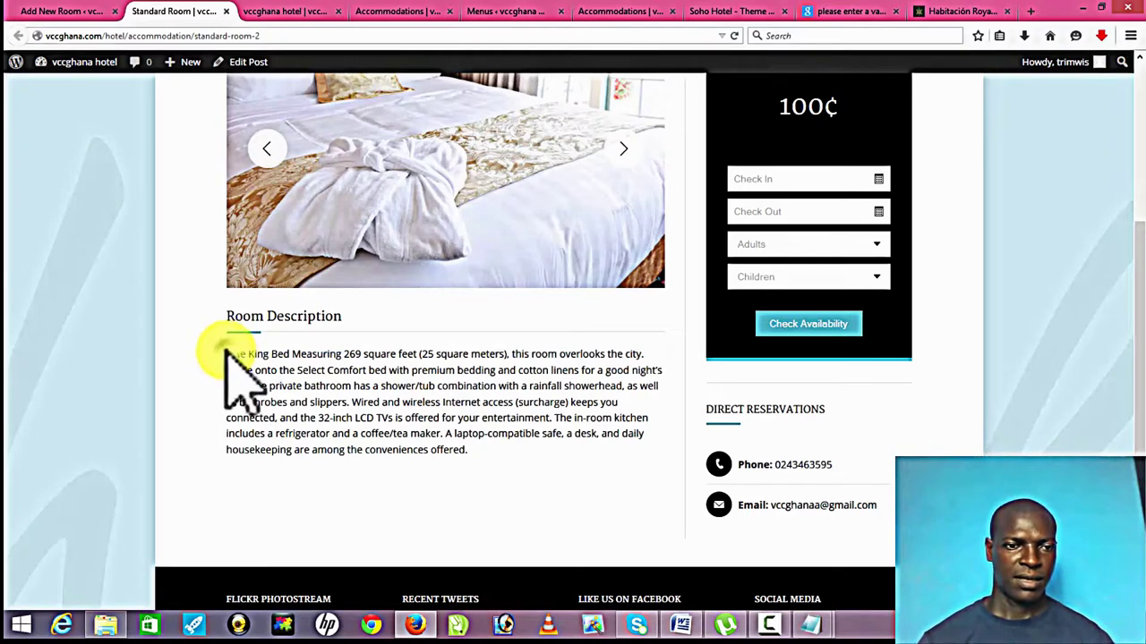
{"action": "left_click_drag", "start_coordinate": [402, 470], "coordinate": [235, 362]}
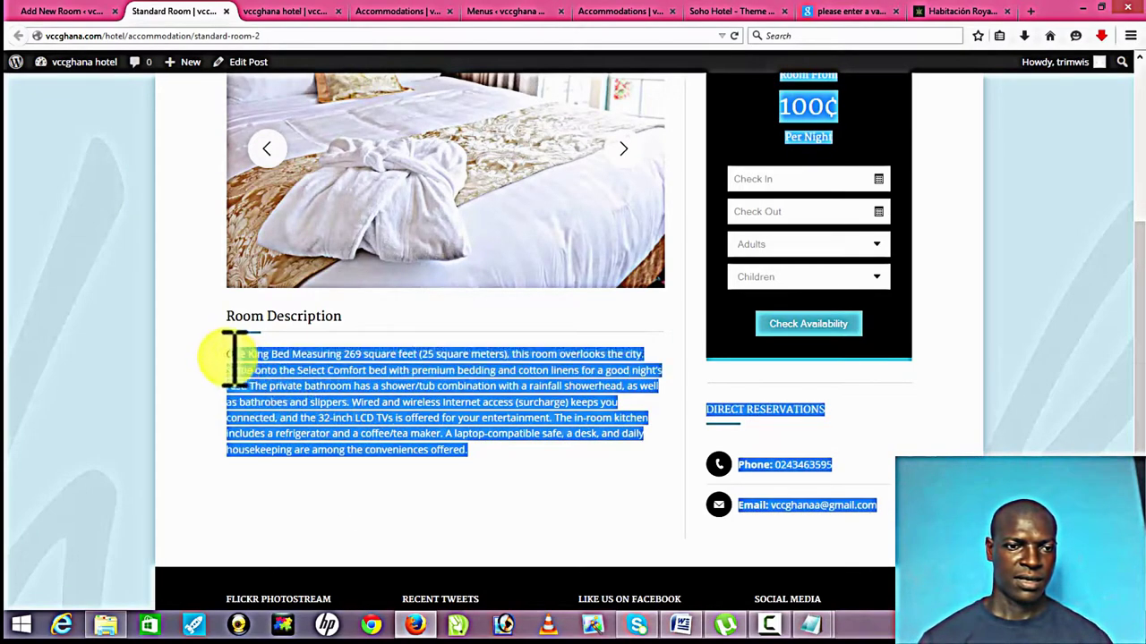
{"action": "triple_click", "coordinate": [243, 353]}
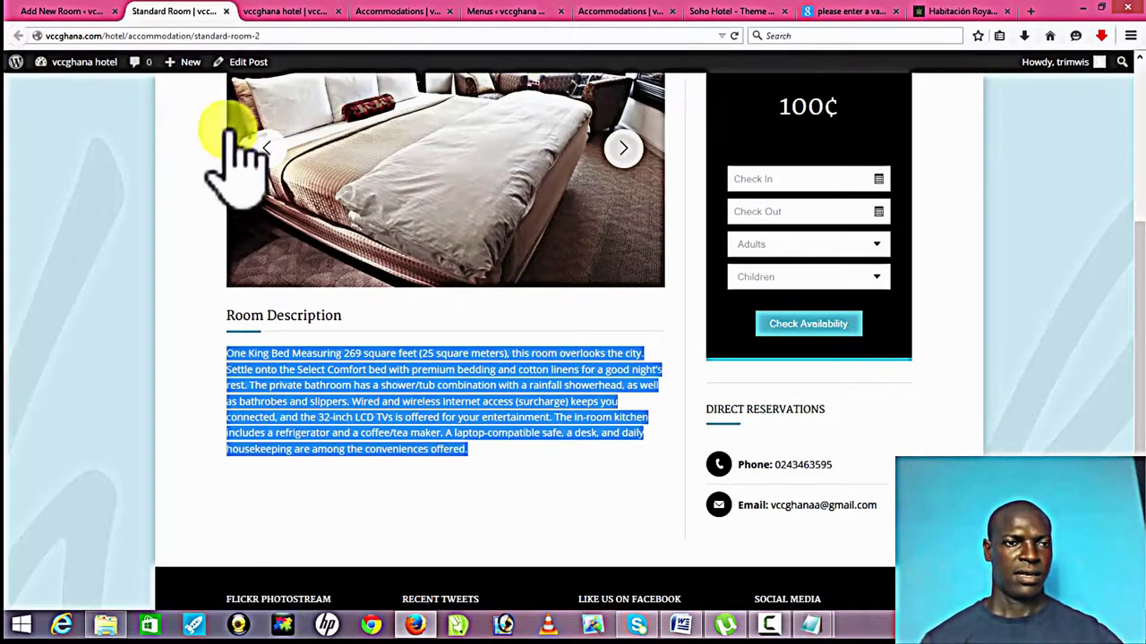
Step: Replace the new room's body with the copied description and title it Double Deluxe
{"action": "left_click", "coordinate": [67, 10]}
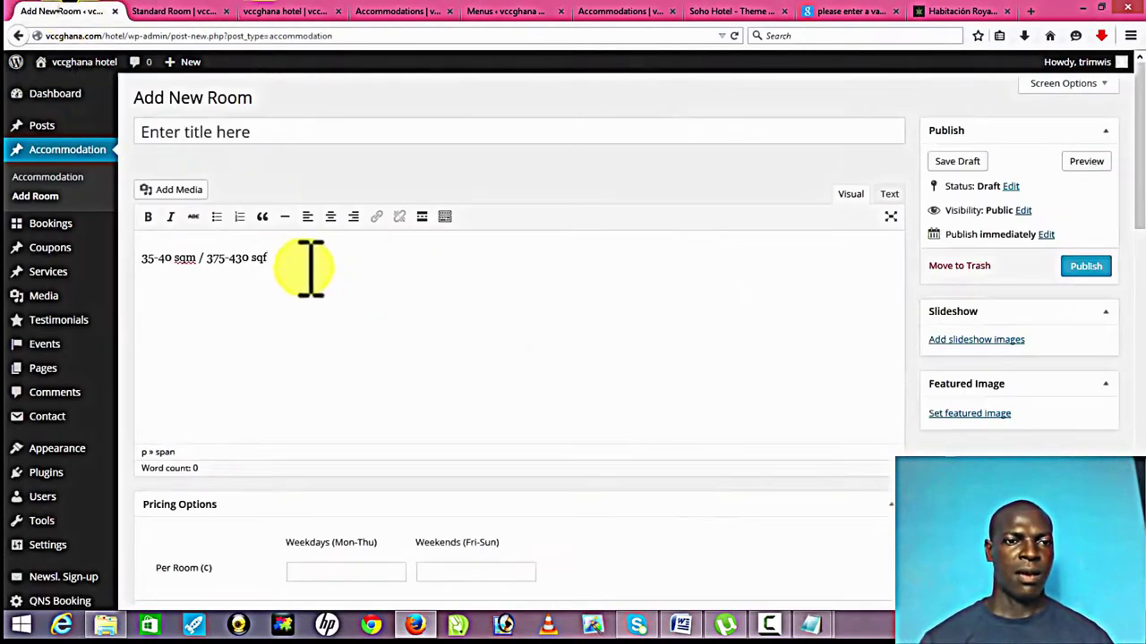
{"action": "key", "text": "ctrl+a"}
{"action": "type", "text": "One King Bed Measuring 269 square feet (25 square meters), this room overlooks the city. Settle onto the Select Comfort bed with premium bedding and cotton linens for a good night's rest. The private bathroom has a shower/tub combination with a rainfall showerhead, as well as bathrobes and slippers. Wired and wireless Internet access (surcharge) keeps you connected, and the 32-inch LCD TVs is offered for your entertainment. The in-room kitchen includes a refrigerator and a coffee/tea maker. A laptop-compatible safe, a desk, and daily housekeeping are among the conveniences offered."}
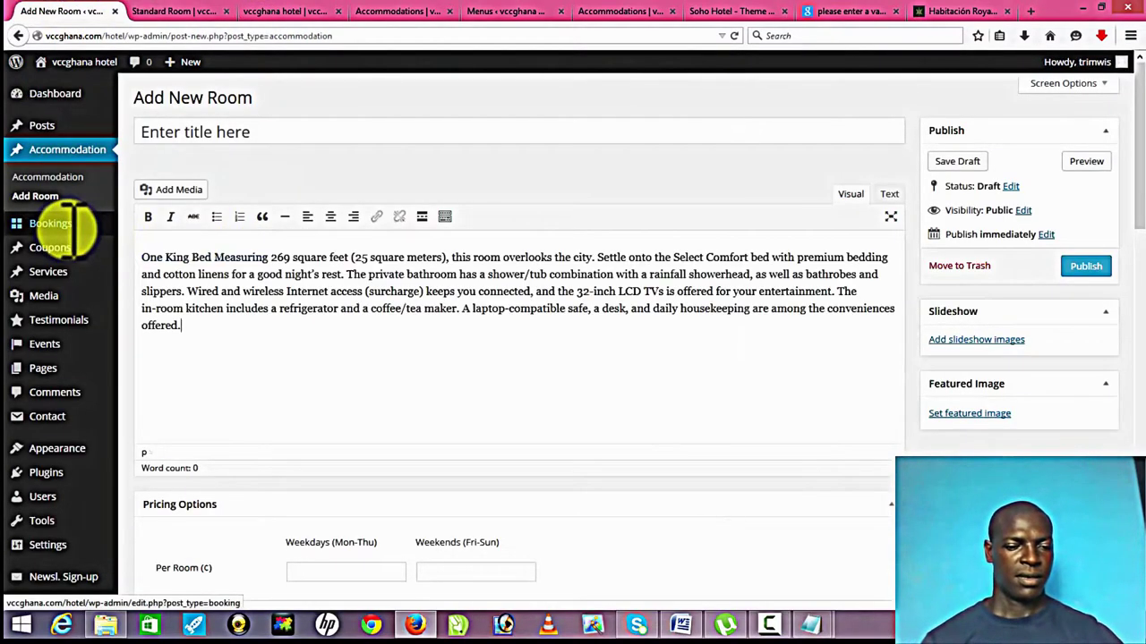
{"action": "mouse_move", "coordinate": [188, 61]}
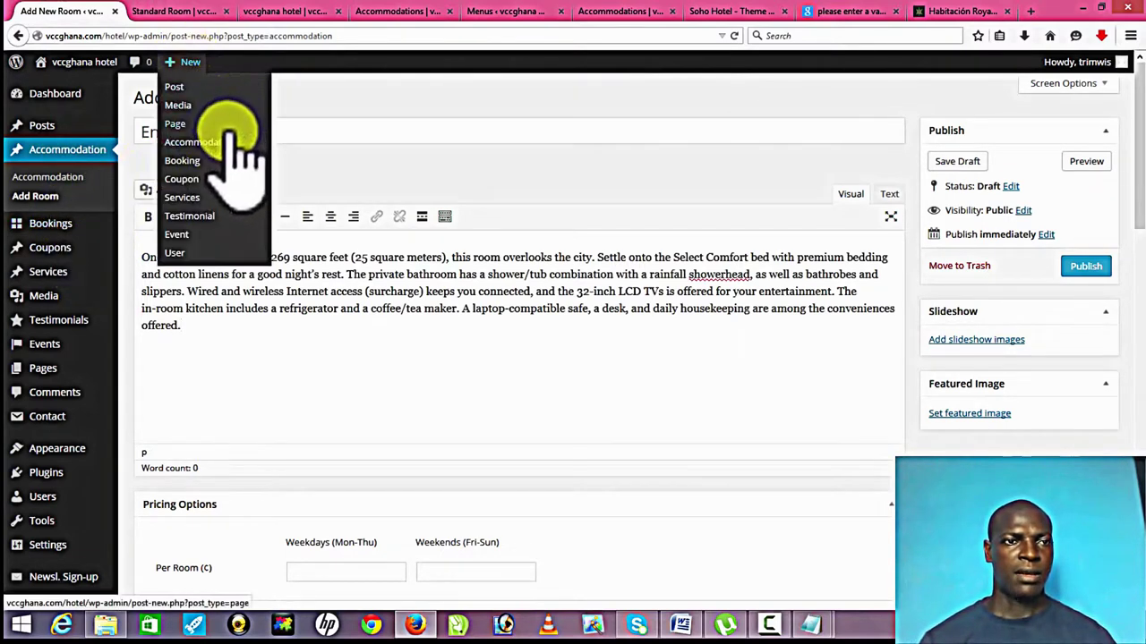
{"action": "left_click", "coordinate": [315, 130]}
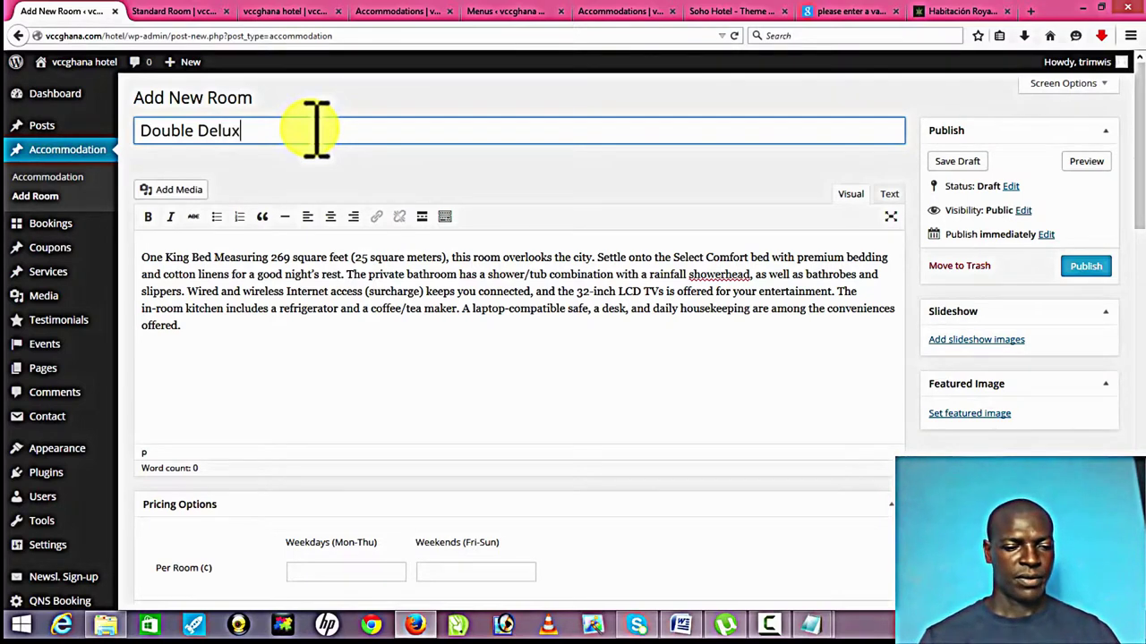
Step: Add sroom3.jpg, sroom1.jpg and another bed photo to the Double Deluxe slideshow
{"action": "left_click", "coordinate": [1014, 340]}
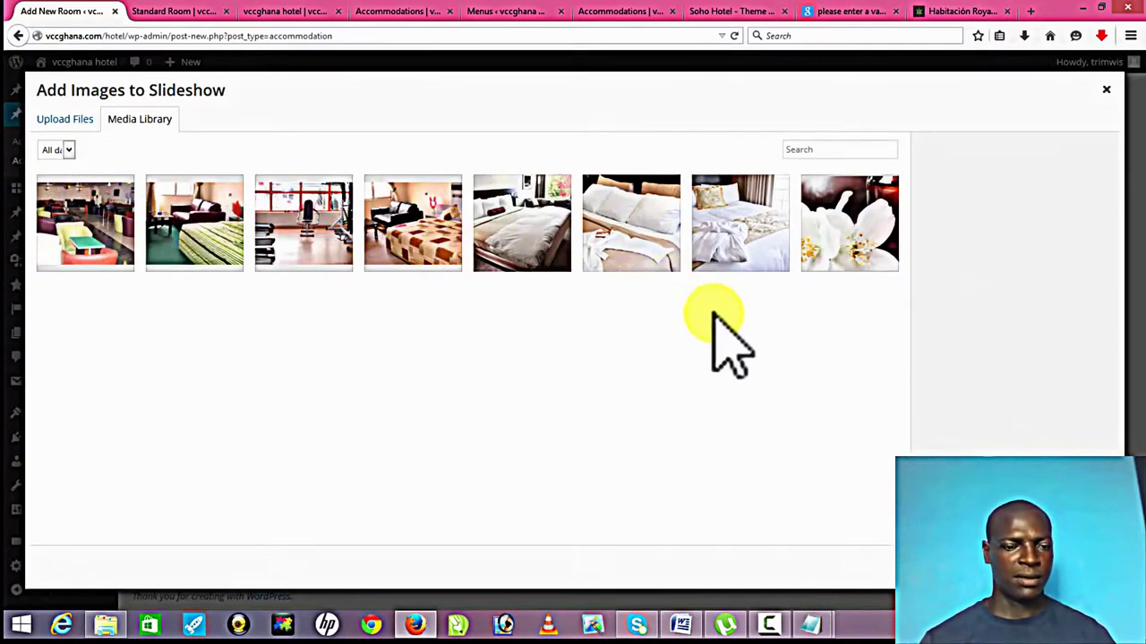
{"action": "left_click", "coordinate": [514, 228]}
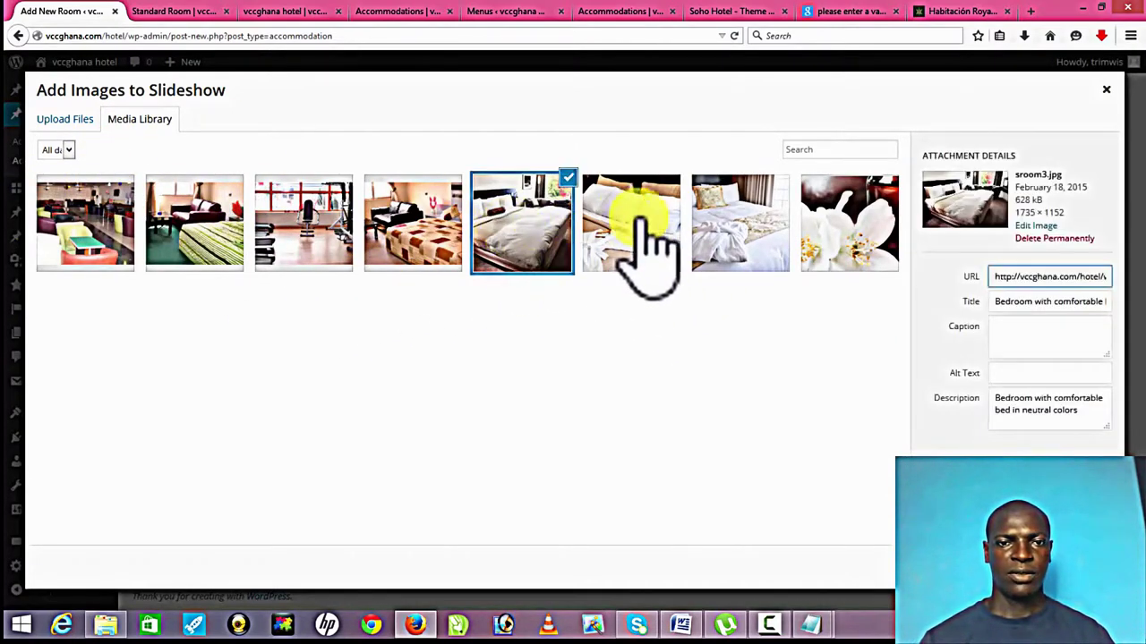
{"action": "left_click", "coordinate": [656, 246]}
{"action": "left_click", "coordinate": [742, 252]}
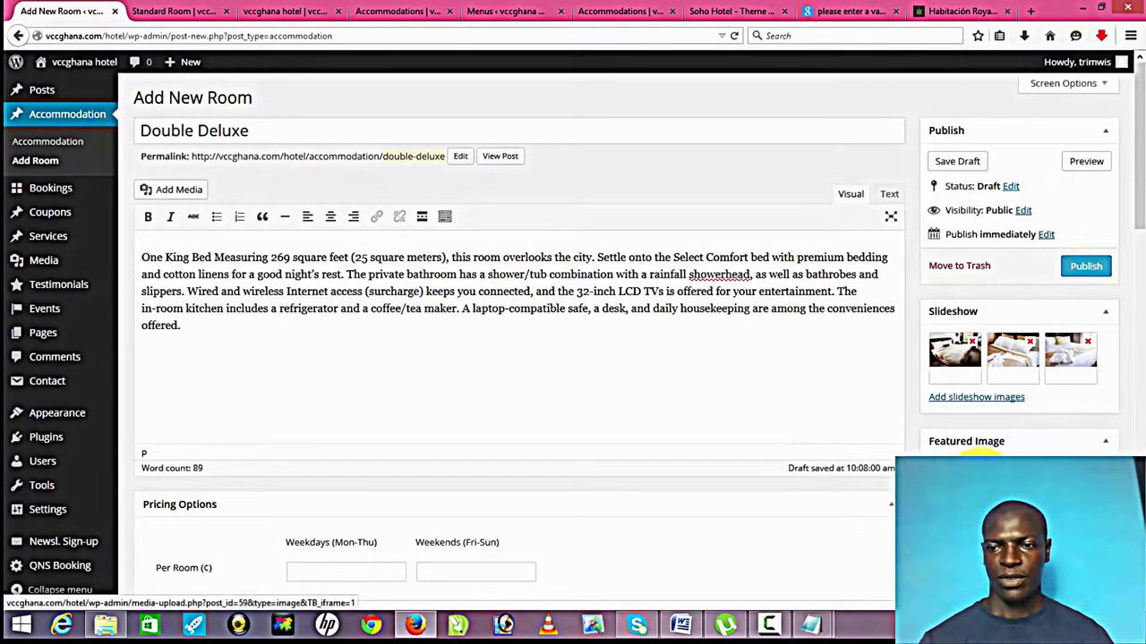
Step: Set slide1.jpg as the featured image and publish the Double Deluxe room
{"action": "left_click", "coordinate": [980, 461]}
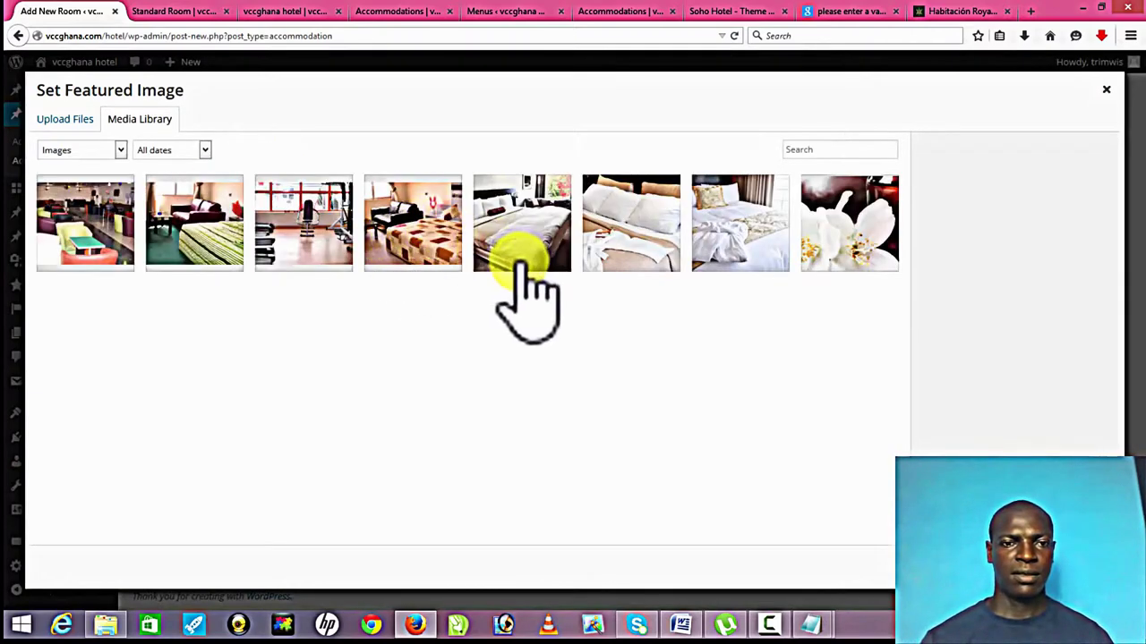
{"action": "left_click", "coordinate": [407, 249]}
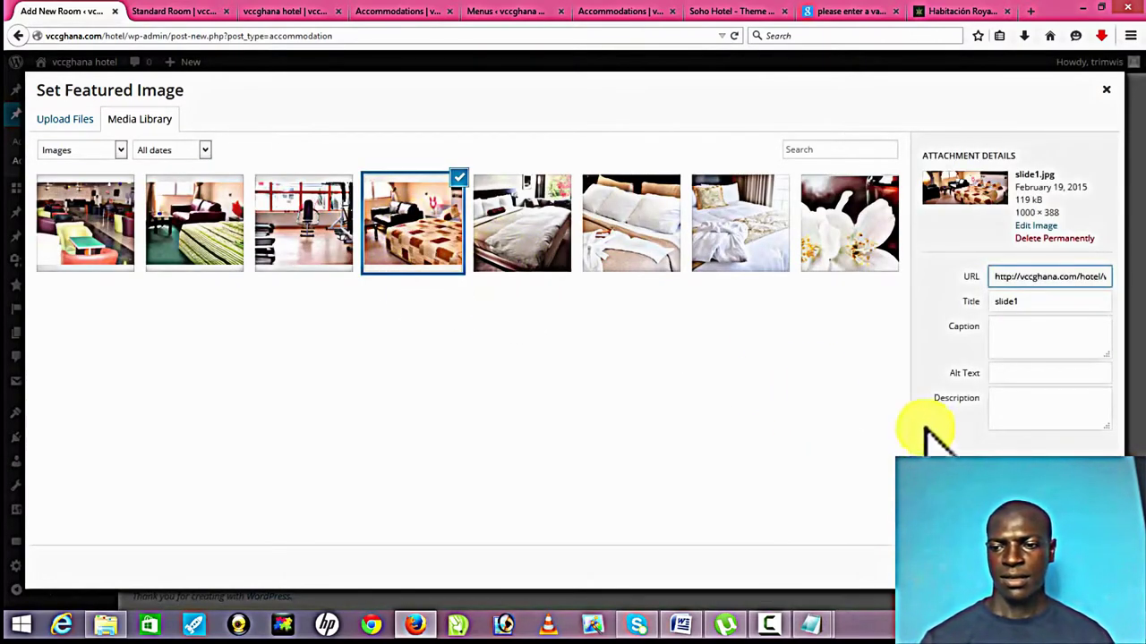
{"action": "left_click", "coordinate": [1065, 569]}
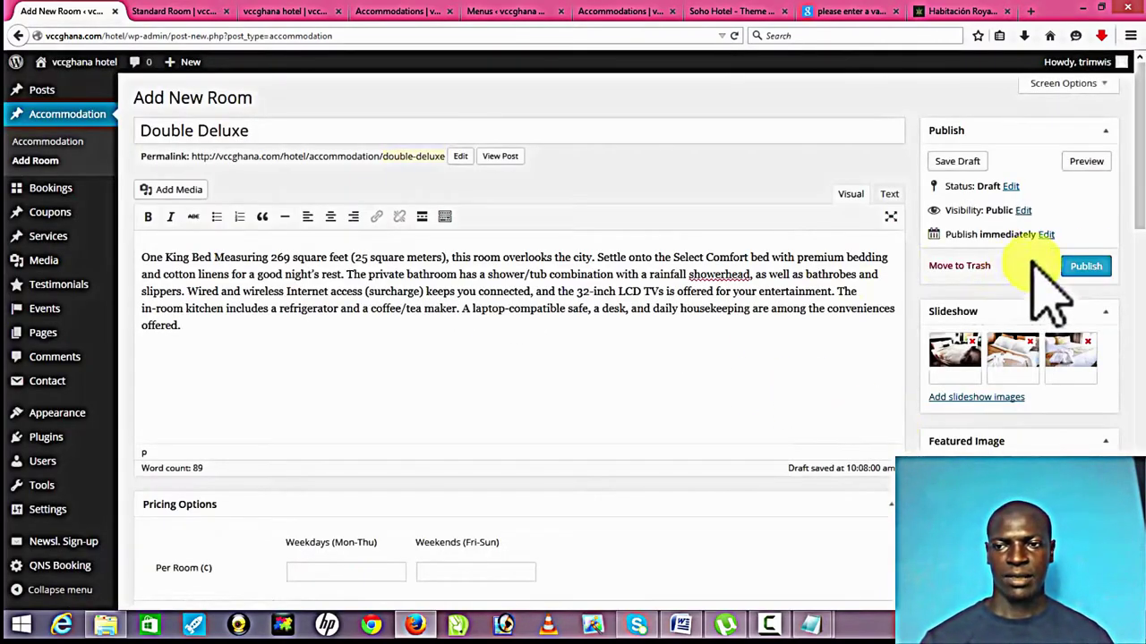
{"action": "left_click", "coordinate": [1090, 266]}
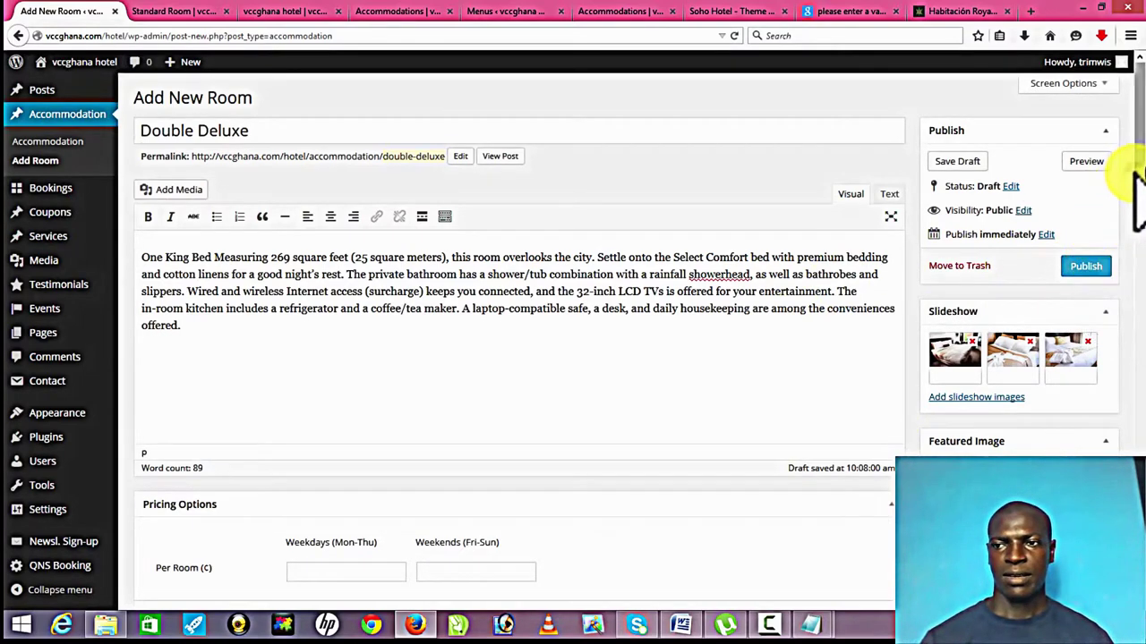
Step: Enter 150 as the weekday and weekend per-room price, then publish and update Double Deluxe
{"action": "left_click_drag", "start_coordinate": [1137, 183], "coordinate": [1130, 313]}
{"action": "left_click", "coordinate": [355, 141]}
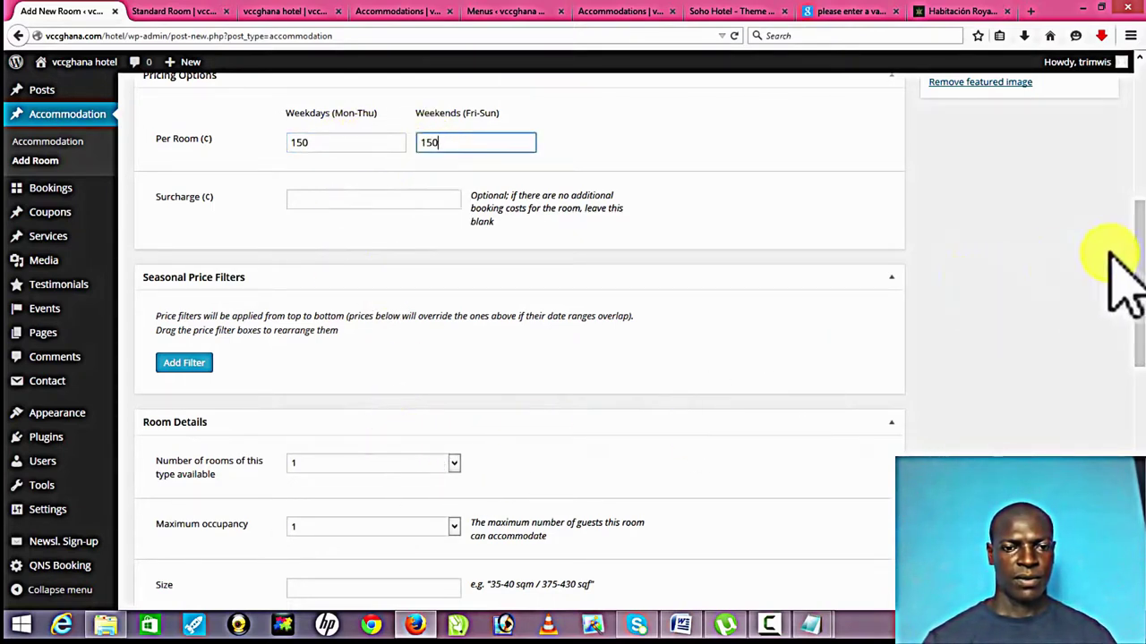
{"action": "left_click_drag", "start_coordinate": [1135, 250], "coordinate": [1129, 376]}
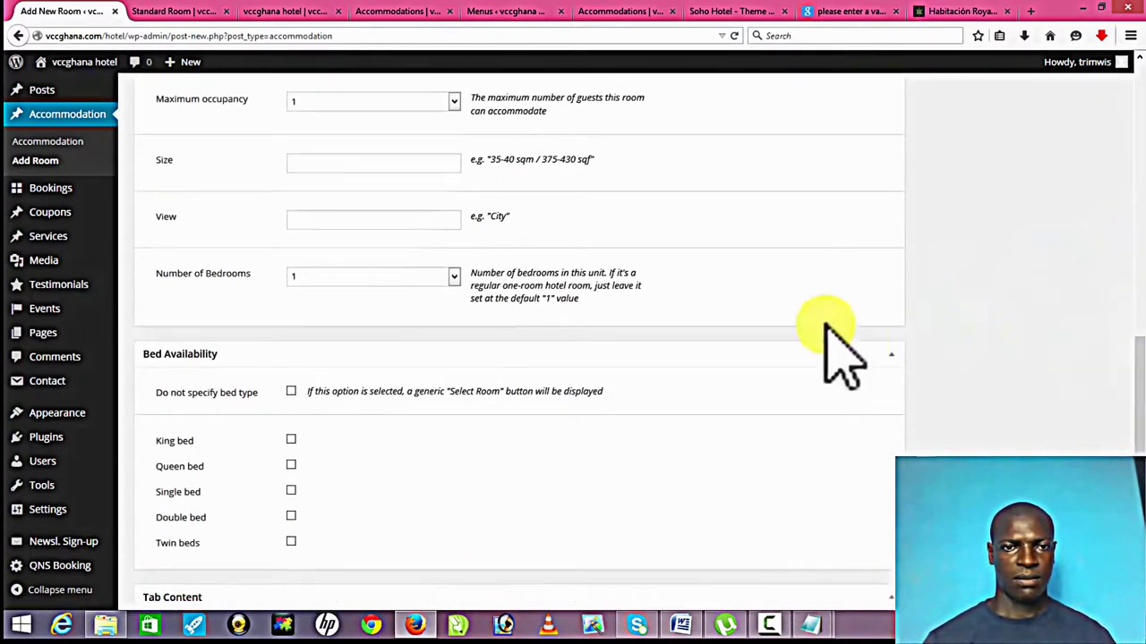
{"action": "left_click_drag", "start_coordinate": [1138, 445], "coordinate": [1125, 167]}
{"action": "left_click", "coordinate": [1087, 266]}
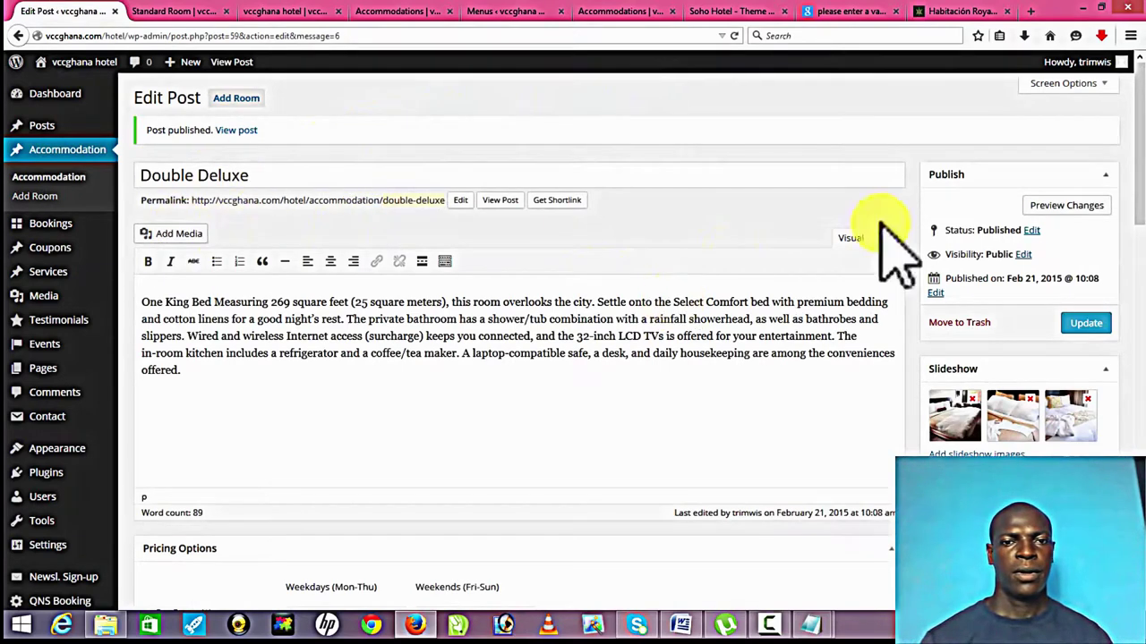
{"action": "left_click_drag", "start_coordinate": [1142, 231], "coordinate": [1141, 183]}
{"action": "left_click", "coordinate": [1087, 324]}
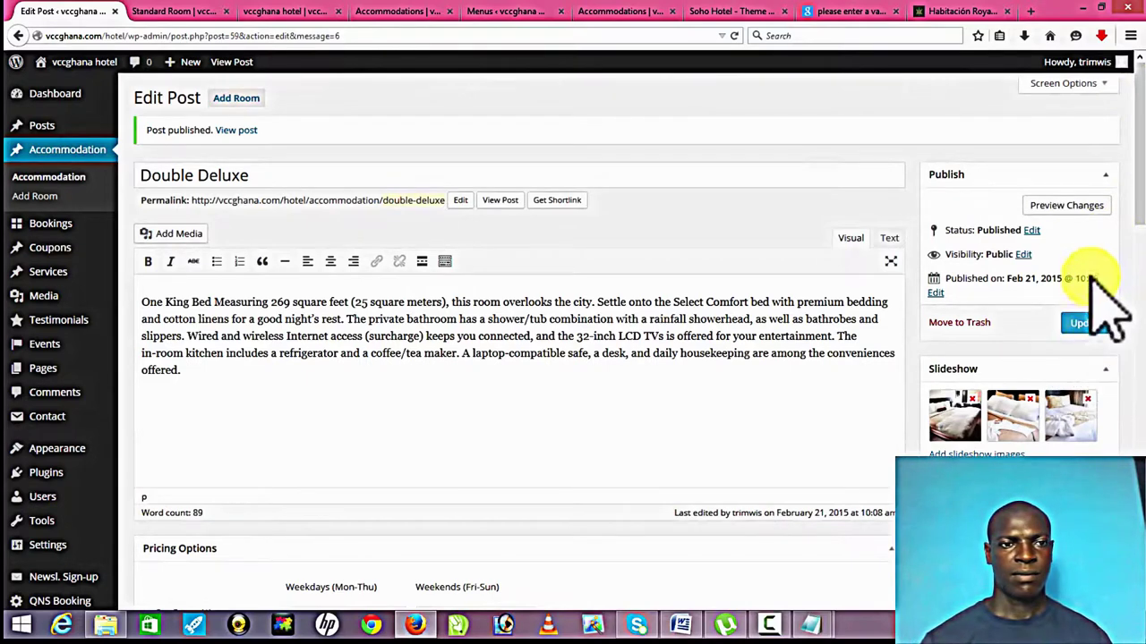
{"action": "left_click_drag", "start_coordinate": [1139, 211], "coordinate": [1135, 135]}
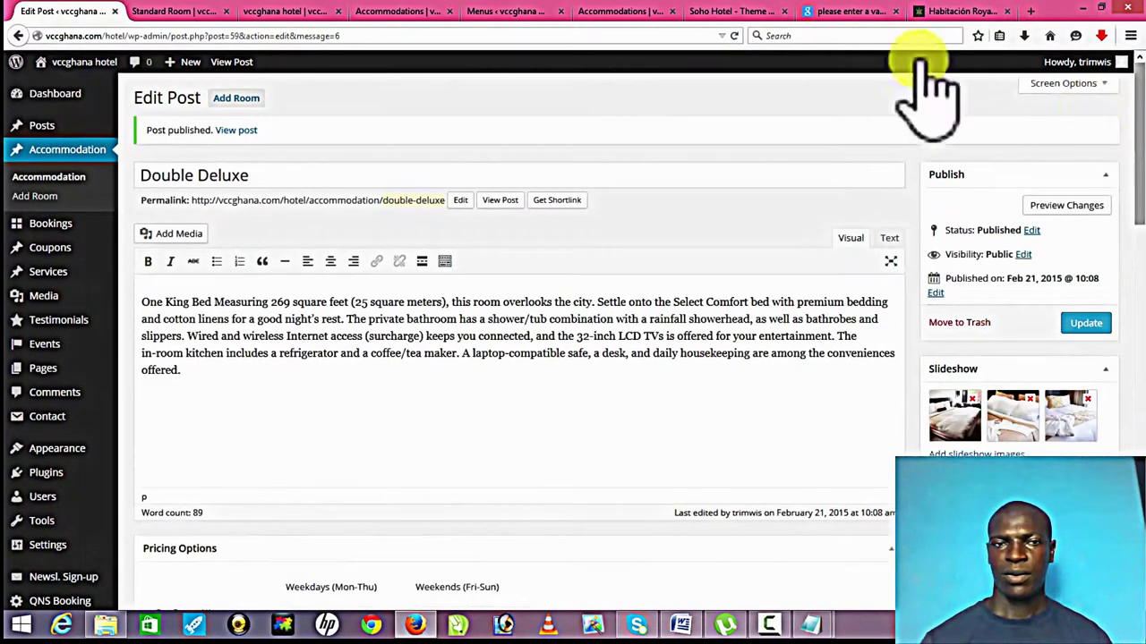
Step: Start a new room titled vip room with the One King Bed description pasted in
{"action": "left_click", "coordinate": [238, 98]}
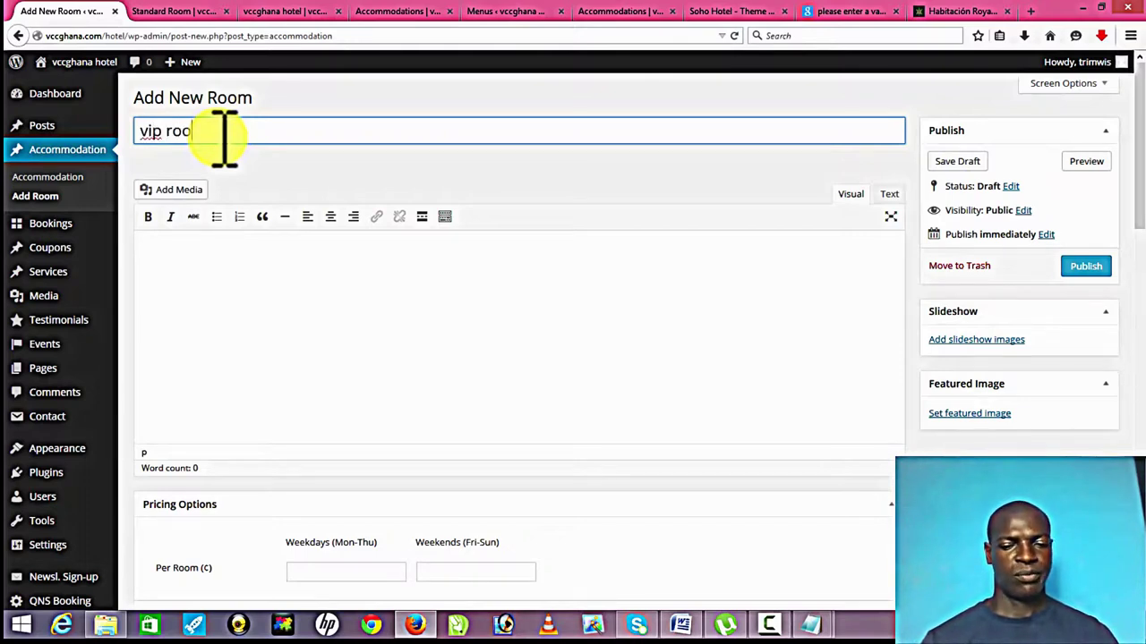
{"action": "left_click", "coordinate": [193, 267]}
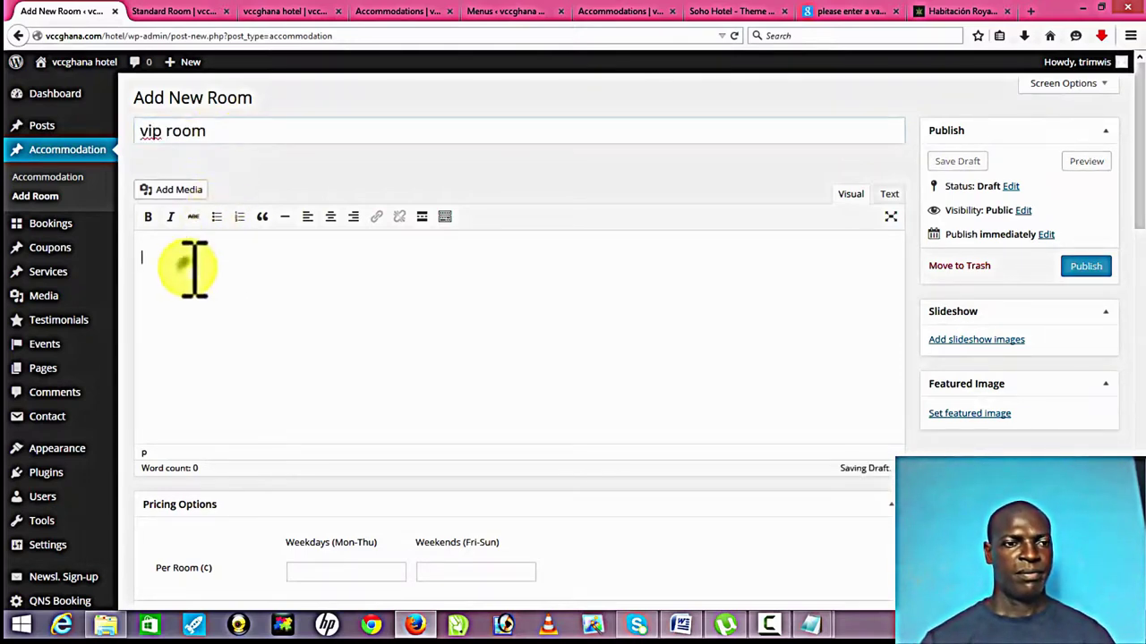
{"action": "type", "text": "One King Bed Measuring 269 square feet (25 square meters), this room overlooks the city. Settle onto the Select Comfort bed with premium bedding and cotton linens for a good night's rest. The private bathroom has a shower/tub combination with a rainfall showerhead, as well as bathrobes and slippers. Wired and wireless Internet access (surcharge) keeps you connected, and the 32-inch LCD TVs is offered for your entertainment. The in-room kitchen includes a refrigerator and a coffee/tea maker. A laptop-compatible safe, a desk, and daily housekeeping are among the conveniences offered."}
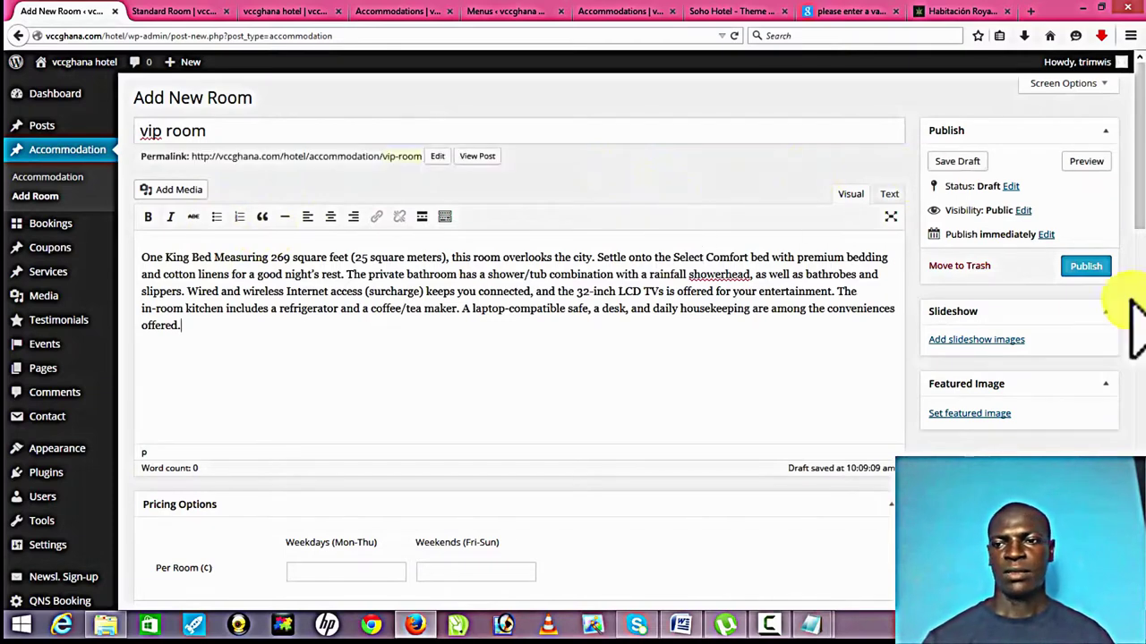
Step: Insert sroom1.jpg, sroom2.jpg and sroom3.jpg into the vip room slideshow
{"action": "left_click", "coordinate": [974, 340]}
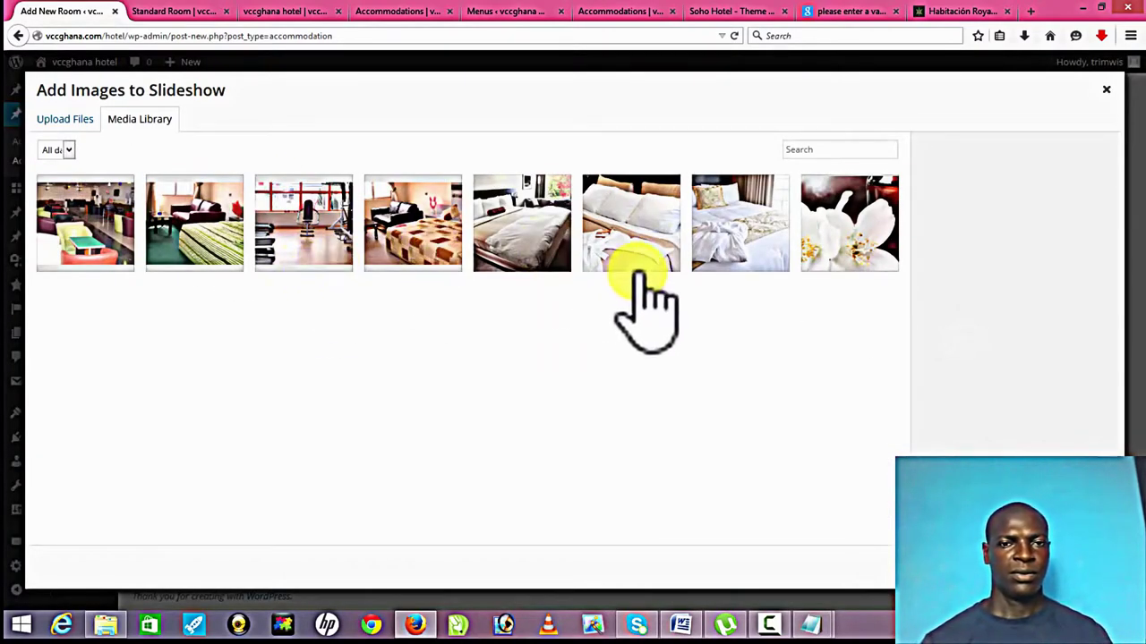
{"action": "left_click", "coordinate": [743, 228]}
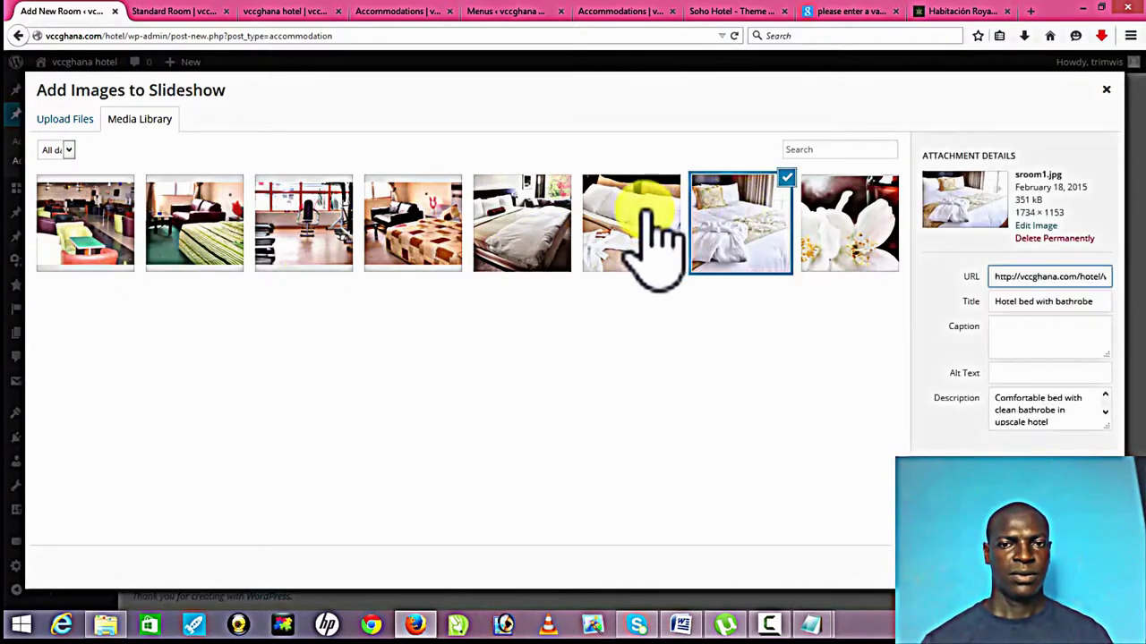
{"action": "left_click", "coordinate": [640, 237]}
{"action": "left_click", "coordinate": [537, 215]}
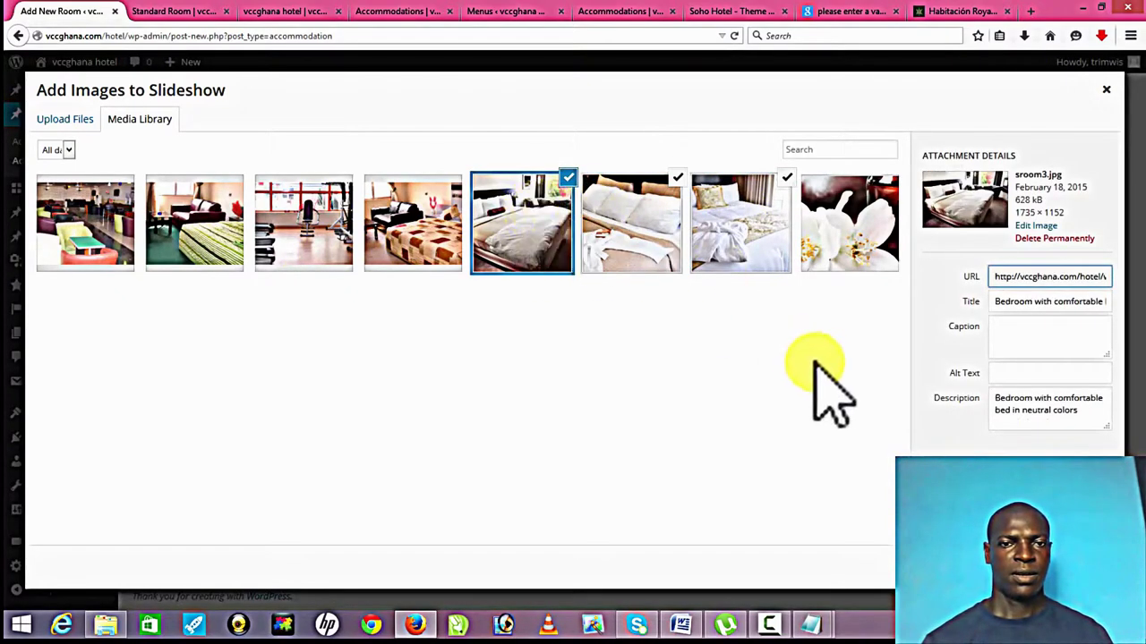
{"action": "left_click", "coordinate": [1029, 569]}
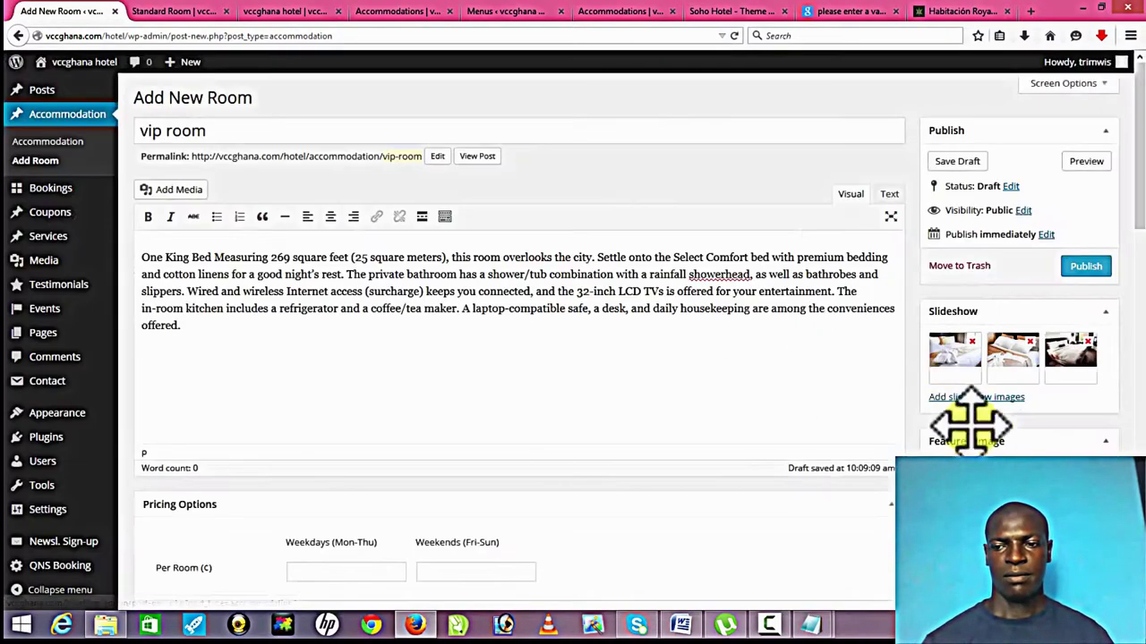
Step: Set slide1.jpg as the vip room's featured image
{"action": "left_click", "coordinate": [971, 458]}
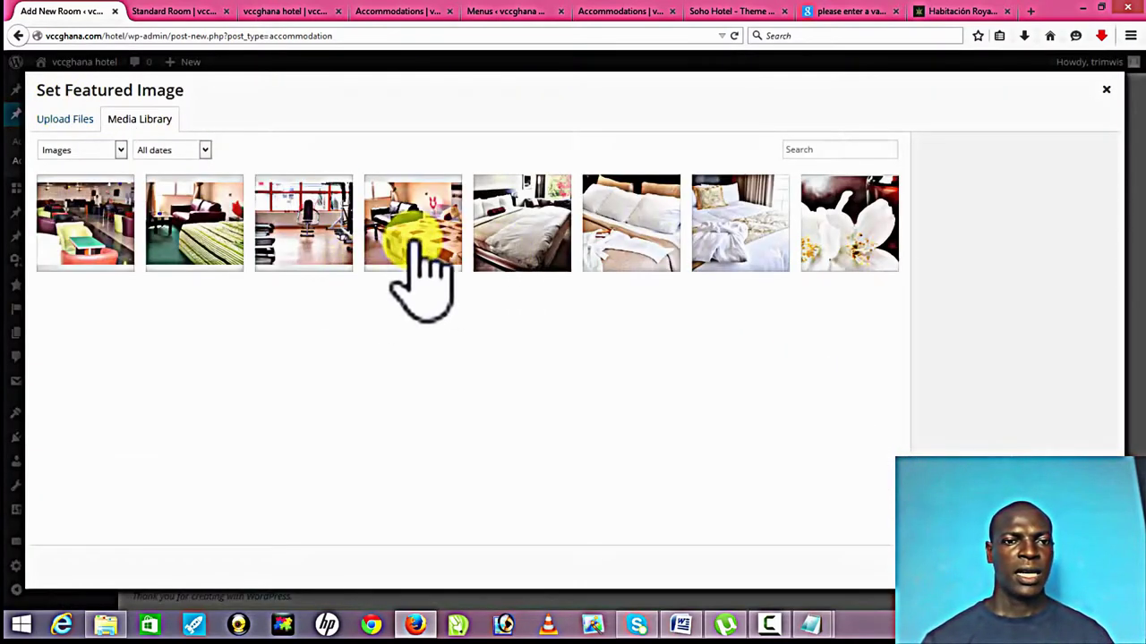
{"action": "left_click", "coordinate": [407, 237]}
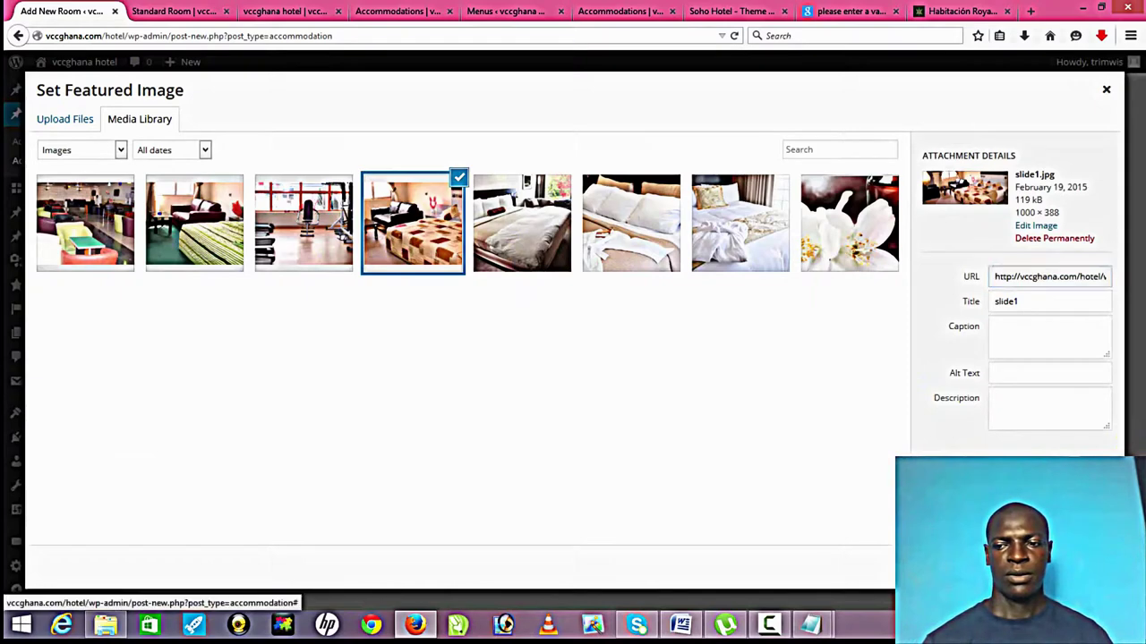
{"action": "left_click", "coordinate": [1065, 568]}
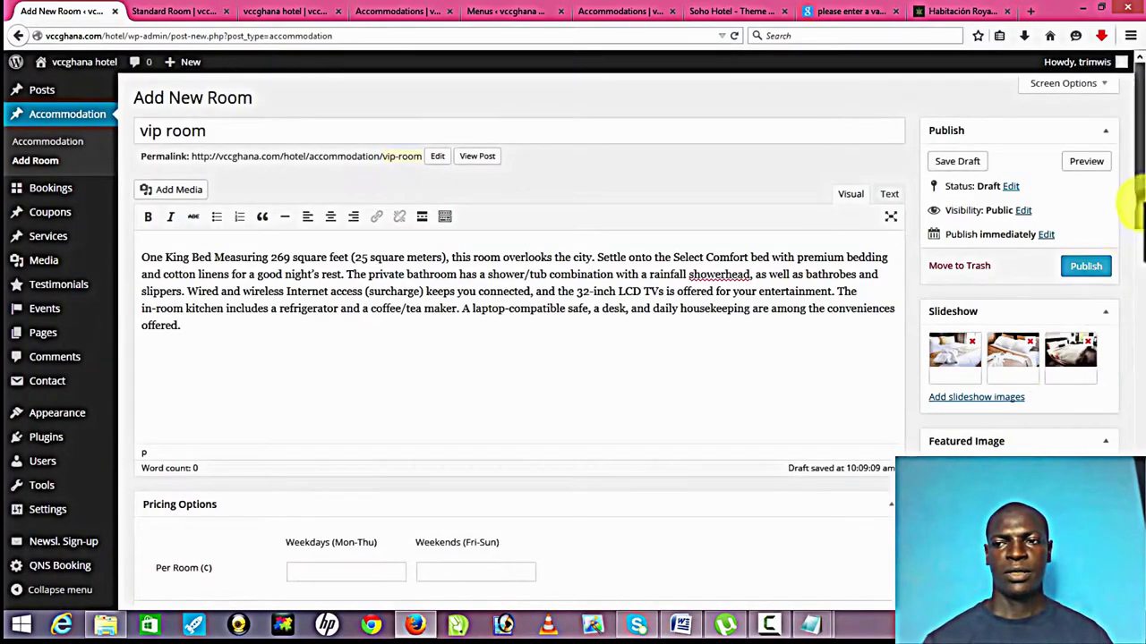
Step: Enter 200 as the vip room's weekend per-room price
{"action": "left_click_drag", "start_coordinate": [1137, 206], "coordinate": [1136, 320]}
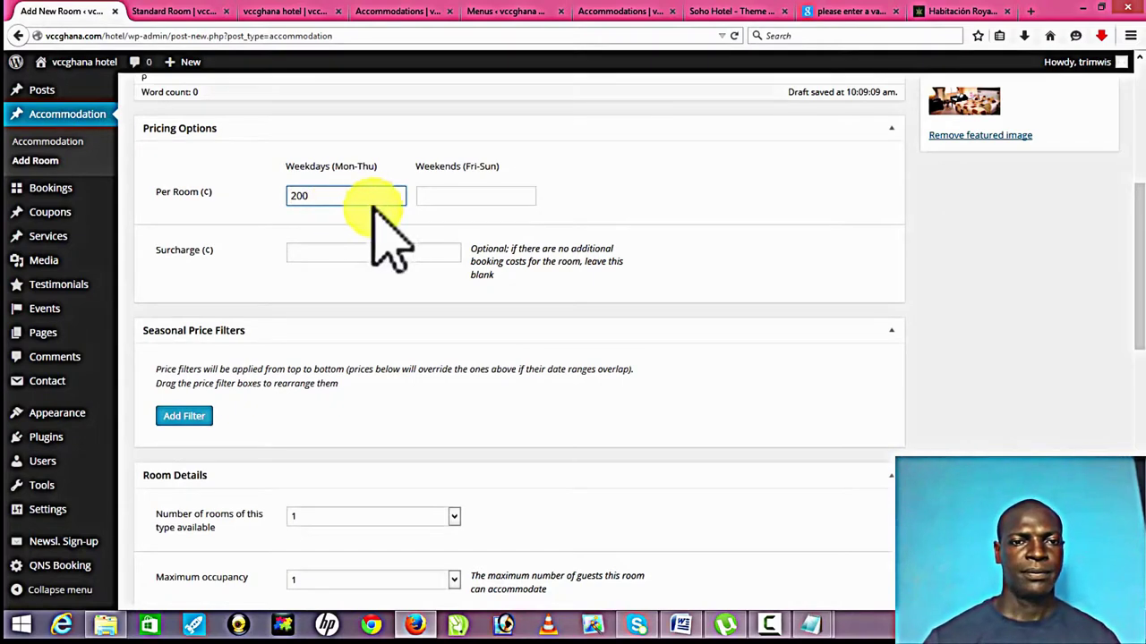
{"action": "left_click", "coordinate": [436, 199]}
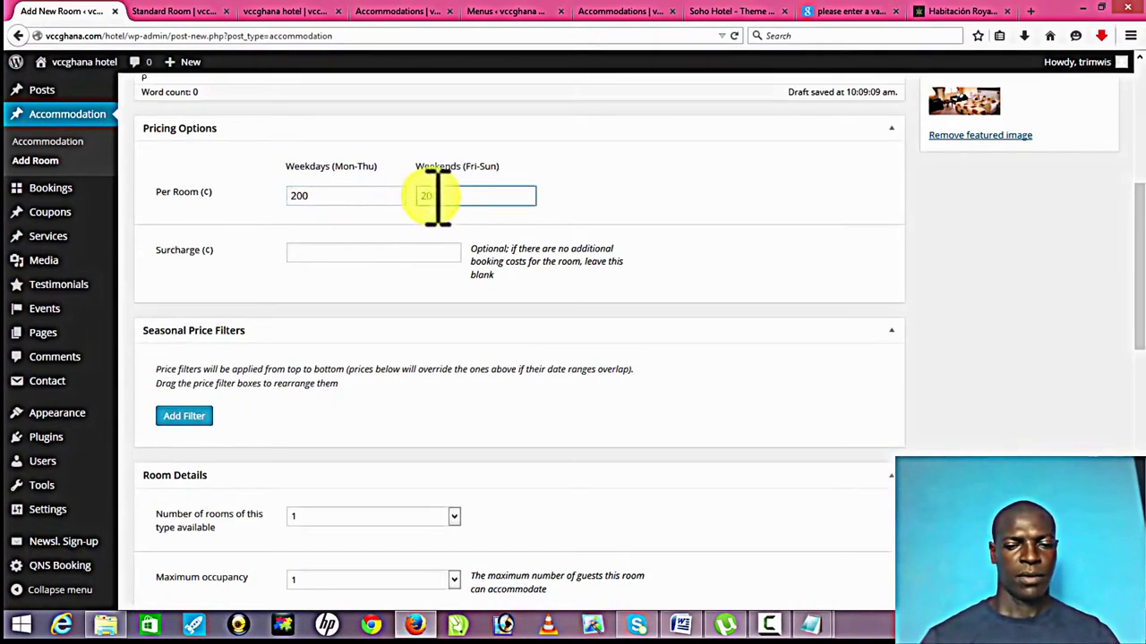
{"action": "type", "text": "200"}
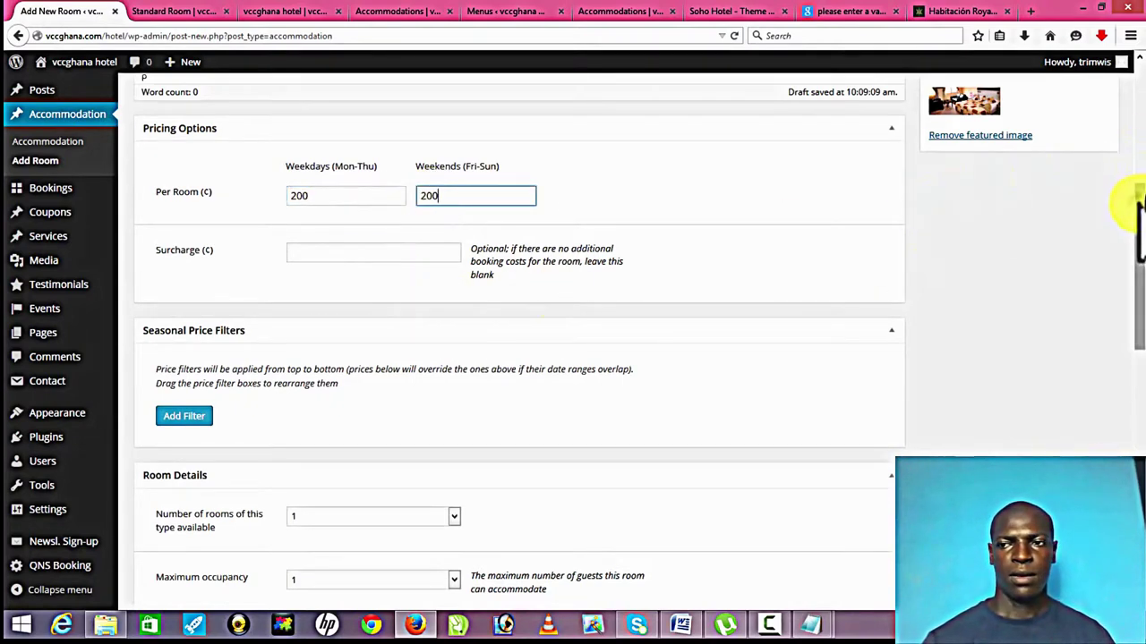
Step: Set maximum occupancy to 6 and rooms of this type to 3
{"action": "left_click_drag", "start_coordinate": [1139, 204], "coordinate": [1137, 345]}
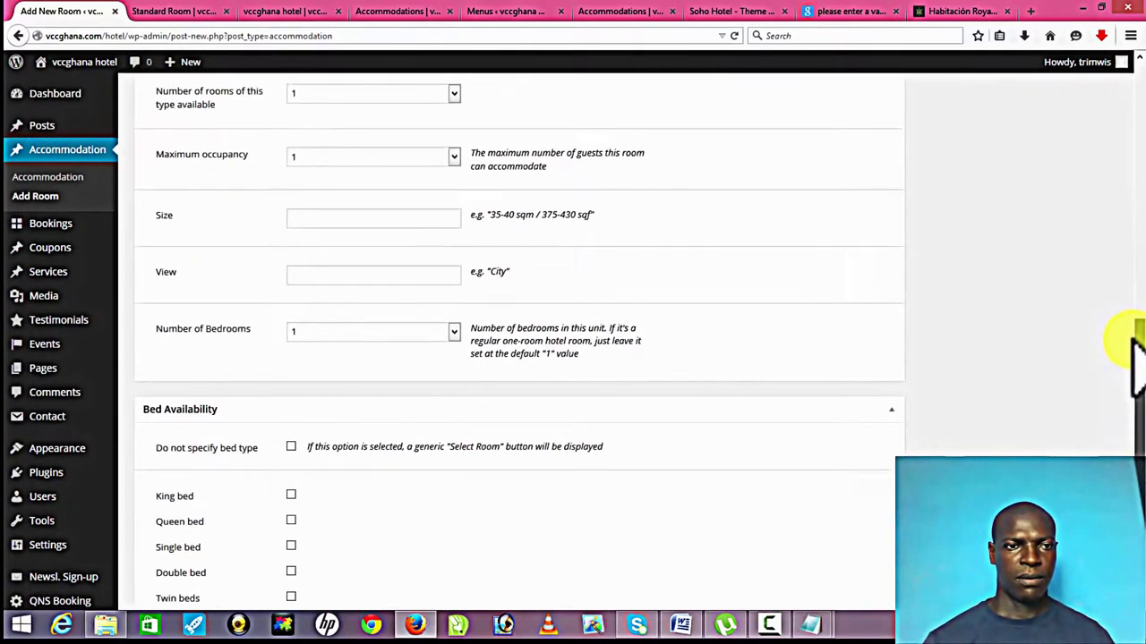
{"action": "left_click", "coordinate": [454, 157]}
{"action": "left_click", "coordinate": [382, 224]}
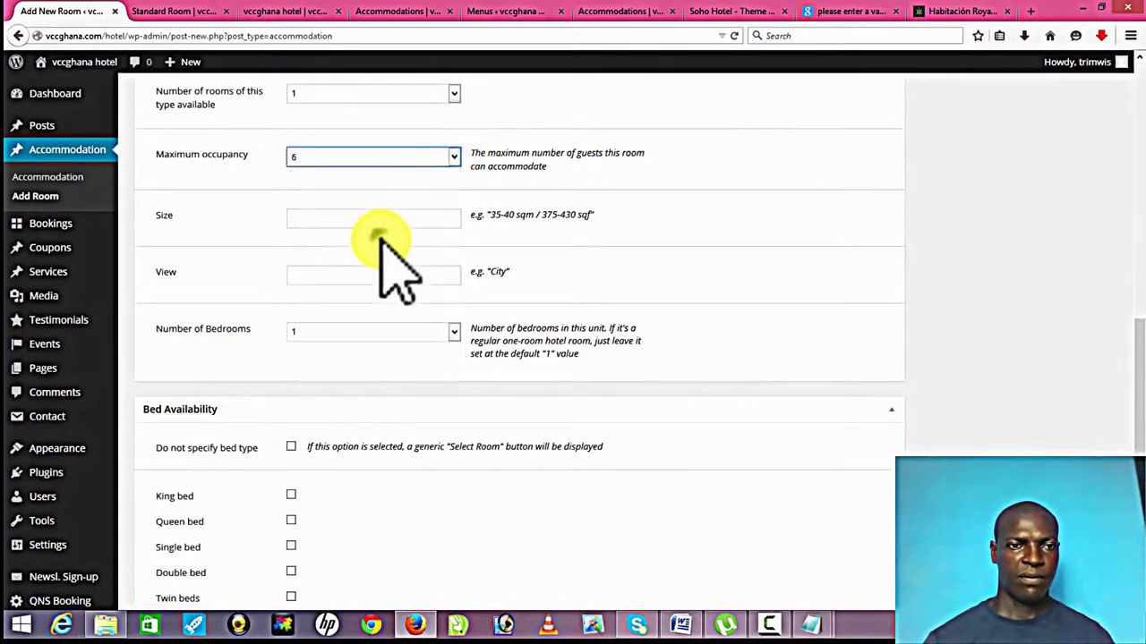
{"action": "left_click", "coordinate": [422, 93]}
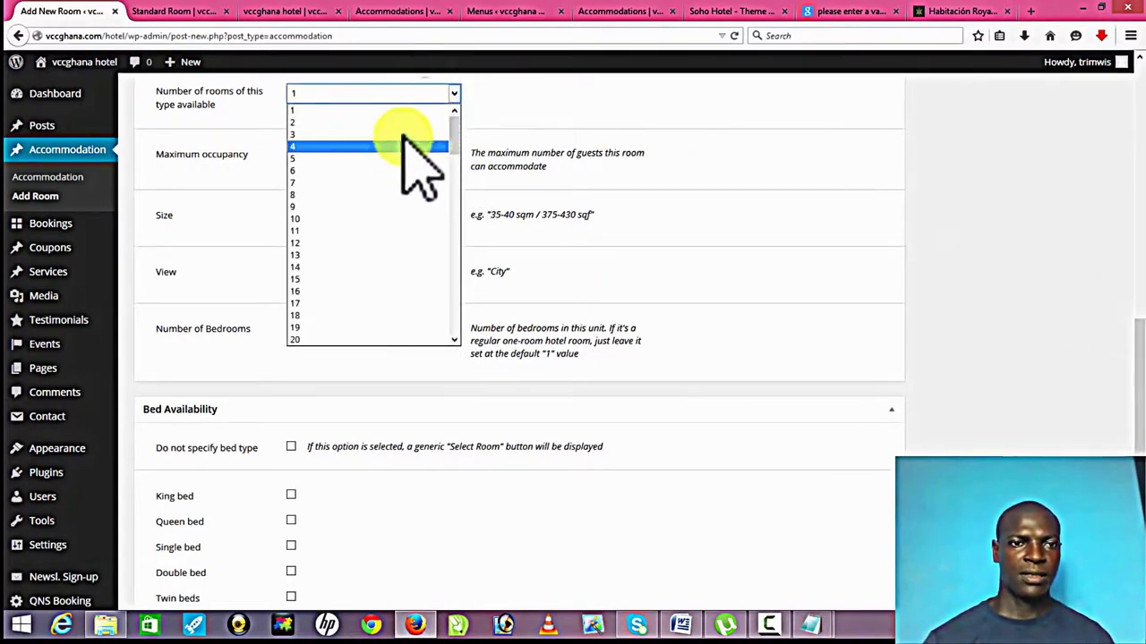
{"action": "left_click", "coordinate": [407, 134]}
{"action": "scroll", "coordinate": [1138, 384], "scroll_direction": "down", "scroll_amount": 8}
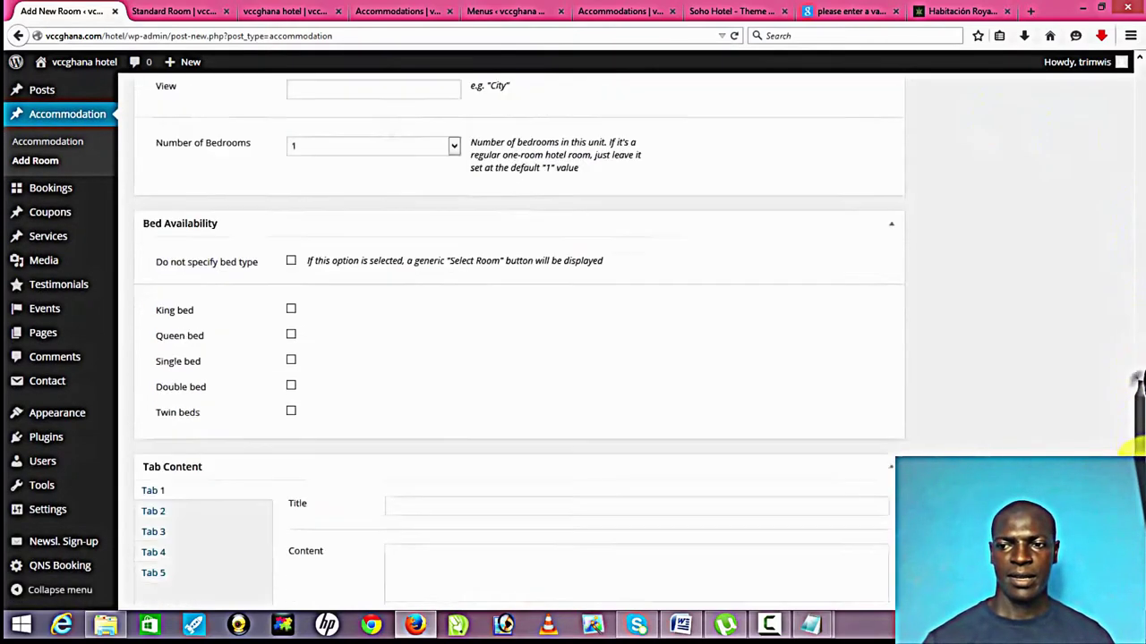
{"action": "left_click_drag", "start_coordinate": [1128, 383], "coordinate": [1136, 179]}
{"action": "left_click", "coordinate": [1135, 136]}
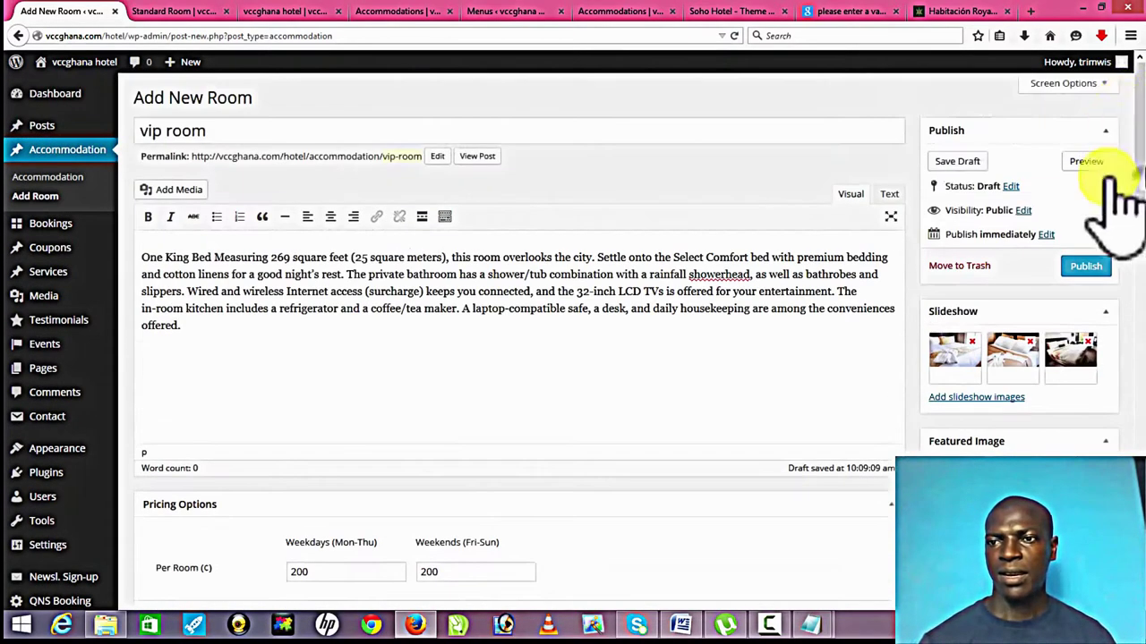
Step: Publish the vip room, then load the hotel home page via the site logo
{"action": "left_click", "coordinate": [1086, 266]}
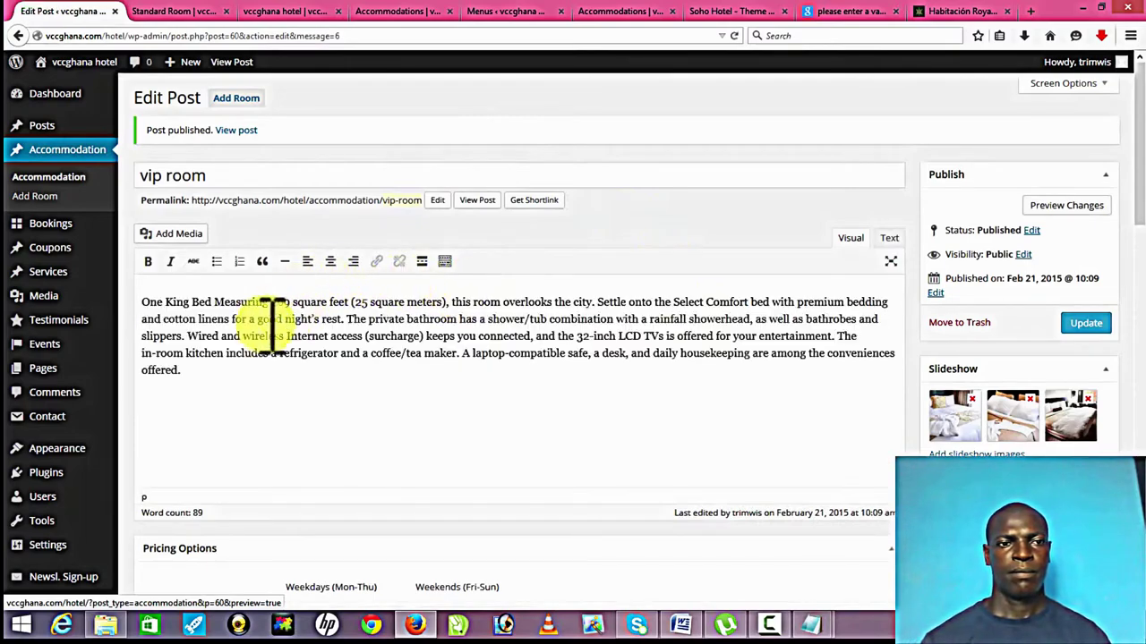
{"action": "left_click_drag", "start_coordinate": [1135, 186], "coordinate": [1137, 141]}
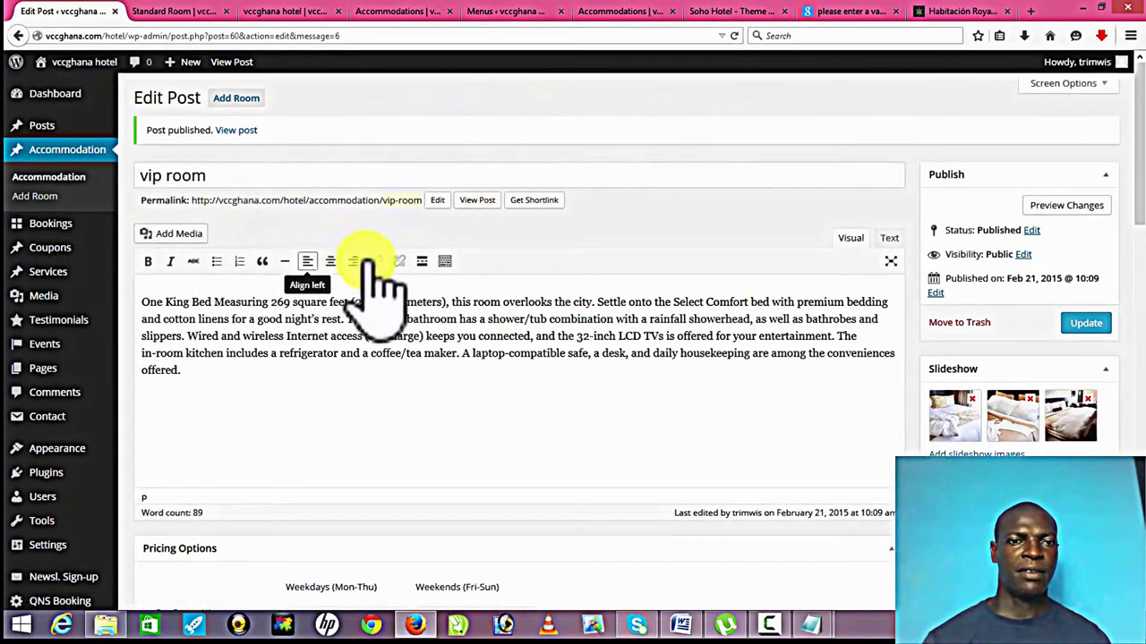
{"action": "mouse_move", "coordinate": [72, 455]}
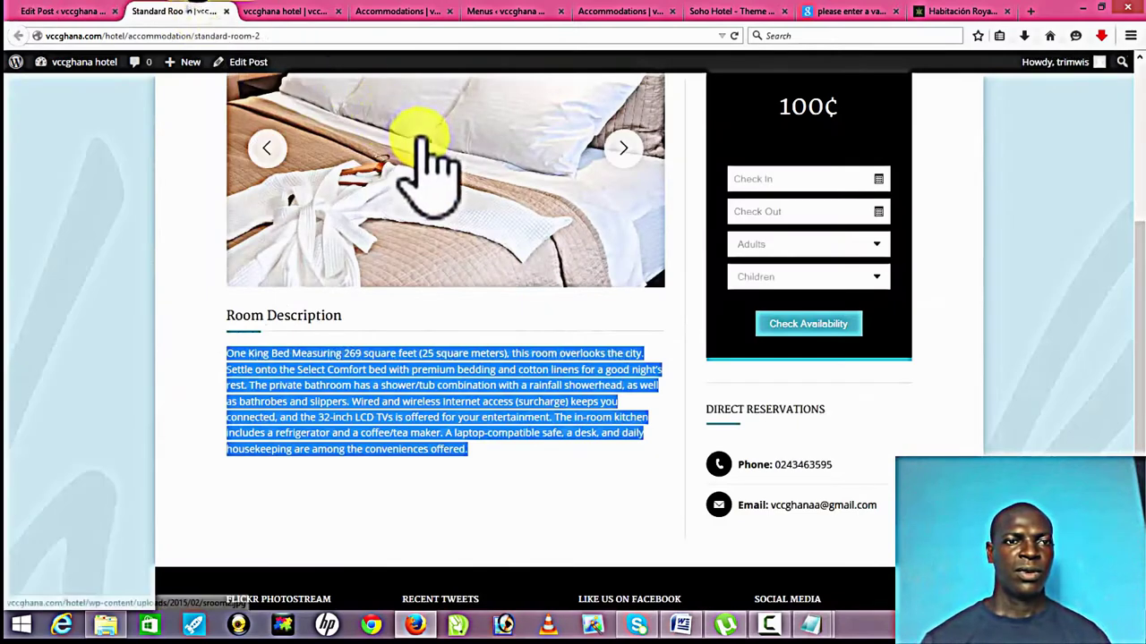
{"action": "left_click_drag", "start_coordinate": [1130, 249], "coordinate": [1125, 102]}
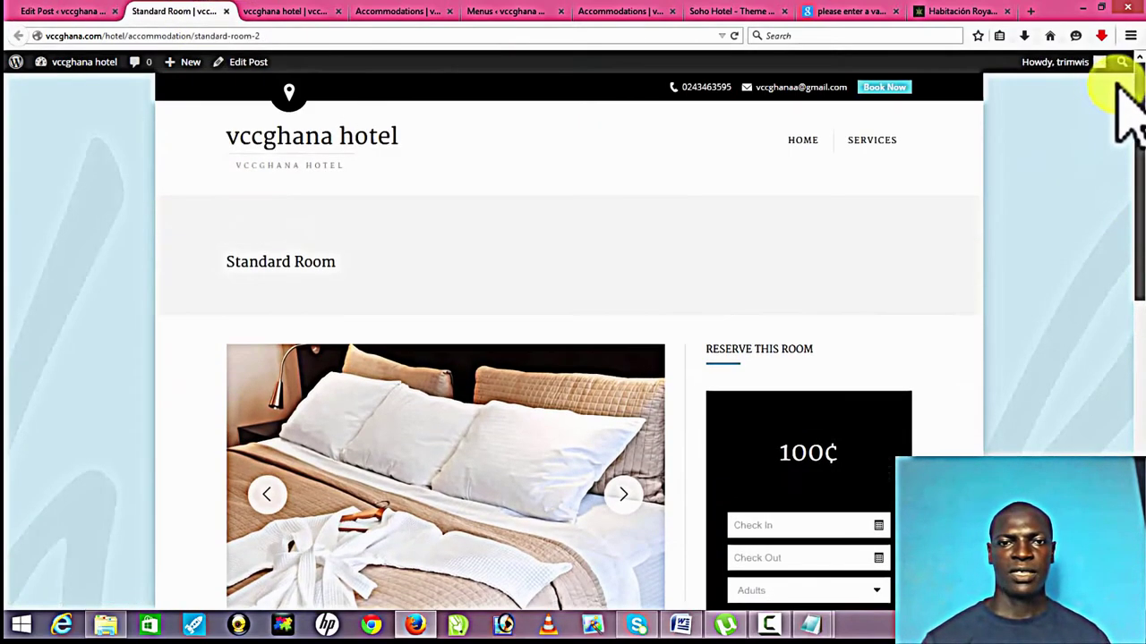
{"action": "left_click", "coordinate": [358, 152]}
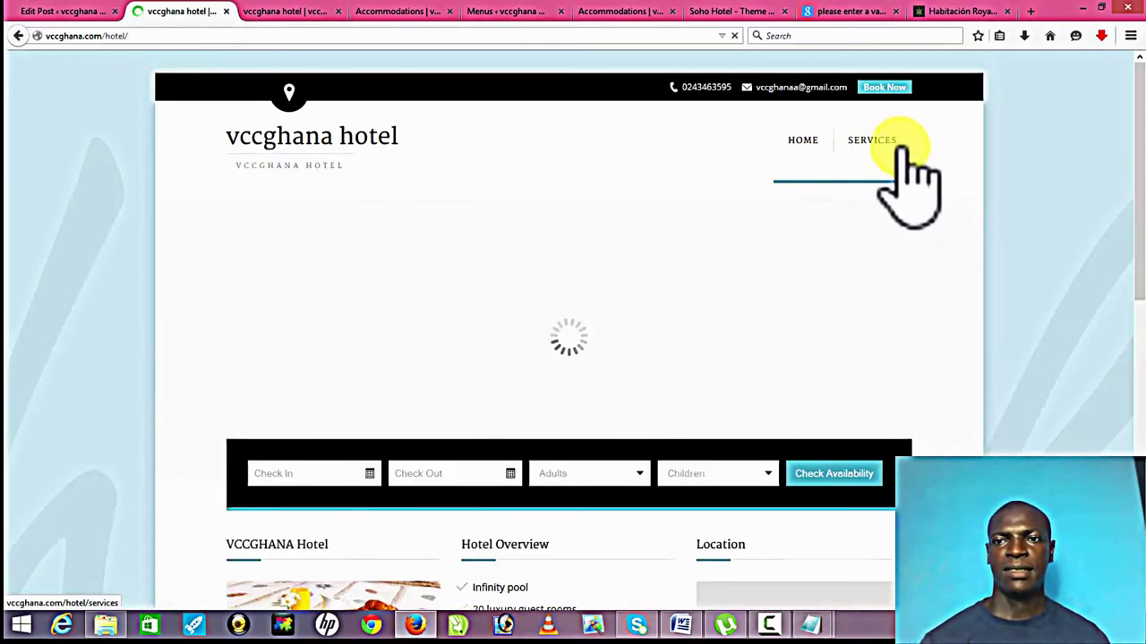
Step: In Appearance > Menus, add the Accommodations and Contact Us pages to the footer menu
{"action": "mouse_move", "coordinate": [85, 62]}
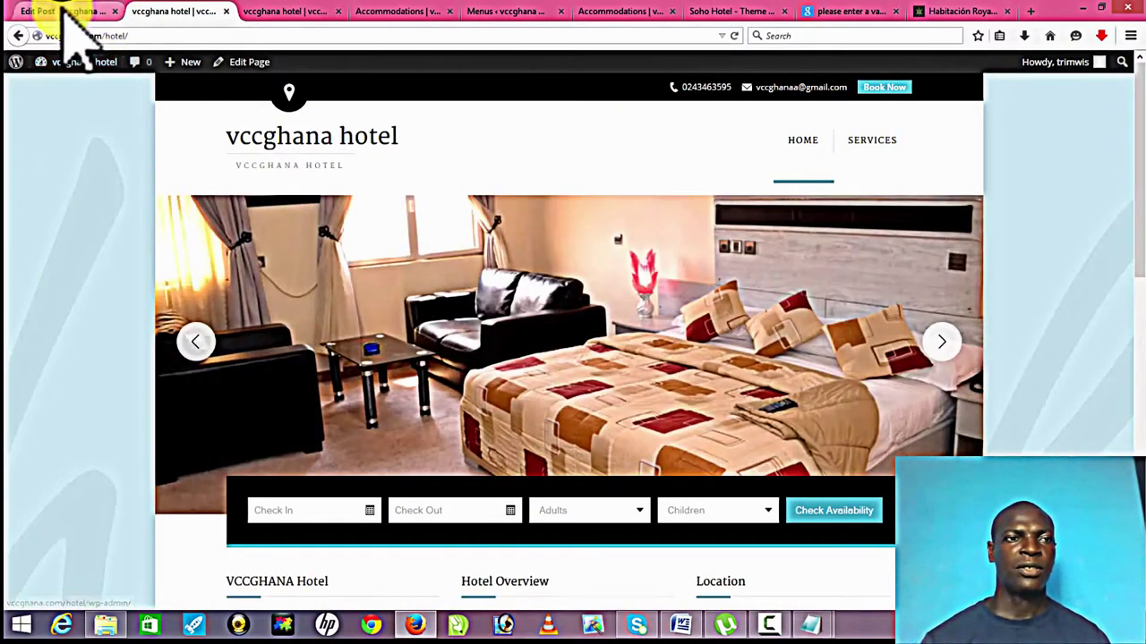
{"action": "left_click", "coordinate": [63, 12]}
{"action": "mouse_move", "coordinate": [55, 297]}
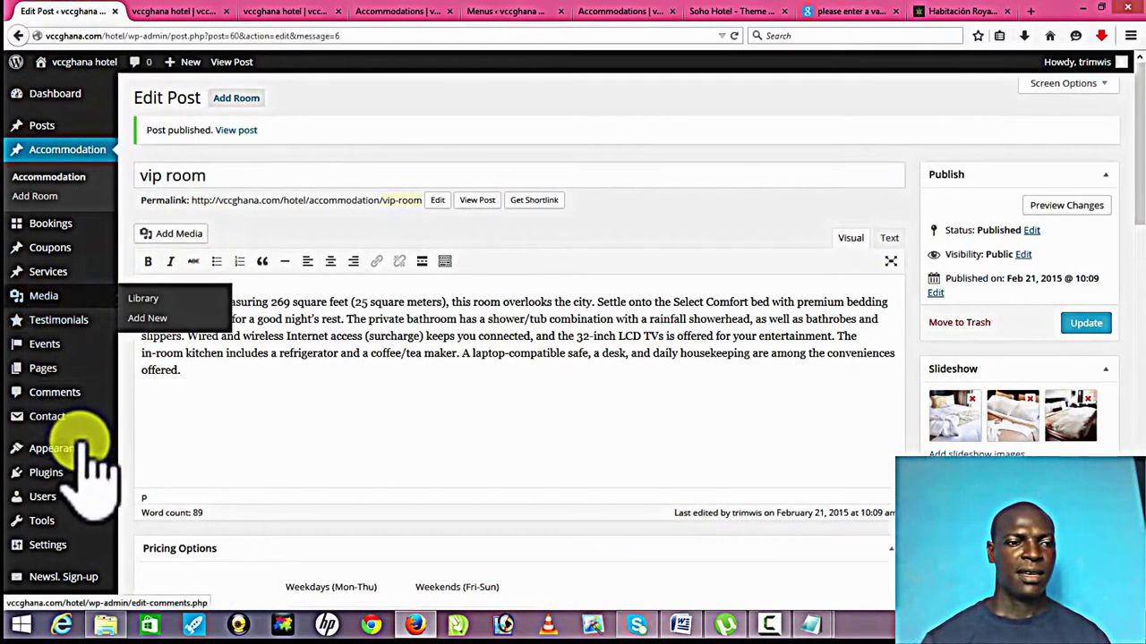
{"action": "mouse_move", "coordinate": [62, 452]}
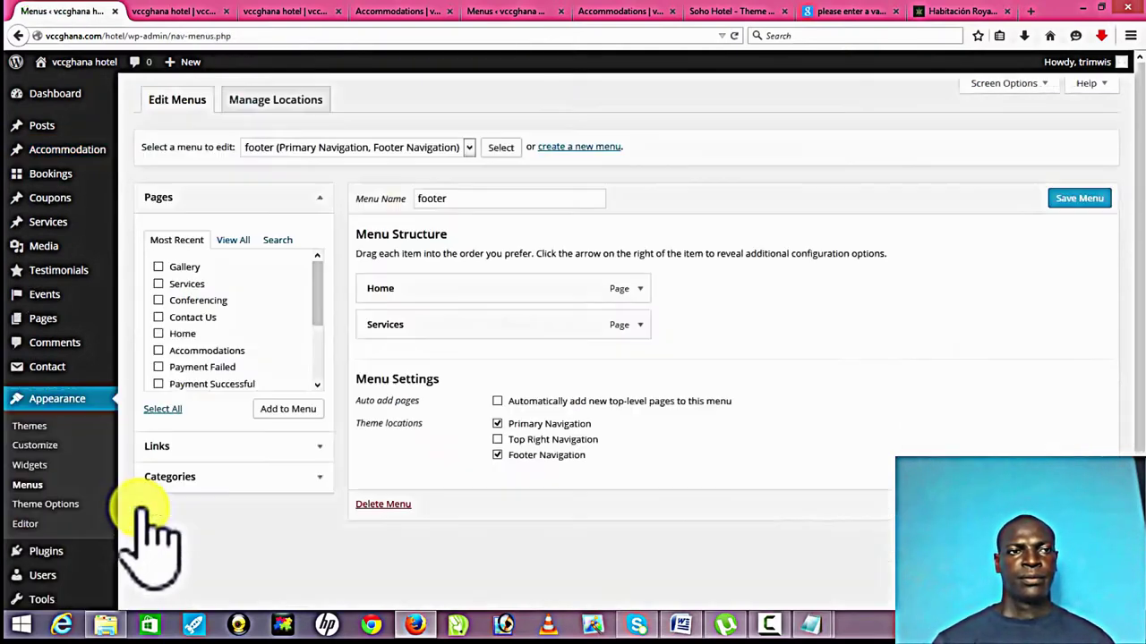
{"action": "left_click", "coordinate": [158, 350]}
{"action": "left_click", "coordinate": [289, 408]}
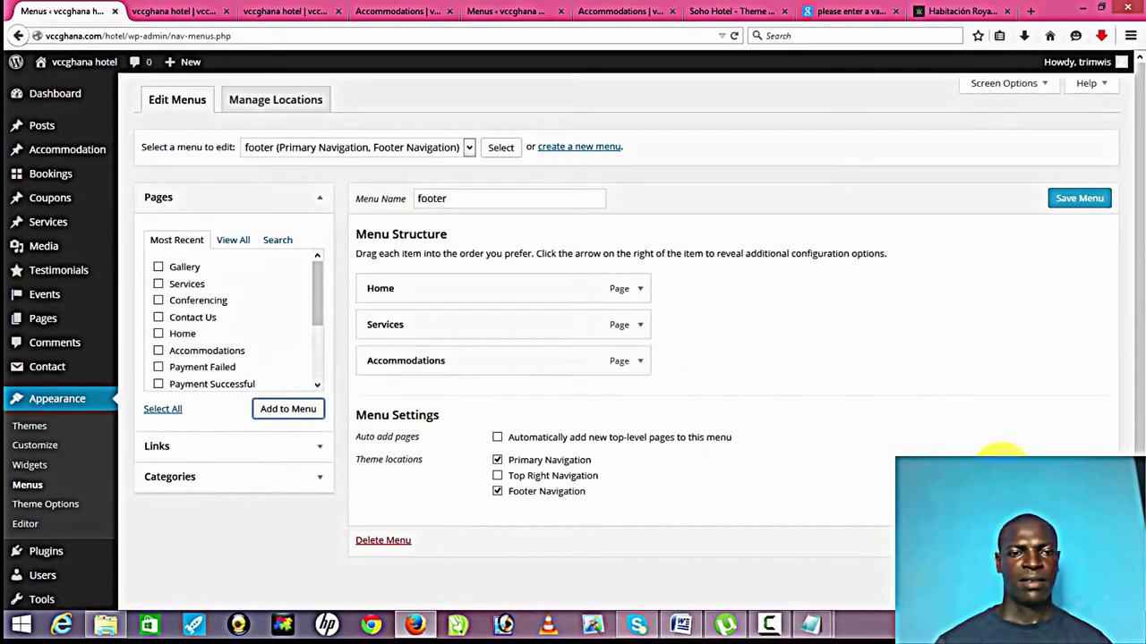
{"action": "scroll", "coordinate": [1132, 365], "scroll_direction": "down", "scroll_amount": 1}
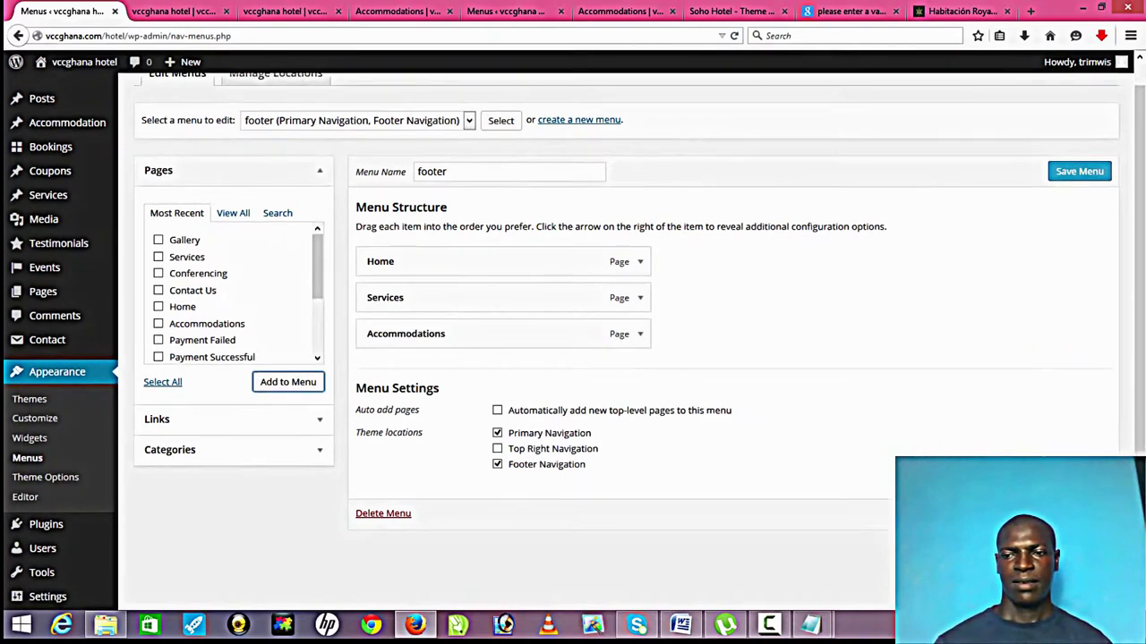
{"action": "left_click", "coordinate": [159, 290]}
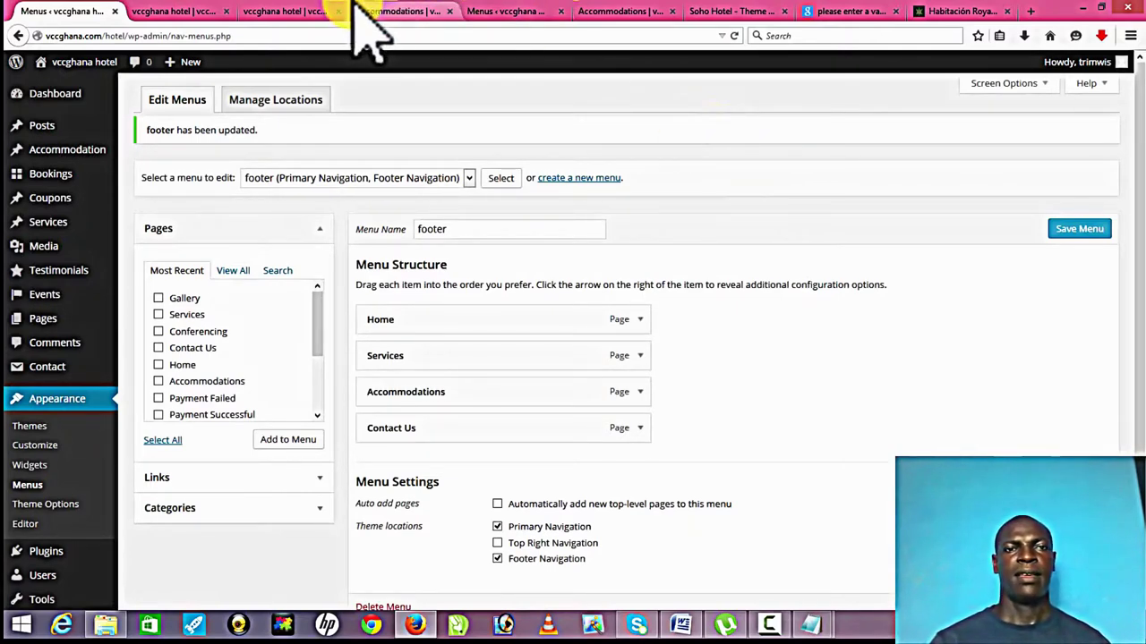
{"action": "left_click", "coordinate": [188, 11]}
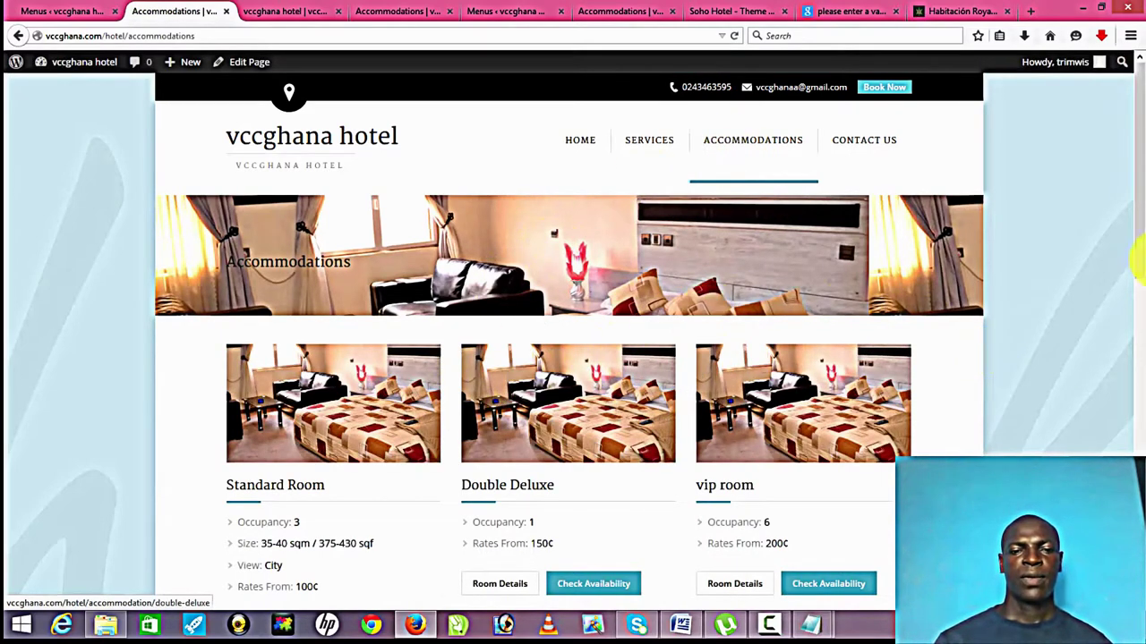
Step: Scroll through the Accommodations page to review the Standard Room, Double Deluxe and vip room listings
{"action": "left_click_drag", "start_coordinate": [1137, 190], "coordinate": [1137, 268]}
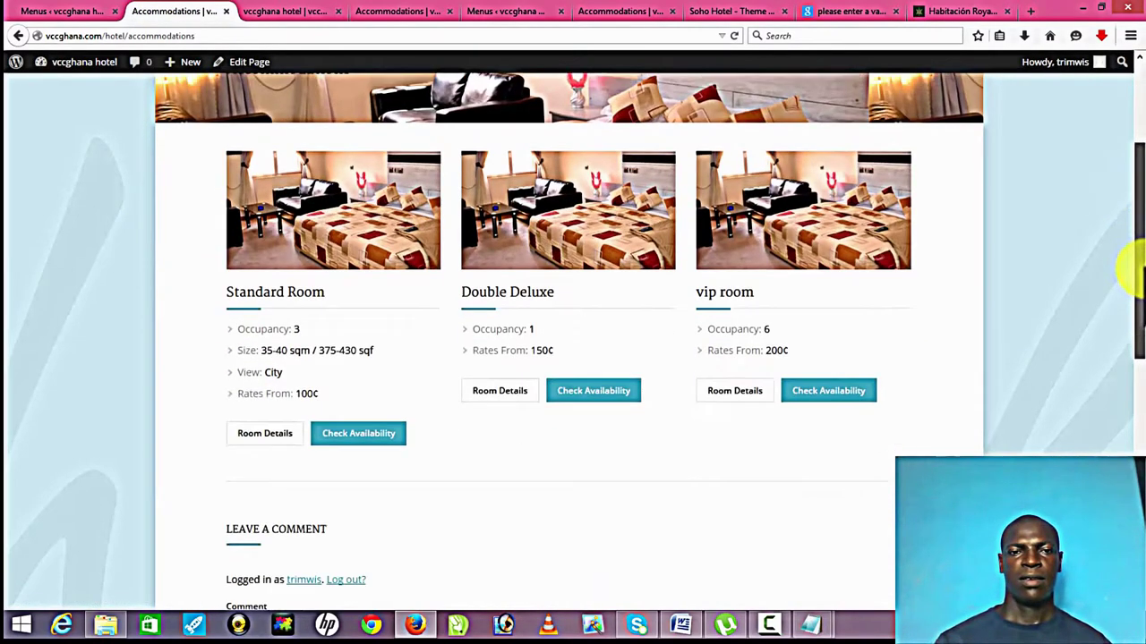
{"action": "scroll", "coordinate": [1133, 223], "scroll_direction": "down", "scroll_amount": 1}
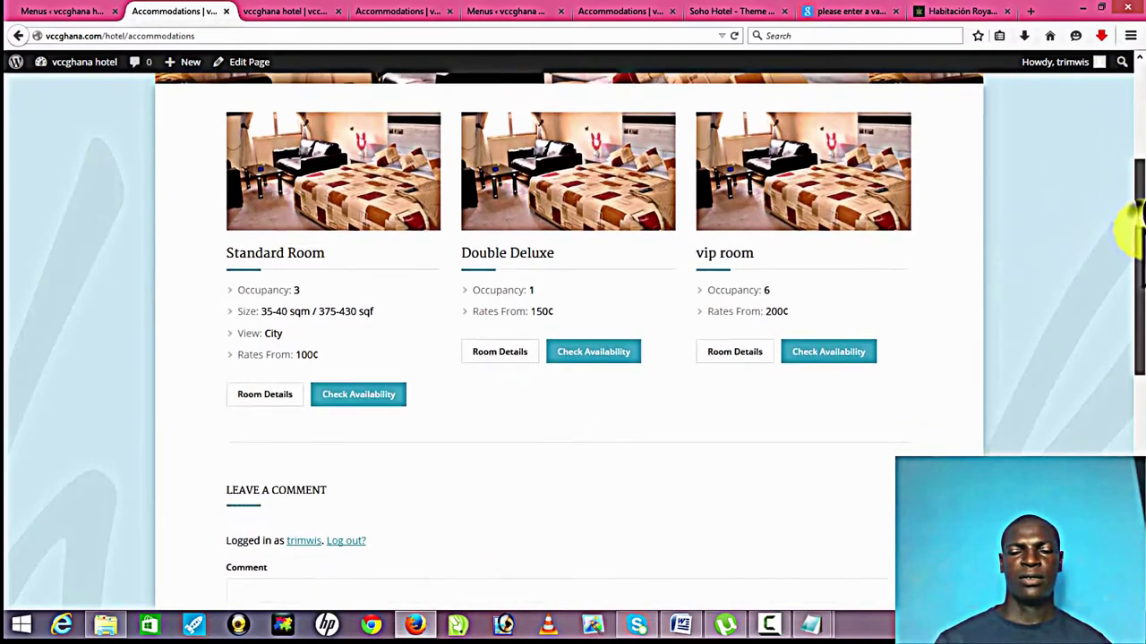
{"action": "scroll", "coordinate": [806, 278], "scroll_direction": "up", "scroll_amount": 1}
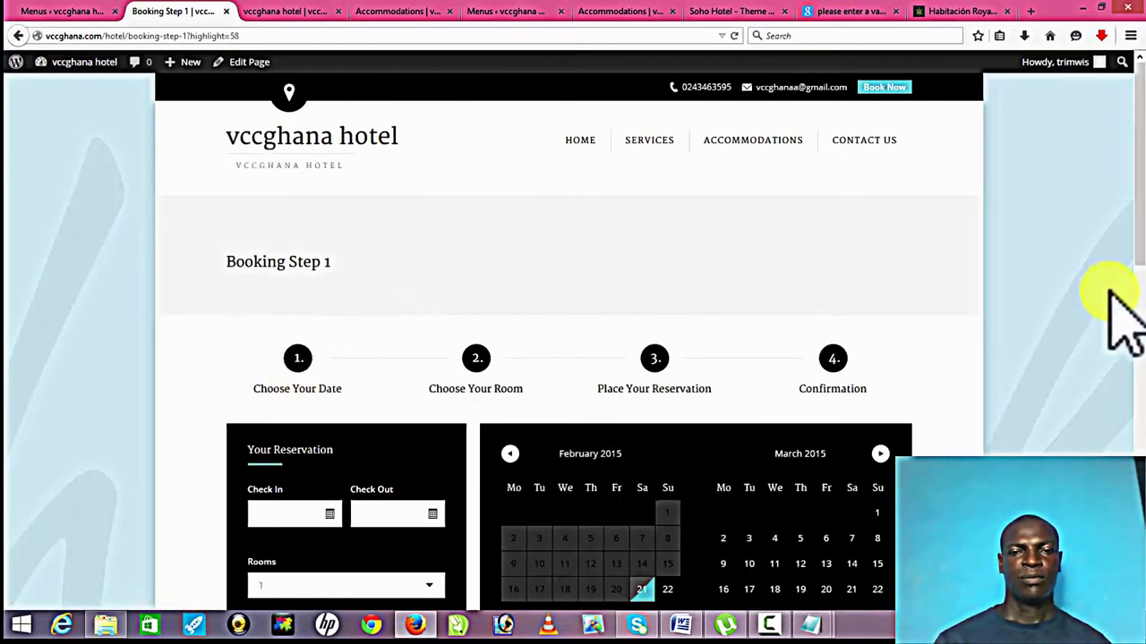
Step: Pick 21 February 2015 as check-in and 22 February as check-out on the booking calendar
{"action": "left_click_drag", "start_coordinate": [1139, 163], "coordinate": [1129, 247]}
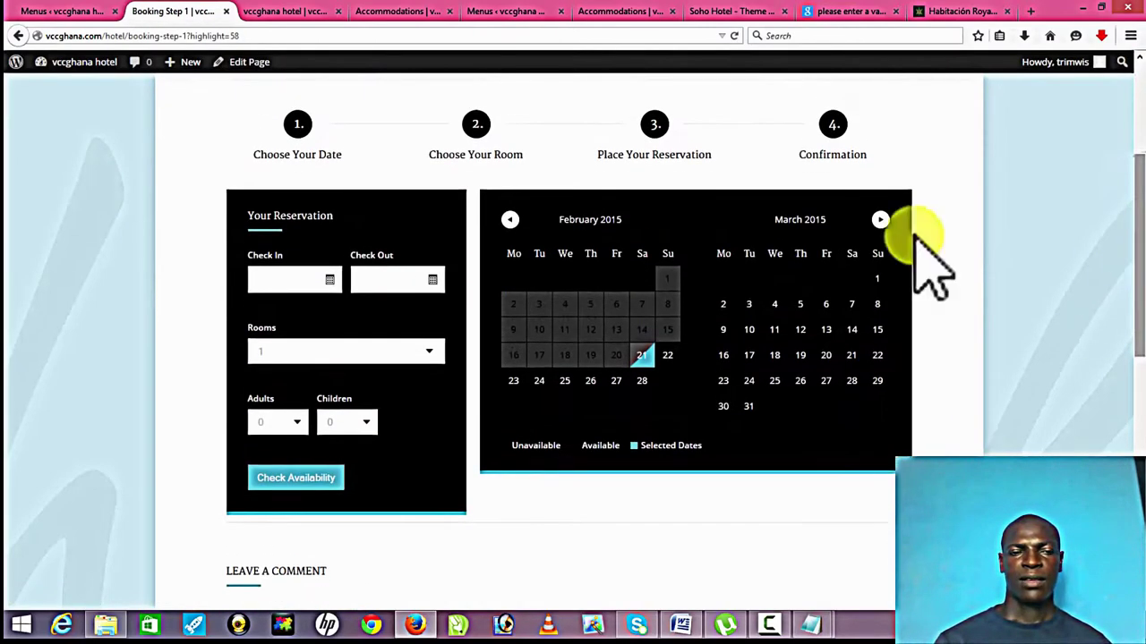
{"action": "left_click", "coordinate": [330, 280]}
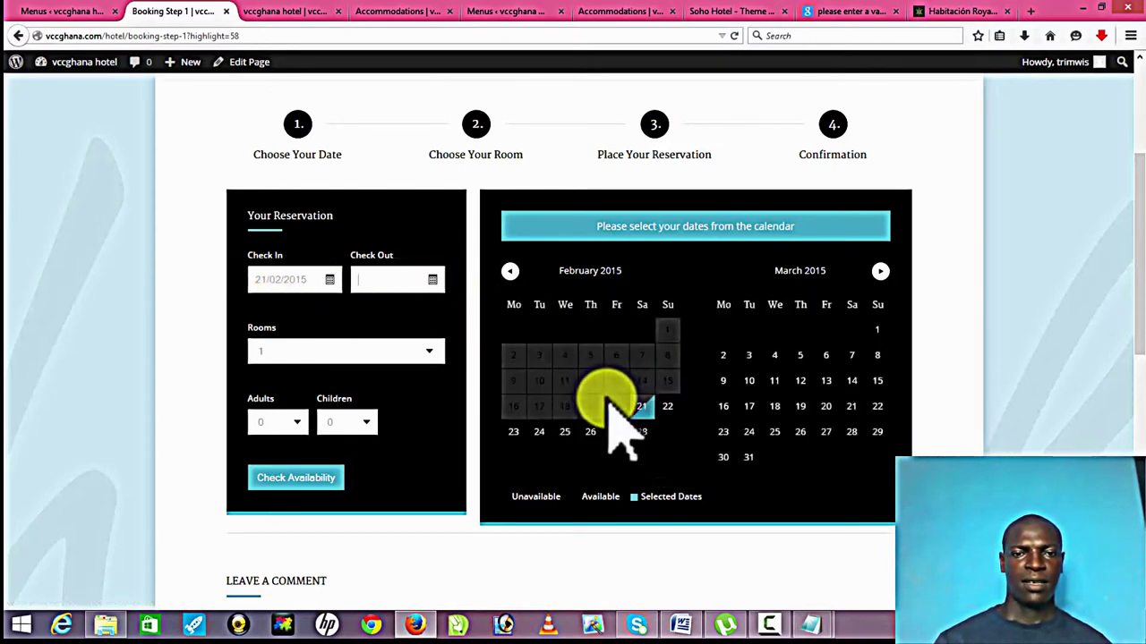
{"action": "left_click", "coordinate": [667, 408]}
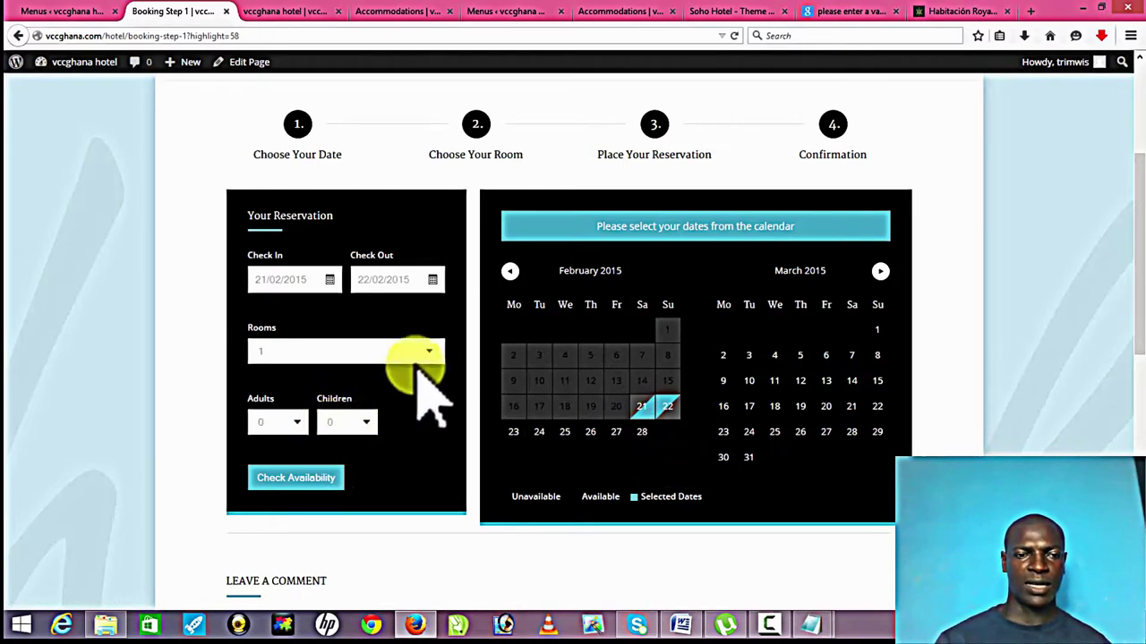
Step: Set guests to 1 adult and 2 children and view the available rooms
{"action": "left_click", "coordinate": [296, 422]}
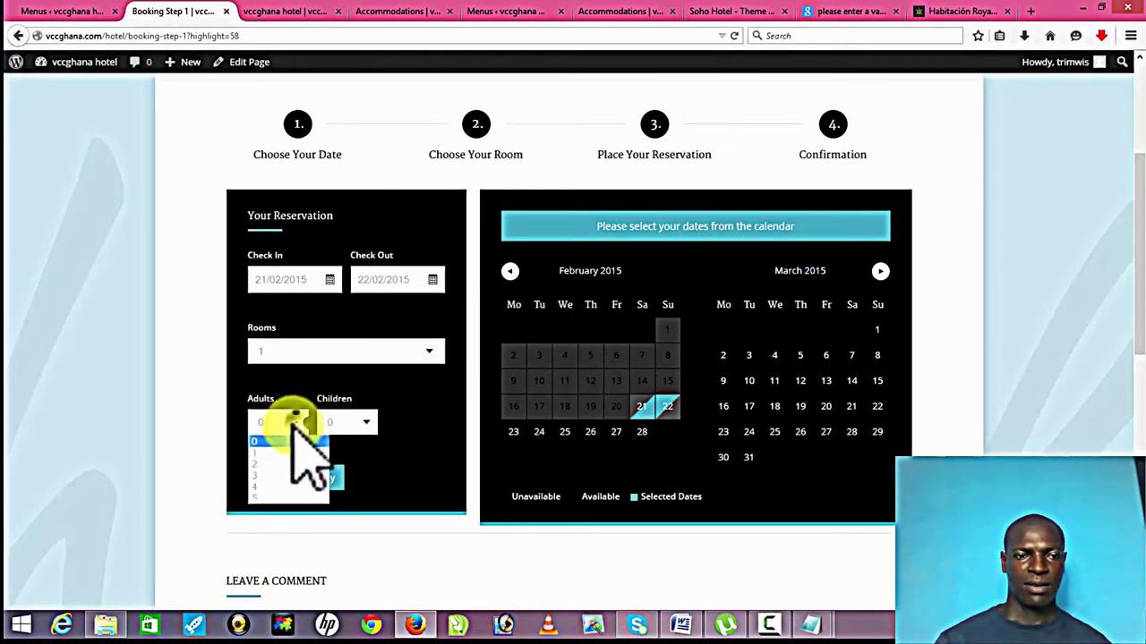
{"action": "left_click", "coordinate": [277, 453]}
{"action": "left_click", "coordinate": [363, 423]}
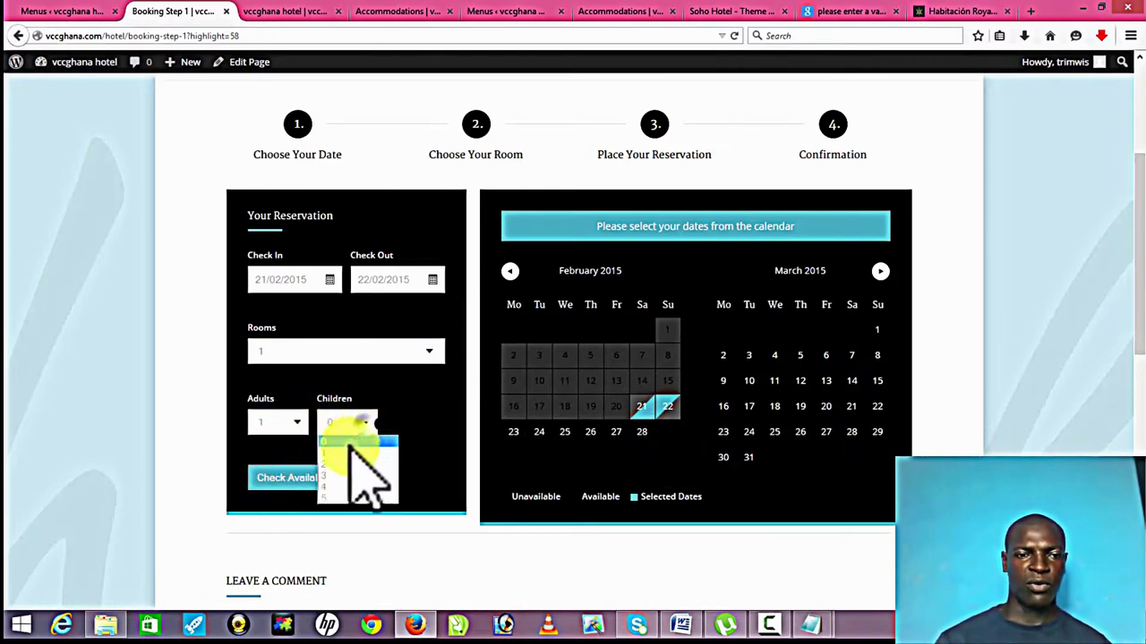
{"action": "left_click", "coordinate": [340, 453]}
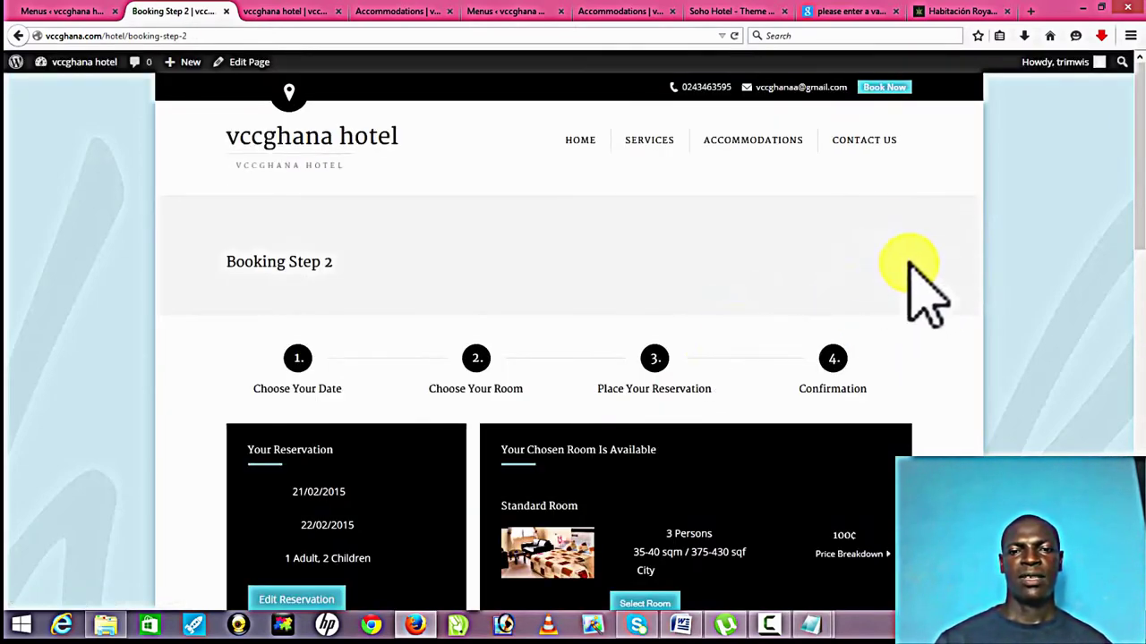
{"action": "left_click_drag", "start_coordinate": [1140, 141], "coordinate": [1023, 242]}
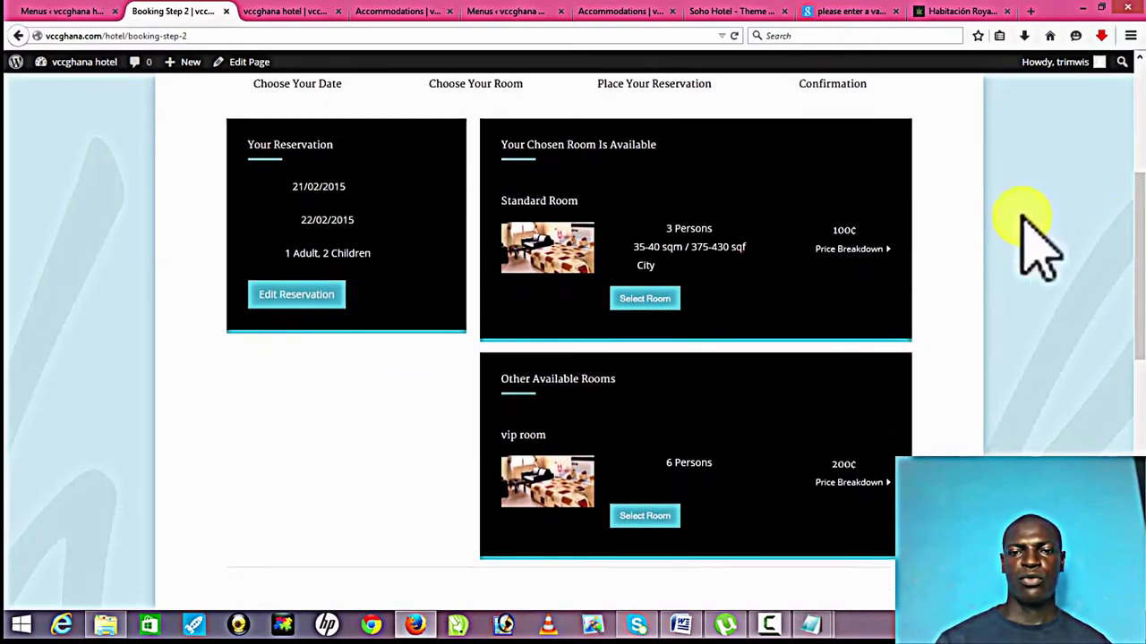